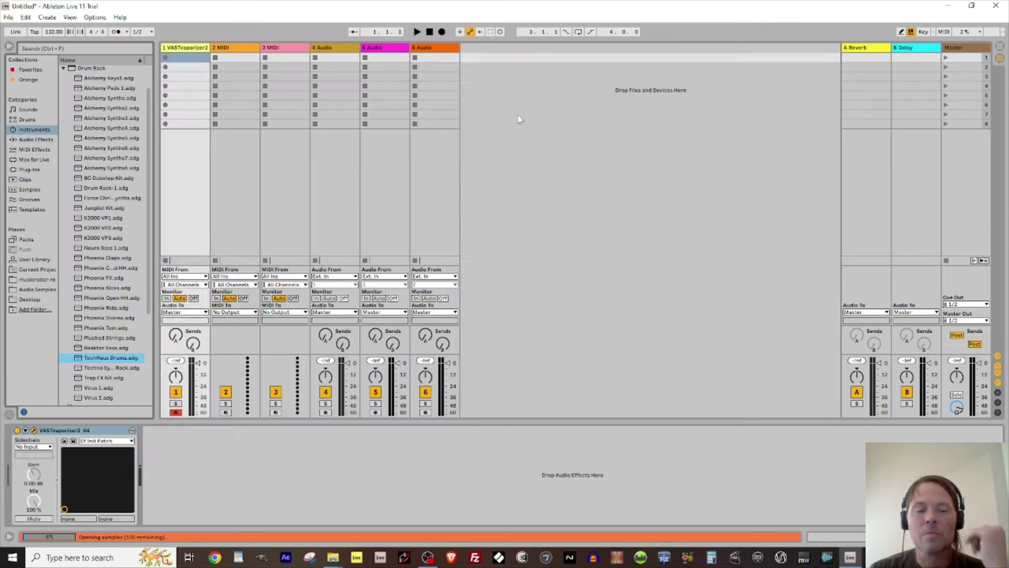
# - Load the TechHaus Drums rack onto a new track and audition its kick pads across octaves
pyautogui.moveTo(518, 118); pyautogui.dragTo(517, 120)
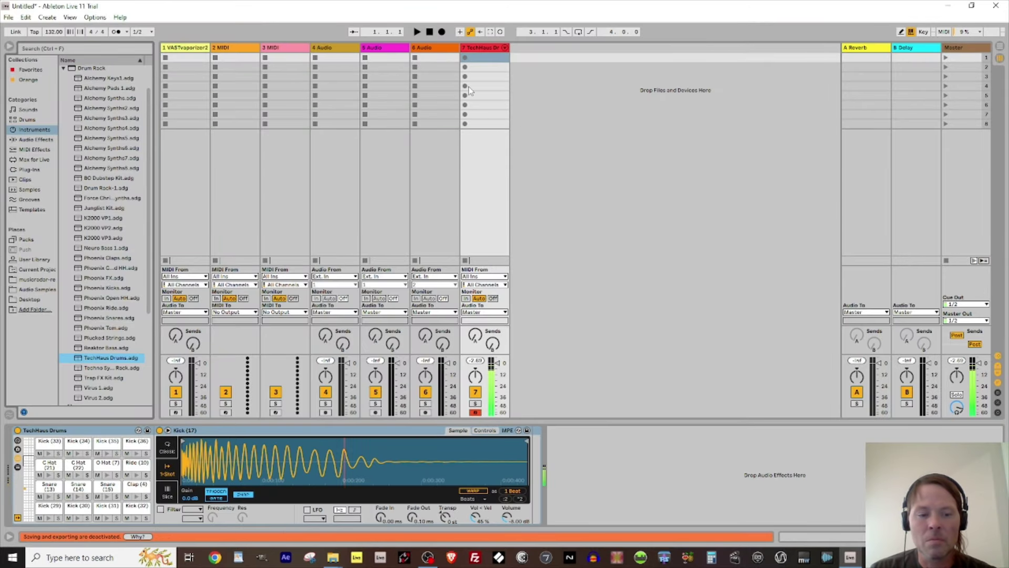
pyautogui.press('x')
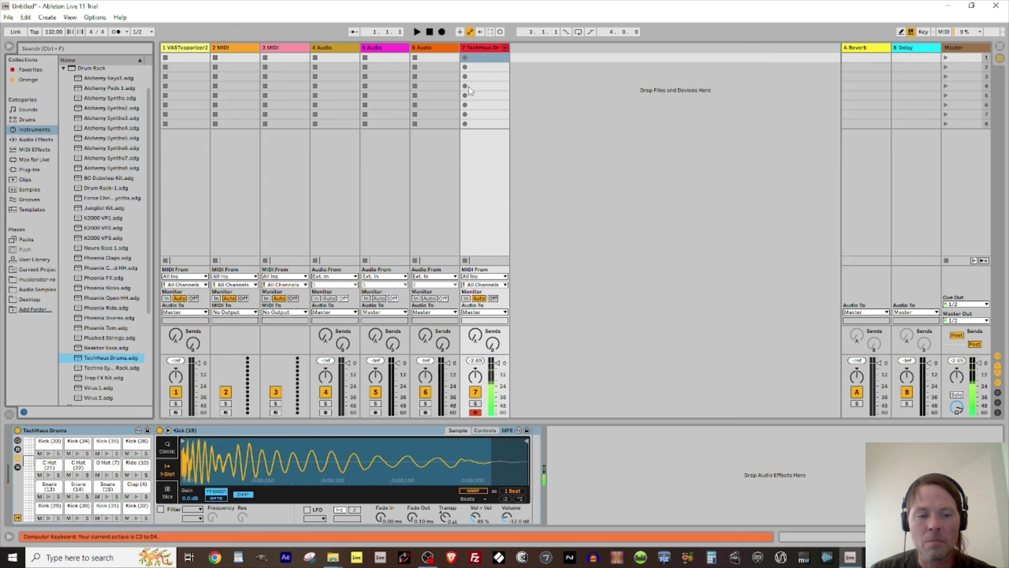
pyautogui.press('a')
pyautogui.press('a')
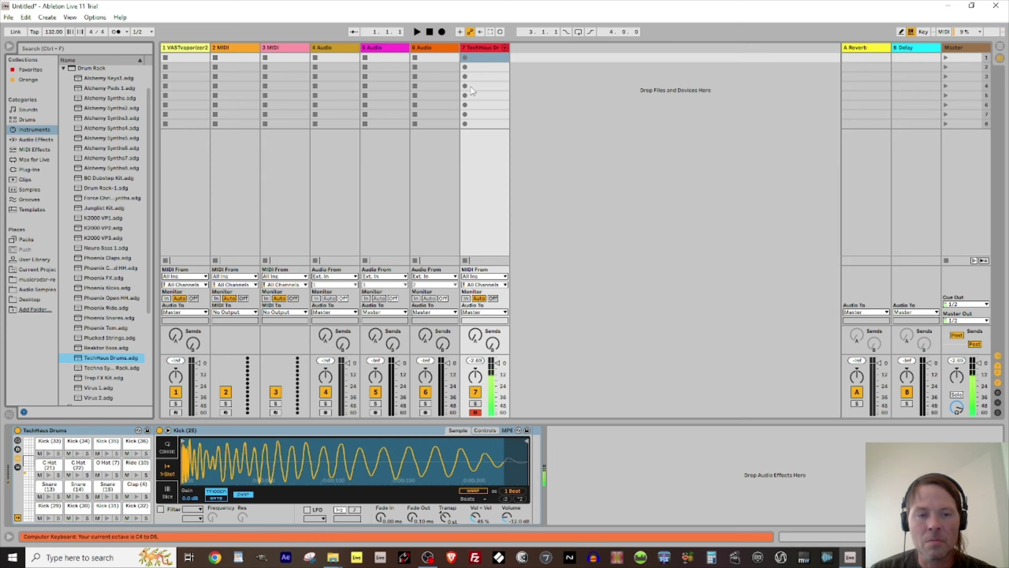
pyautogui.press('a')
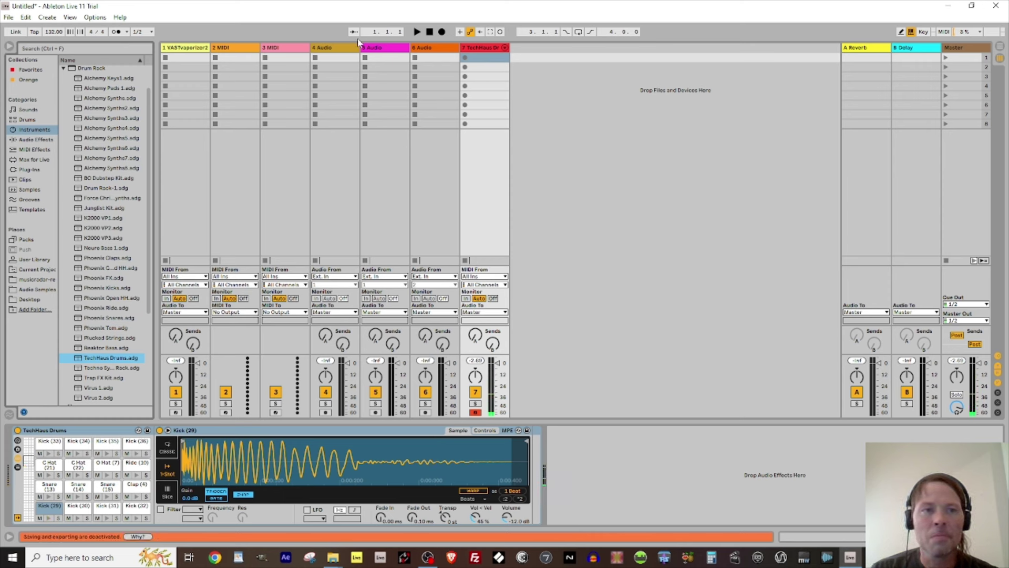
# - Record a two-bar kick loop into the TechHaus Drums track's second slot and duplicate the clip
pyautogui.click(465, 68)
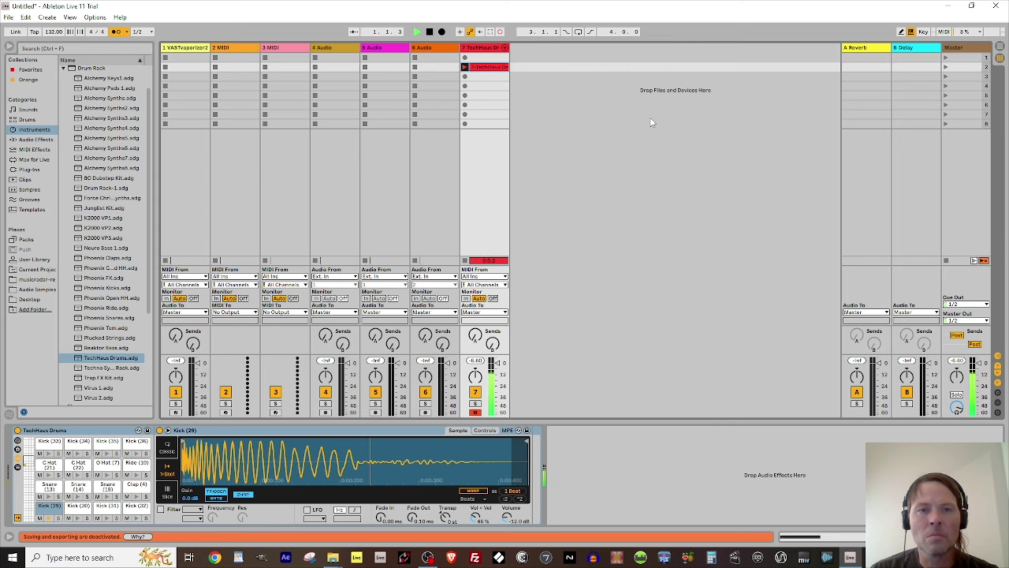
pyautogui.click(464, 67)
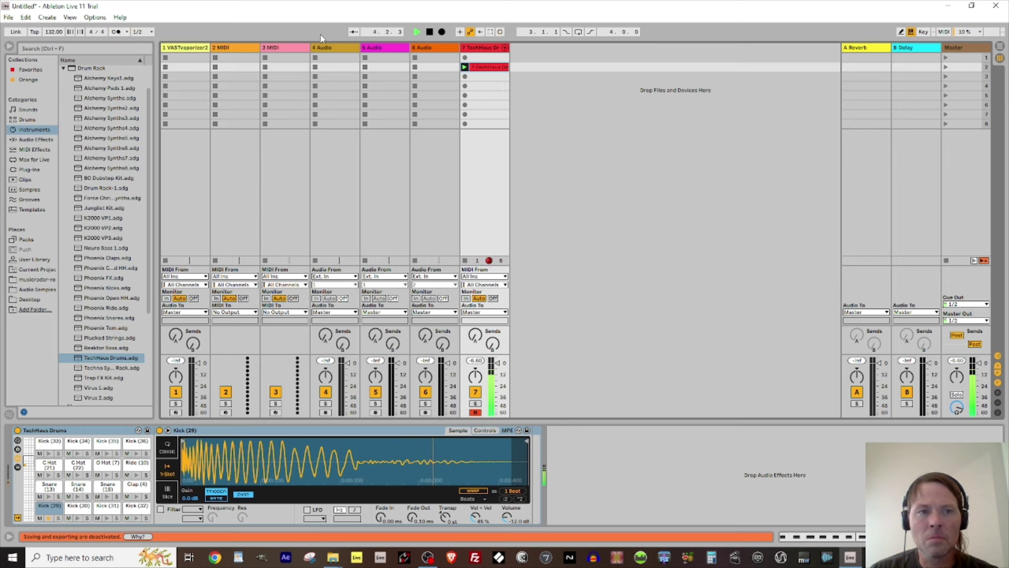
pyautogui.click(484, 68)
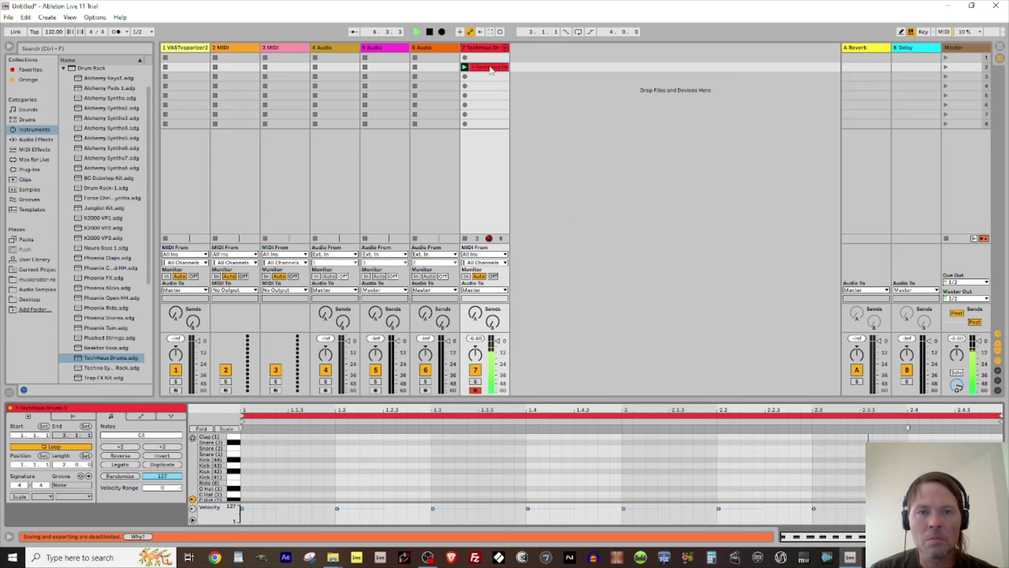
pyautogui.hotkey('ctrl', 'd')
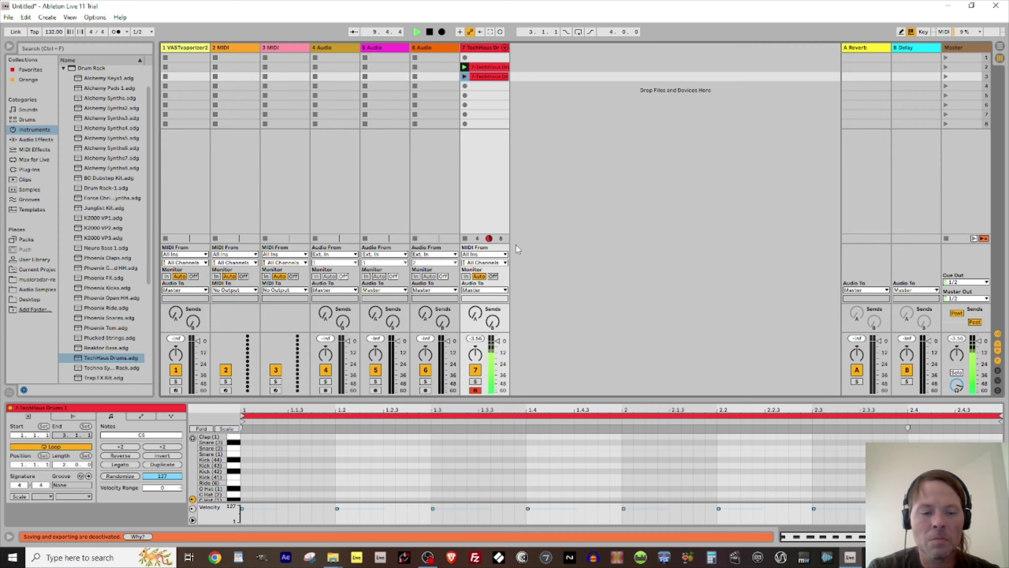
# - Overdub a syncopated C Hat (1) pattern onto the duplicated drum clip and end the overdub
pyautogui.press('x')
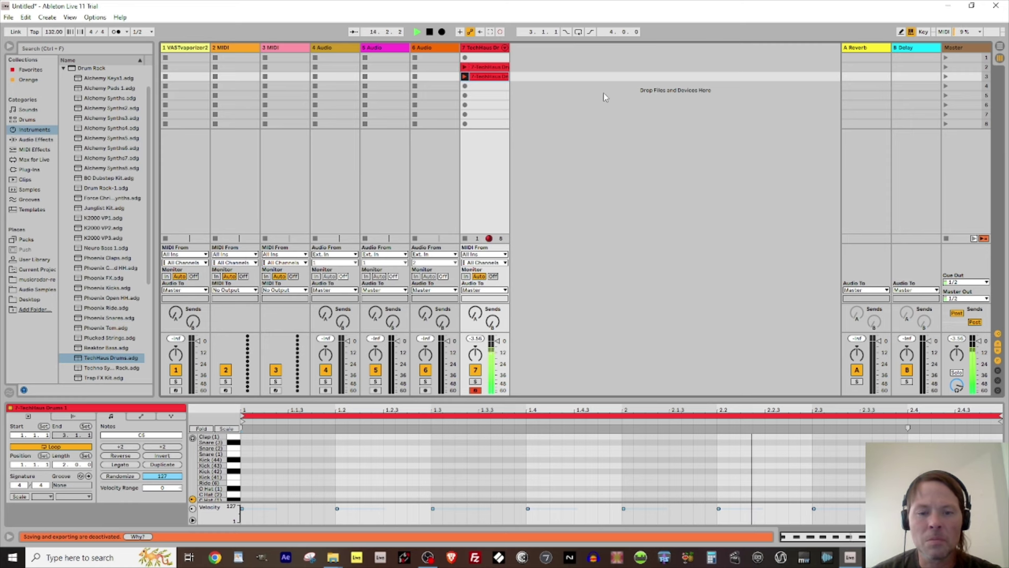
pyautogui.press('y')
pyautogui.press('y')
pyautogui.press('y')
pyautogui.press('y')
pyautogui.press('y')
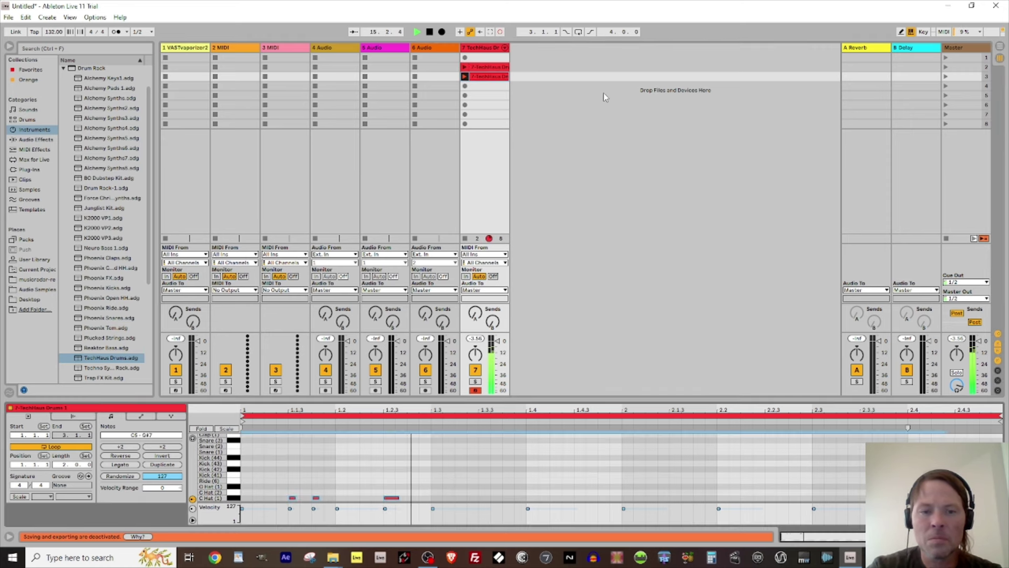
pyautogui.press('y')
pyautogui.press('y')
pyautogui.press('y')
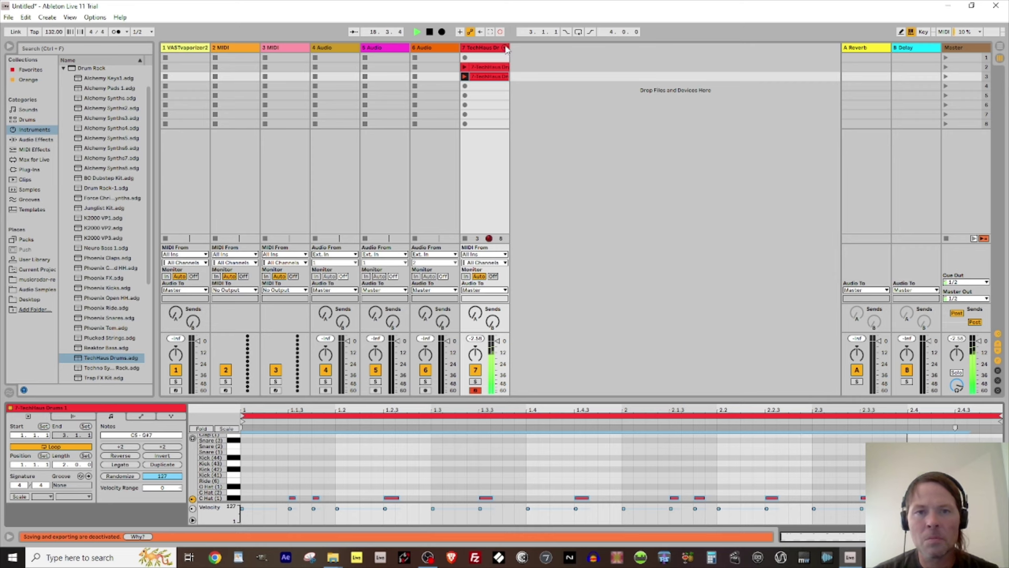
pyautogui.click(500, 32)
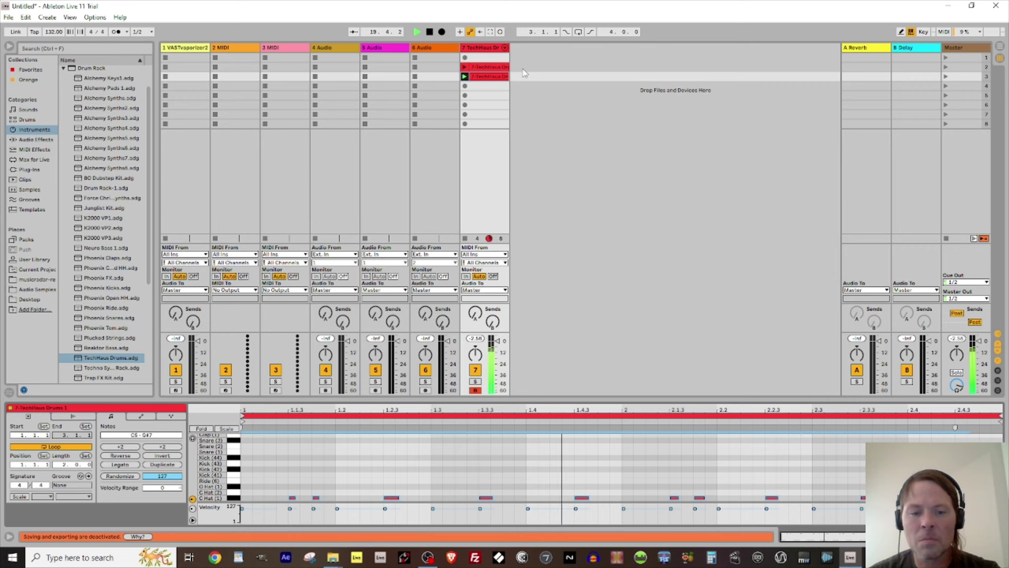
# - Resume overdubbing on the drum clip and add a C Hat (2) hit plus G8 percussion hits an octave higher
pyautogui.click(501, 32)
pyautogui.press('h')
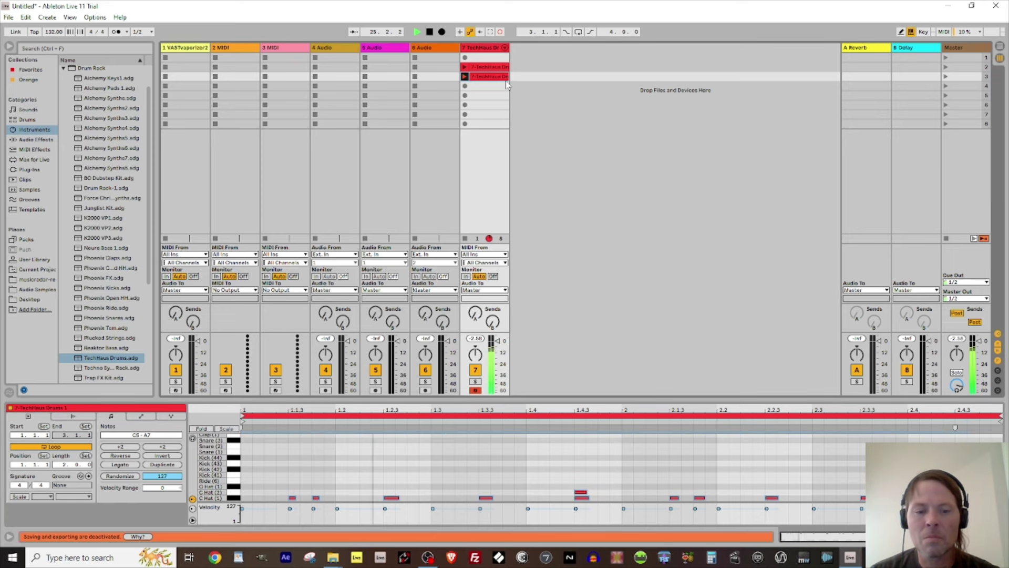
pyautogui.press('x')
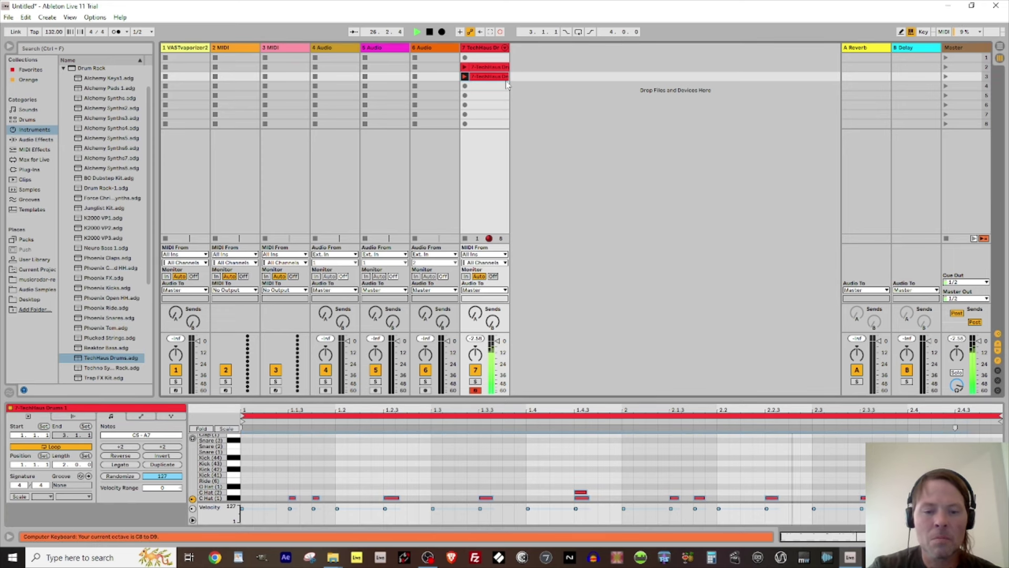
pyautogui.press('g')
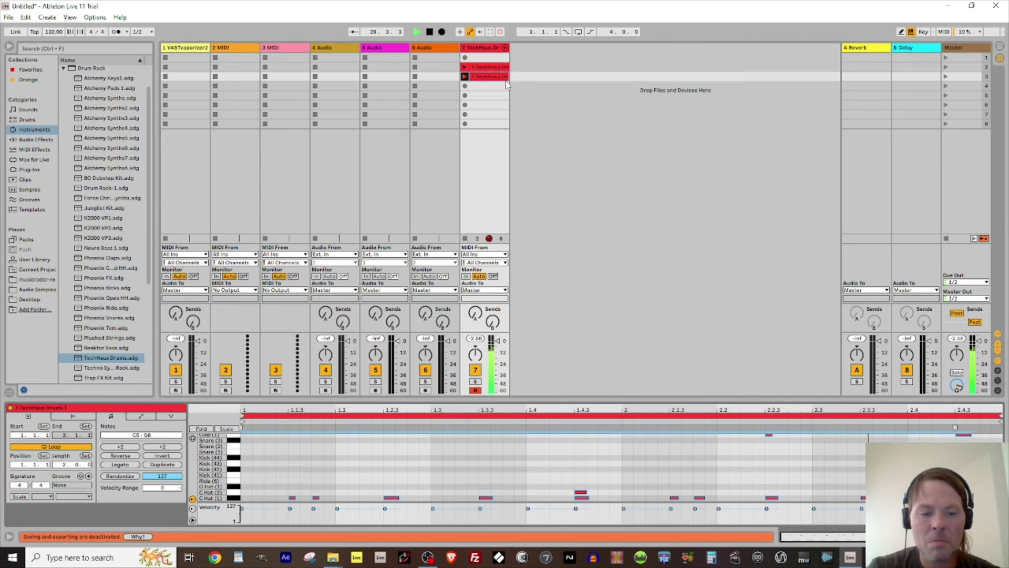
# - Overdub more clap and hat hits from lower octaves, down to G2, onto the drum clip
pyautogui.press('z')
pyautogui.press('z')
pyautogui.press('z')
pyautogui.press('z')
pyautogui.press('g')
pyautogui.press('z')
pyautogui.press('g')
pyautogui.press('z')
pyautogui.press('g')
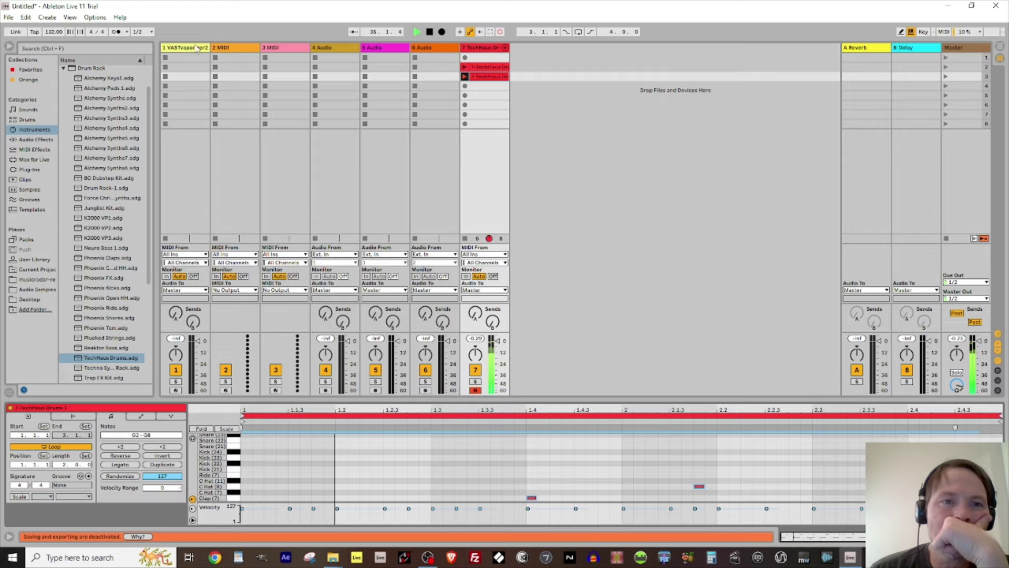
# - Arm the VASTvaporizer2 track and record a four-bar F#0 bass pattern into its third slot
pyautogui.click(178, 77)
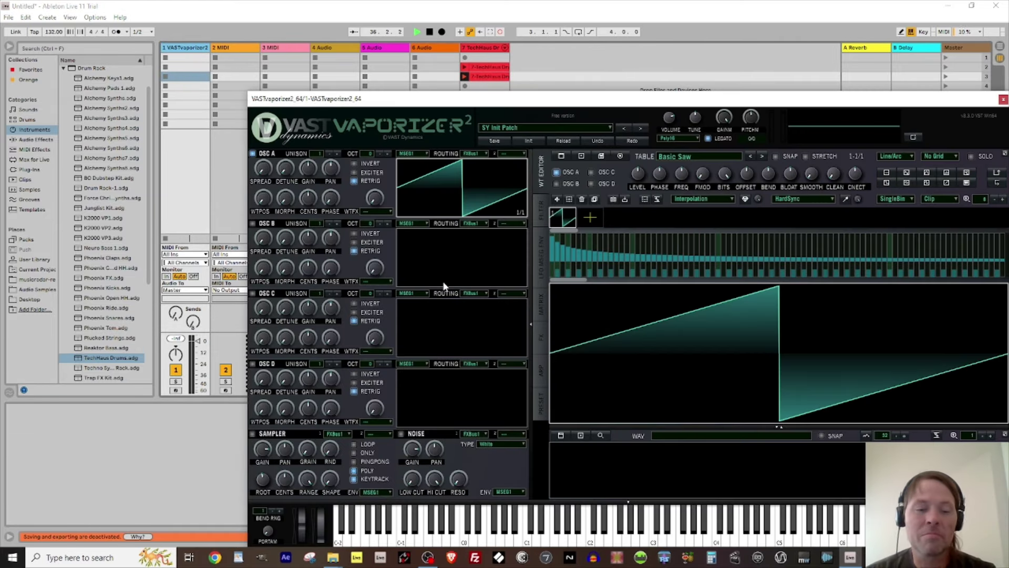
pyautogui.click(175, 391)
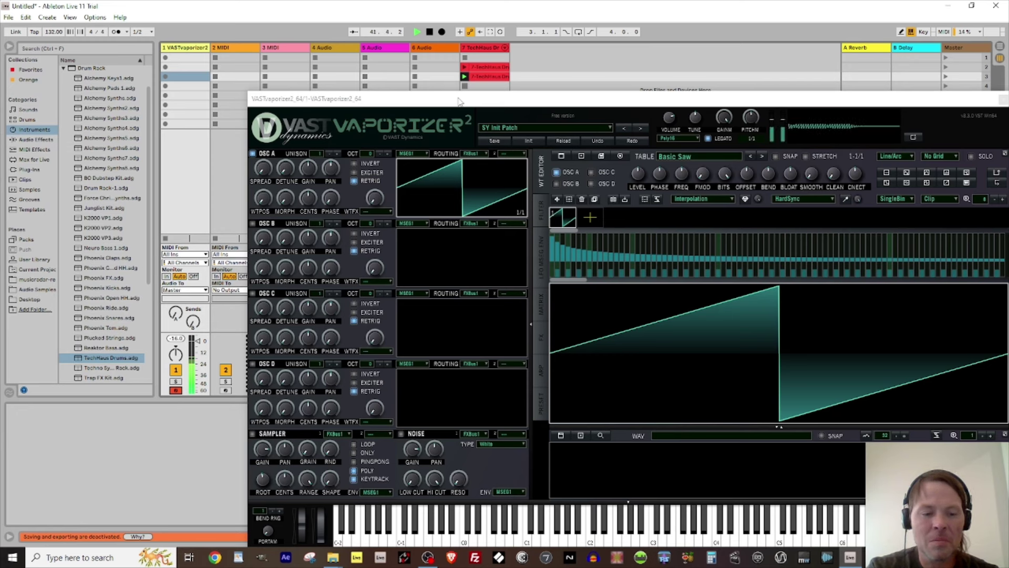
pyautogui.press('z')
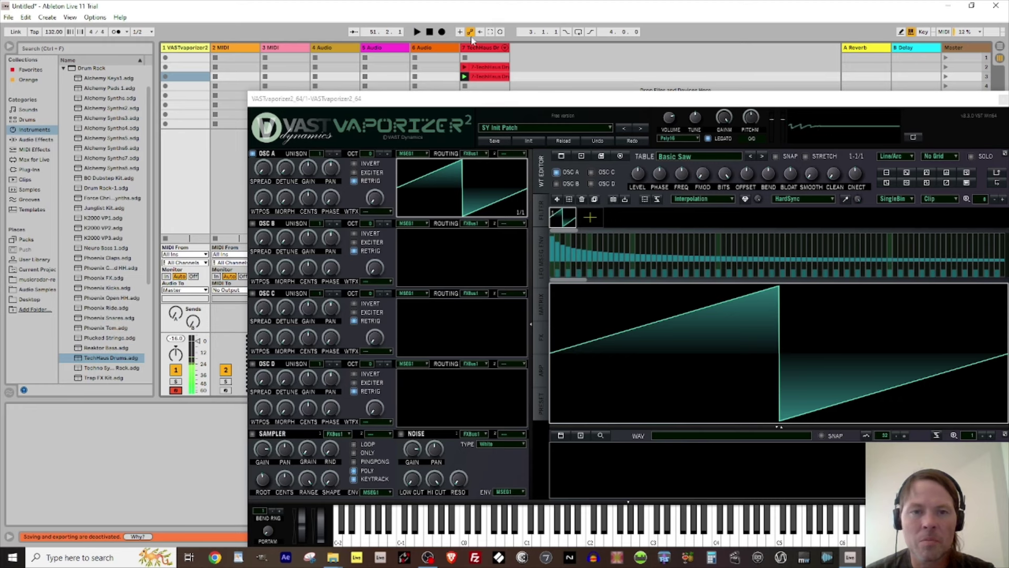
pyautogui.click(167, 77)
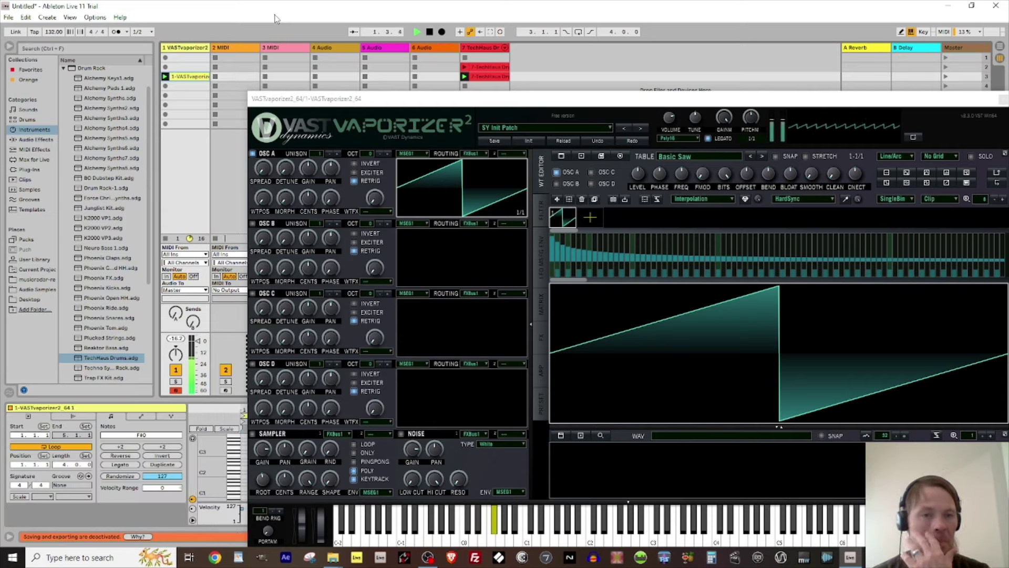
# - Reposition the synth window, enable OSC B and draw a full first harmonic to give it a sine wave
pyautogui.moveTo(633, 99); pyautogui.dragTo(582, 47)
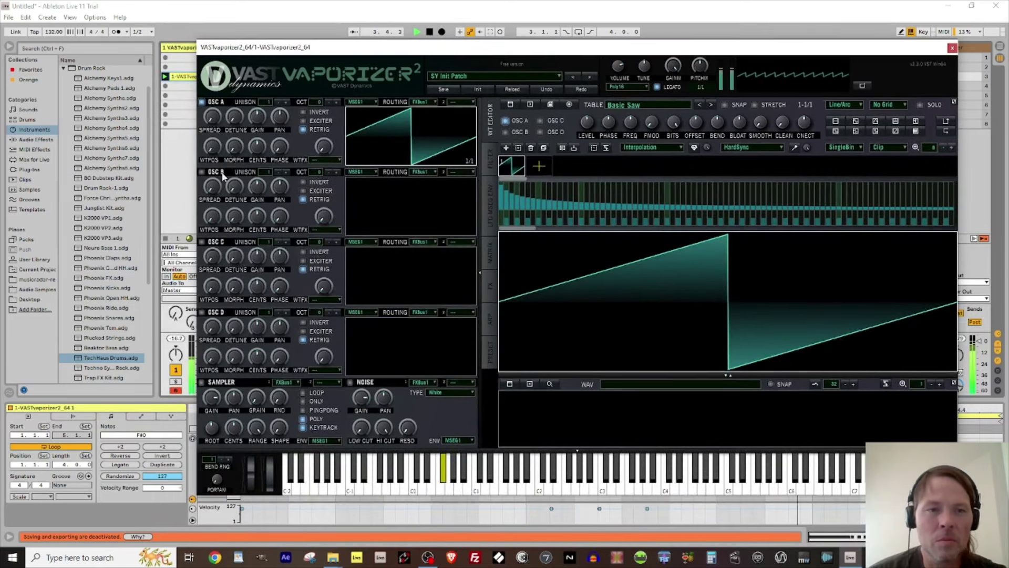
pyautogui.click(202, 172)
pyautogui.click(383, 210)
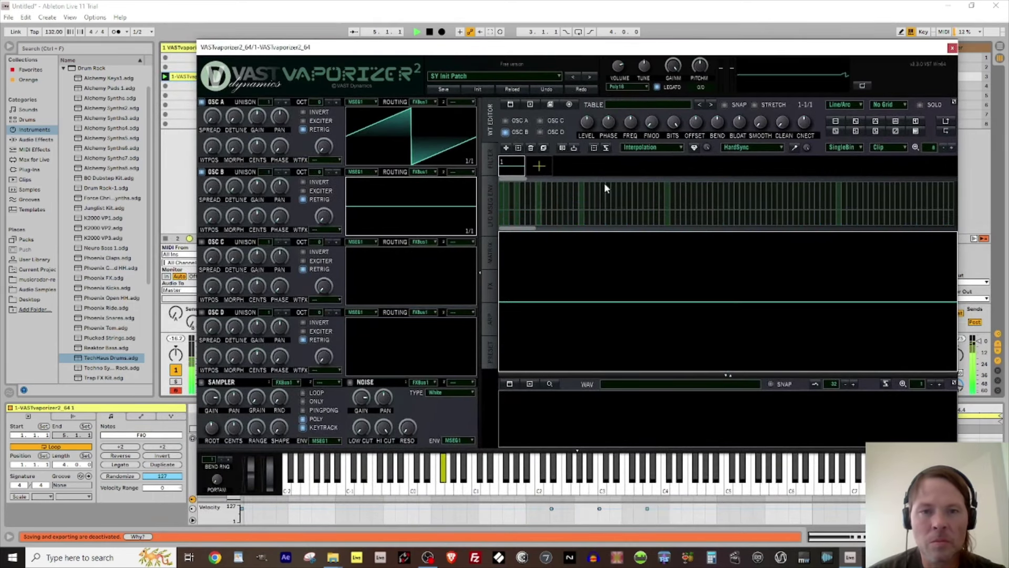
pyautogui.moveTo(501, 202); pyautogui.dragTo(500, 166)
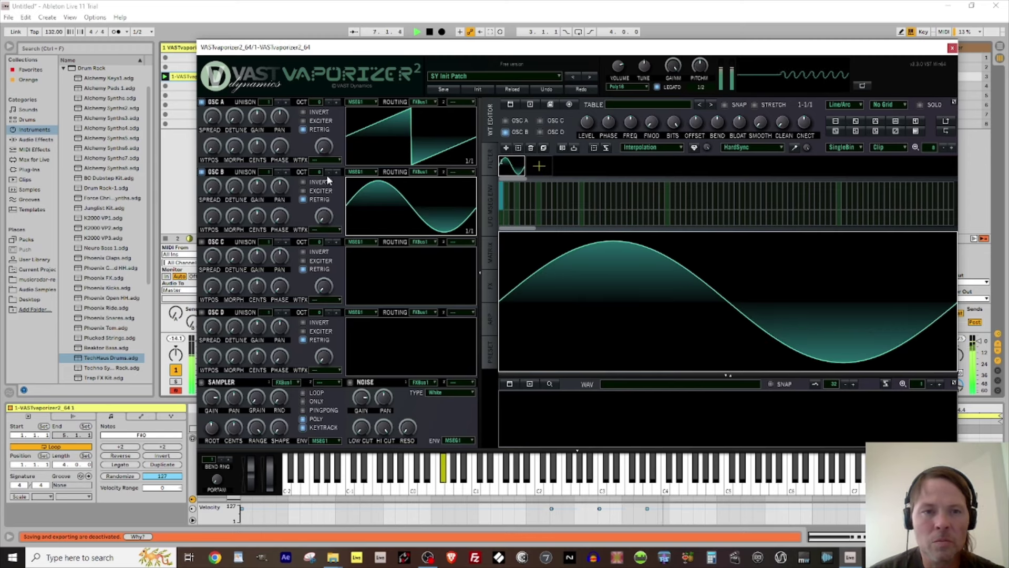
# - Generate a Formants (Male) wavetable from OSC B's sine wave
pyautogui.click(768, 148)
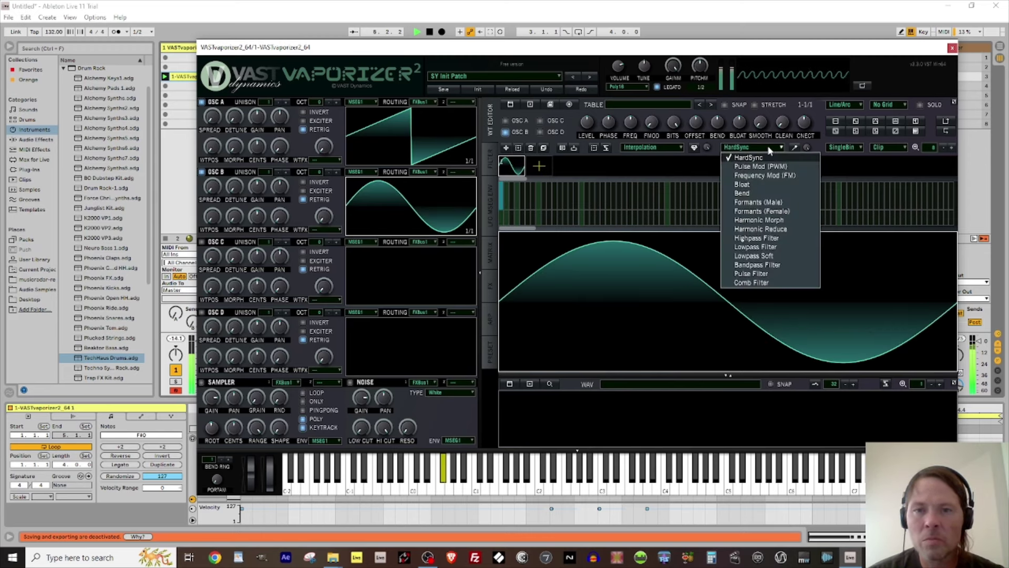
pyautogui.click(756, 202)
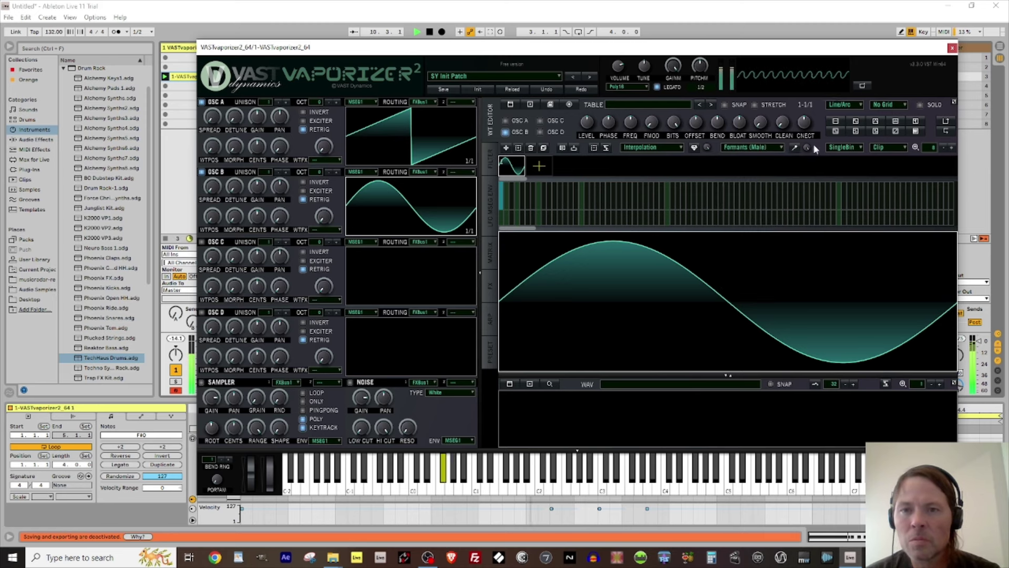
pyautogui.click(795, 149)
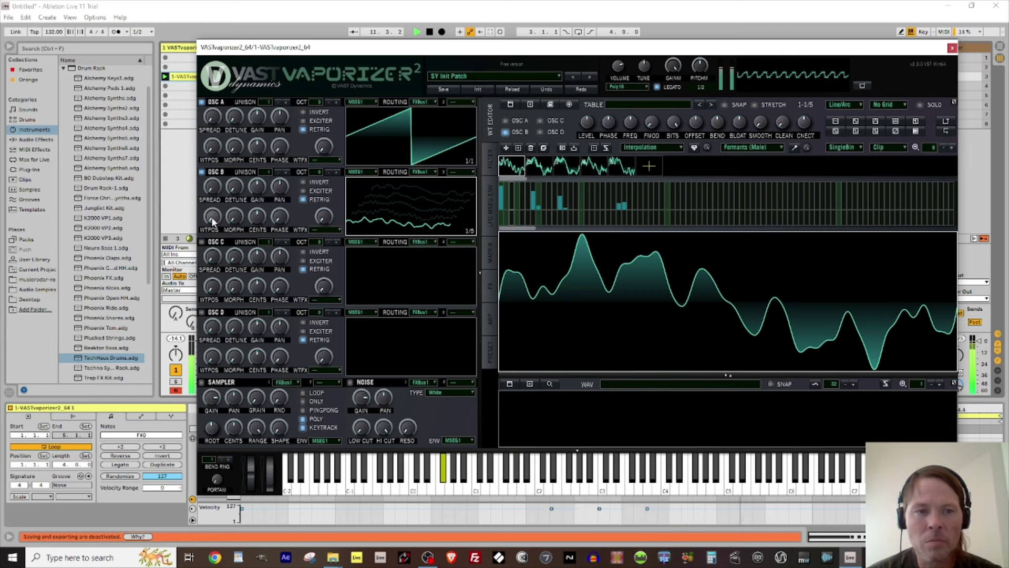
# - Set OSC B's WTPOS to 42 and assign LFO5 as its modulation source
pyautogui.moveTo(212, 214); pyautogui.dragTo(208, 168)
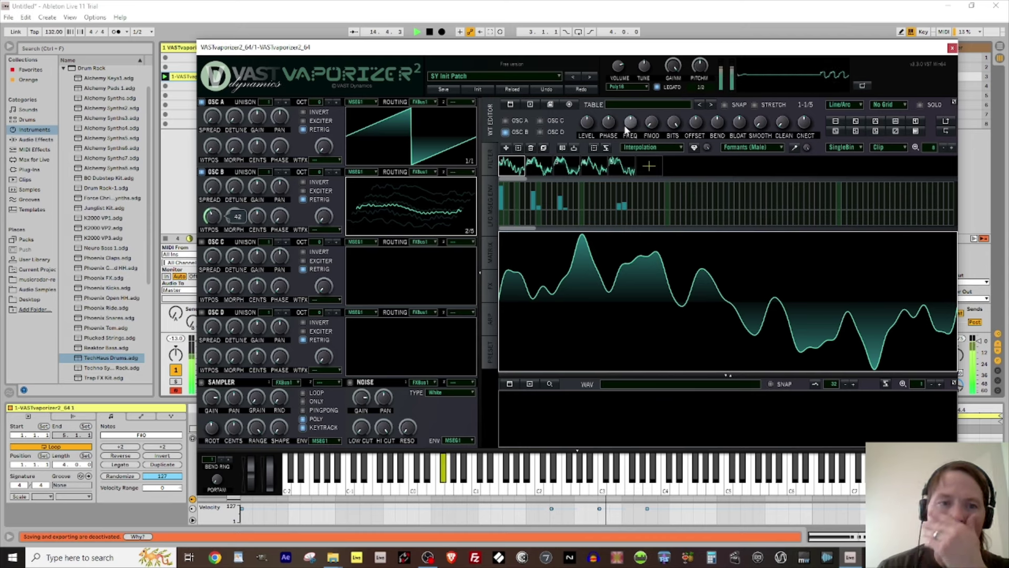
pyautogui.click(863, 86)
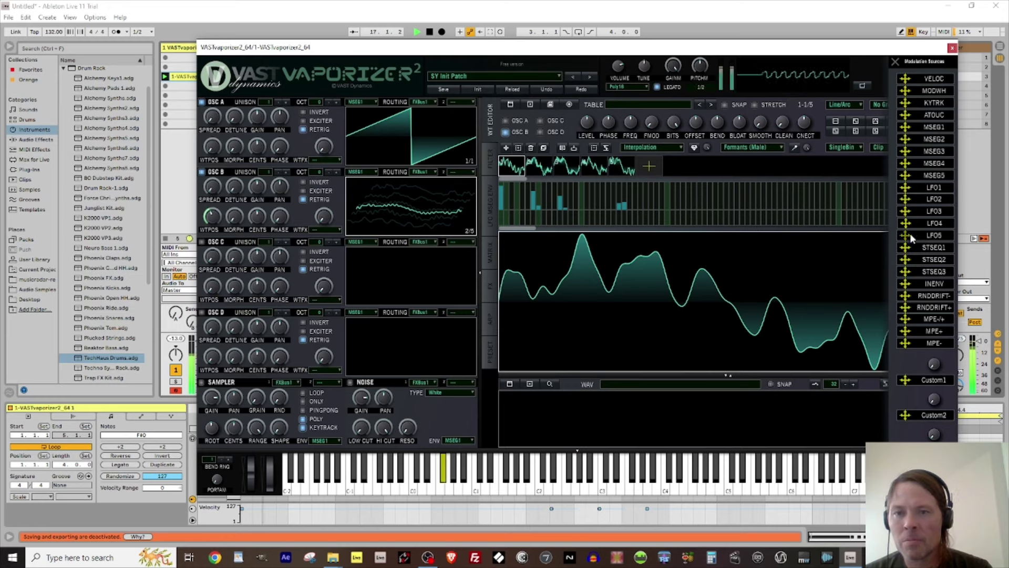
pyautogui.moveTo(906, 239); pyautogui.dragTo(211, 216)
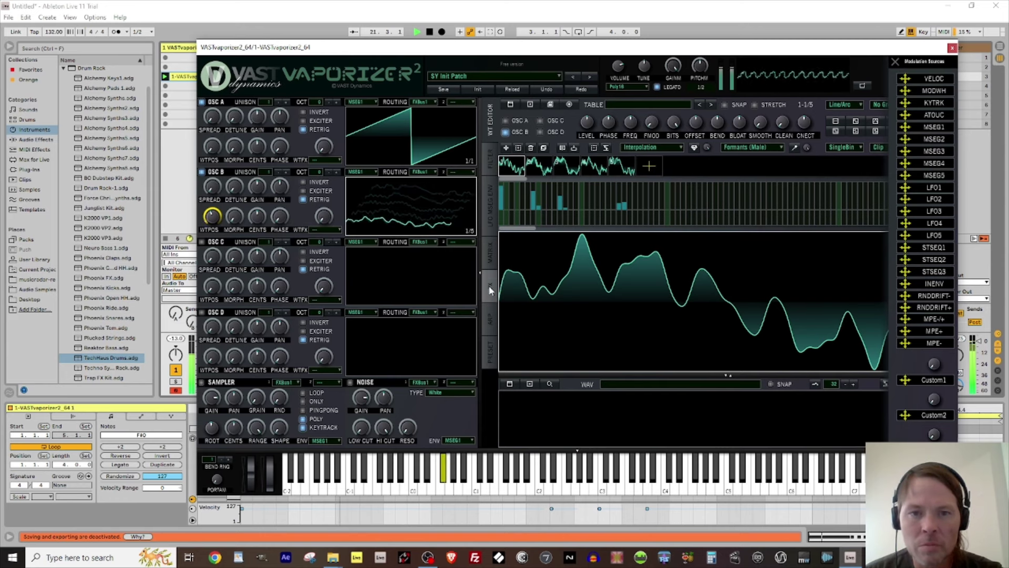
# - Configure LFO5 with a reduced ramp, retrigger off and tempo sync on at 4 beats
pyautogui.click(491, 219)
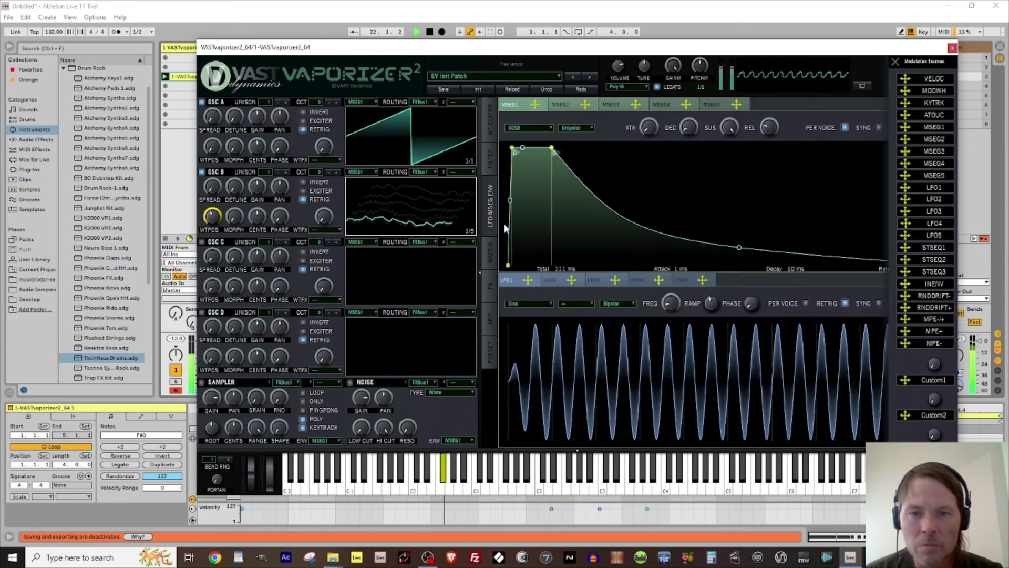
pyautogui.click(895, 62)
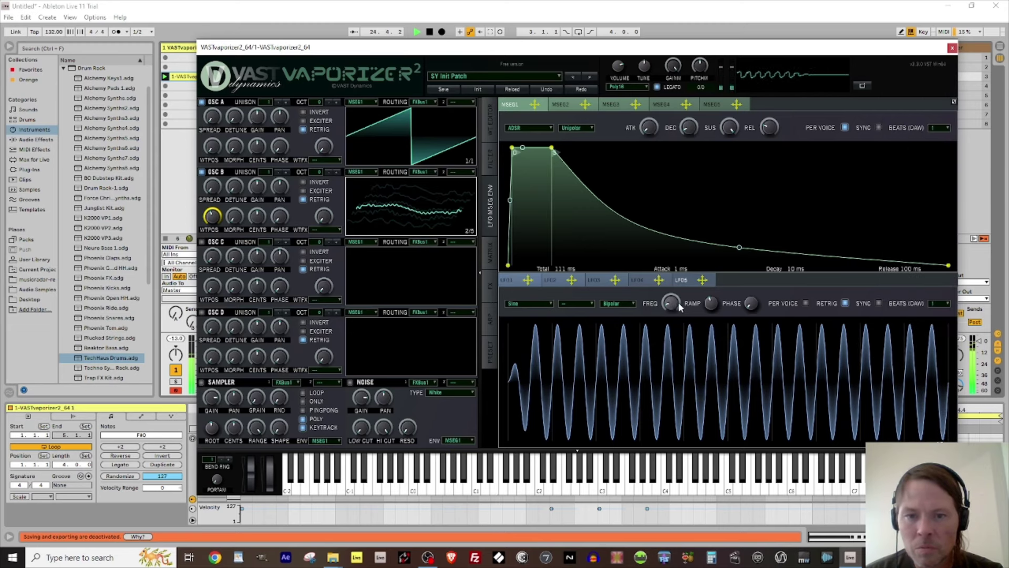
pyautogui.moveTo(709, 305); pyautogui.dragTo(696, 407)
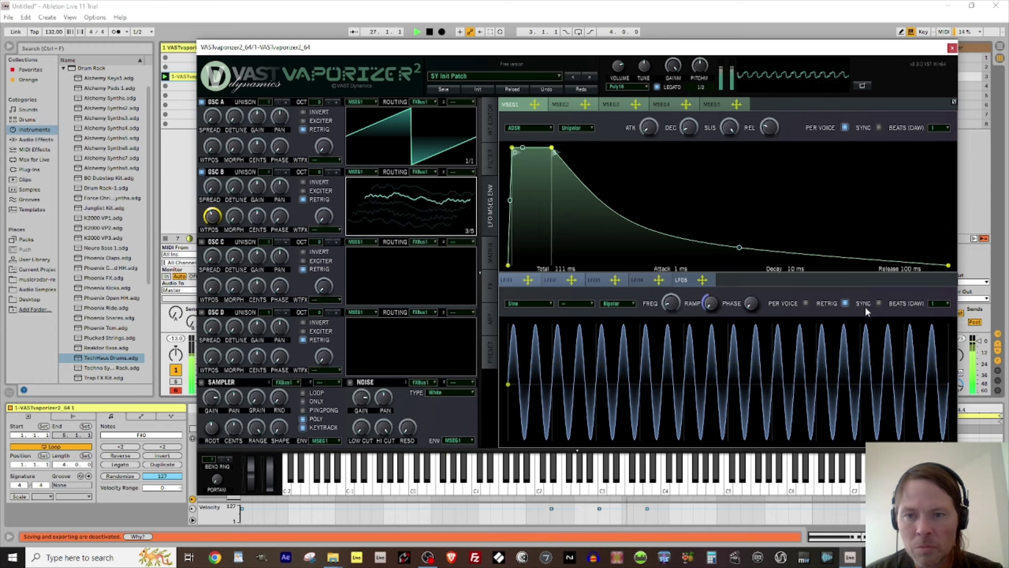
pyautogui.click(844, 303)
pyautogui.click(878, 303)
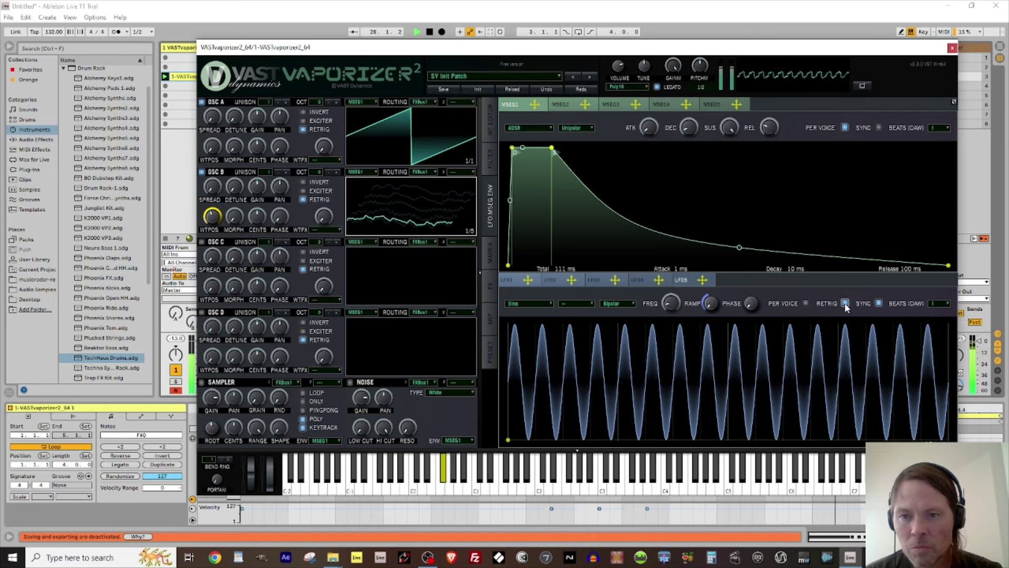
pyautogui.click(935, 305)
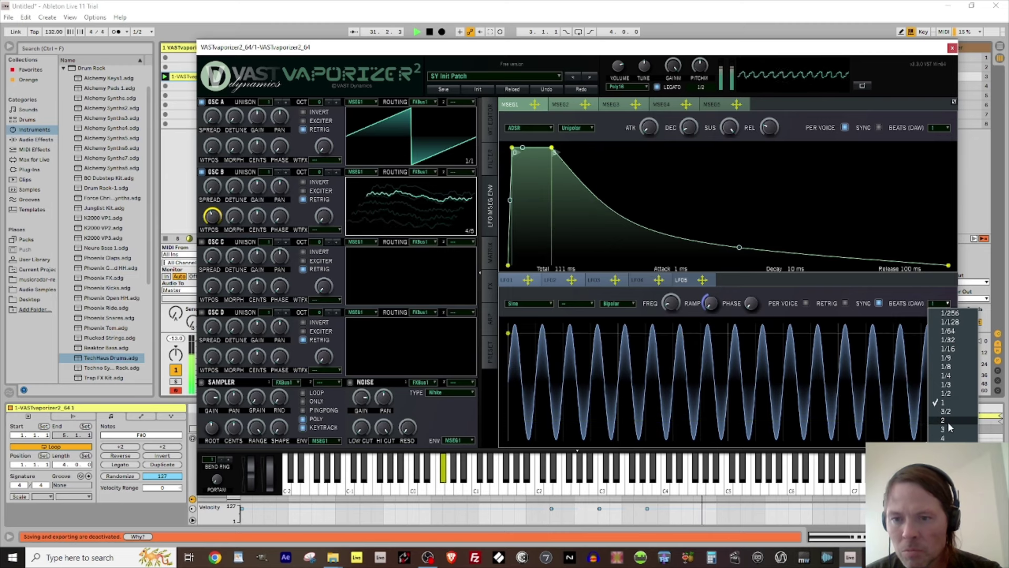
pyautogui.click(945, 438)
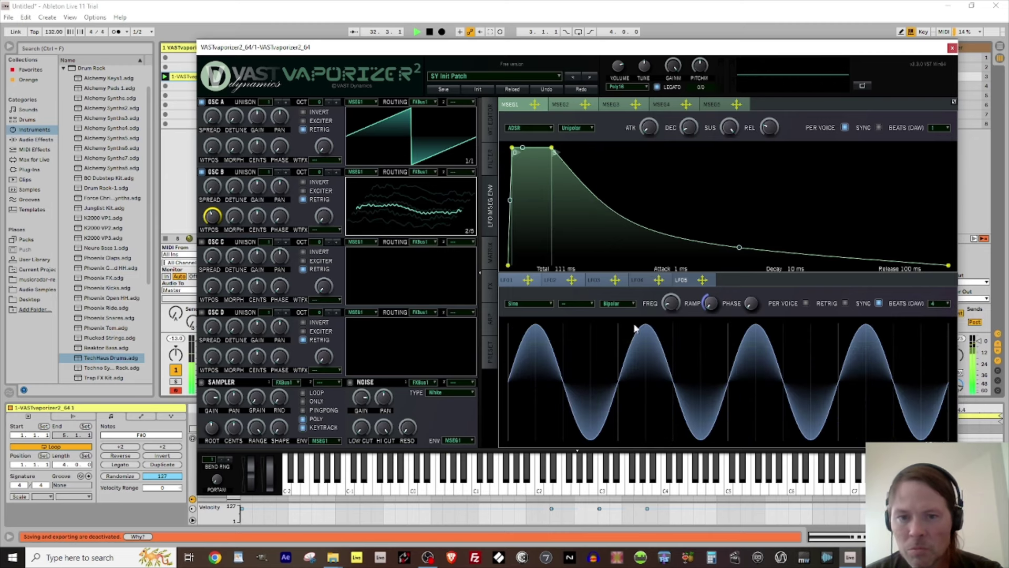
# - Change LFO5's waveform to Sample&Hold
pyautogui.click(541, 303)
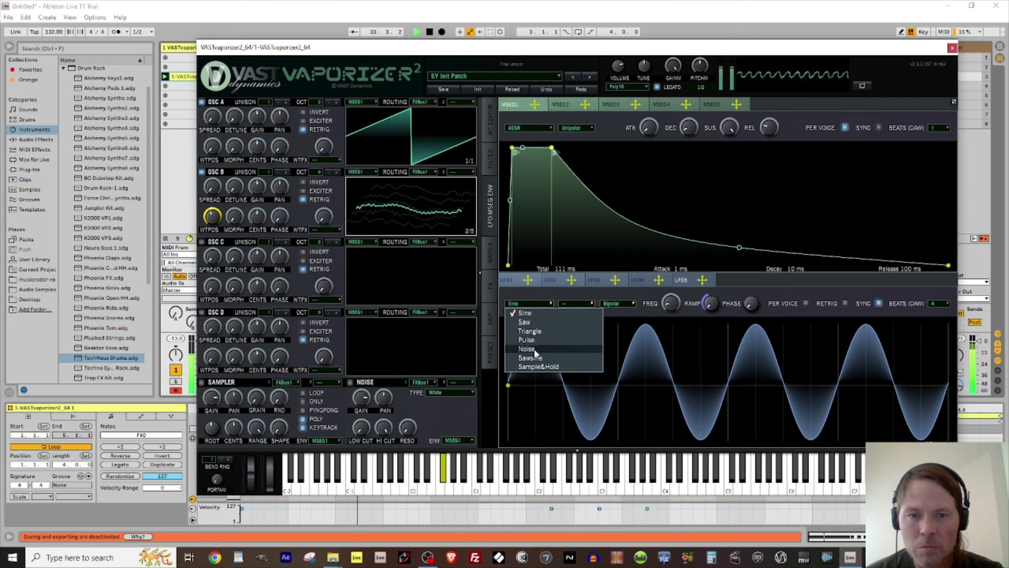
pyautogui.click(535, 366)
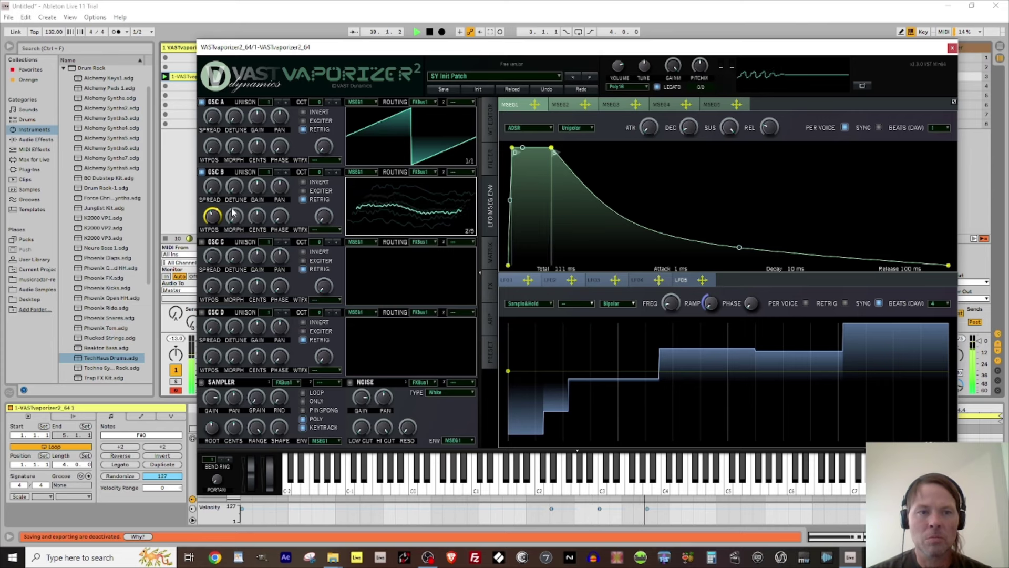
# - Enable the first filter (DQF LPF 12), raise its resonance to about 21.66 and sweep its cutoff down and back to 28000
pyautogui.click(490, 158)
pyautogui.click(508, 128)
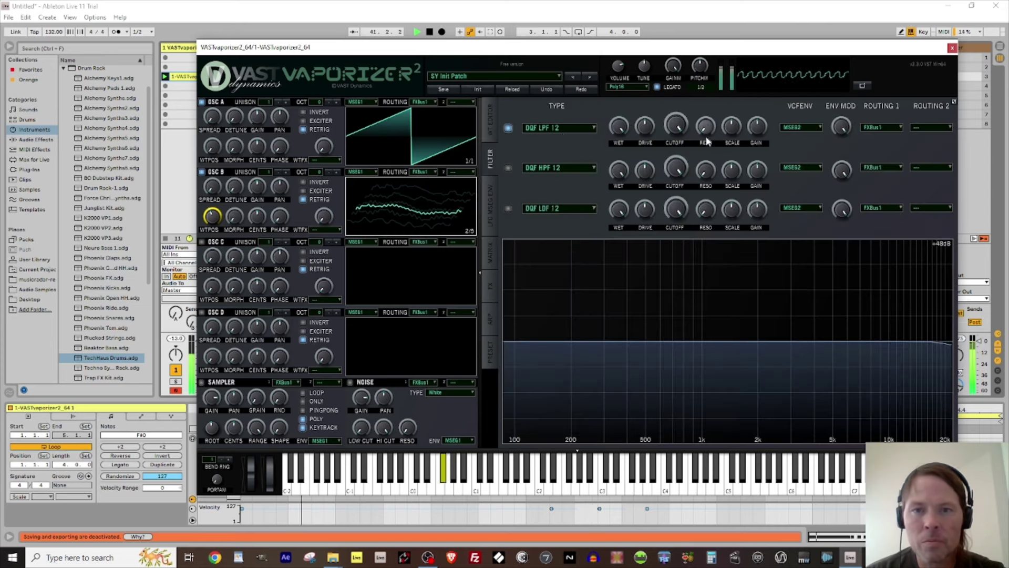
pyautogui.moveTo(709, 111); pyautogui.dragTo(717, 54)
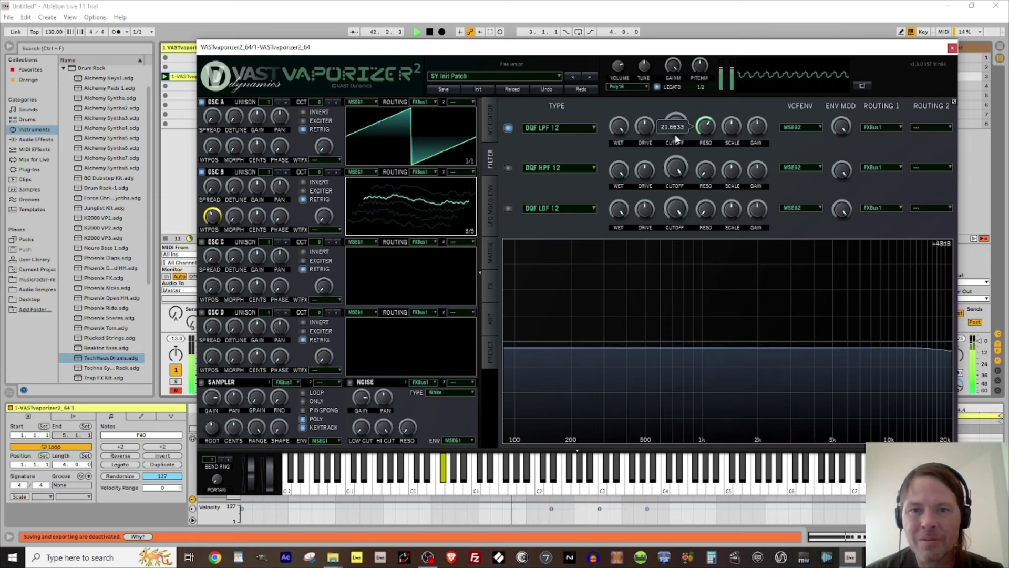
pyautogui.moveTo(675, 125); pyautogui.dragTo(658, 259)
pyautogui.moveTo(650, 145); pyautogui.dragTo(666, 79)
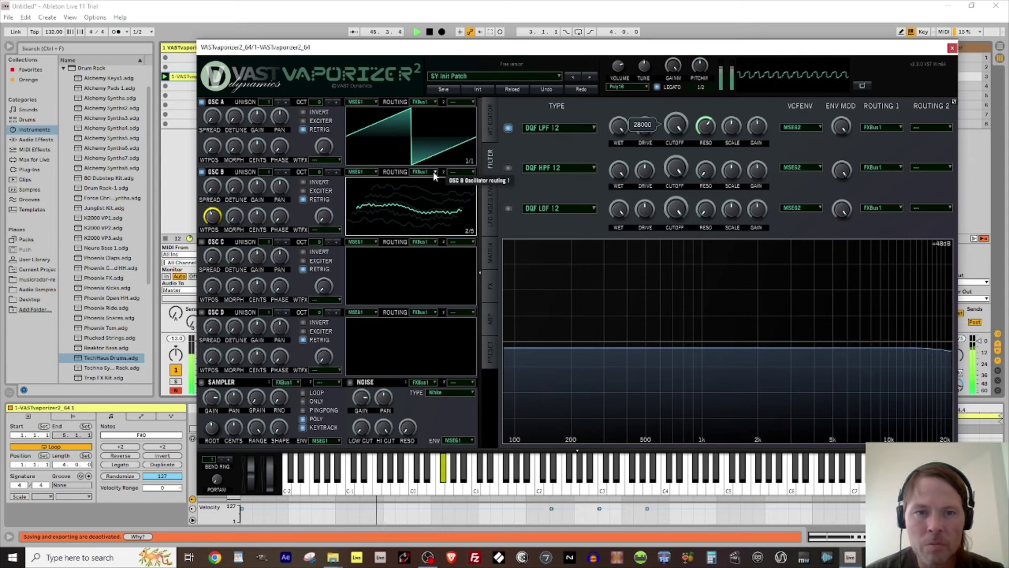
# - Route OSC A's first output to Filter1
pyautogui.click(437, 102)
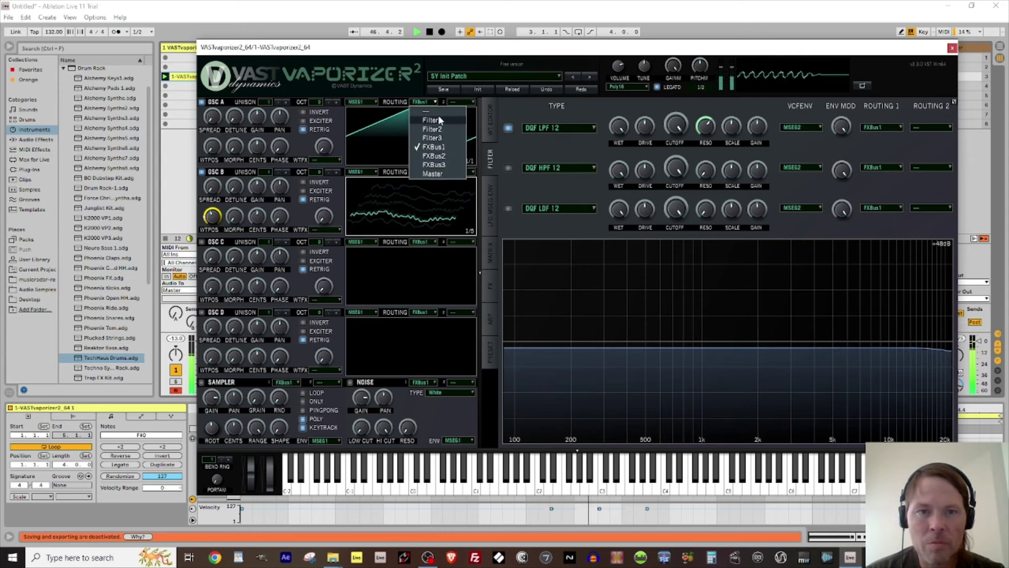
pyautogui.click(441, 120)
# - Lower the DQF LPF 12 filter's cutoff to around 1 kHz and raise its drive to 9.12
pyautogui.moveTo(678, 133); pyautogui.dragTo(652, 213)
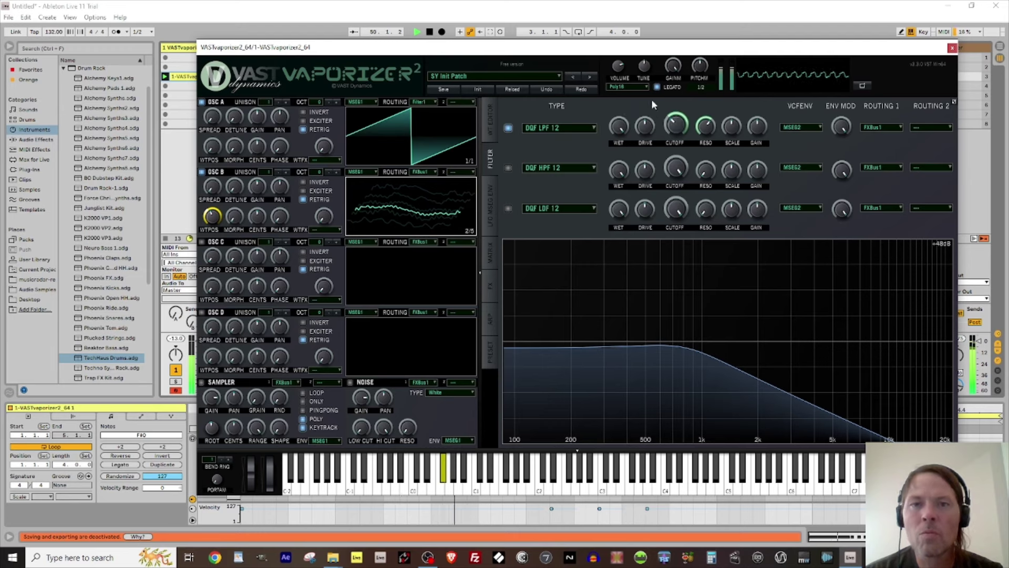
pyautogui.moveTo(648, 131); pyautogui.dragTo(642, 100)
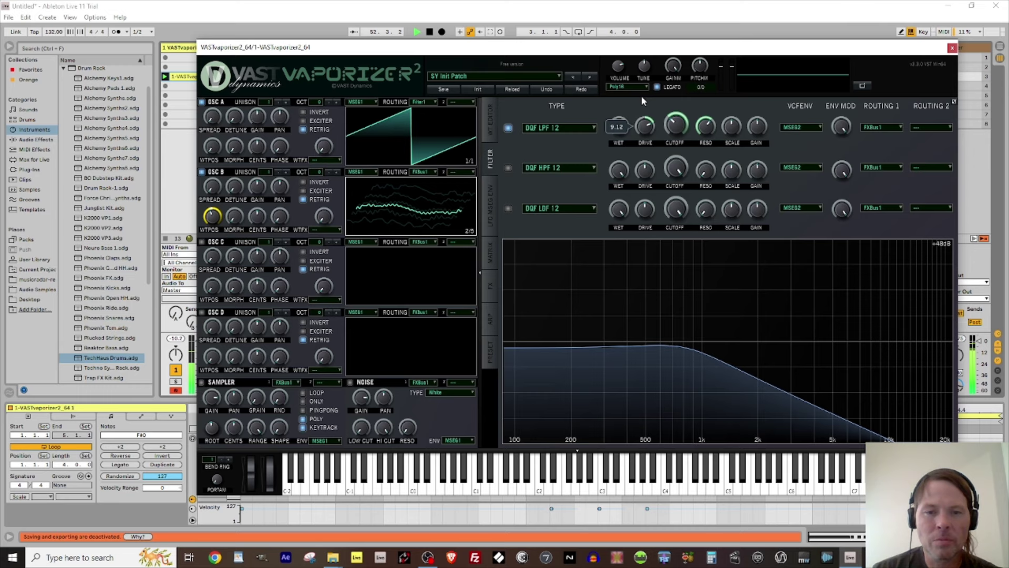
pyautogui.click(488, 125)
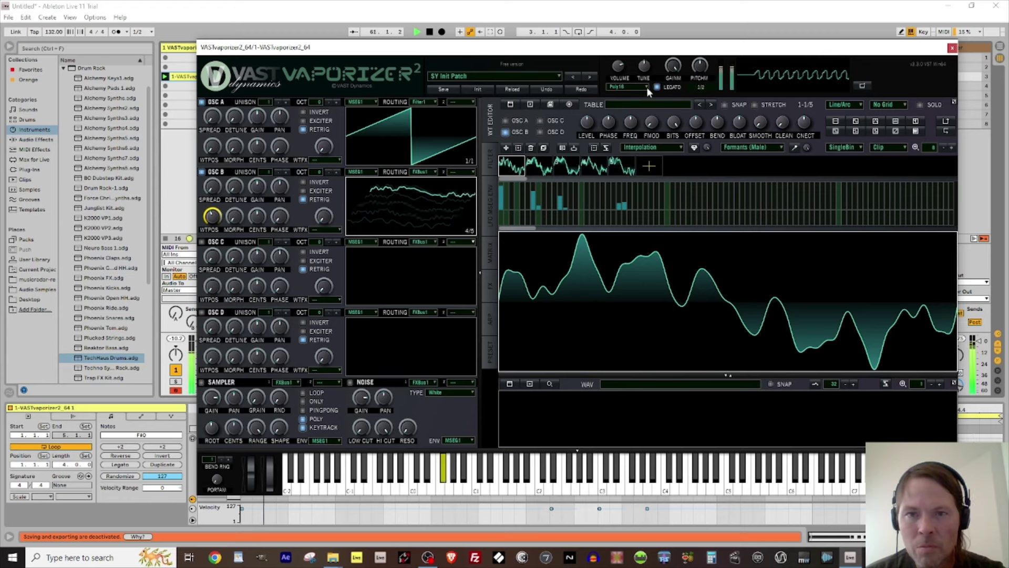
pyautogui.rightClick(618, 66)
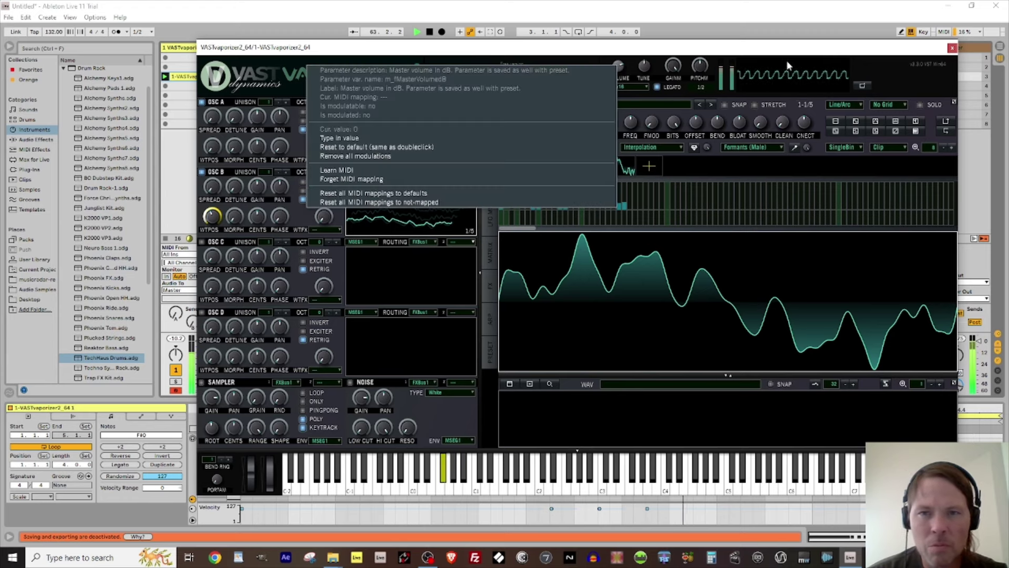
pyautogui.click(730, 39)
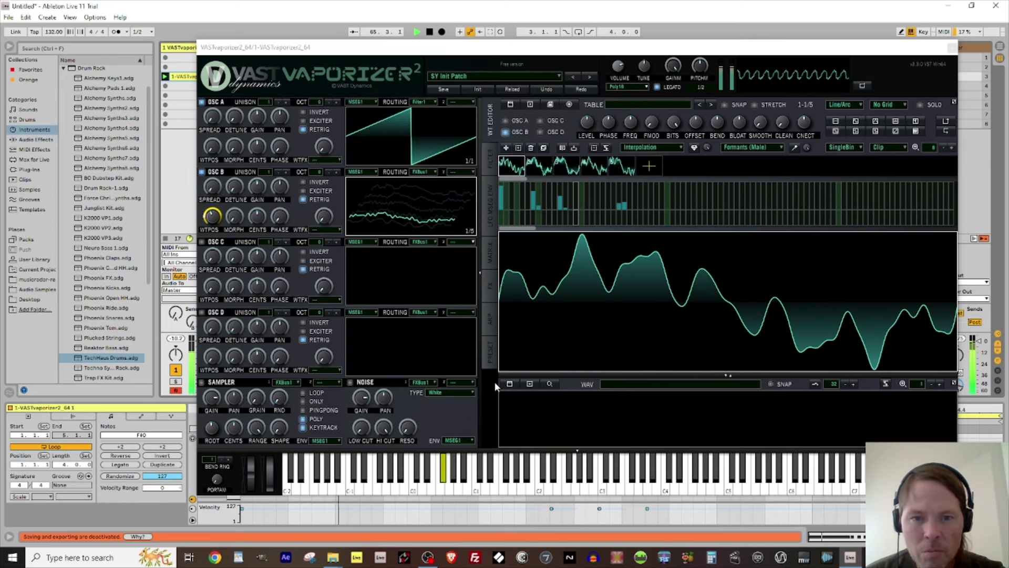
# - Turn on the arpeggiator and restart the song's playback from the beginning
pyautogui.click(489, 321)
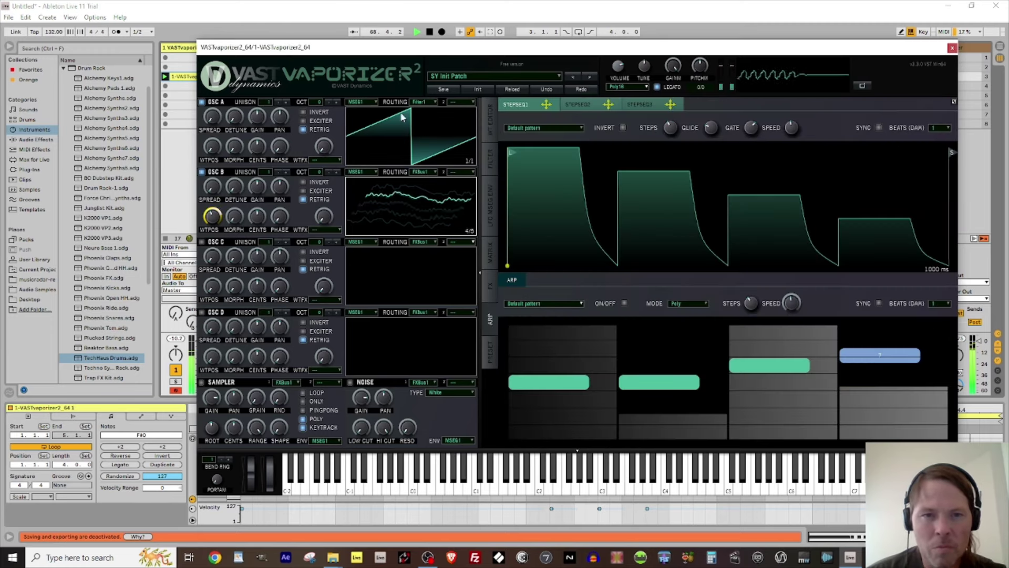
pyautogui.click(366, 102)
pyautogui.click(369, 110)
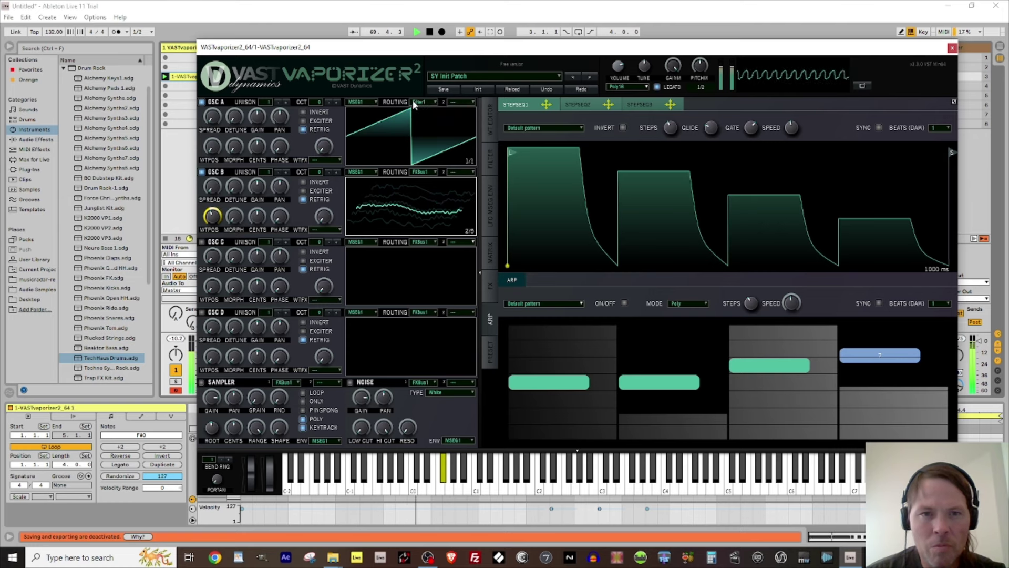
pyautogui.click(432, 102)
pyautogui.click(430, 99)
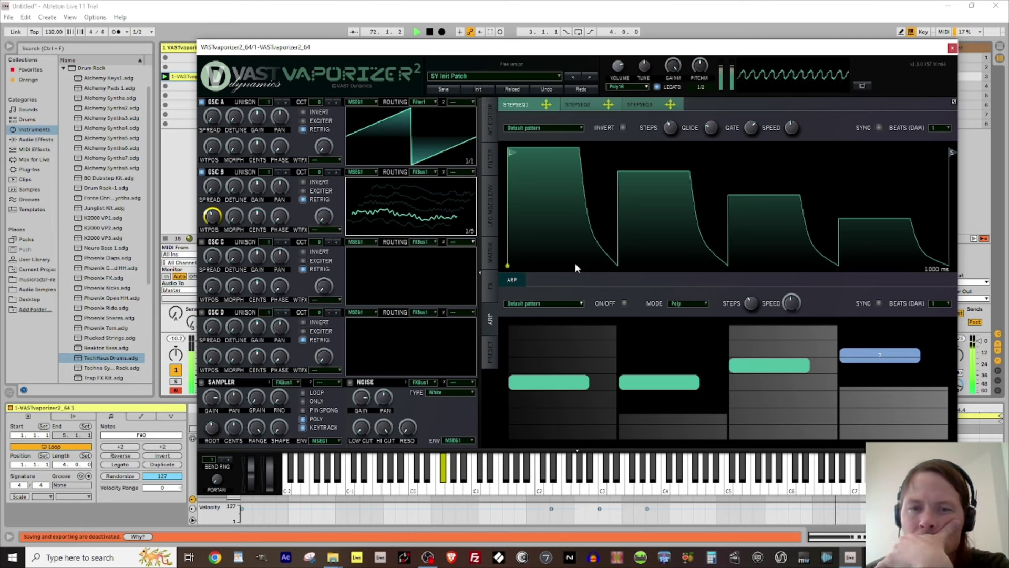
pyautogui.click(625, 304)
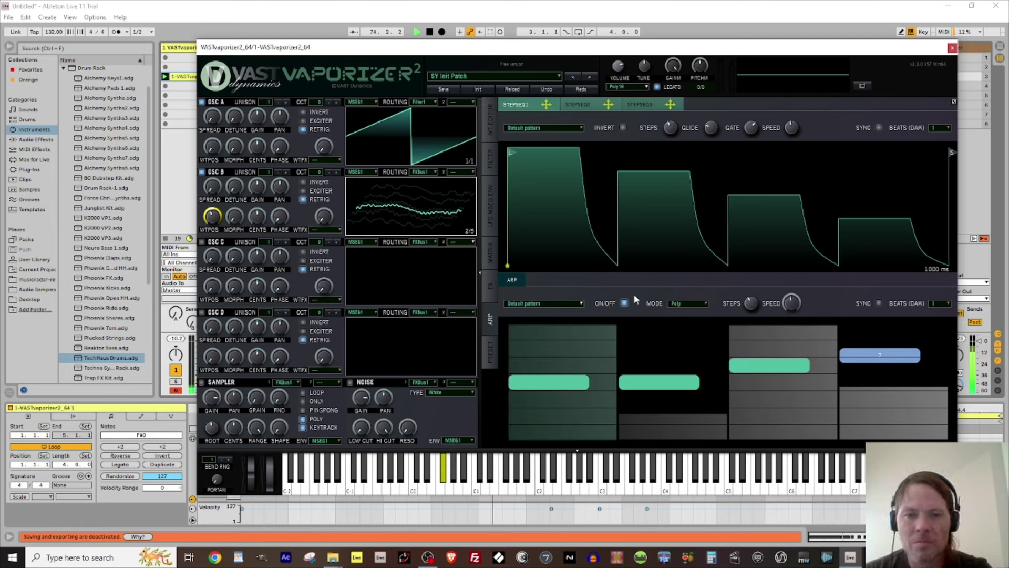
pyautogui.click(572, 15)
pyautogui.press('space')
pyautogui.press('space')
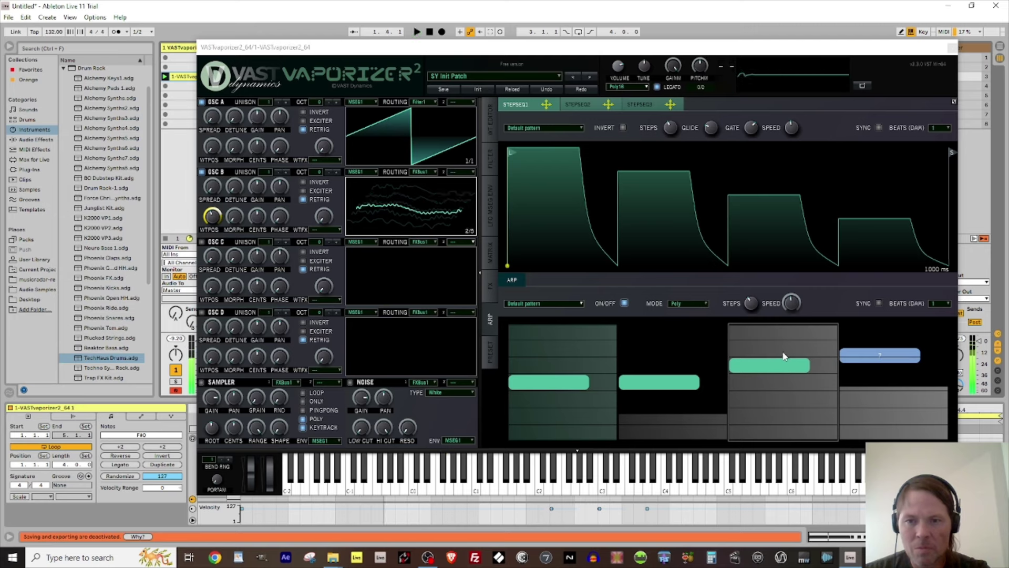
# - Lengthen the third arpeggiator note to fill its whole step and change its pitch
pyautogui.moveTo(776, 363); pyautogui.dragTo(815, 368)
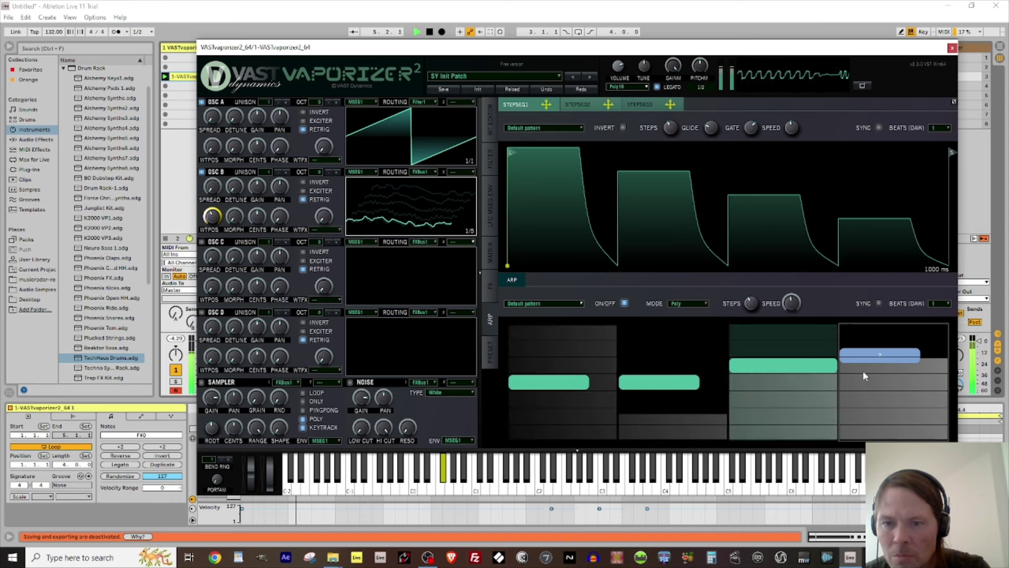
pyautogui.moveTo(796, 367); pyautogui.dragTo(765, 345)
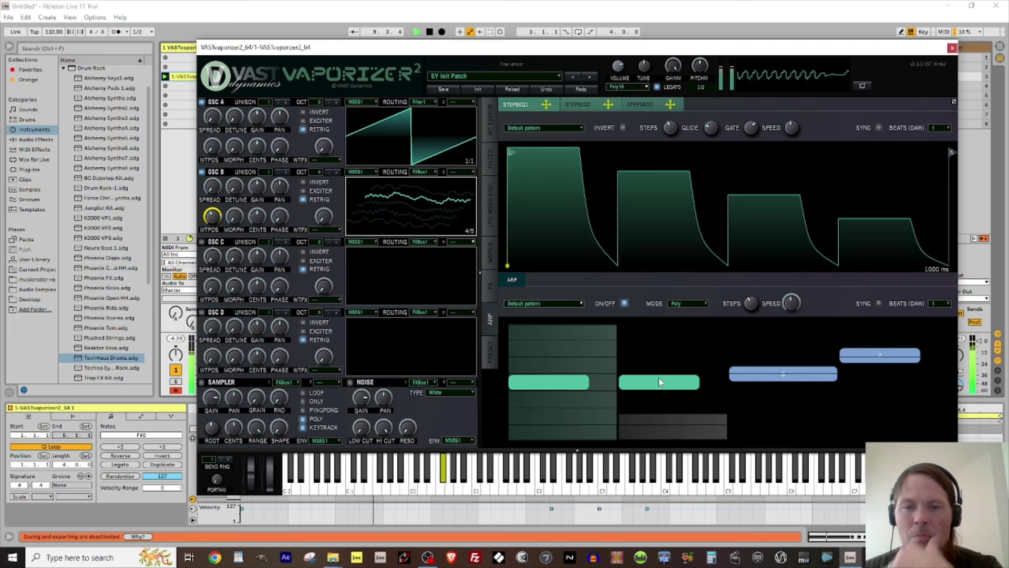
# - Sync the arpeggiator to the host tempo at 1/2 beats
pyautogui.click(946, 303)
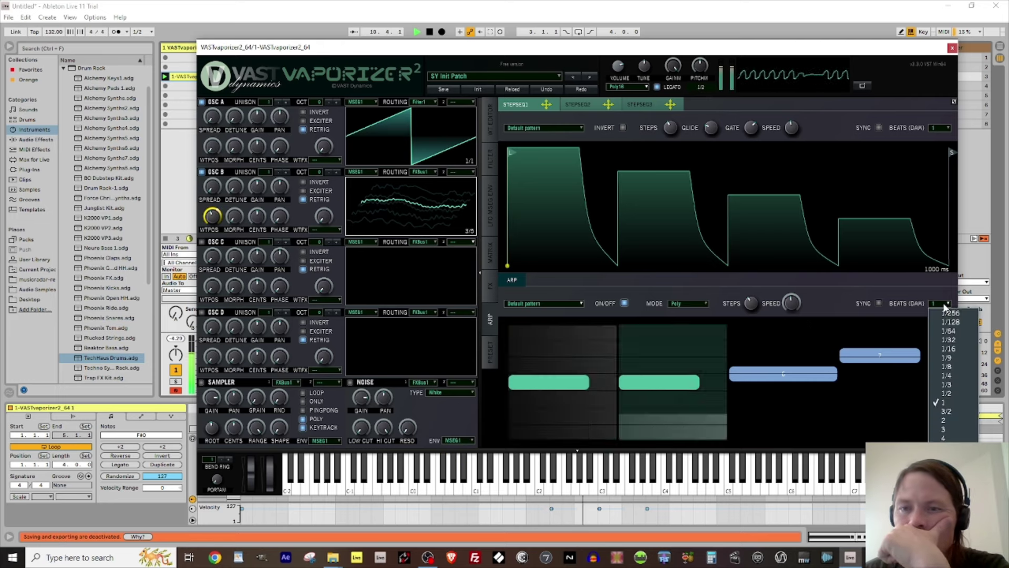
pyautogui.click(946, 393)
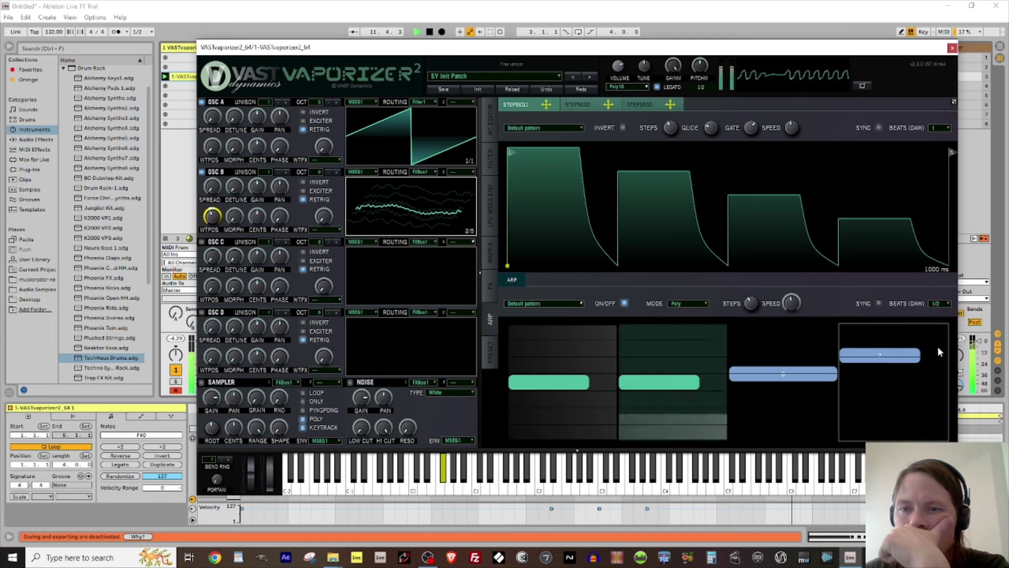
pyautogui.click(878, 304)
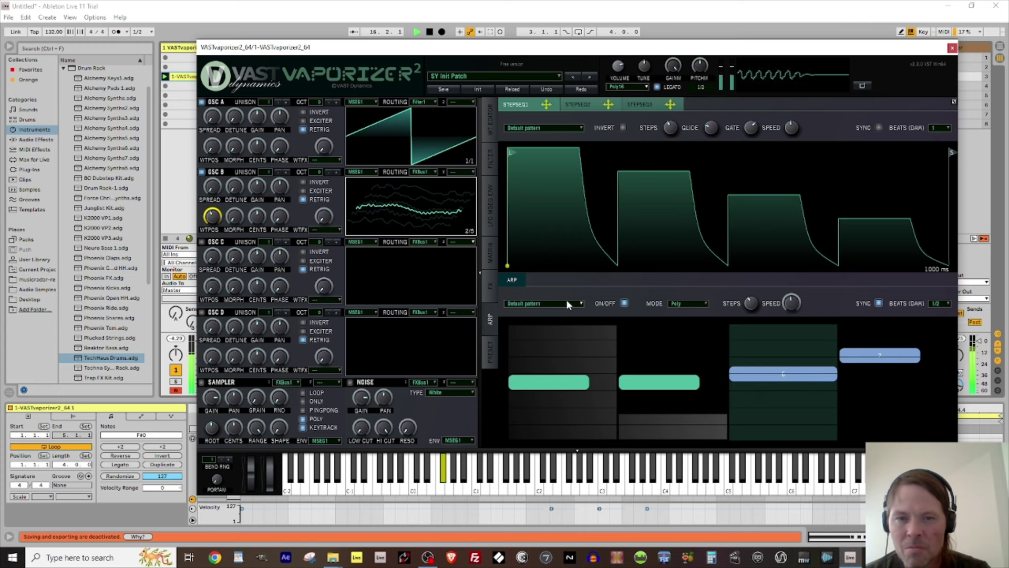
# - Audition the SEQ Trancer, SEQ Thrills and Octaves arpeggiator patterns and return to the Default pattern
pyautogui.click(579, 301)
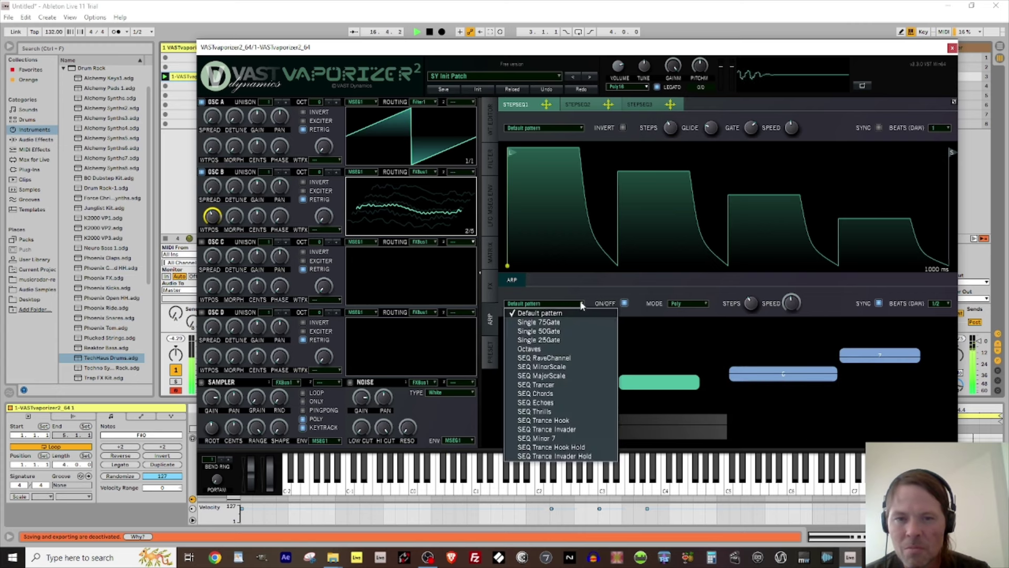
pyautogui.click(535, 384)
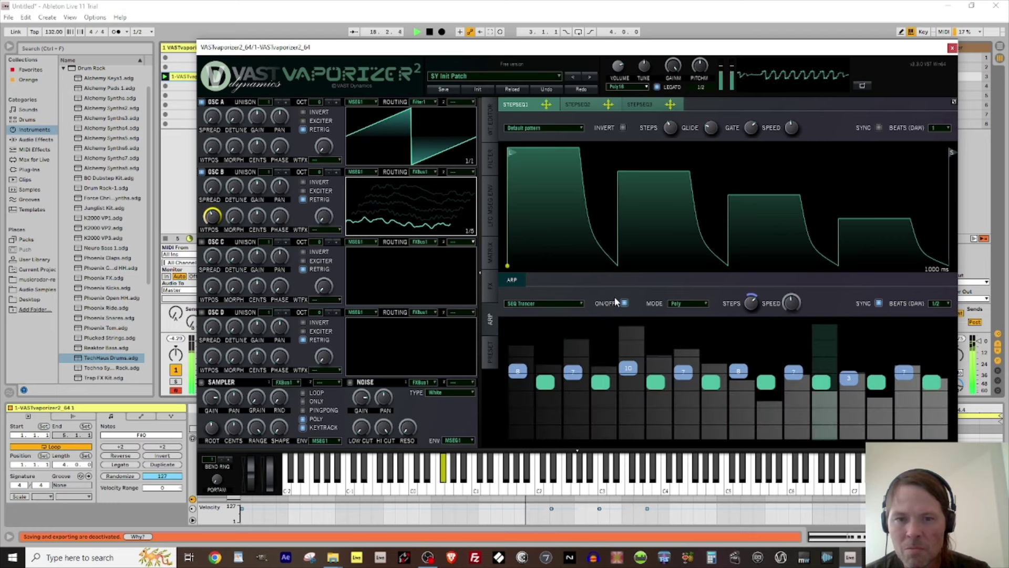
pyautogui.click(563, 302)
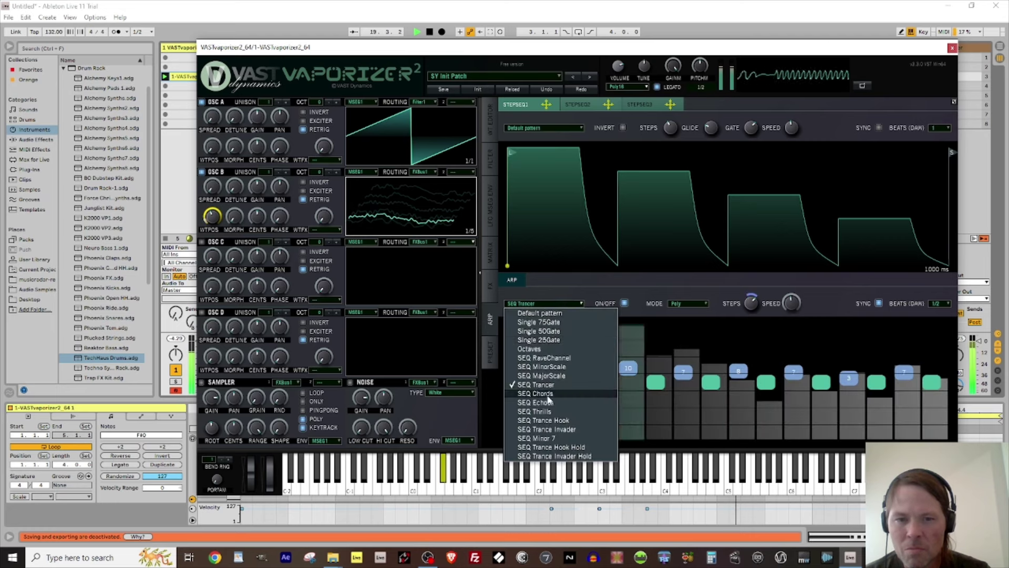
pyautogui.click(547, 411)
pyautogui.click(560, 304)
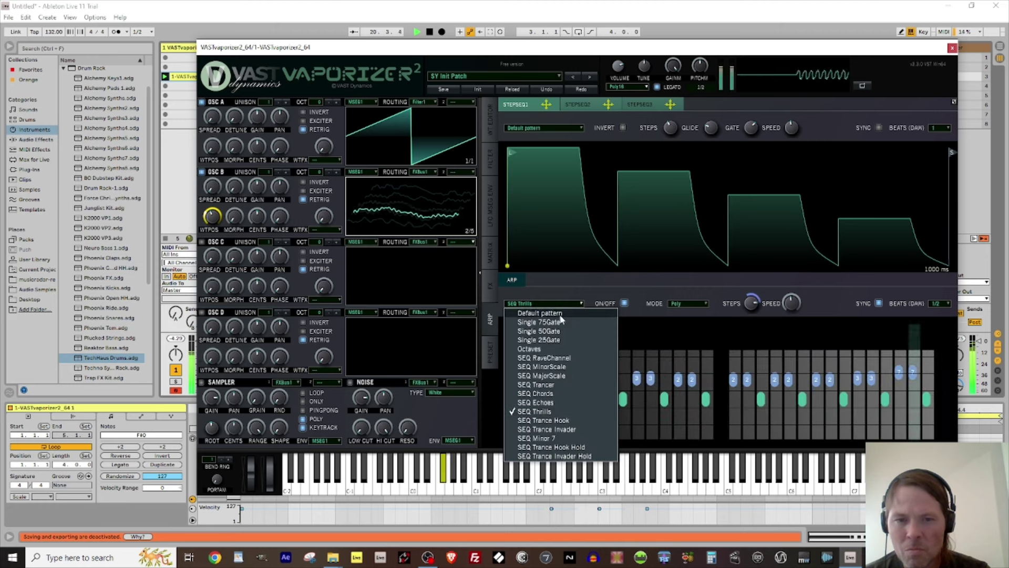
pyautogui.click(542, 348)
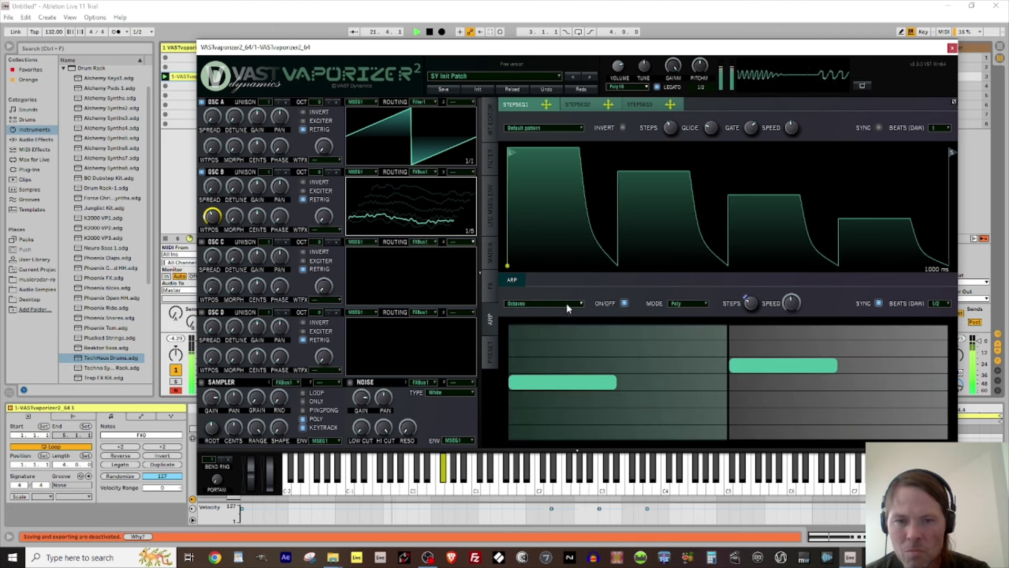
pyautogui.click(569, 303)
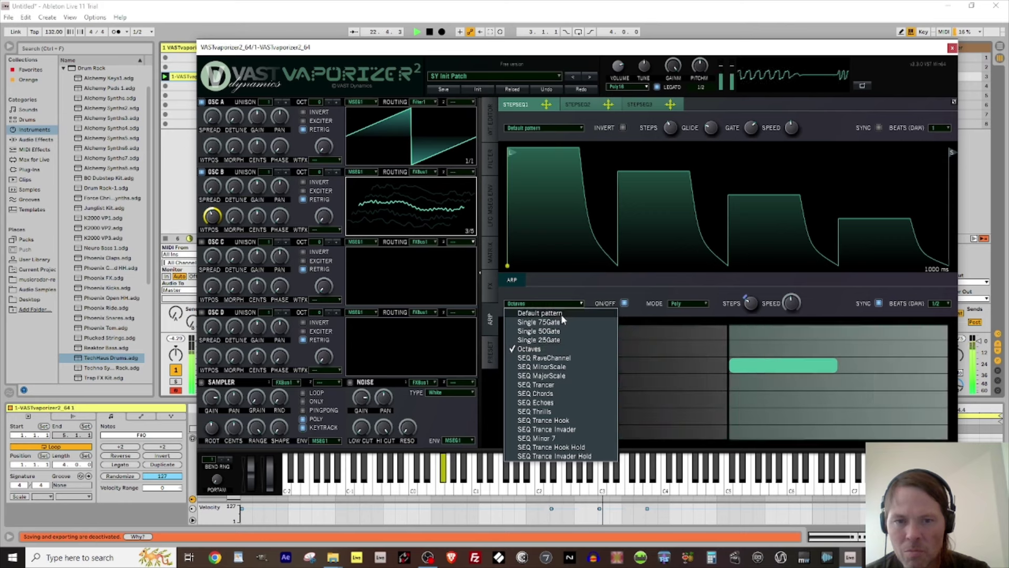
pyautogui.click(561, 314)
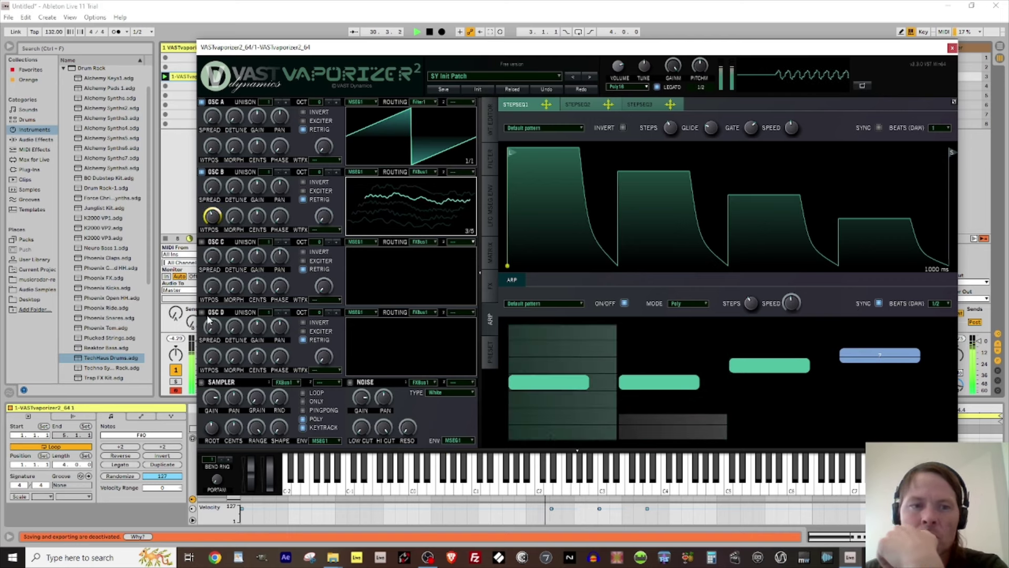
# - Enable the Sampler and load Synth (185).wav into the wavetable editor's wave display from File Explorer's All Samples folder
pyautogui.click(489, 121)
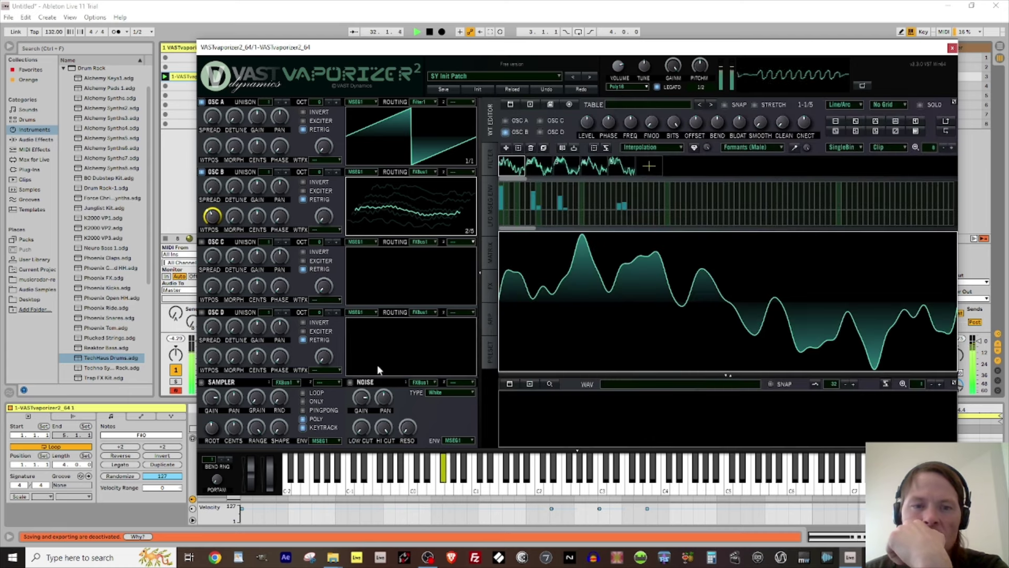
pyautogui.click(200, 383)
pyautogui.moveTo(333, 557)
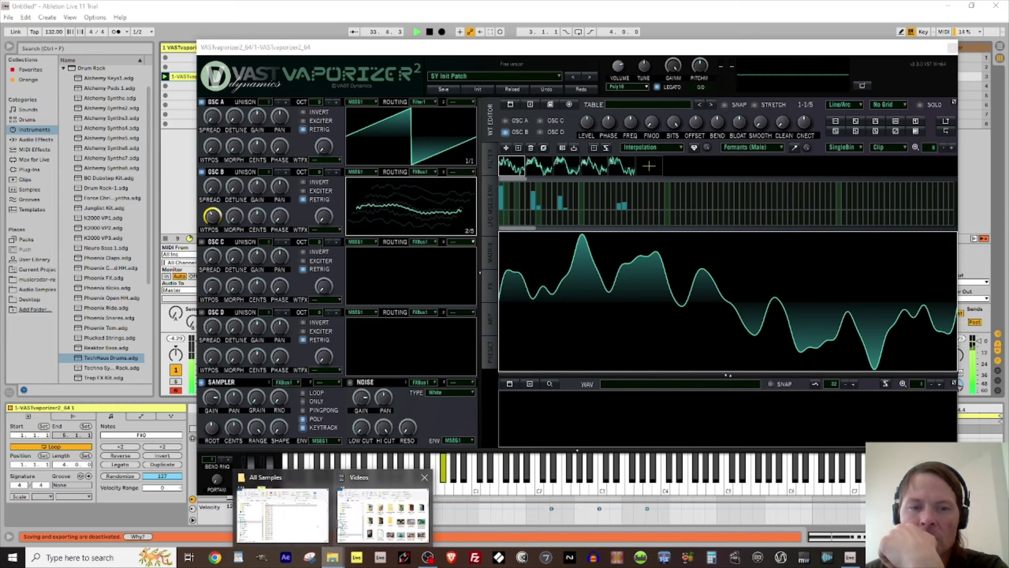
pyautogui.click(282, 515)
pyautogui.click(725, 350)
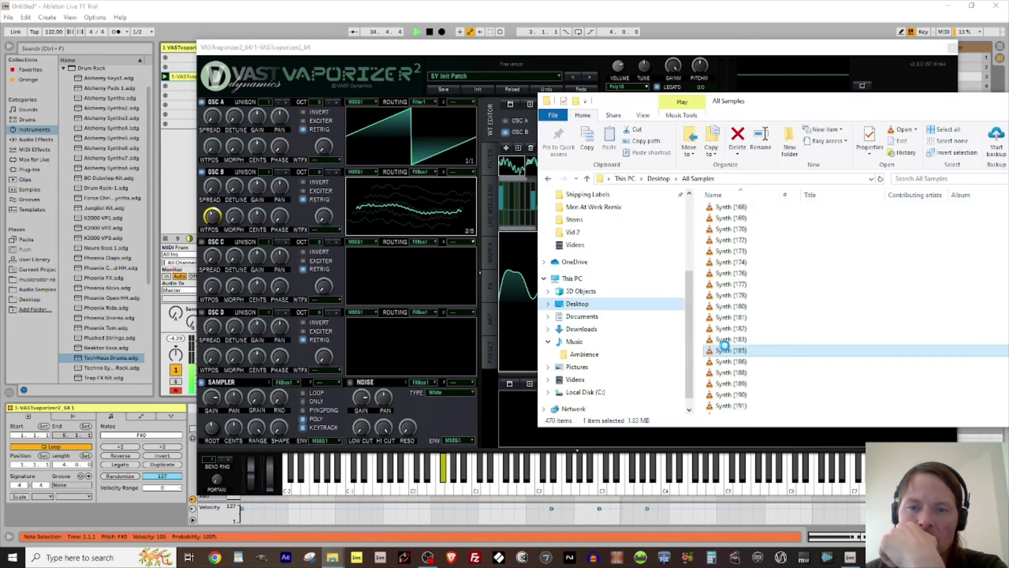
pyautogui.moveTo(725, 347); pyautogui.dragTo(520, 434)
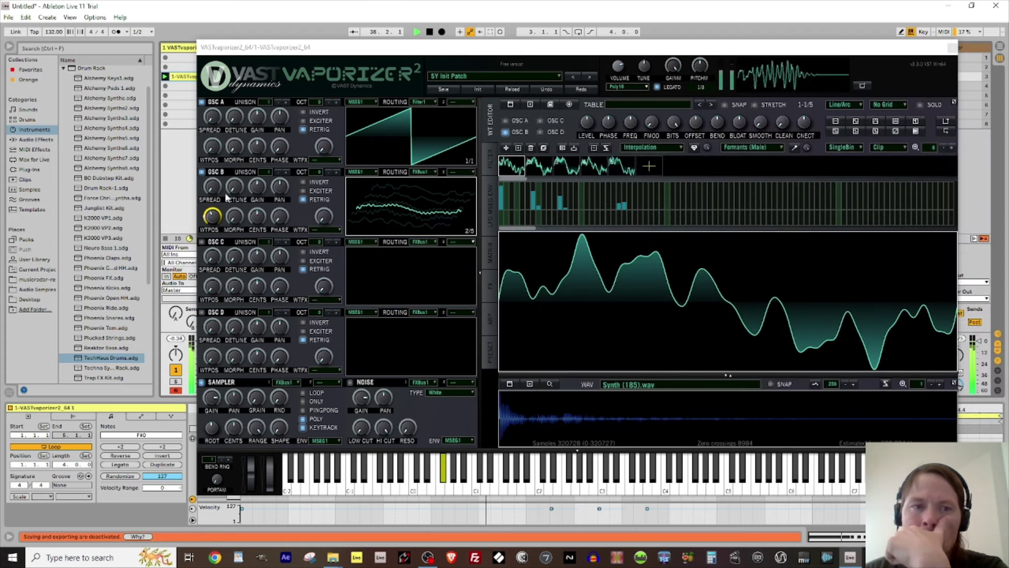
# - Turn off OSC B and OSC A so that only the Sampler plays
pyautogui.click(201, 172)
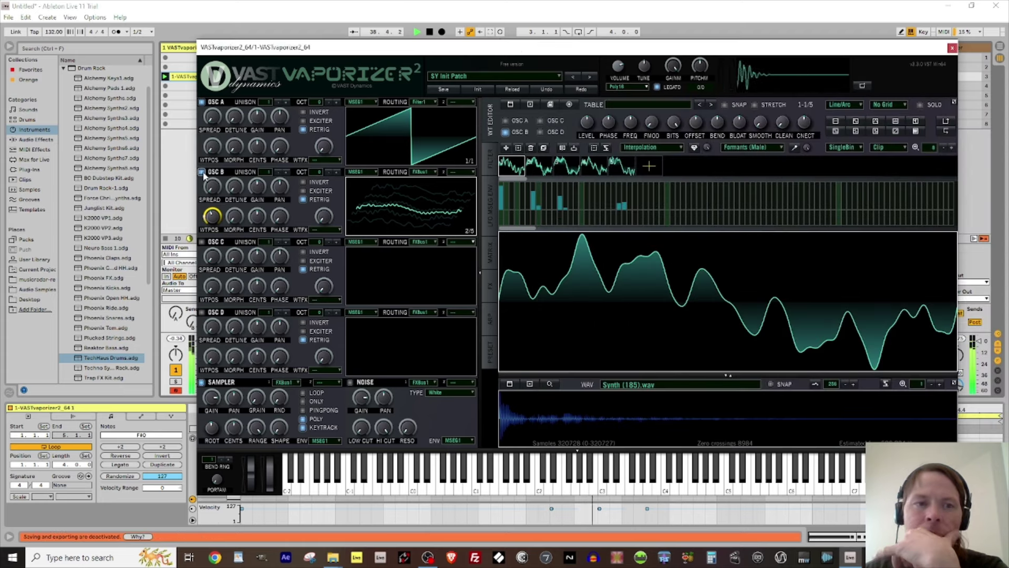
pyautogui.click(202, 103)
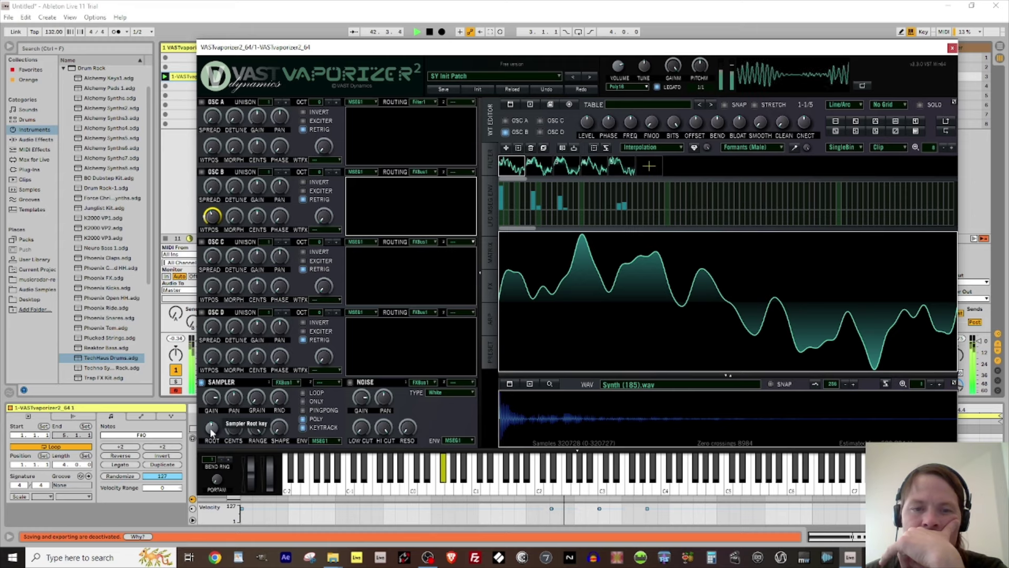
# - Try the samples Synth (186), (188) and (189) from All Samples in the wave display, ending with Synth (190) loaded
pyautogui.moveTo(333, 557)
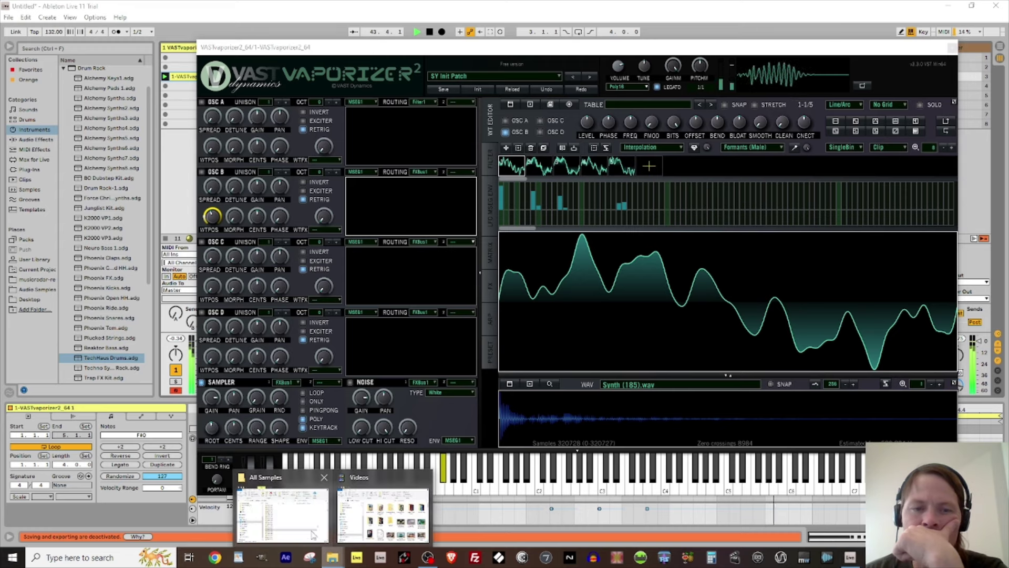
pyautogui.click(290, 513)
pyautogui.moveTo(762, 106); pyautogui.dragTo(848, 91)
pyautogui.click(831, 346)
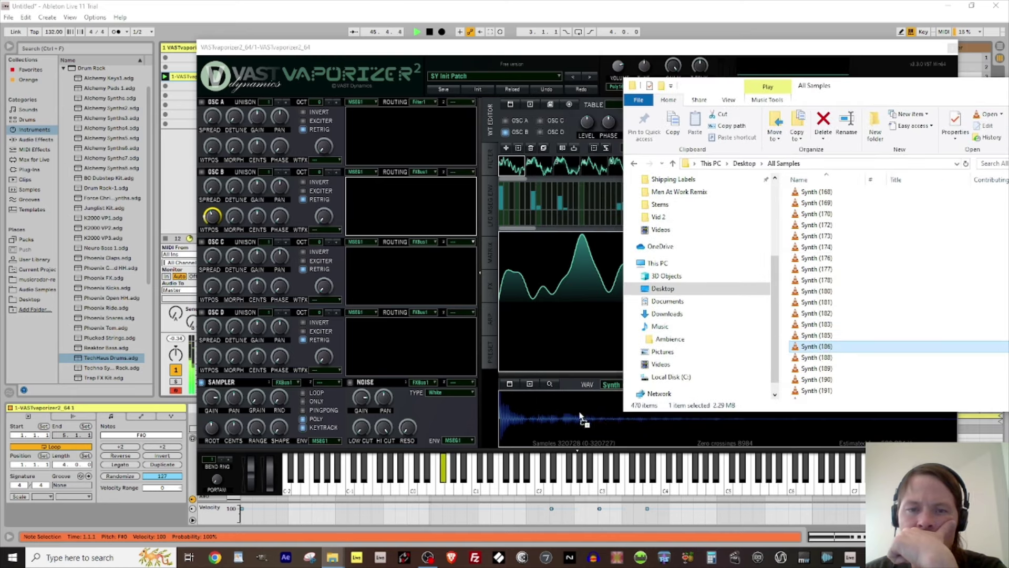
pyautogui.click(813, 359)
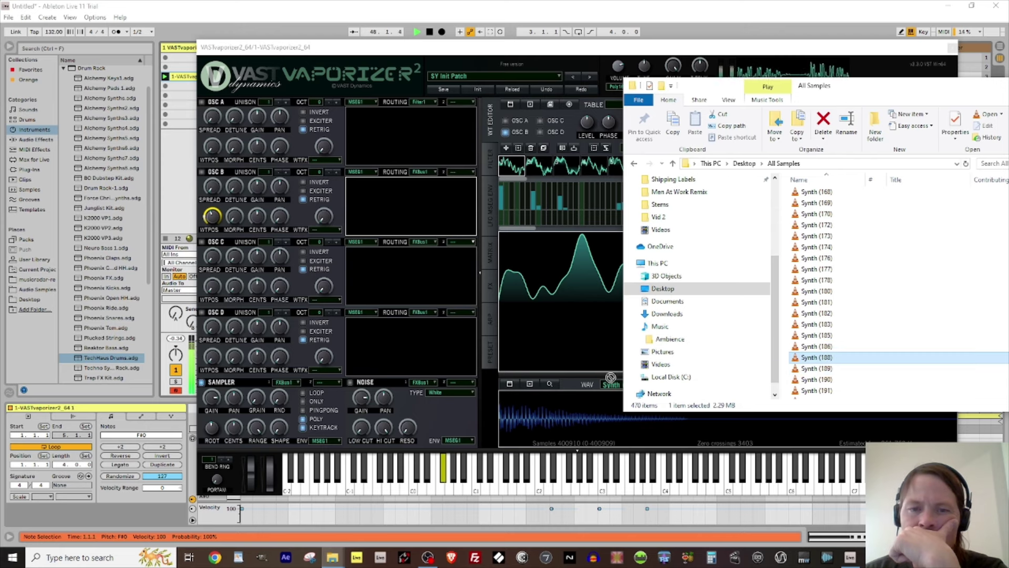
pyautogui.click(816, 369)
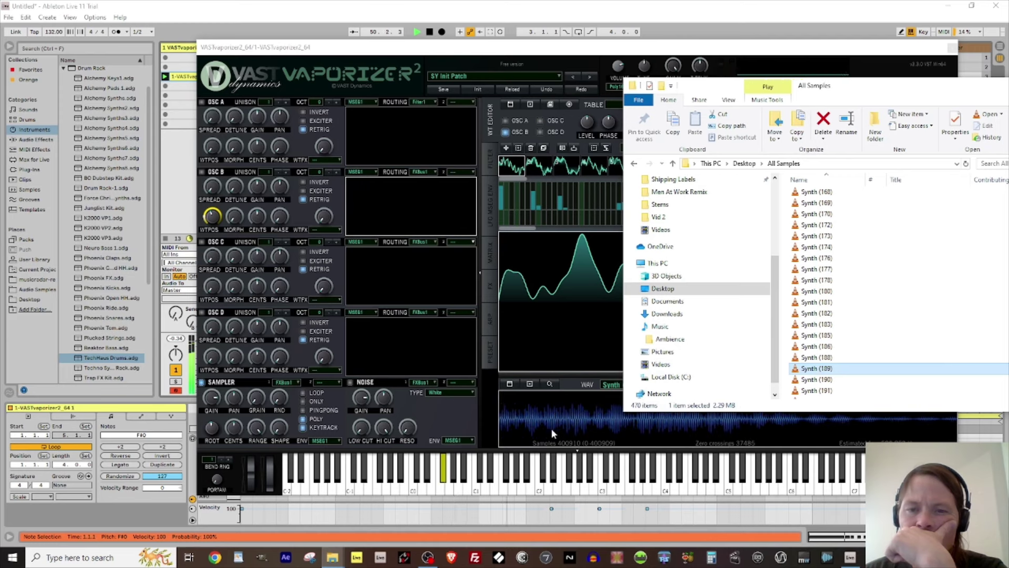
pyautogui.click(815, 380)
pyautogui.moveTo(814, 379); pyautogui.dragTo(588, 421)
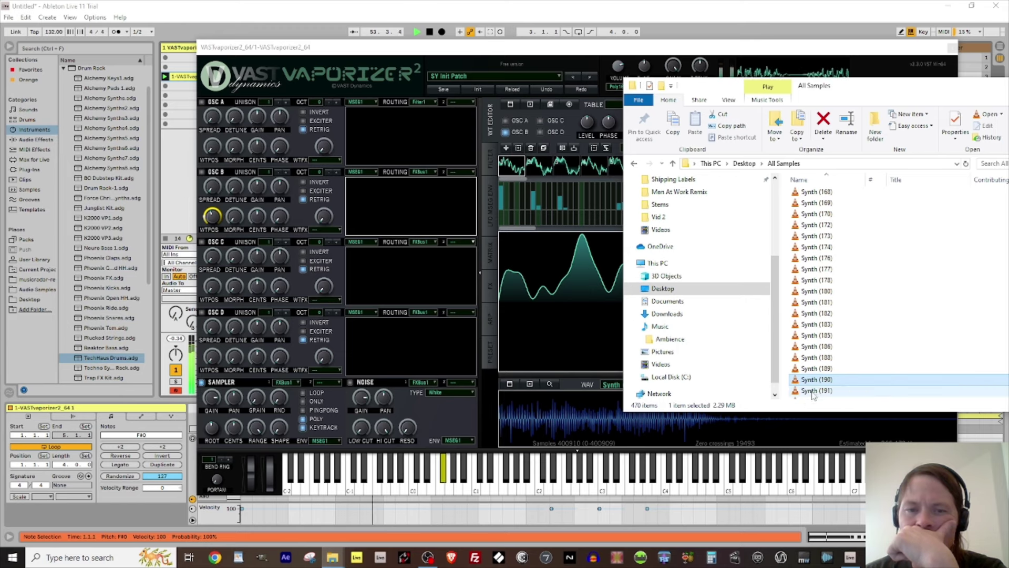
# - Adjust the Sampler's grain randomness and set its grain inter-onset to about 74.35 ms
pyautogui.click(351, 46)
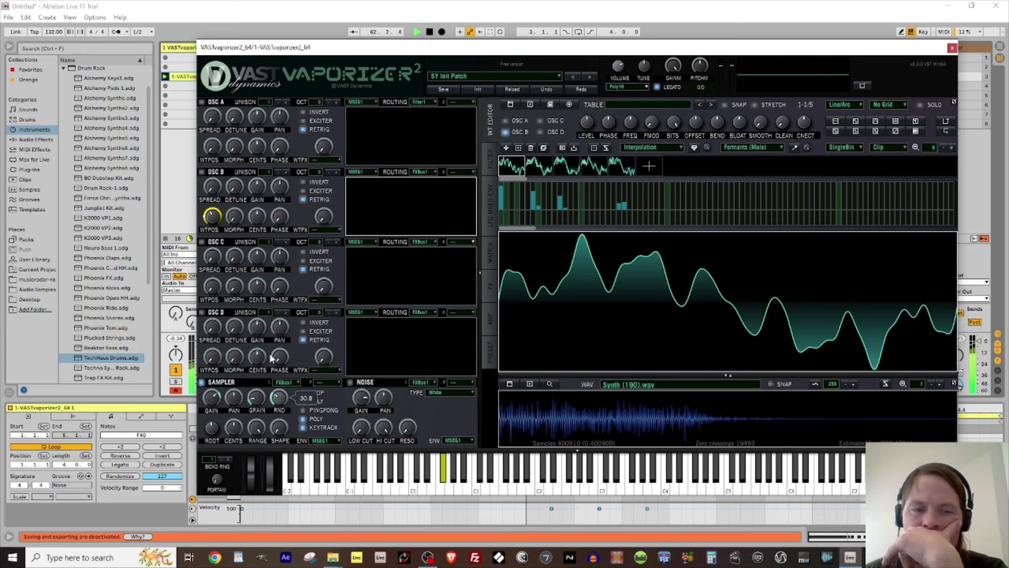
pyautogui.moveTo(270, 359); pyautogui.dragTo(270, 355)
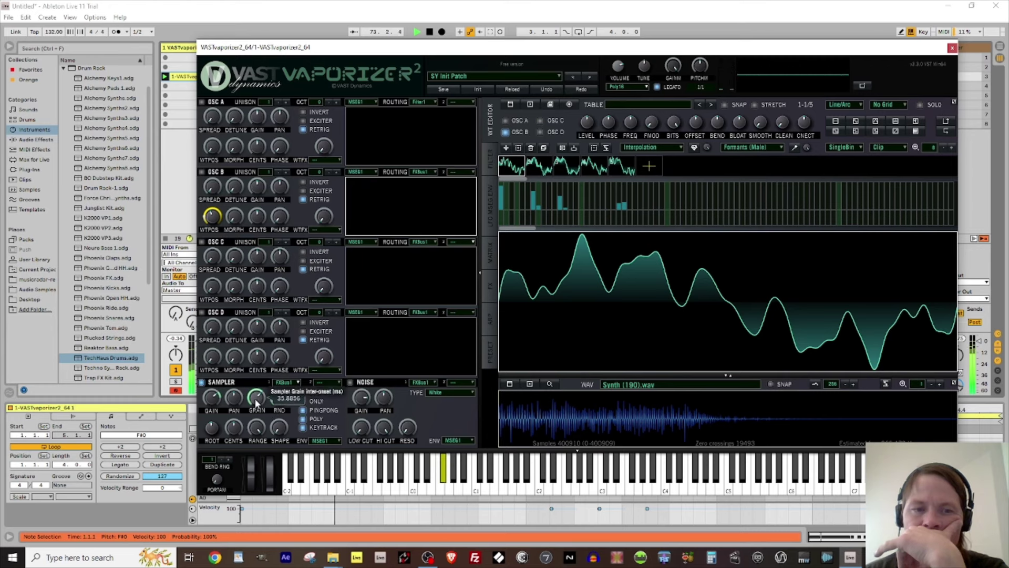
pyautogui.moveTo(256, 404); pyautogui.dragTo(258, 451)
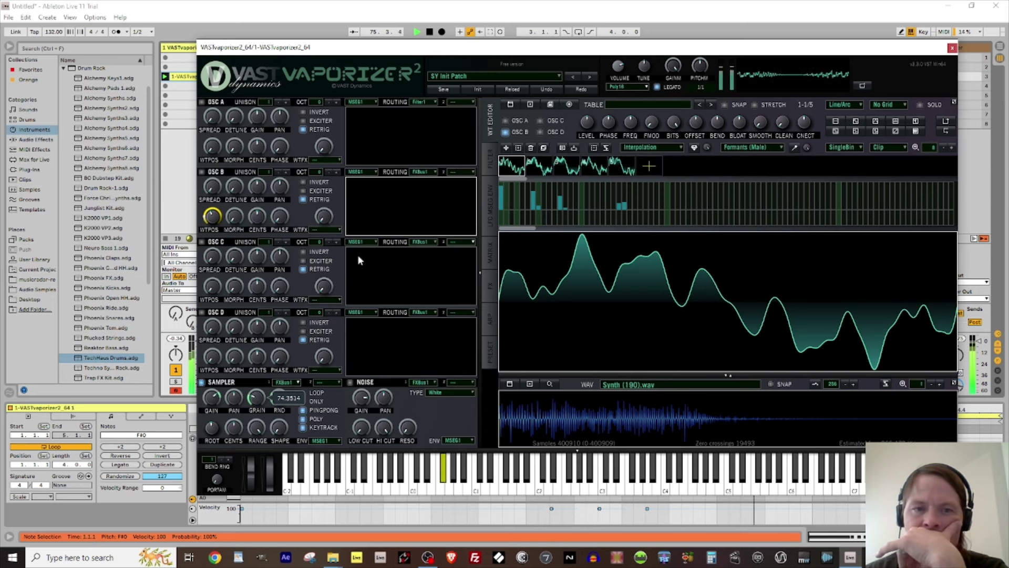
# - Resample Synth (190) to OSC C's selected wavetable position, turn OSC C on and turn the Sampler off
pyautogui.click(374, 271)
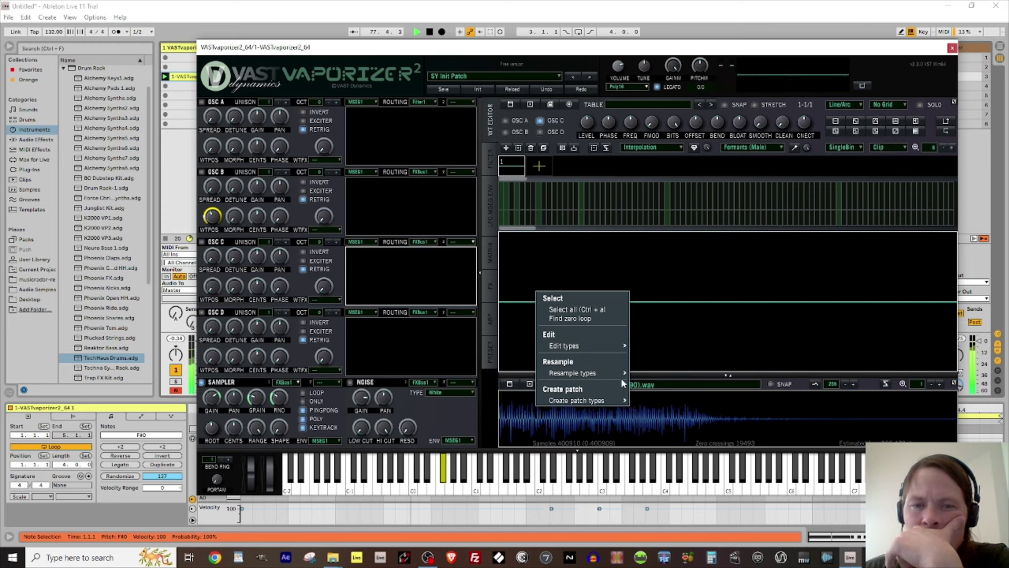
pyautogui.moveTo(610, 371)
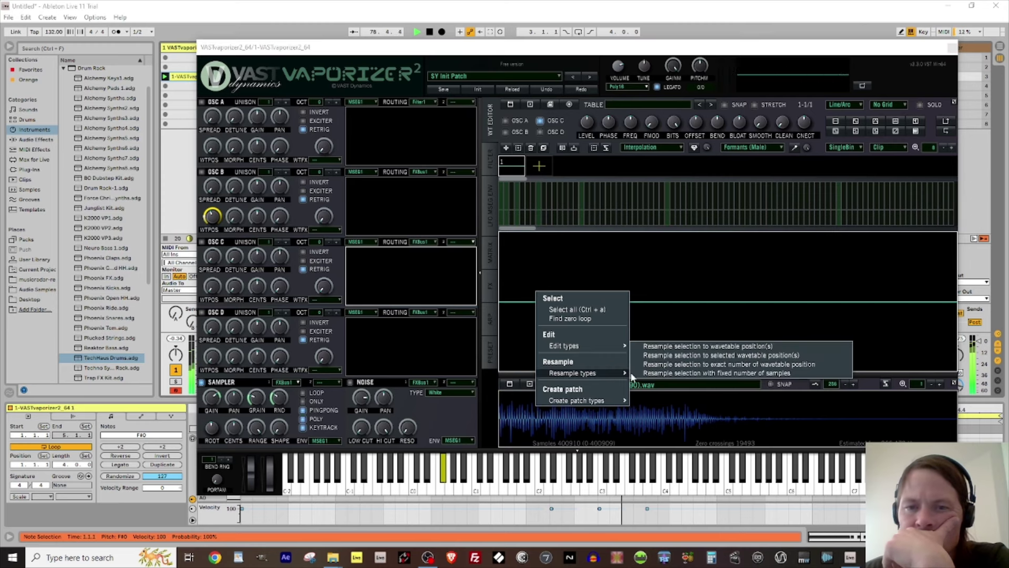
pyautogui.click(672, 354)
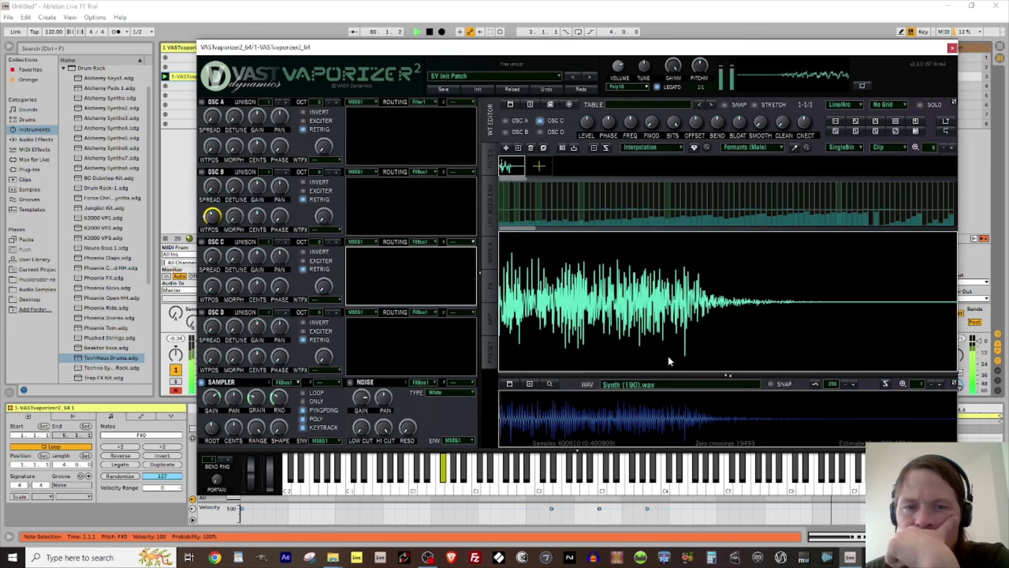
pyautogui.click(202, 241)
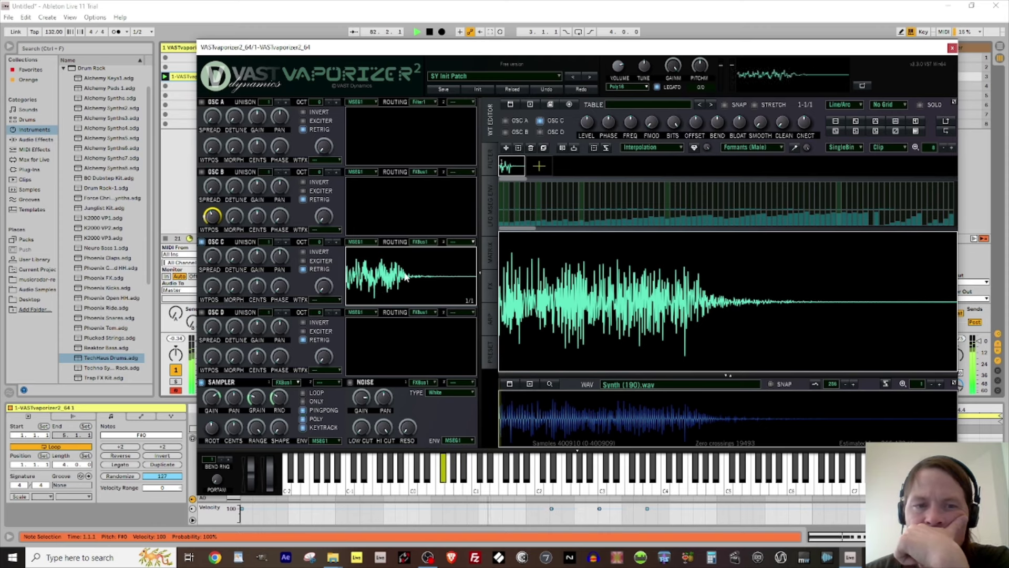
pyautogui.click(202, 382)
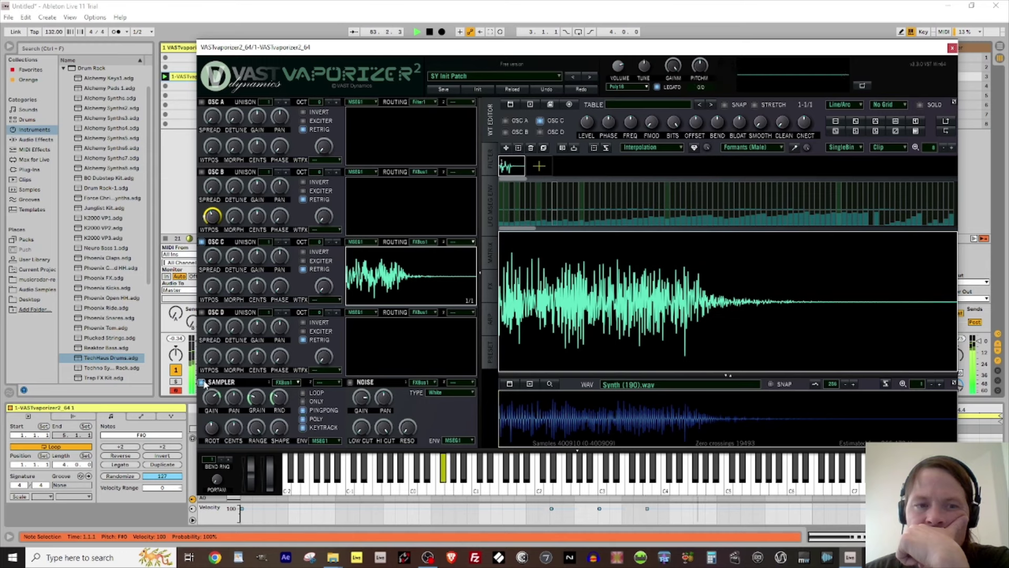
# - Sweep OSC C's wavetable position and choose Bend as the wavetable editor's morph effect
pyautogui.moveTo(218, 290); pyautogui.dragTo(215, 217)
pyautogui.moveTo(210, 299); pyautogui.dragTo(209, 379)
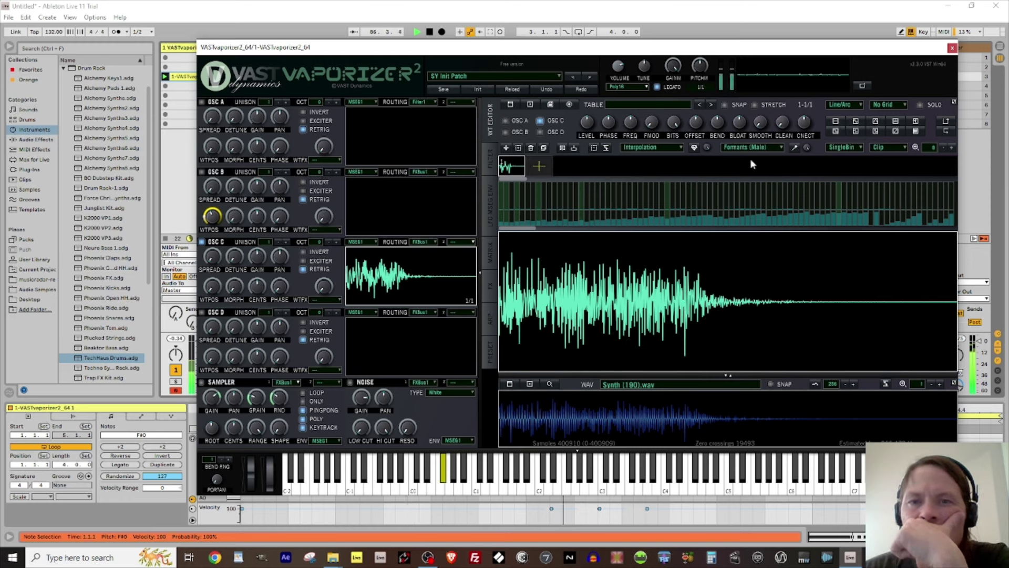
pyautogui.click(783, 145)
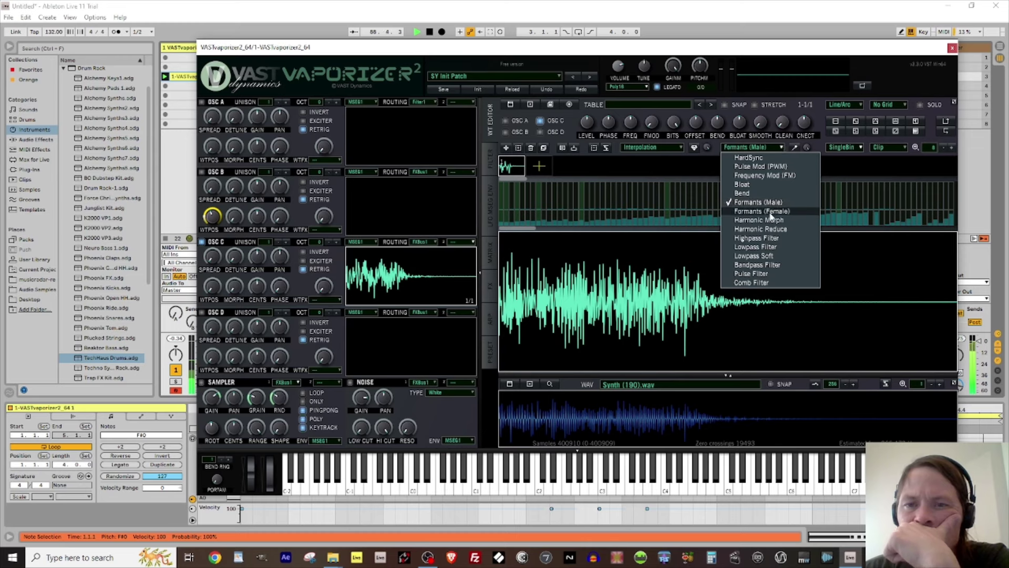
pyautogui.click(749, 192)
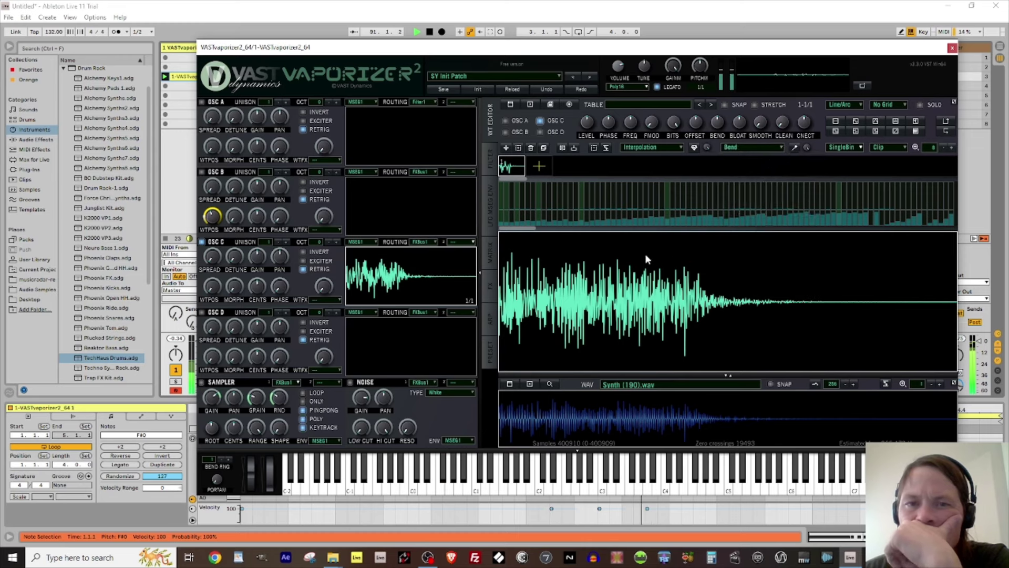
# - Set OSC C's wavetable position to 158 of 256, its octave to 1 and its gain to about 178.4
pyautogui.moveTo(212, 285); pyautogui.dragTo(258, 240)
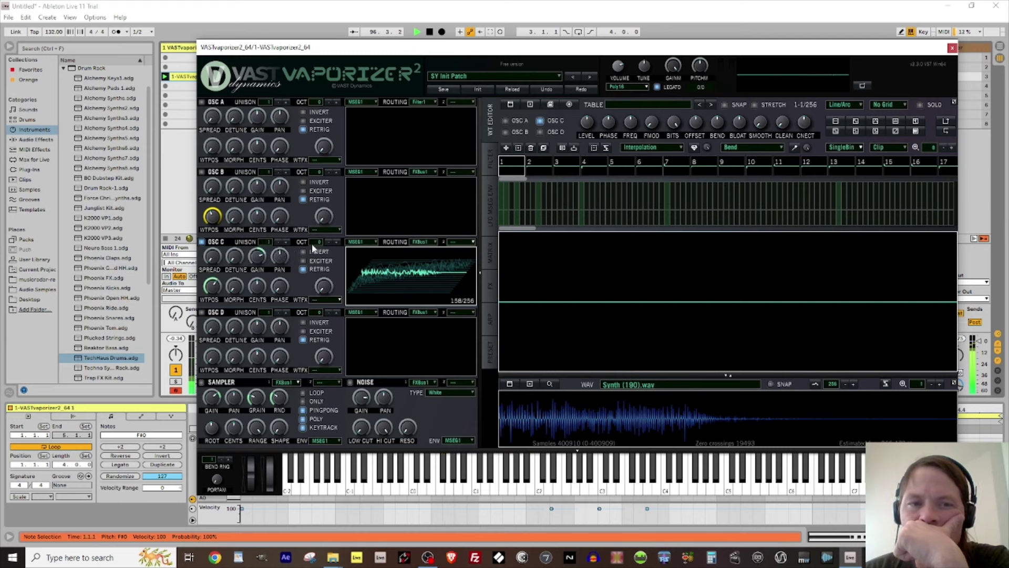
pyautogui.click(327, 242)
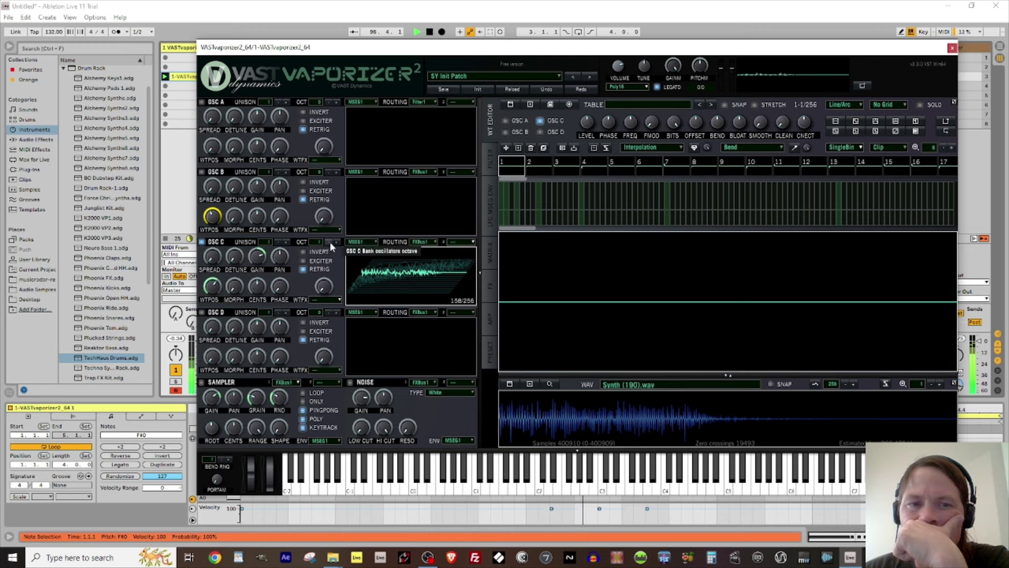
pyautogui.moveTo(258, 260); pyautogui.dragTo(259, 243)
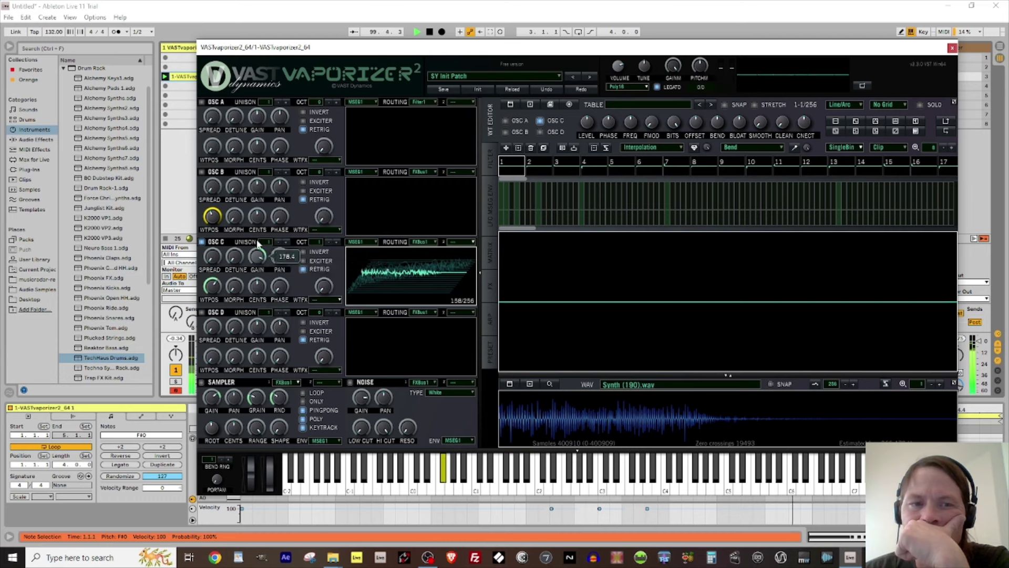
# - Turn the Sampler, OSC B and OSC A back on and close the synth's window
pyautogui.click(202, 383)
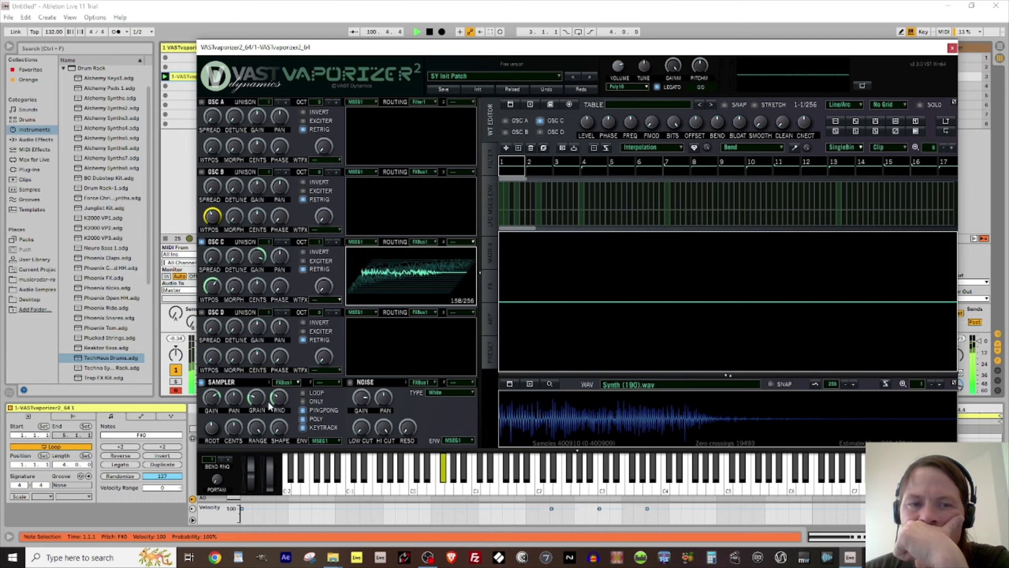
pyautogui.click(202, 172)
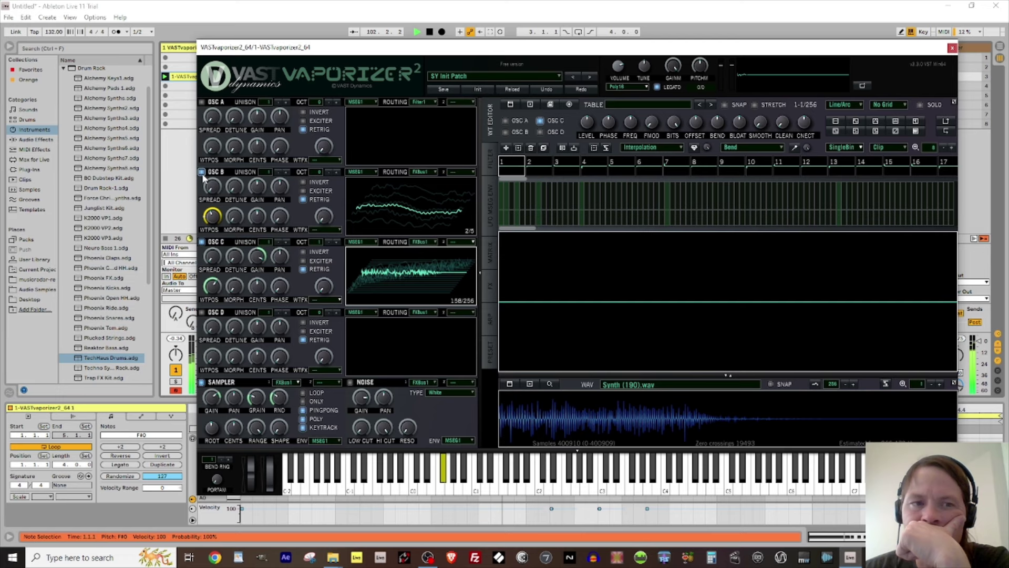
pyautogui.click(201, 102)
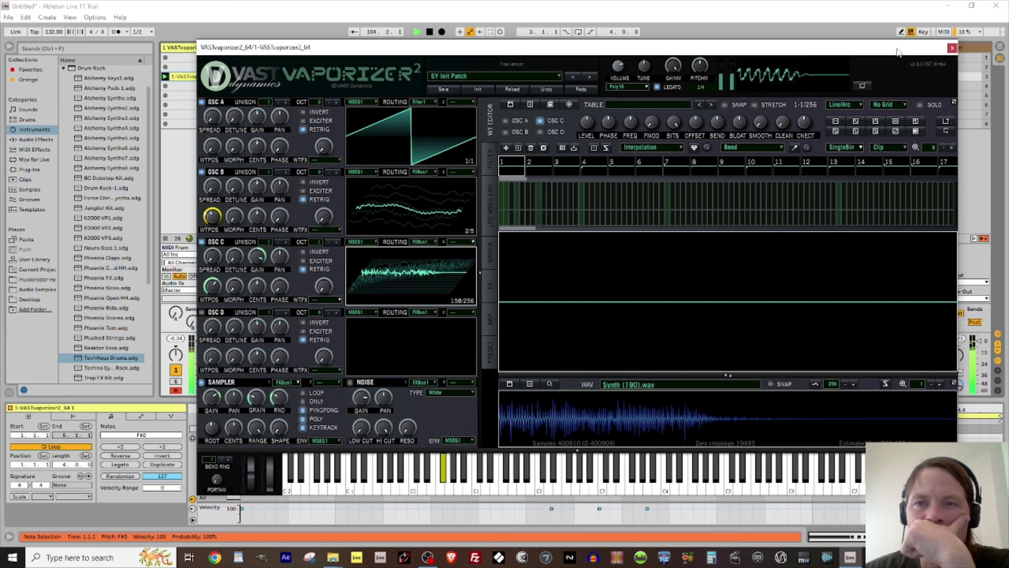
pyautogui.click(951, 48)
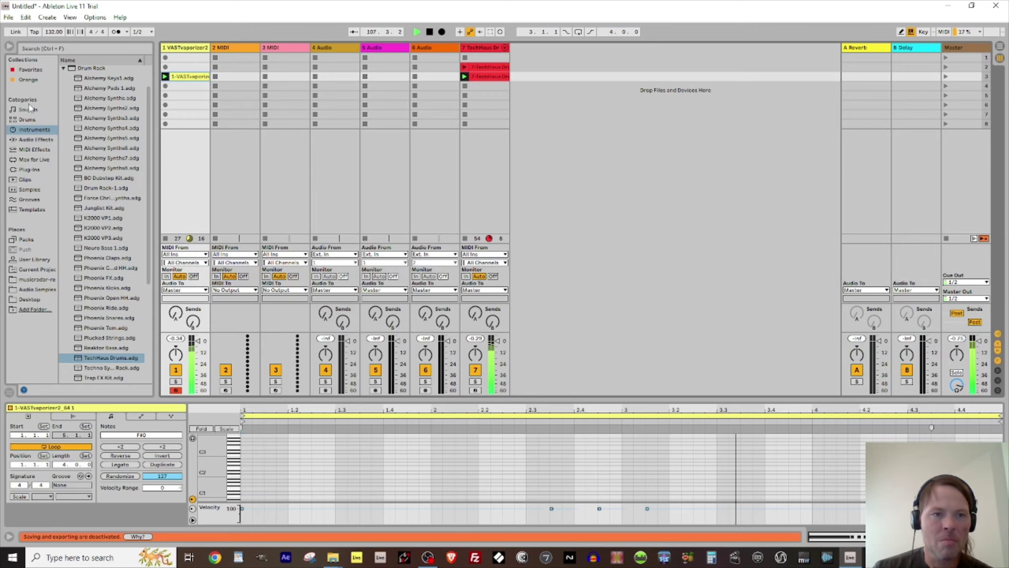
# - Load the VASTvaporizer2_64 plug-in onto the second MIDI track
pyautogui.click(29, 170)
pyautogui.click(114, 229)
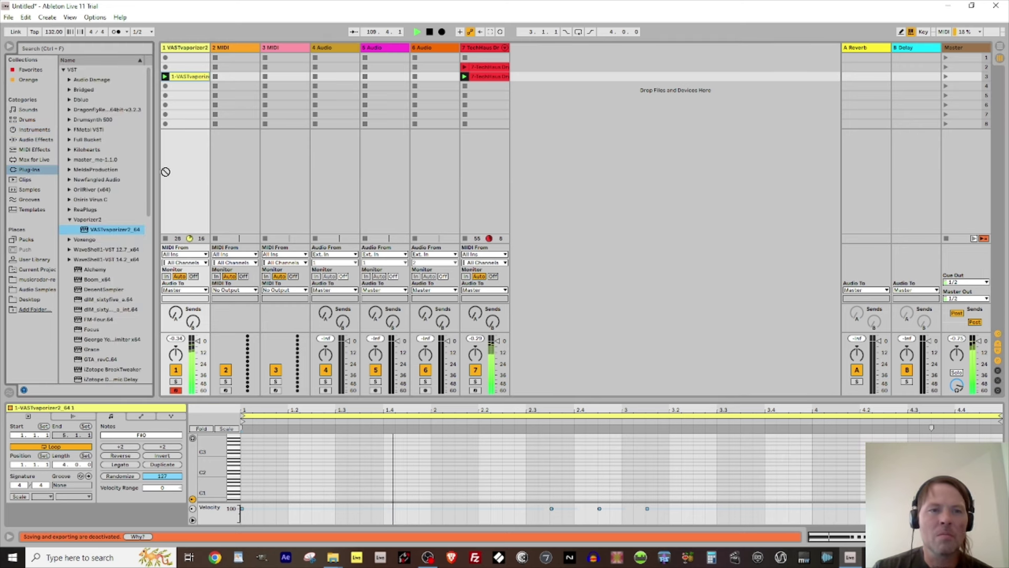
pyautogui.moveTo(224, 117); pyautogui.dragTo(224, 115)
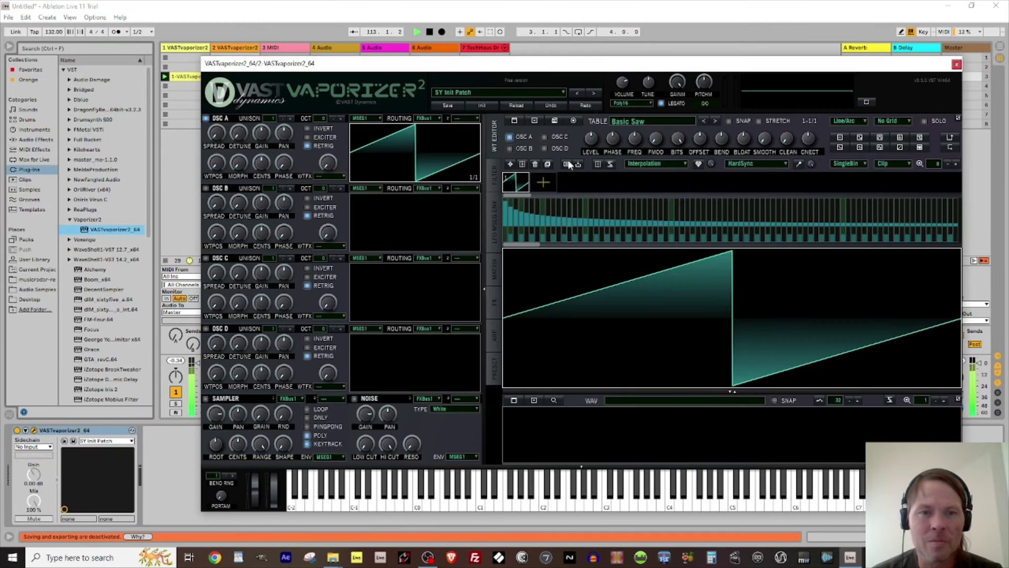
# - Open the first track's MIDI clip and fold its piano roll to the used notes
pyautogui.click(175, 74)
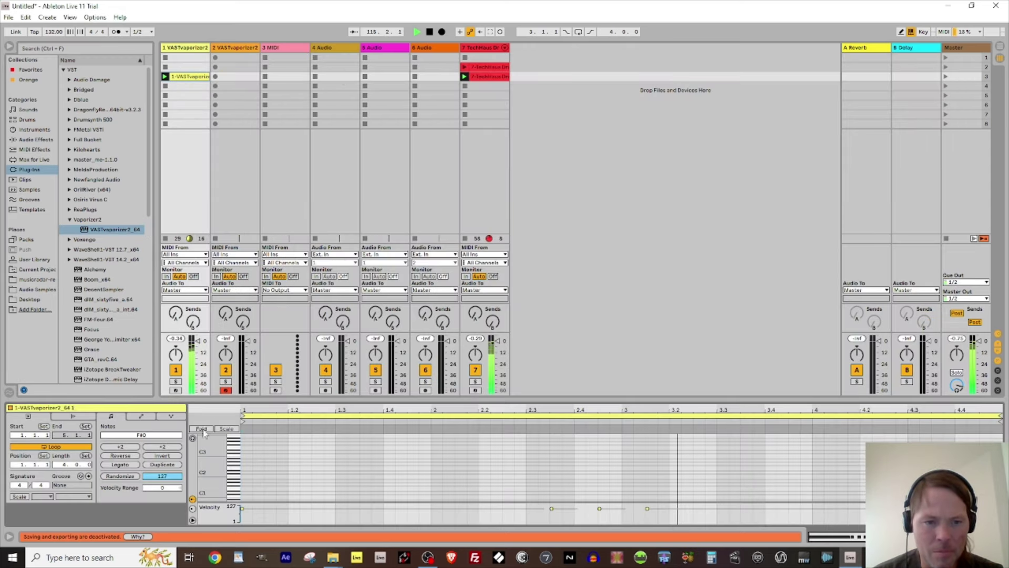
pyautogui.click(203, 428)
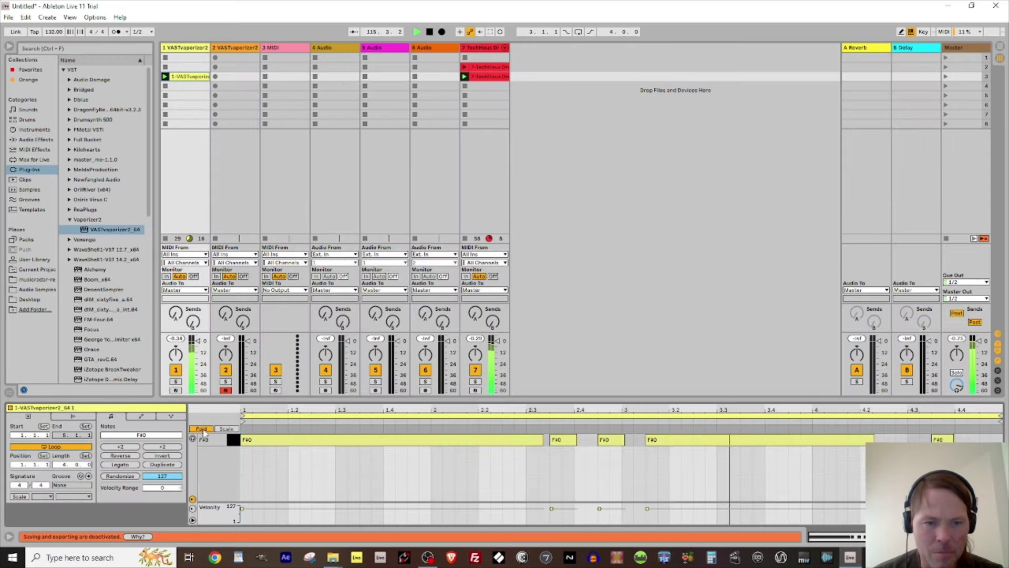
# - Play test notes on the second track's Vaporizer2 while raising the computer keyboard's octave above C2 to D3
pyautogui.click(232, 47)
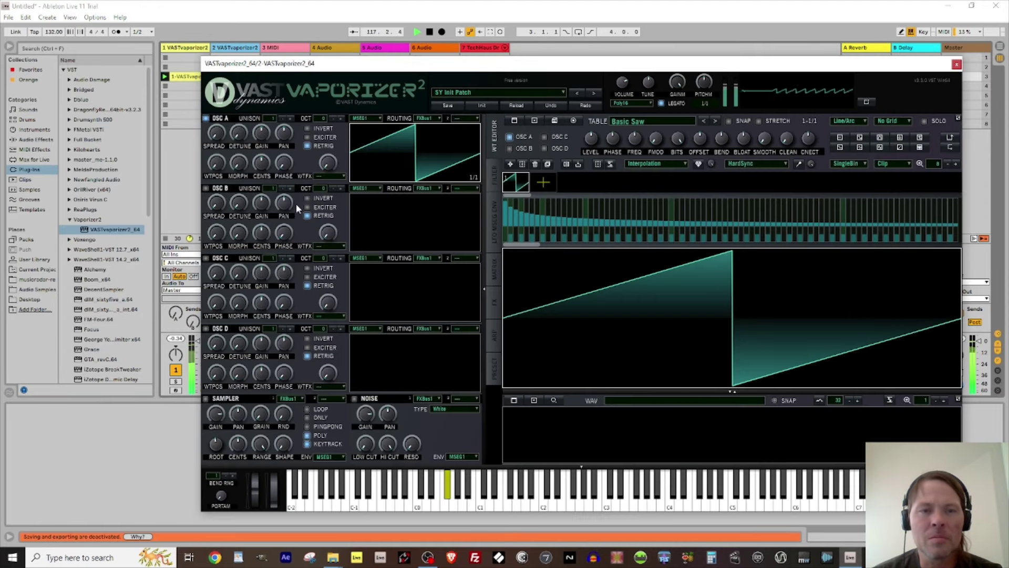
pyautogui.press('t')
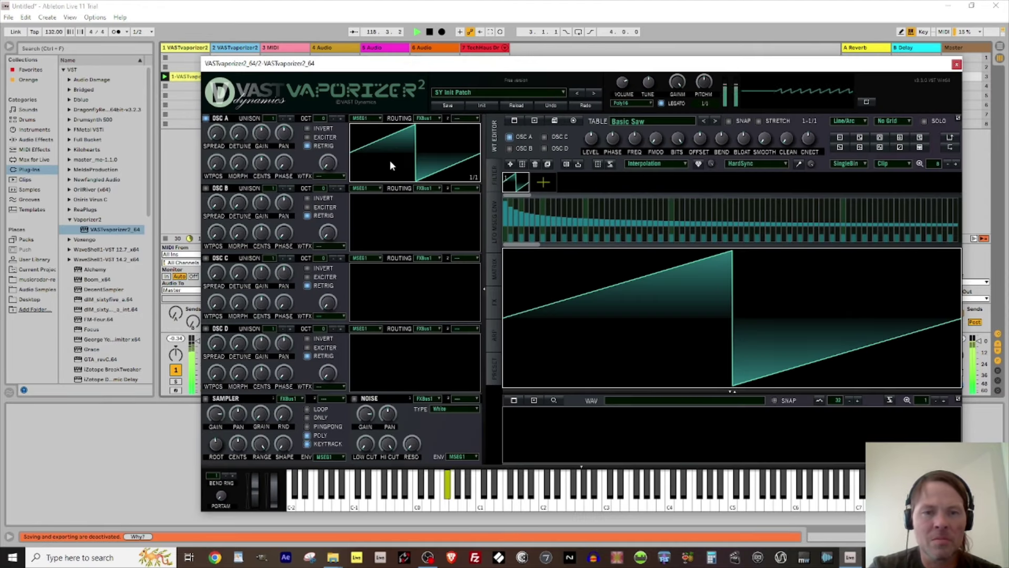
pyautogui.press('x')
pyautogui.press('t')
pyautogui.press('x')
pyautogui.press('t')
pyautogui.press('t')
pyautogui.press('t')
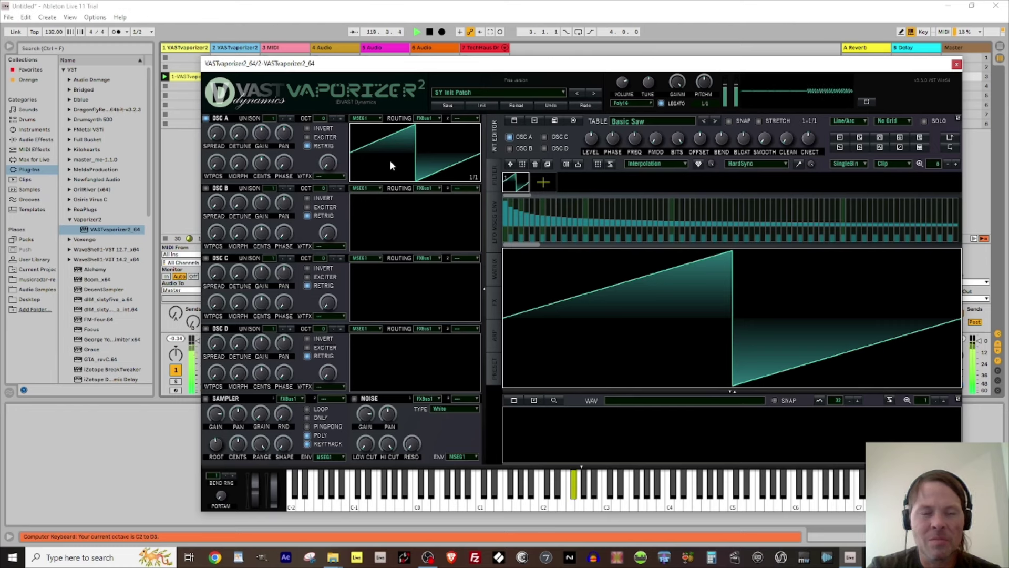
pyautogui.press('x')
pyautogui.press('t')
pyautogui.press('t')
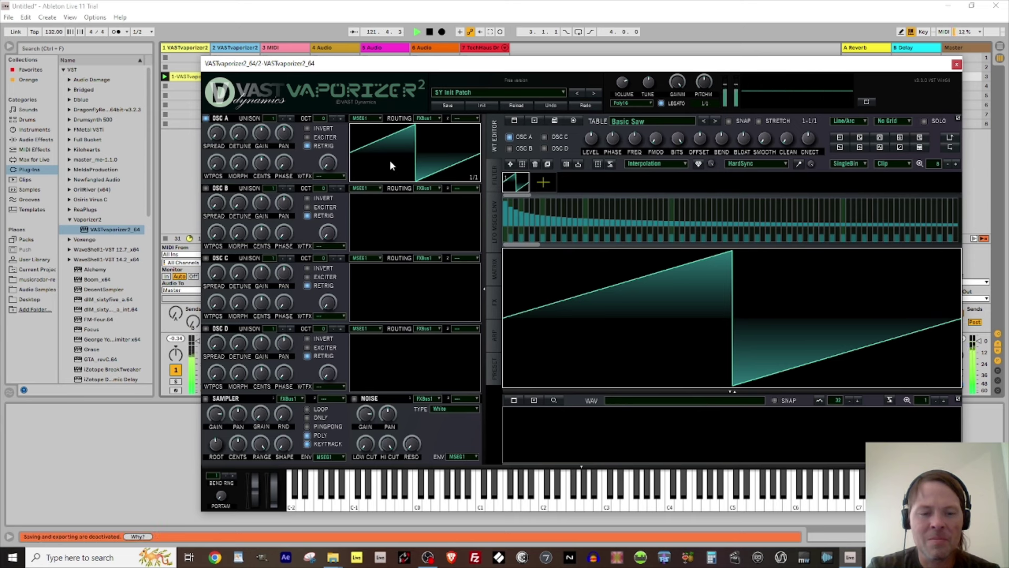
pyautogui.press('t')
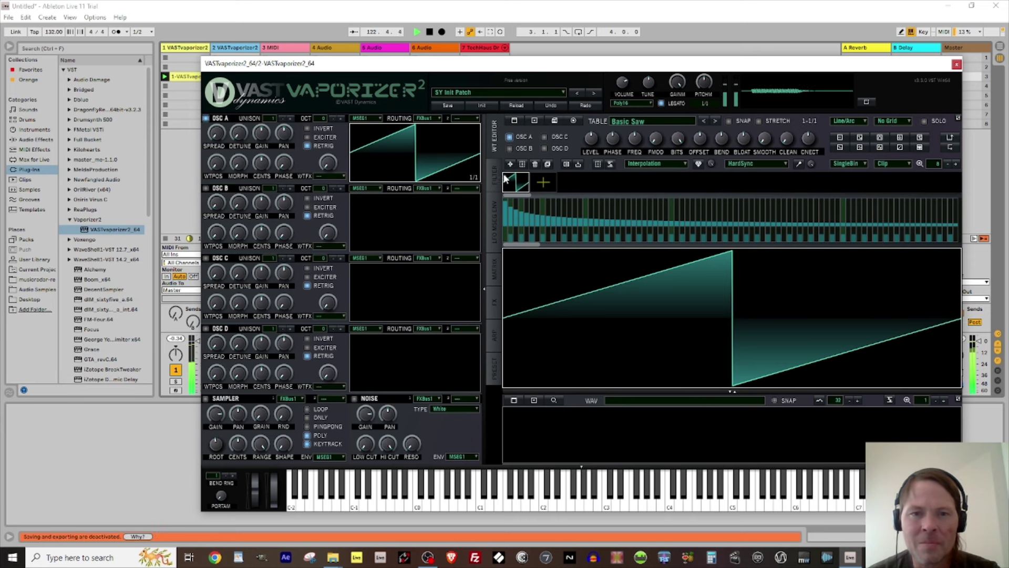
# - Set the MSEG1 envelope's release to about 791 ms on the second Vaporizer2, playing notes to check it
pyautogui.click(494, 175)
pyautogui.click(492, 212)
pyautogui.press('t')
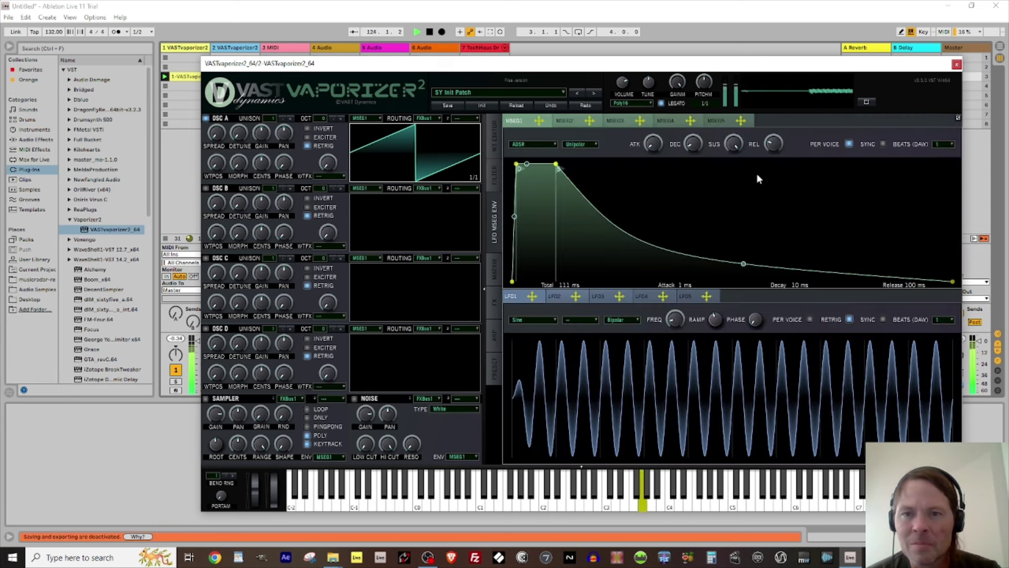
pyautogui.moveTo(759, 140); pyautogui.dragTo(774, 121)
pyautogui.press('t')
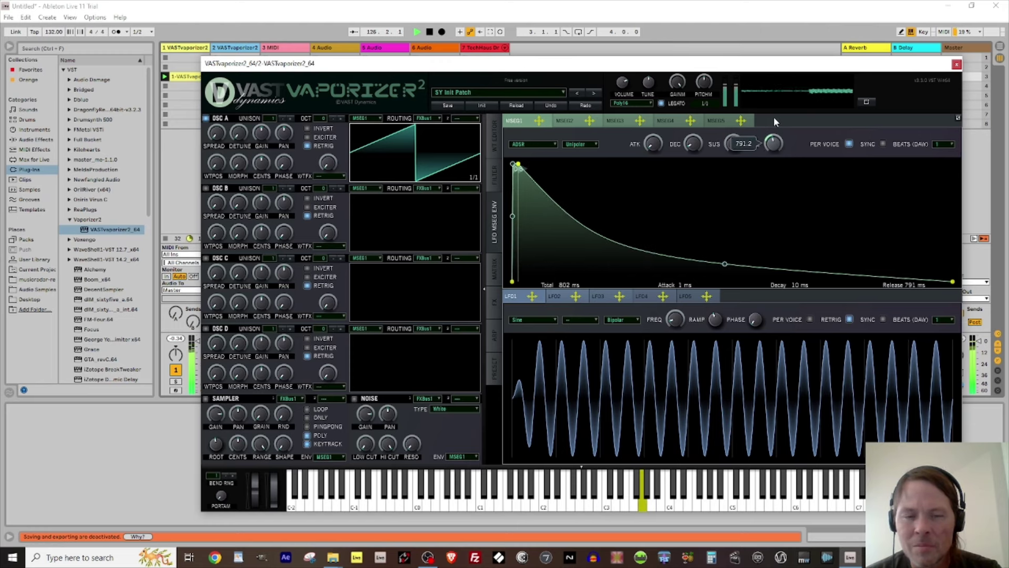
pyautogui.click(478, 5)
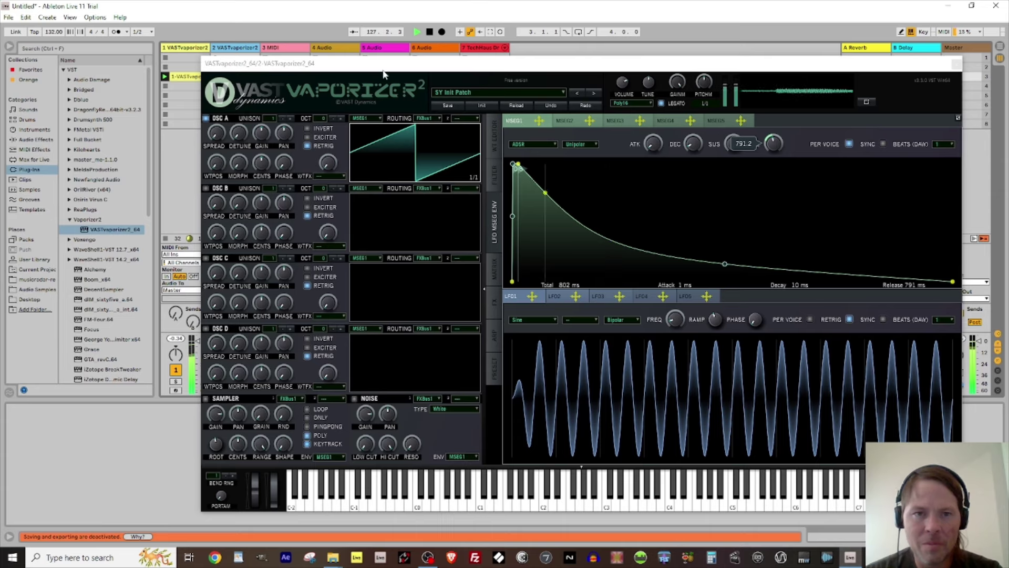
# - Record a repeating F#3 line with single A3, B3, C#4 and D4 accents into the second track's third clip slot, loop it, and close the synth window
pyautogui.moveTo(388, 63); pyautogui.dragTo(497, 63)
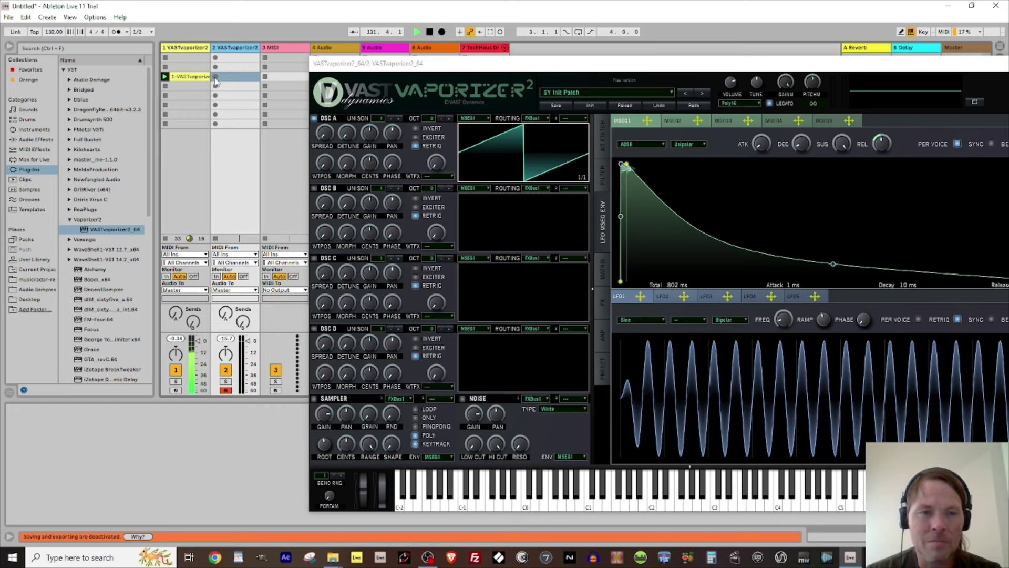
pyautogui.click(215, 76)
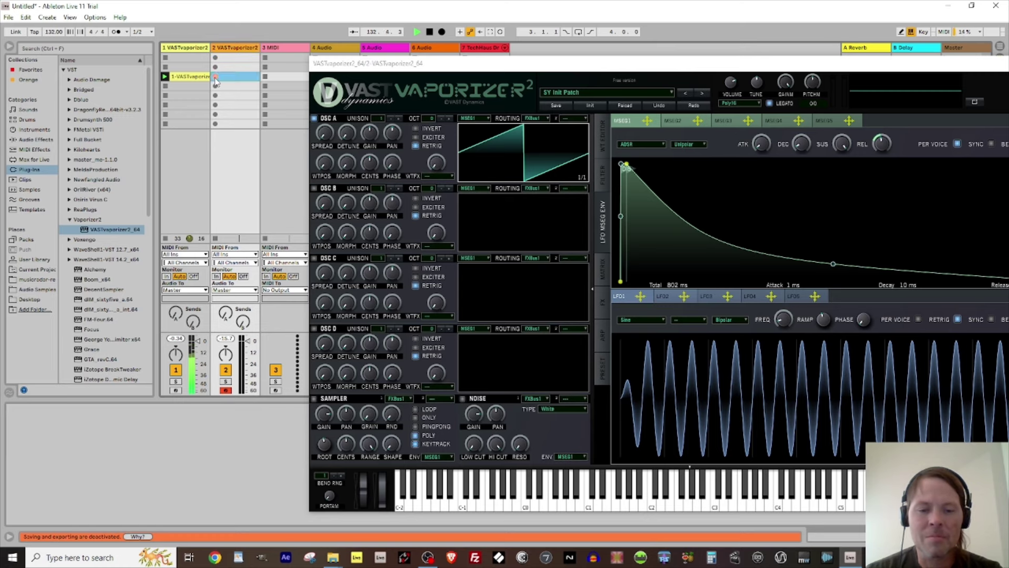
pyautogui.press('t')
pyautogui.press('t')
pyautogui.press('t')
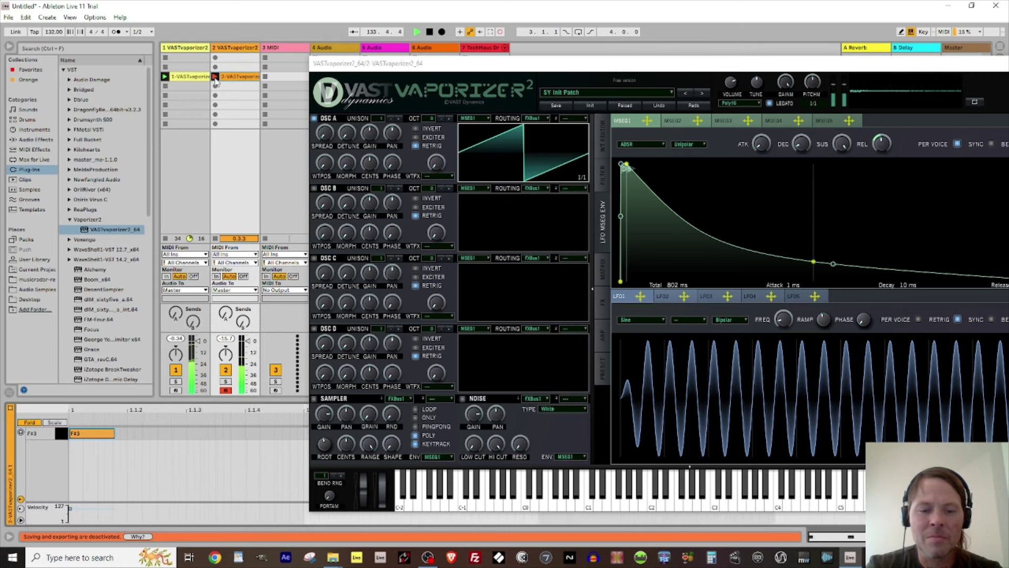
pyautogui.press('h')
pyautogui.press('h')
pyautogui.press('h')
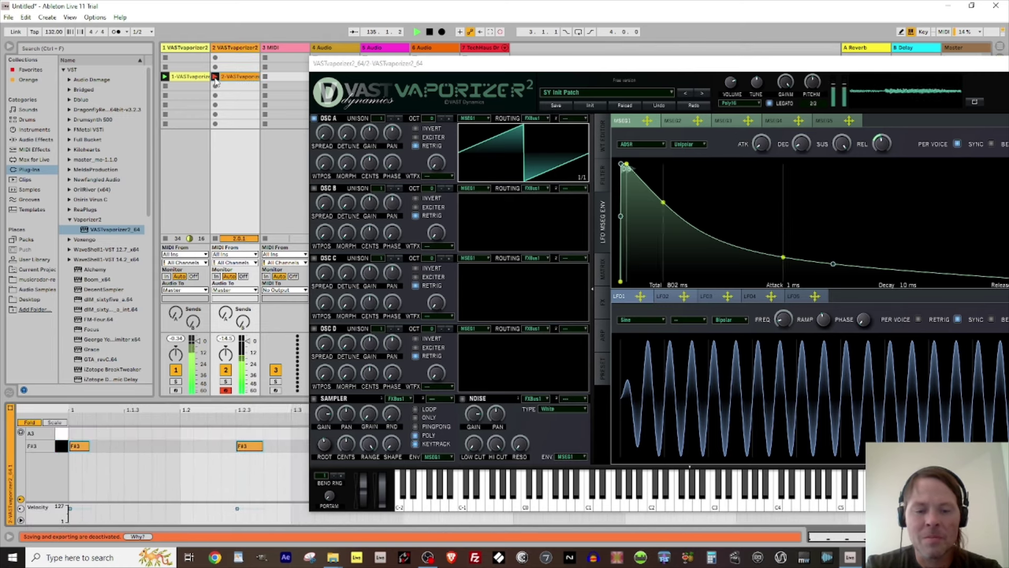
pyautogui.press('t')
pyautogui.press('t')
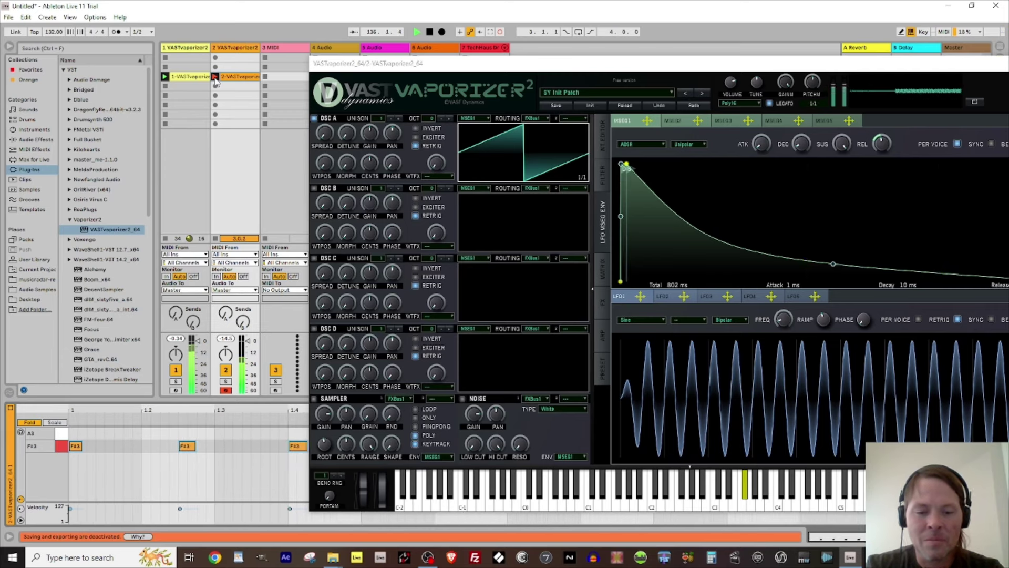
pyautogui.press('j')
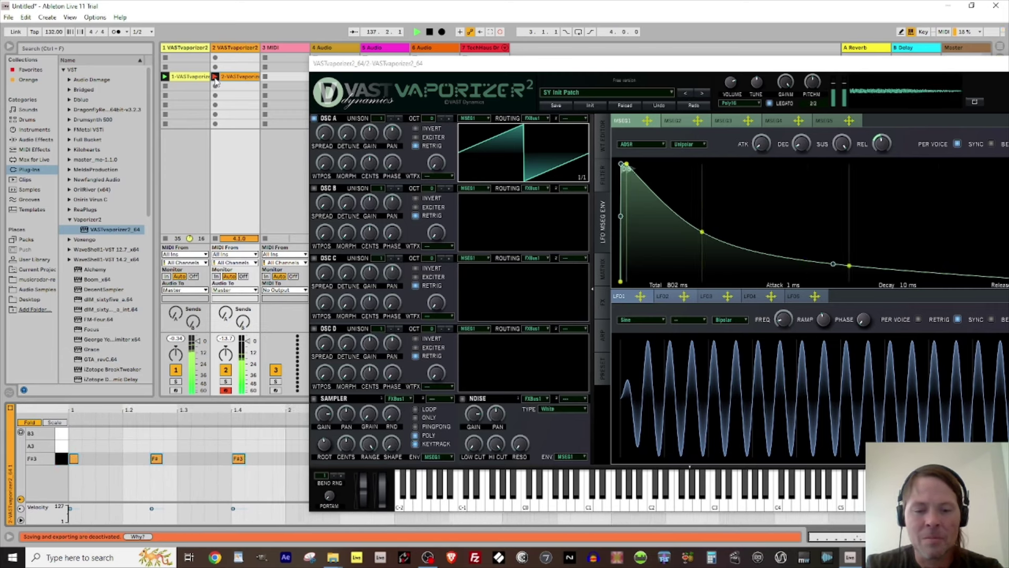
pyautogui.press('t')
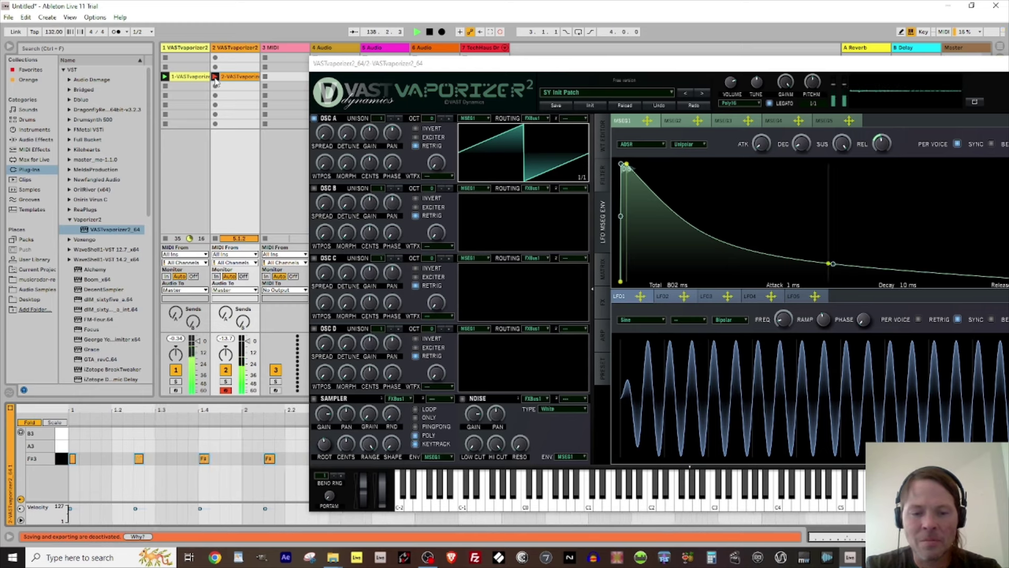
pyautogui.press('t')
pyautogui.press('t')
pyautogui.press('o')
pyautogui.press('t')
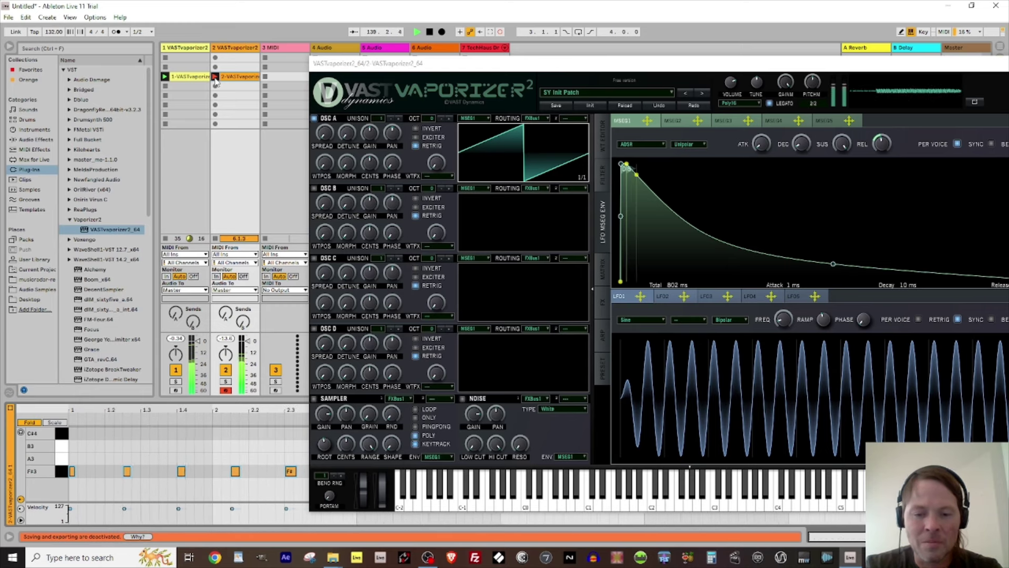
pyautogui.press('t')
pyautogui.press('l')
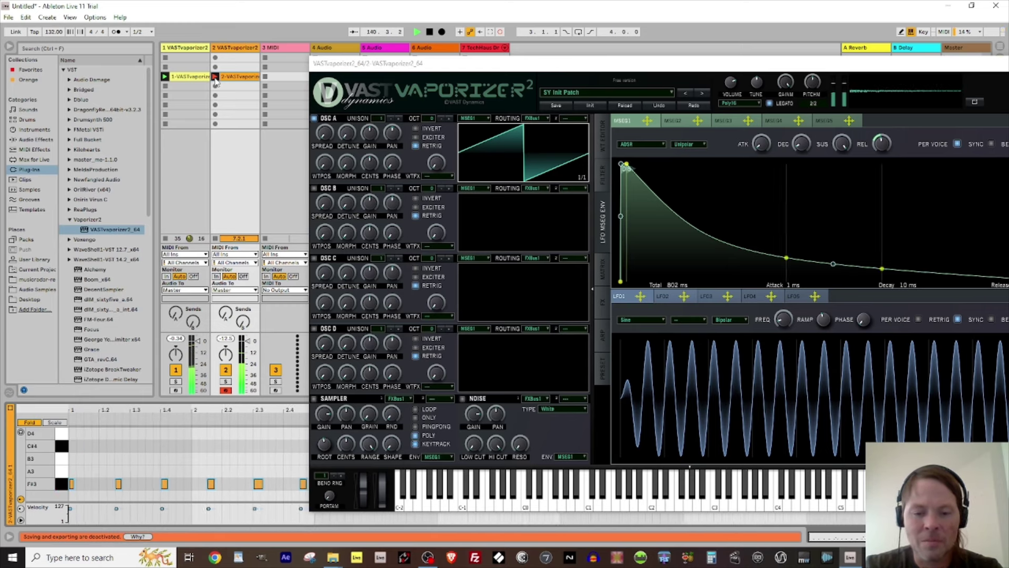
pyautogui.click(215, 76)
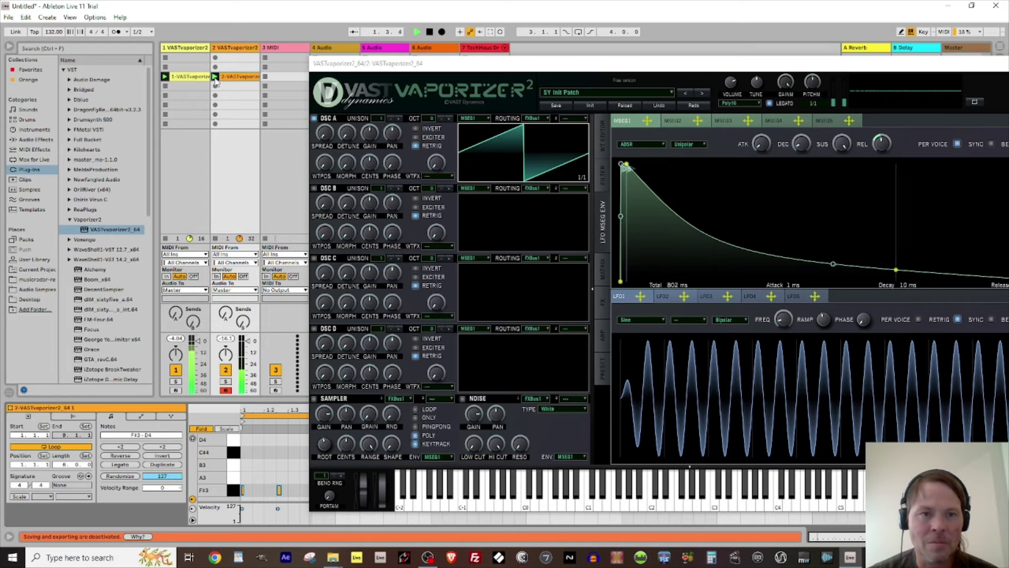
pyautogui.moveTo(798, 62); pyautogui.dragTo(523, 58)
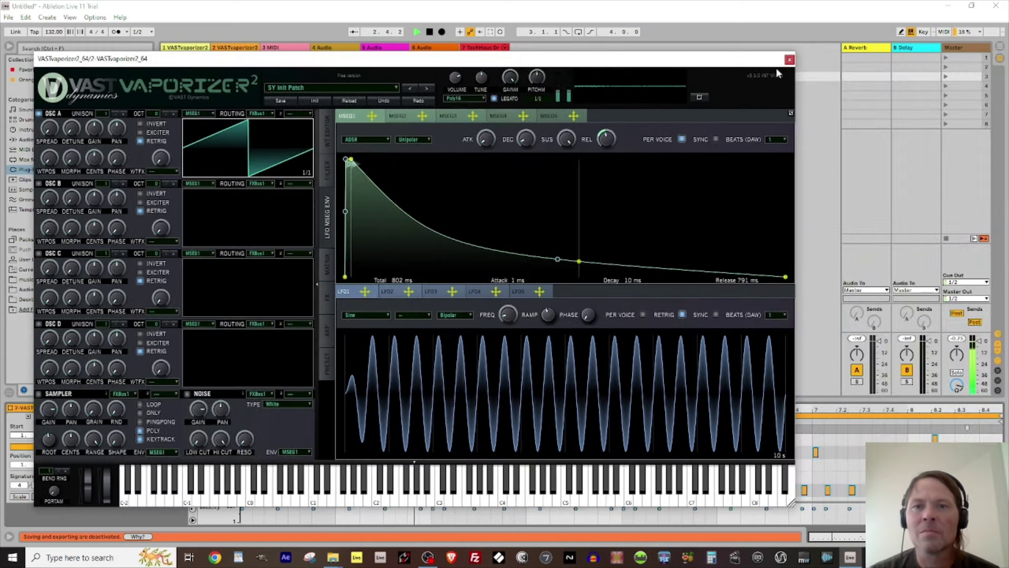
pyautogui.click(789, 60)
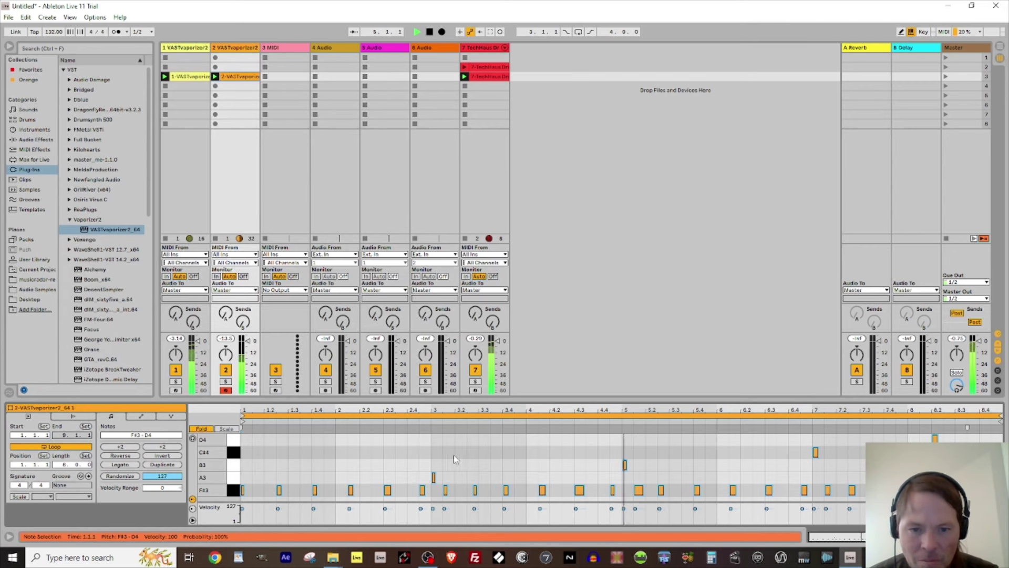
# - Try nudging the F#3 notes just before 3.3 and 5.3 slightly later in the recorded clip, and undo both moves
pyautogui.click(475, 490)
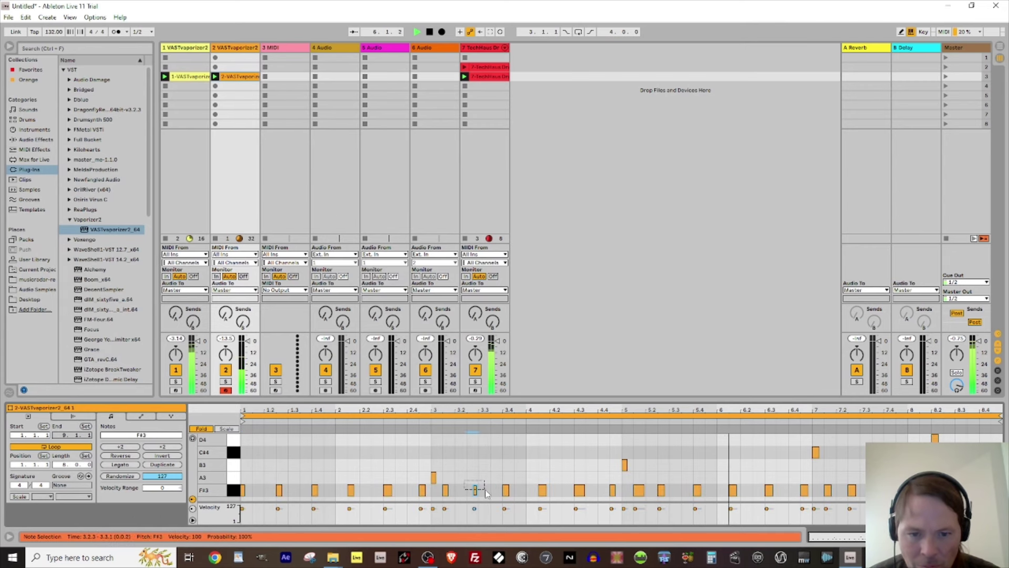
pyautogui.press('Right')
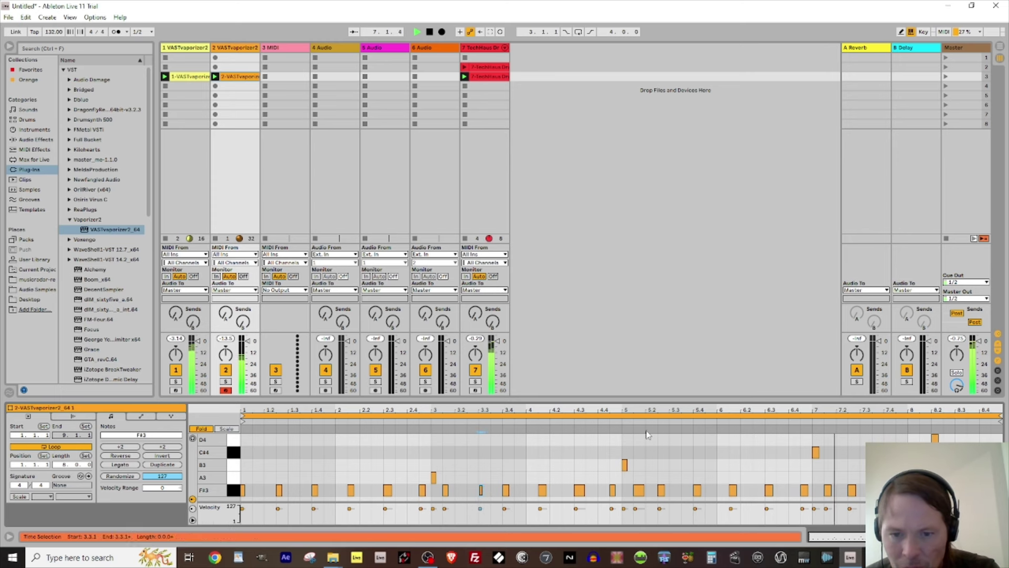
pyautogui.moveTo(659, 488); pyautogui.dragTo(675, 494)
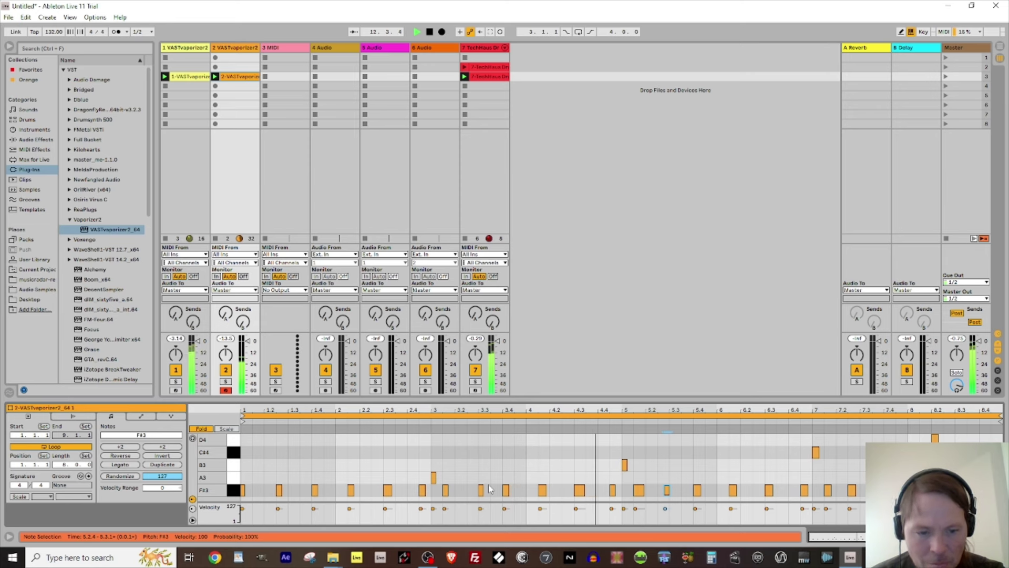
pyautogui.hotkey('ctrl', 'z')
pyautogui.hotkey('ctrl', 'z')
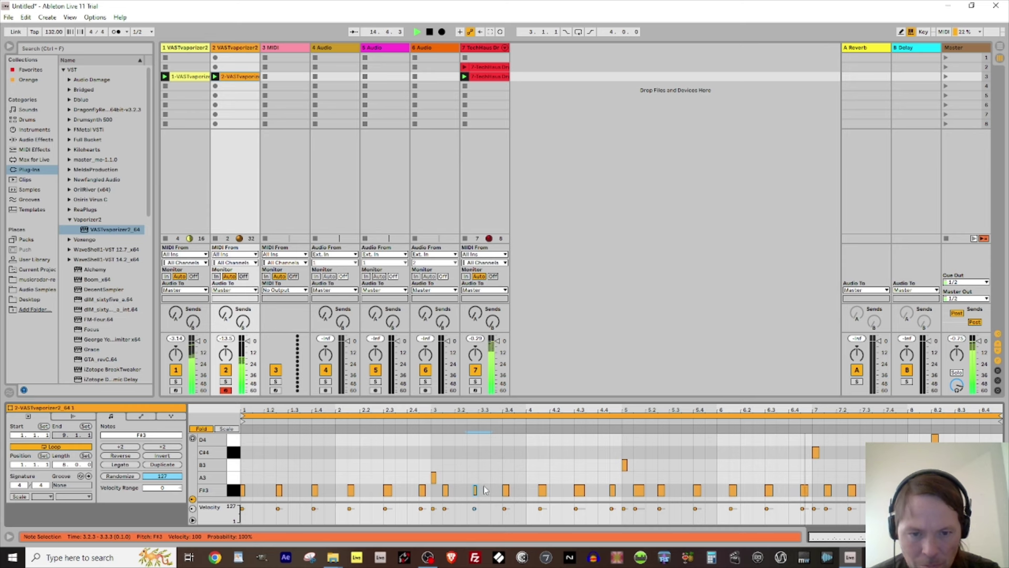
# - Fine-tune the timing of the F#3 note just before 3.3, nudging it to 3.2.4 in the second track's clip
pyautogui.click(477, 491)
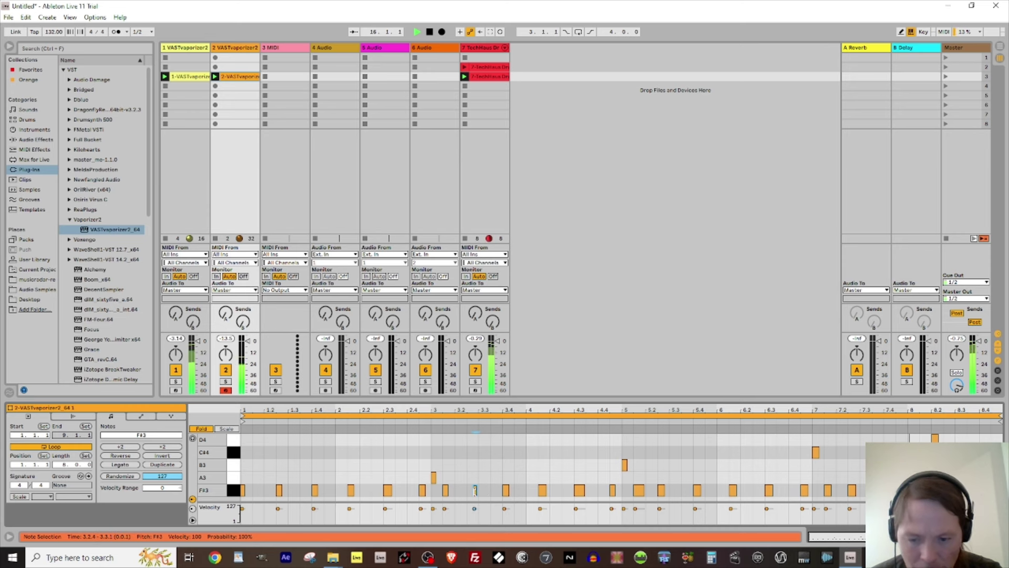
pyautogui.press('Left')
pyautogui.hotkey('ctrl', 's')
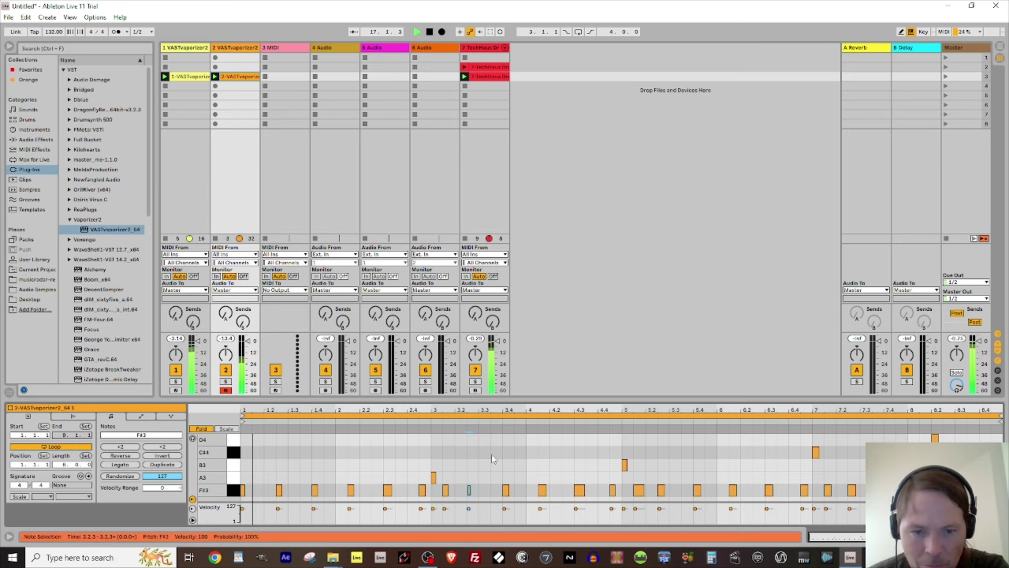
pyautogui.moveTo(473, 409); pyautogui.dragTo(461, 480)
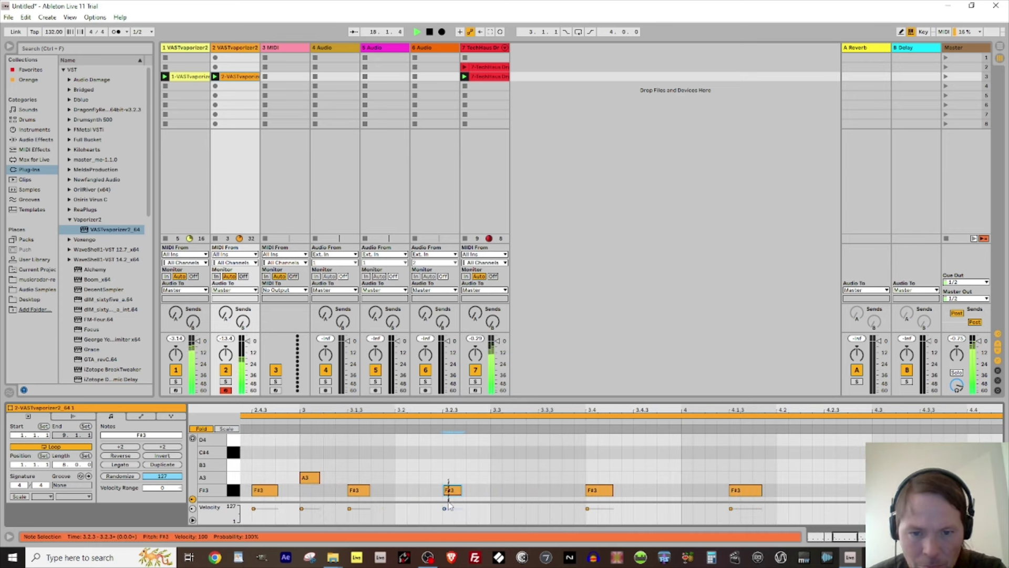
pyautogui.press('Right')
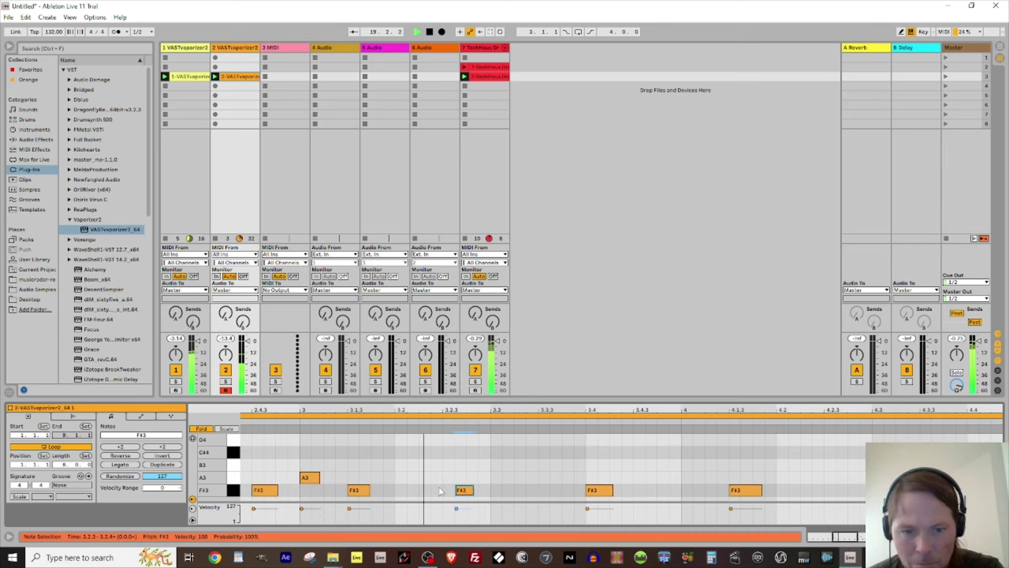
pyautogui.press('Right')
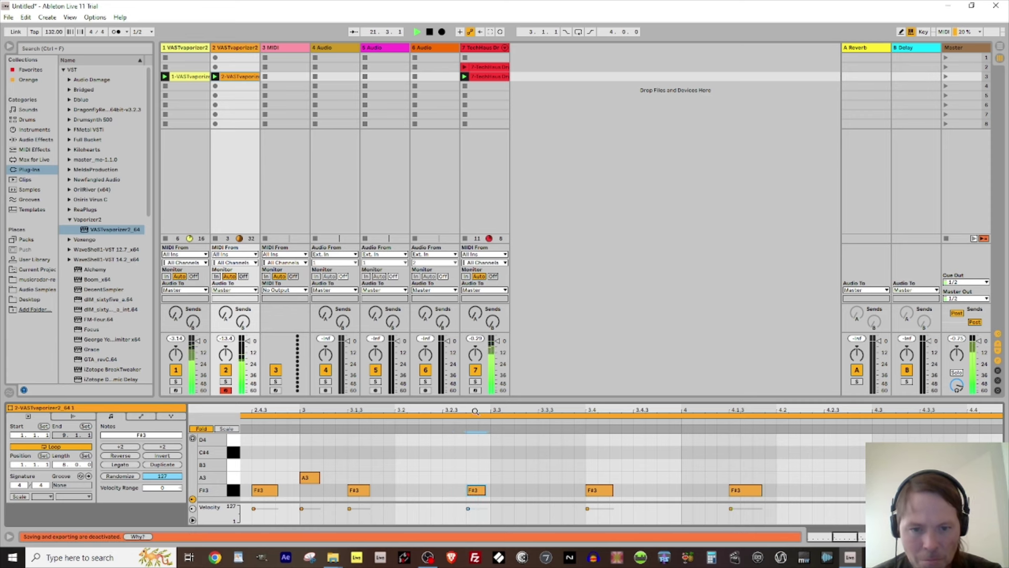
pyautogui.moveTo(474, 411); pyautogui.dragTo(475, 365)
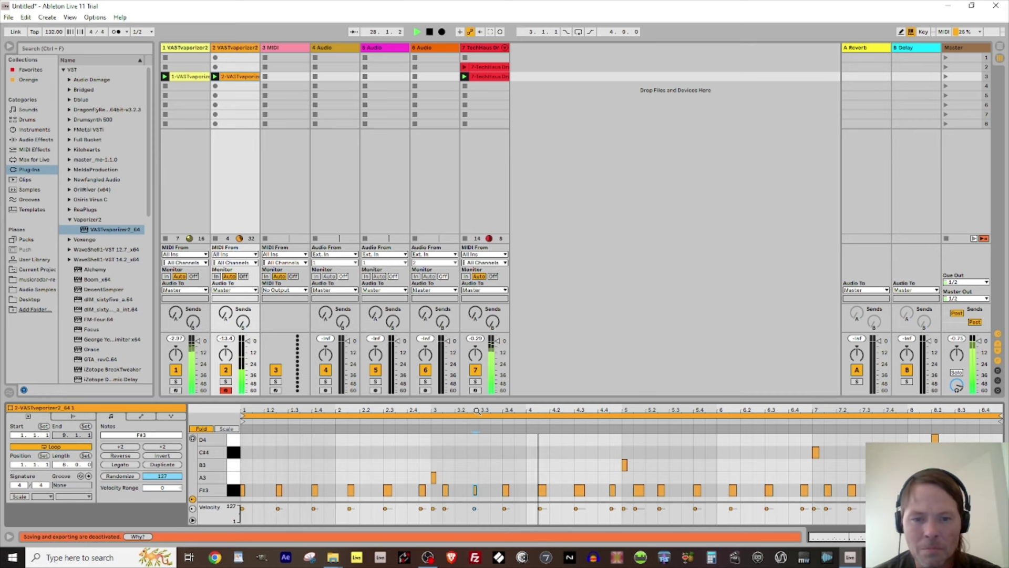
pyautogui.moveTo(476, 411); pyautogui.dragTo(475, 462)
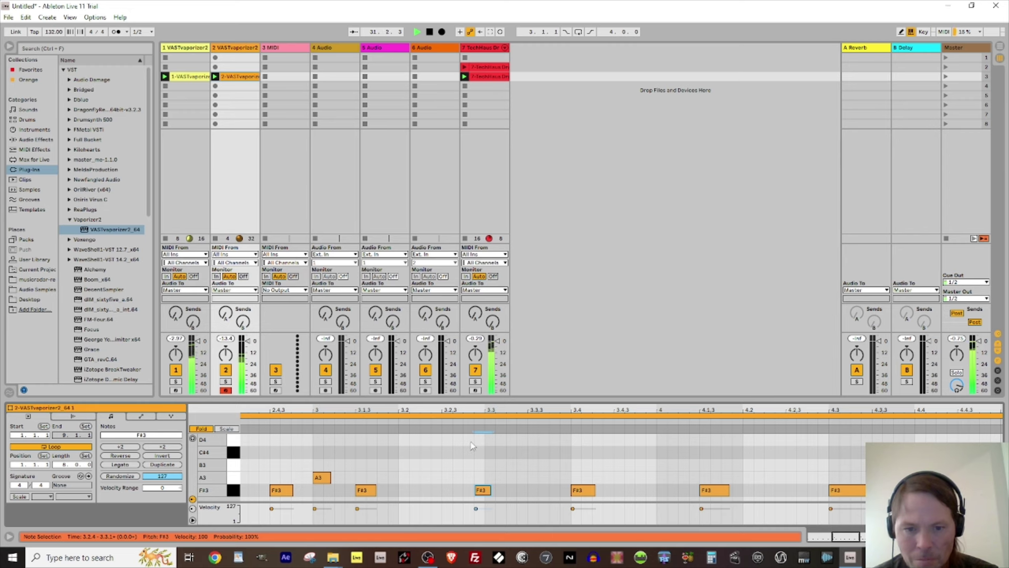
pyautogui.press('Left')
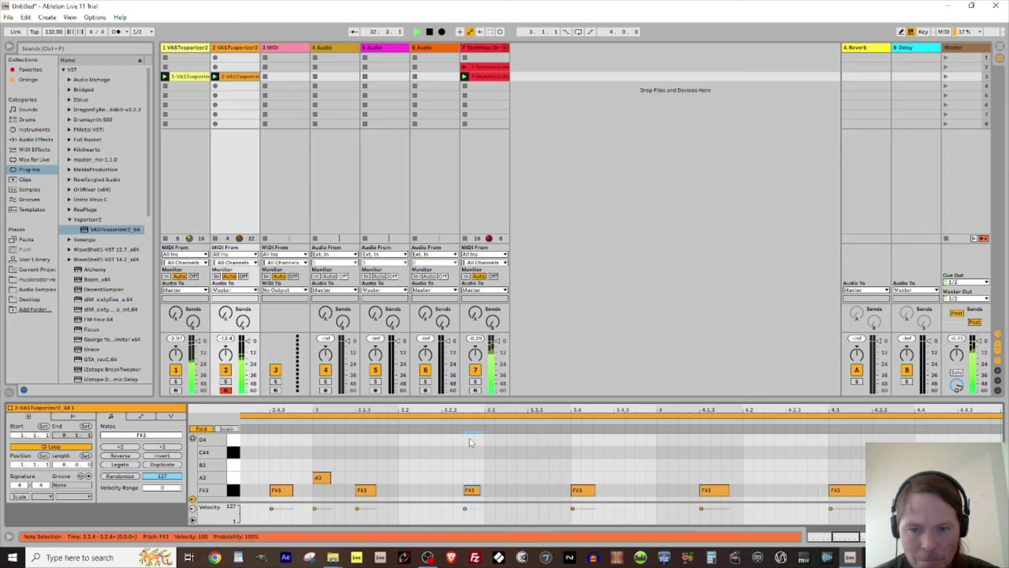
pyautogui.moveTo(475, 411); pyautogui.dragTo(475, 353)
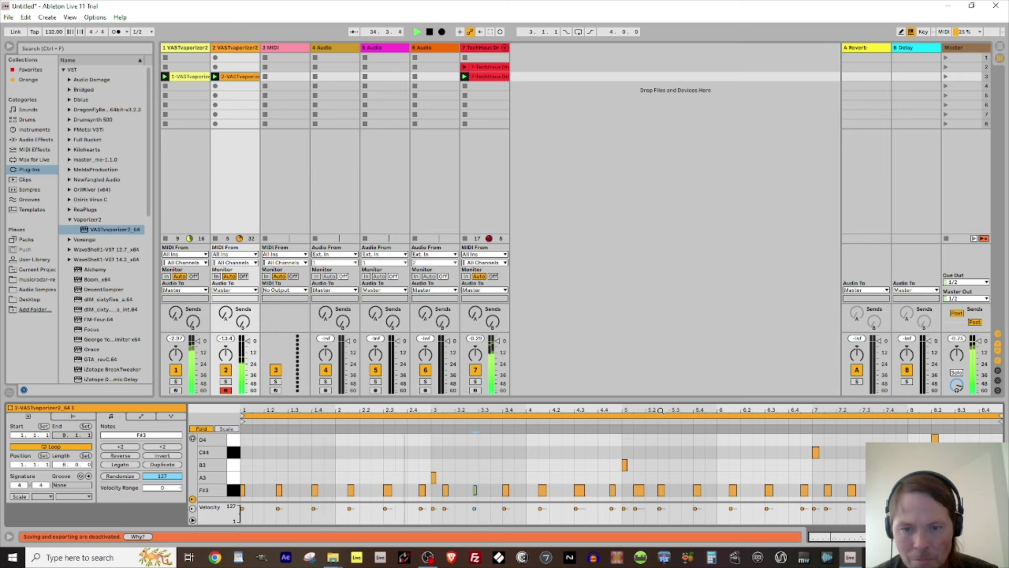
pyautogui.moveTo(660, 411)
pyautogui.mouseDown()
pyautogui.moveTo(661, 458)
pyautogui.moveTo(660, 408)
pyautogui.mouseUp()
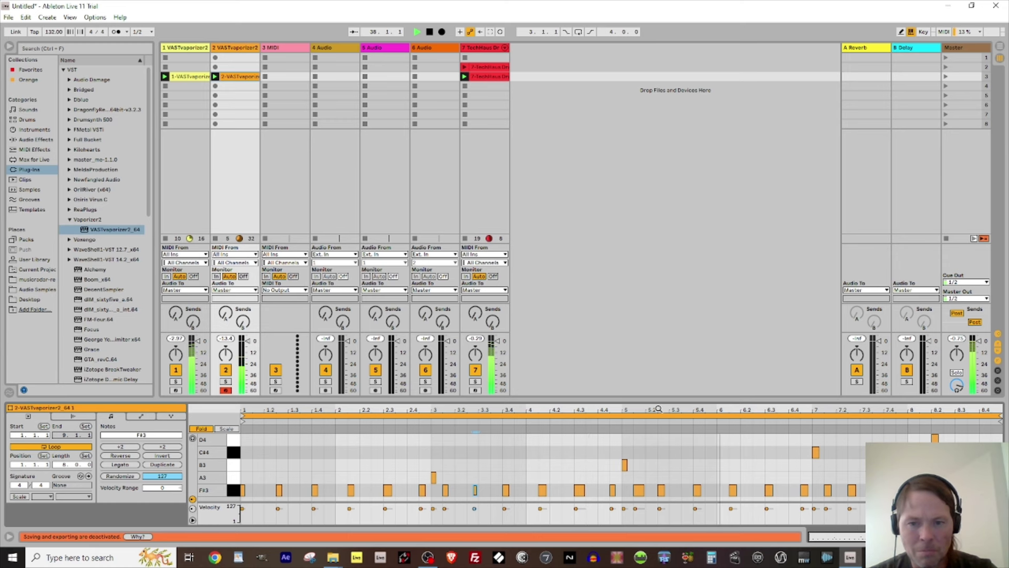
# - Reopen the second track's Vaporizer2 and enable Stereo Delay on its first effects bus
pyautogui.hotkey('shift', 'Tab')
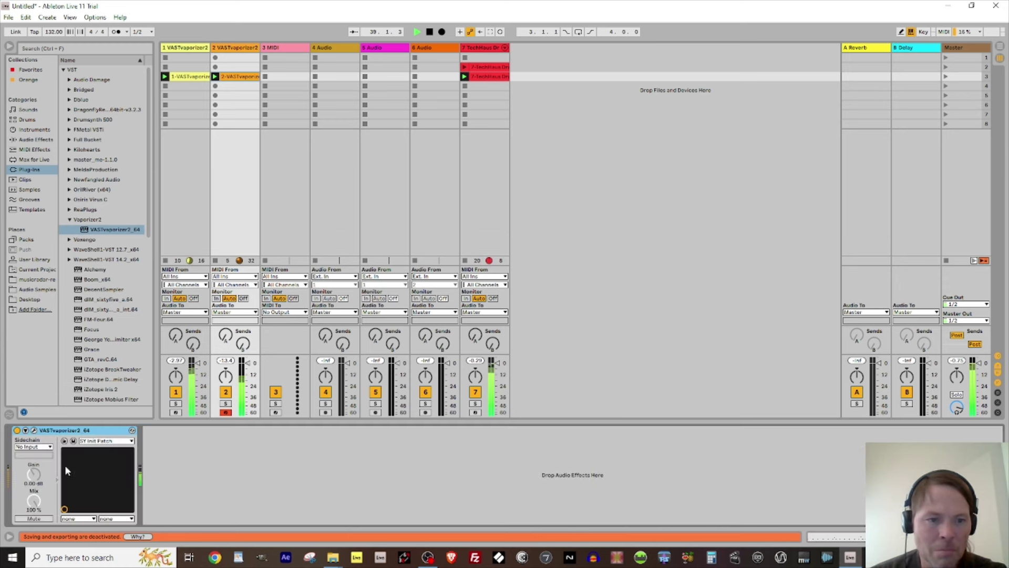
pyautogui.click(34, 430)
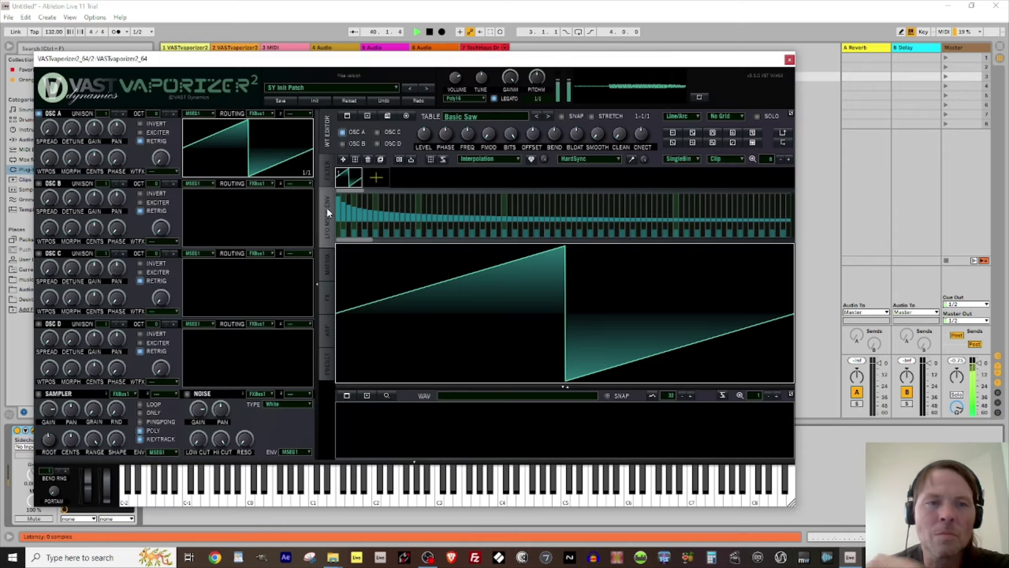
pyautogui.click(268, 113)
pyautogui.click(268, 113)
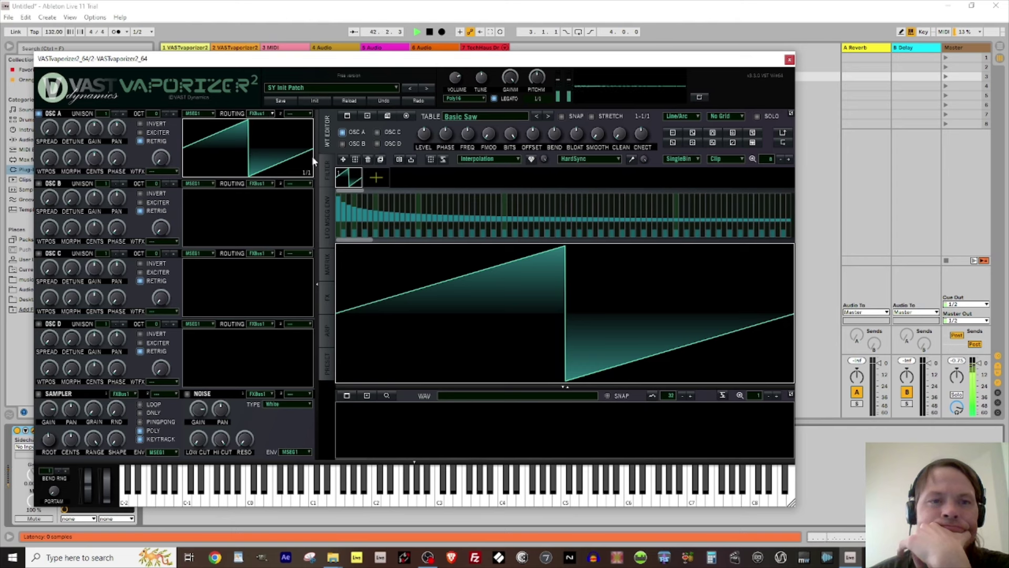
pyautogui.click(328, 297)
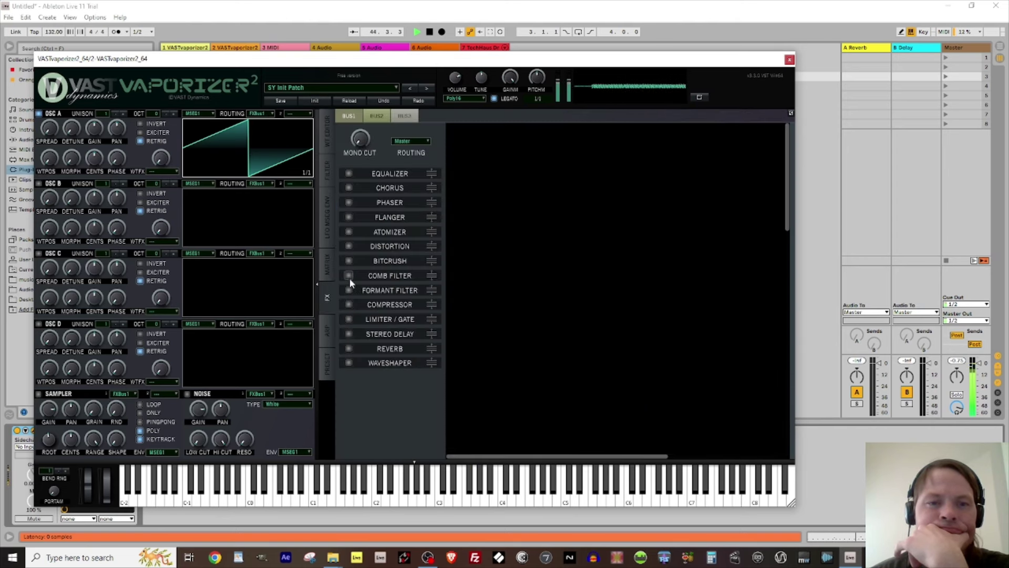
pyautogui.click(347, 334)
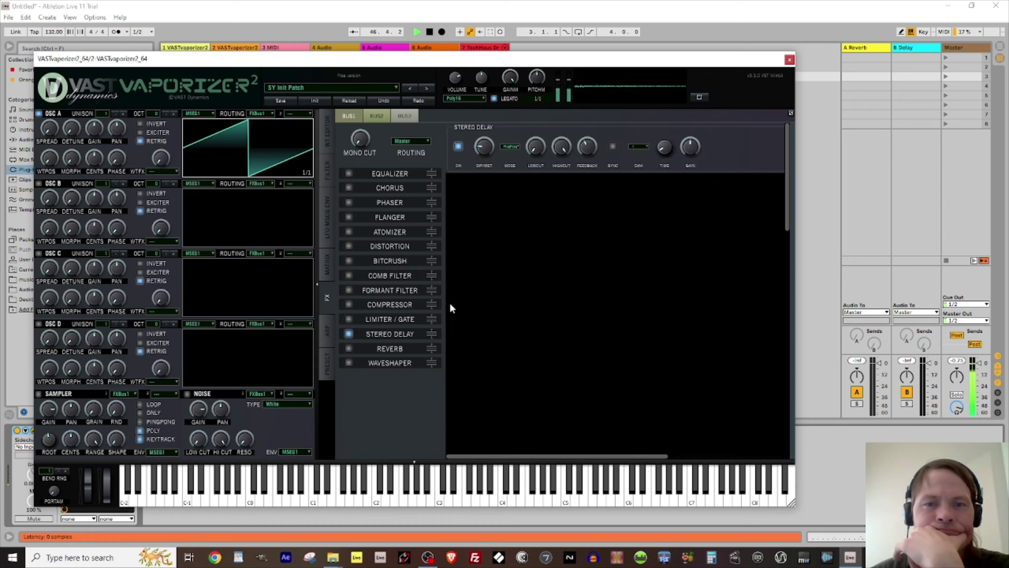
# - Sync the stereo delay to the project tempo, choose a shorter beat division, and raise the delay's time setting slightly
pyautogui.click(612, 147)
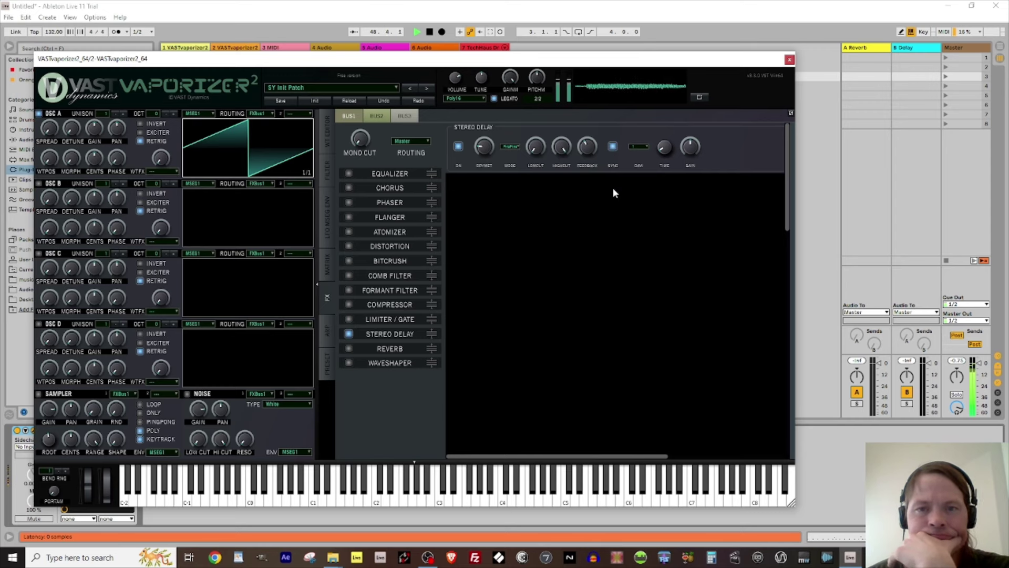
pyautogui.click(644, 146)
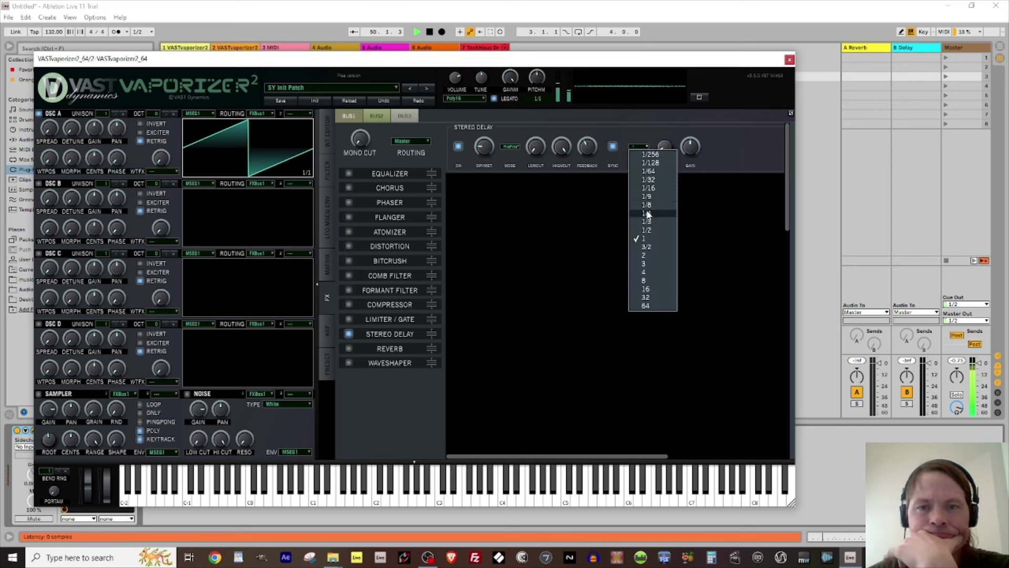
pyautogui.click(651, 229)
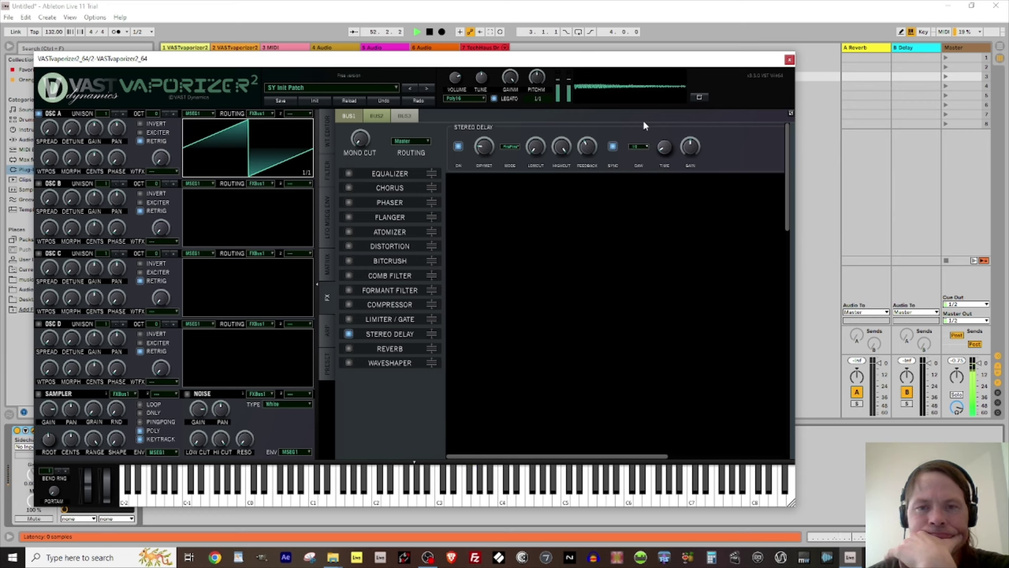
pyautogui.moveTo(664, 147)
pyautogui.mouseDown()
pyautogui.moveTo(664, 125)
pyautogui.moveTo(656, 135)
pyautogui.mouseUp()
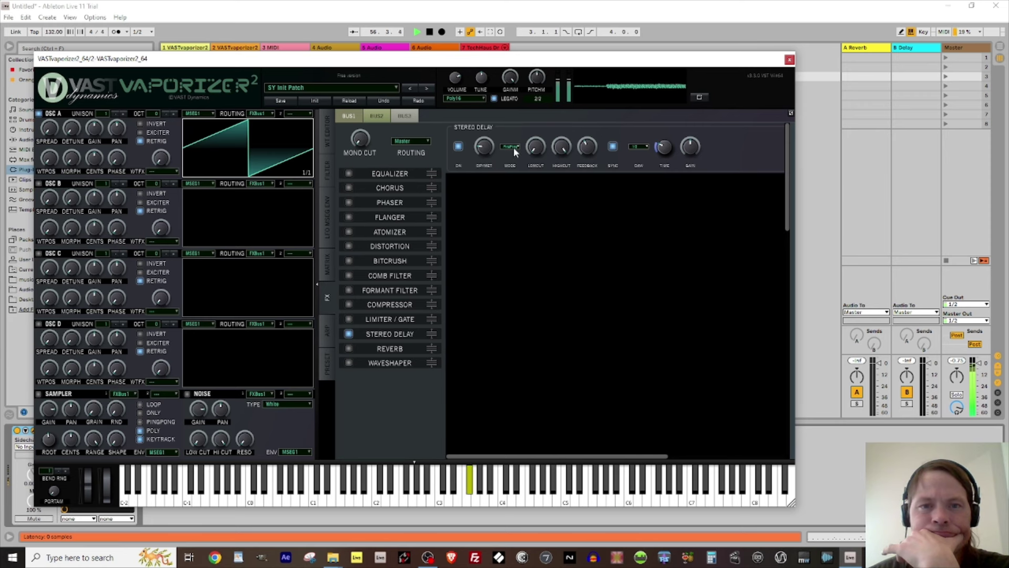
# - Compare the first effects bus with and without Phaser, and leave the Phaser enabled
pyautogui.click(348, 203)
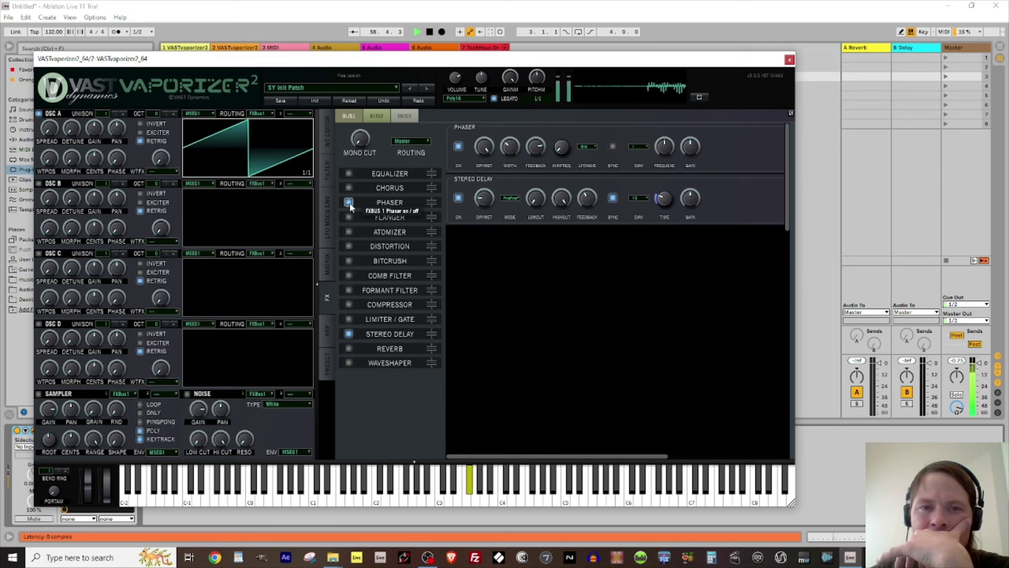
pyautogui.click(349, 203)
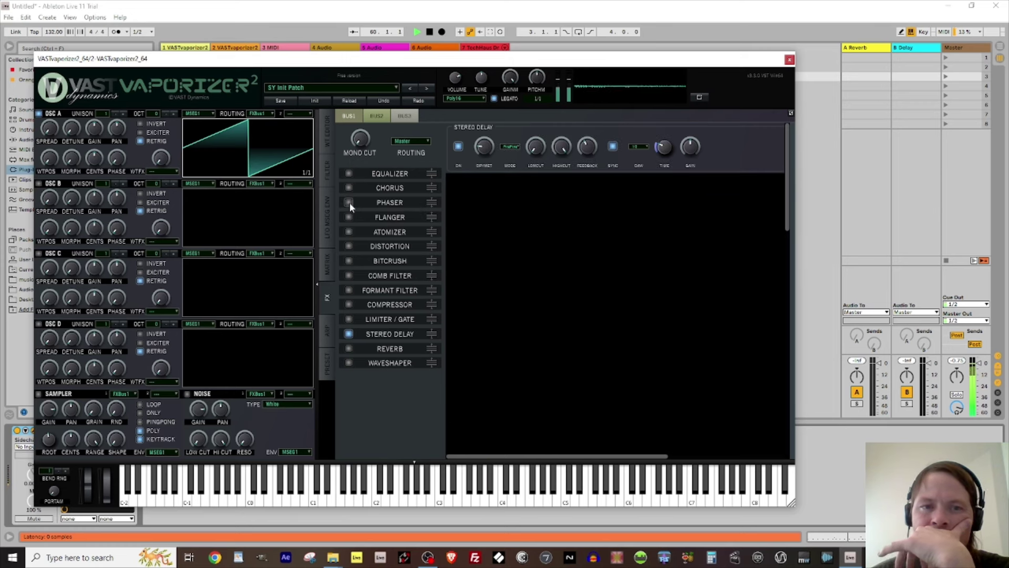
pyautogui.click(348, 203)
# - Set the stereo delay's dry/wet to about 8, shorten its time, and adjust its feedback
pyautogui.moveTo(481, 200); pyautogui.dragTo(482, 215)
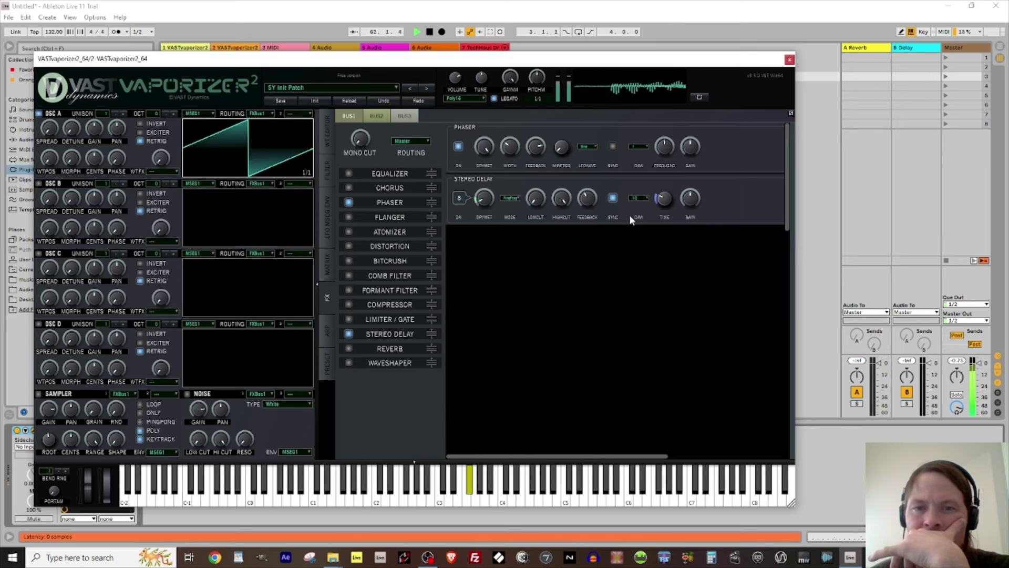
pyautogui.moveTo(665, 203); pyautogui.dragTo(666, 220)
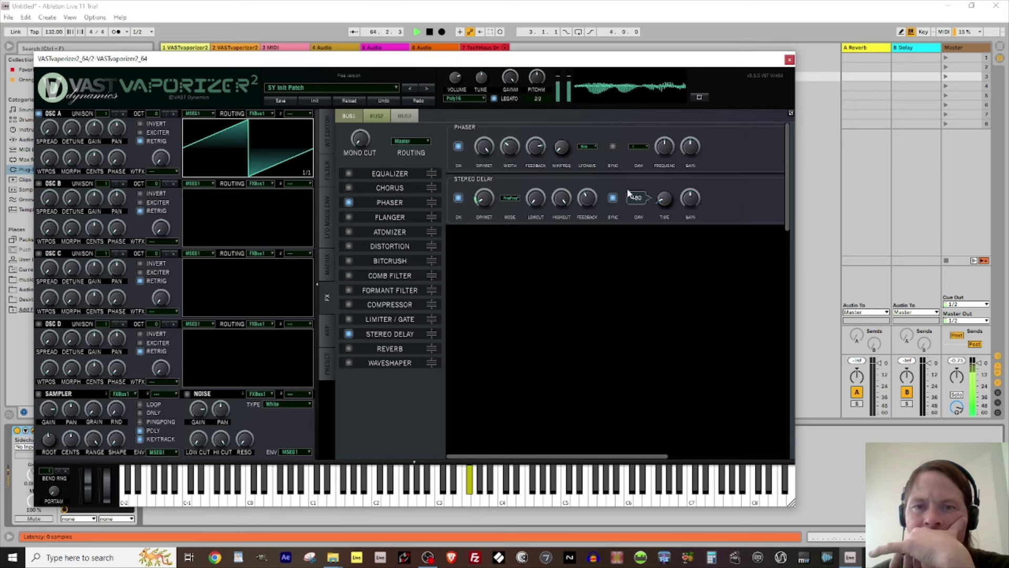
pyautogui.moveTo(587, 198); pyautogui.dragTo(588, 116)
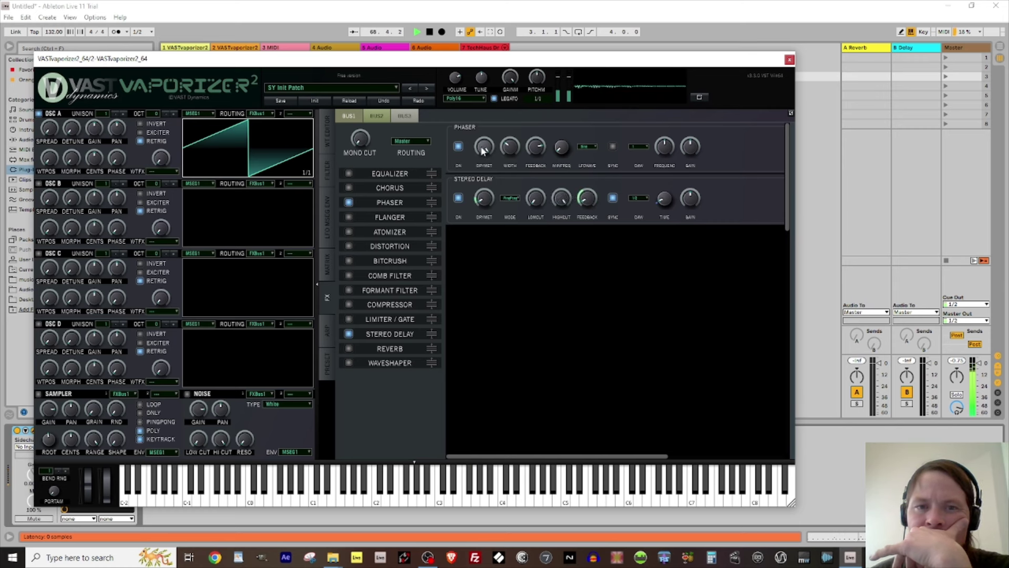
# - Reduce the Phaser's dry/wet to about 58 and lower its frequency
pyautogui.moveTo(484, 148); pyautogui.dragTo(489, 249)
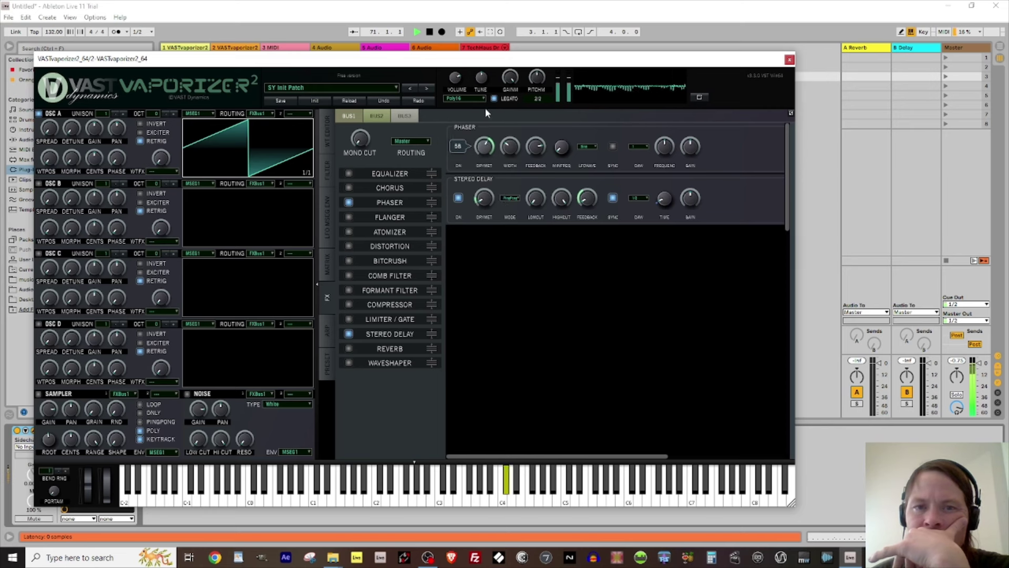
pyautogui.moveTo(664, 150); pyautogui.dragTo(660, 201)
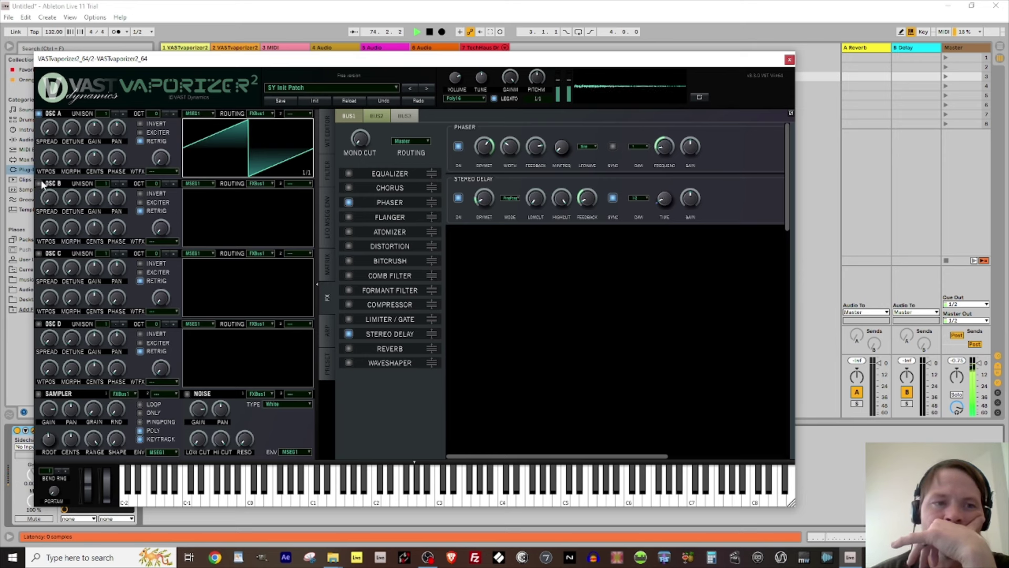
# - Enable oscillator B, load the ADDITIVE 02.wav wavetable into it, and set its wavetable position to about 44.4
pyautogui.doubleClick(221, 205)
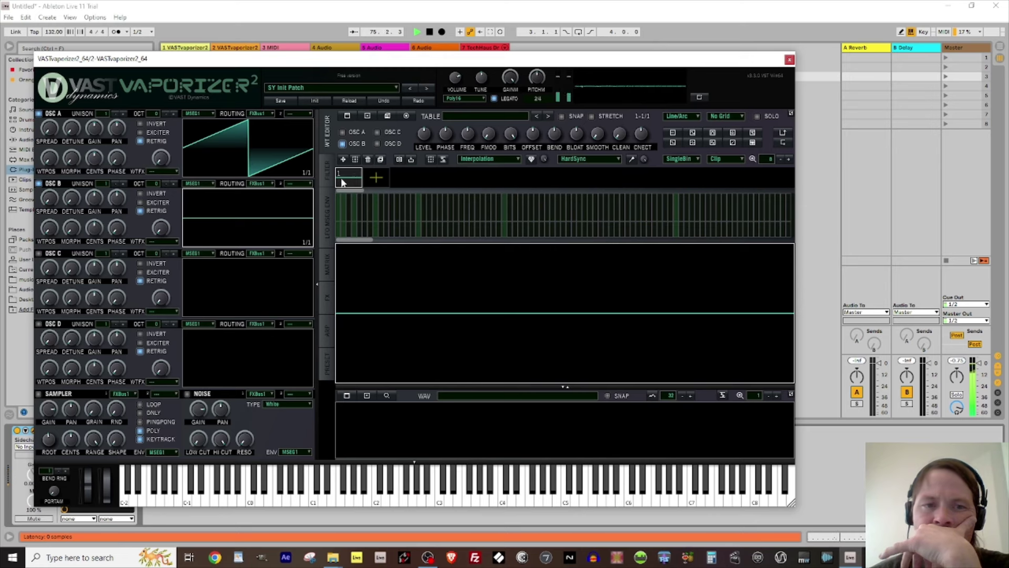
pyautogui.click(546, 116)
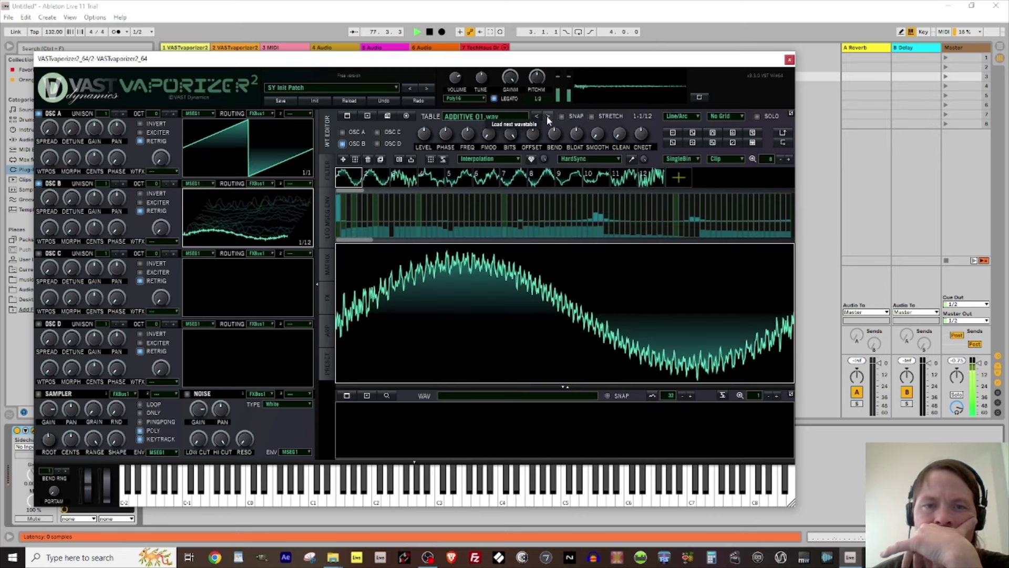
pyautogui.click(546, 117)
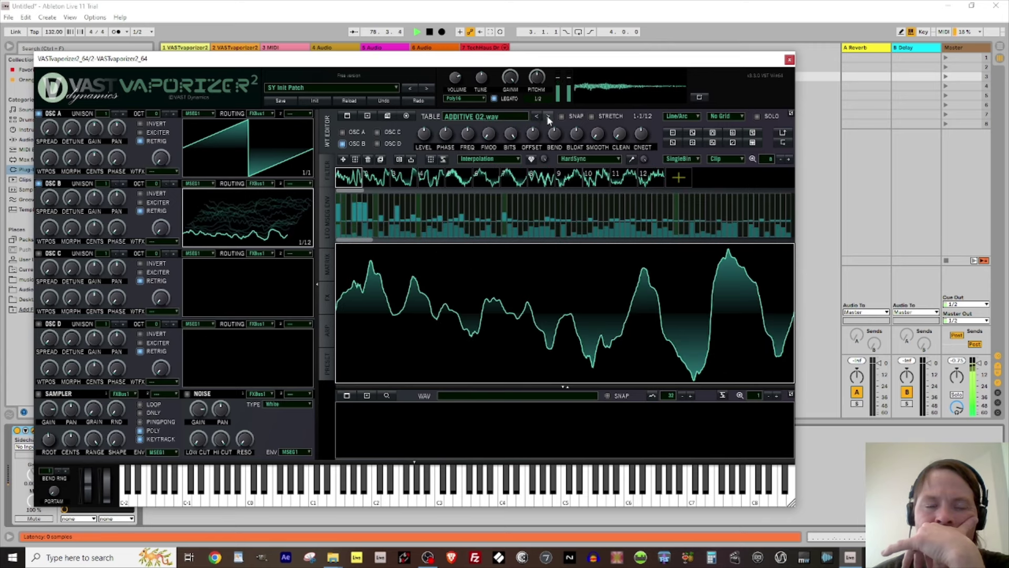
pyautogui.moveTo(49, 227); pyautogui.dragTo(42, 178)
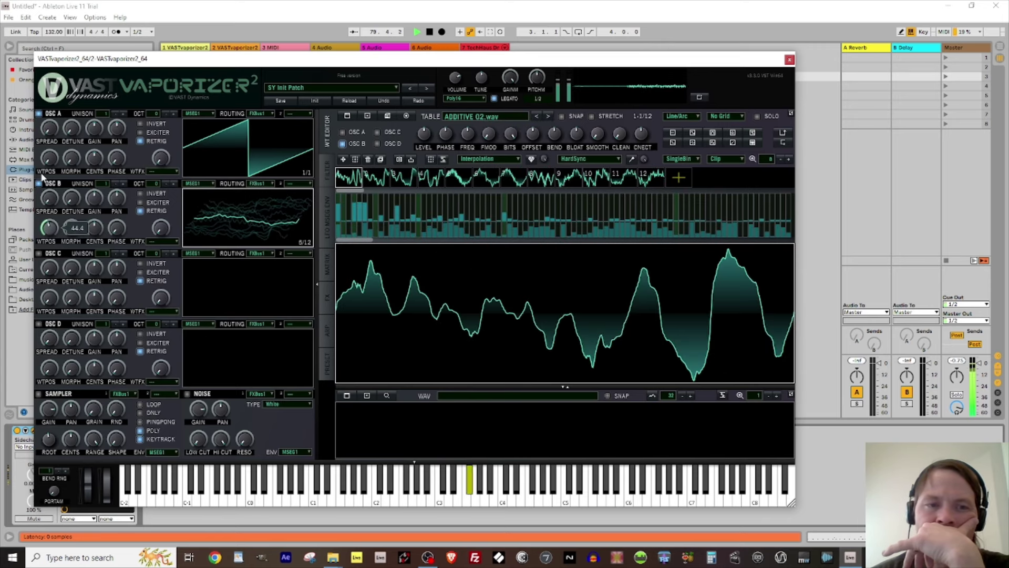
# - Route oscillator B to FXBus2 and enable the Formant Filter on that bus
pyautogui.click(270, 184)
pyautogui.click(274, 203)
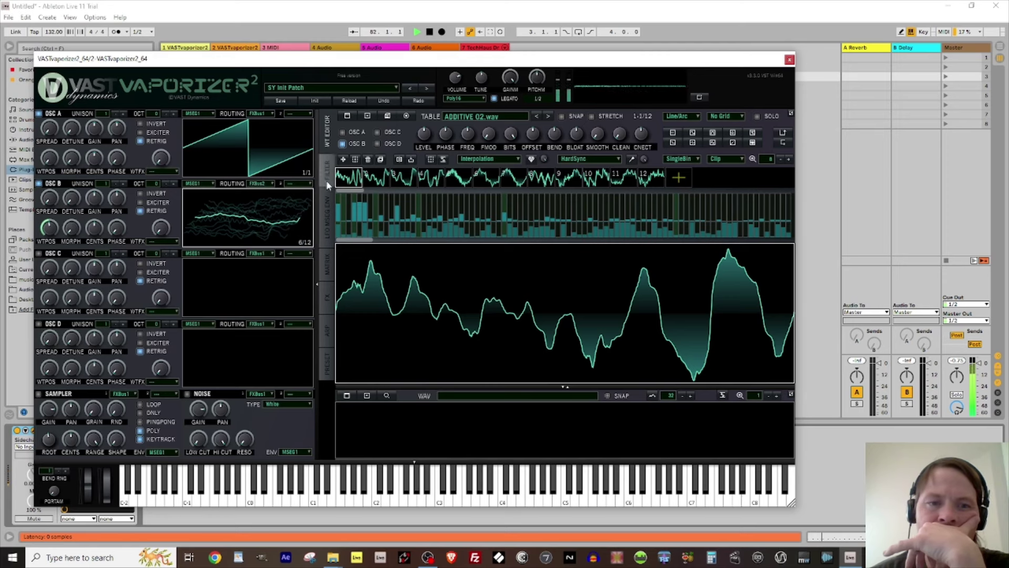
pyautogui.click(326, 293)
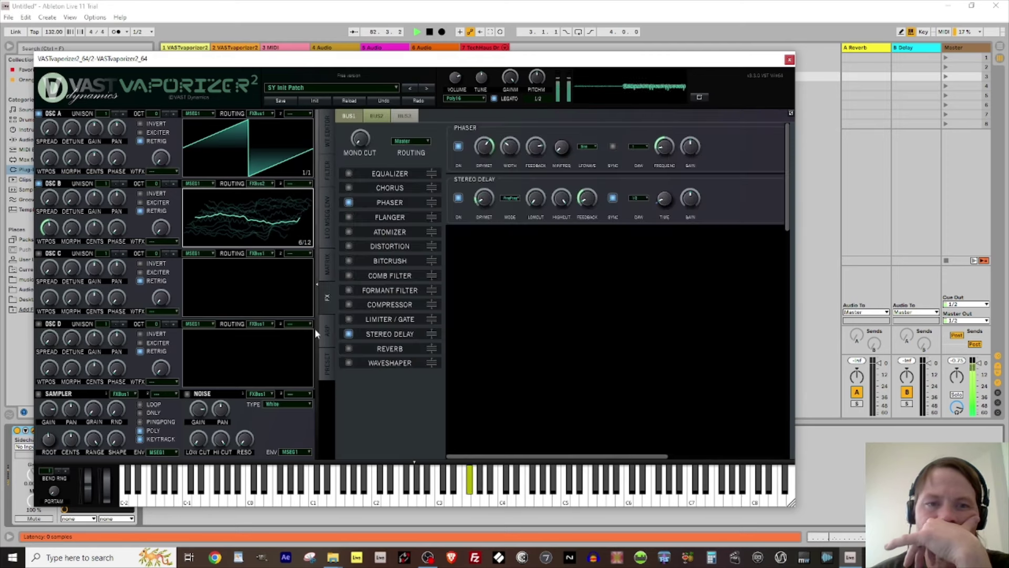
pyautogui.click(377, 117)
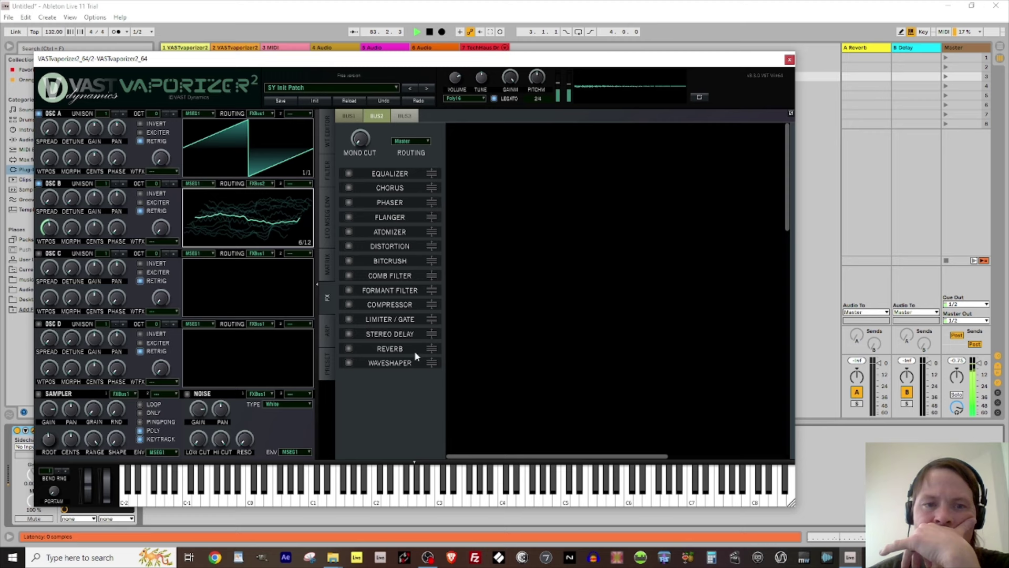
pyautogui.click(346, 290)
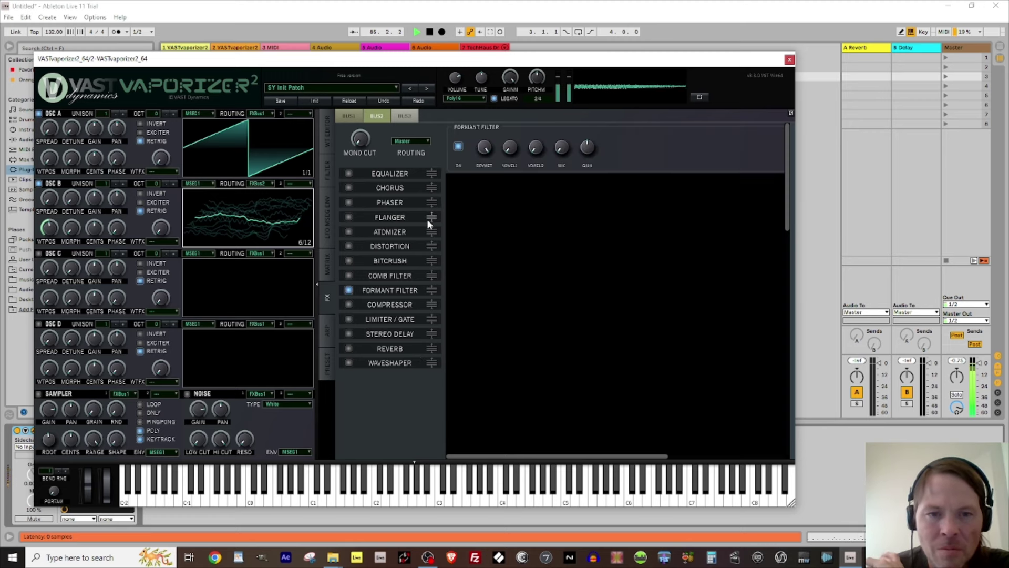
# - Add Reverb to the second effects bus with feedback about 4160 and dry/wet about 33.6, and route the bus to FXBus3
pyautogui.click(348, 348)
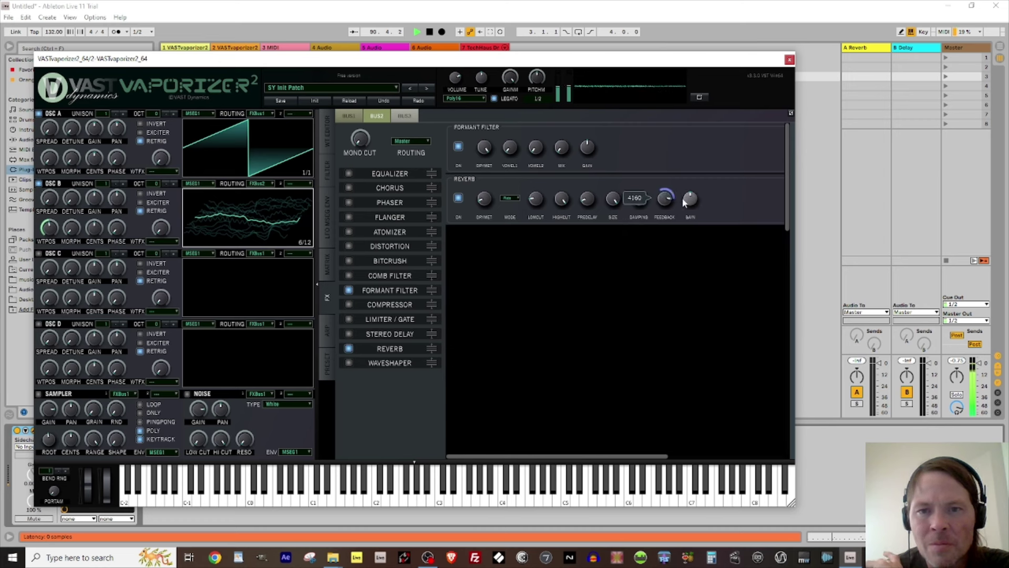
pyautogui.moveTo(480, 192); pyautogui.dragTo(479, 175)
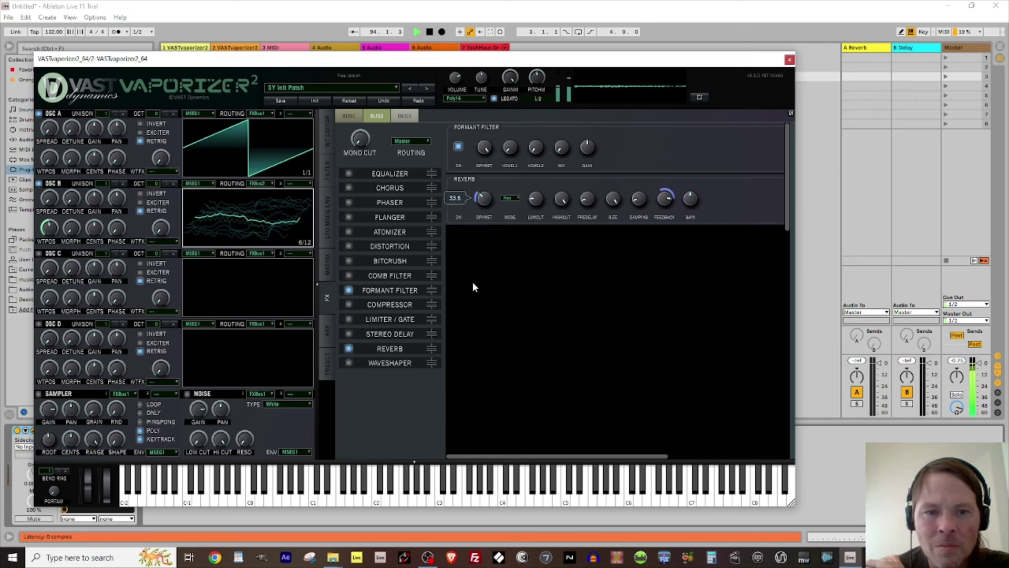
pyautogui.click(428, 141)
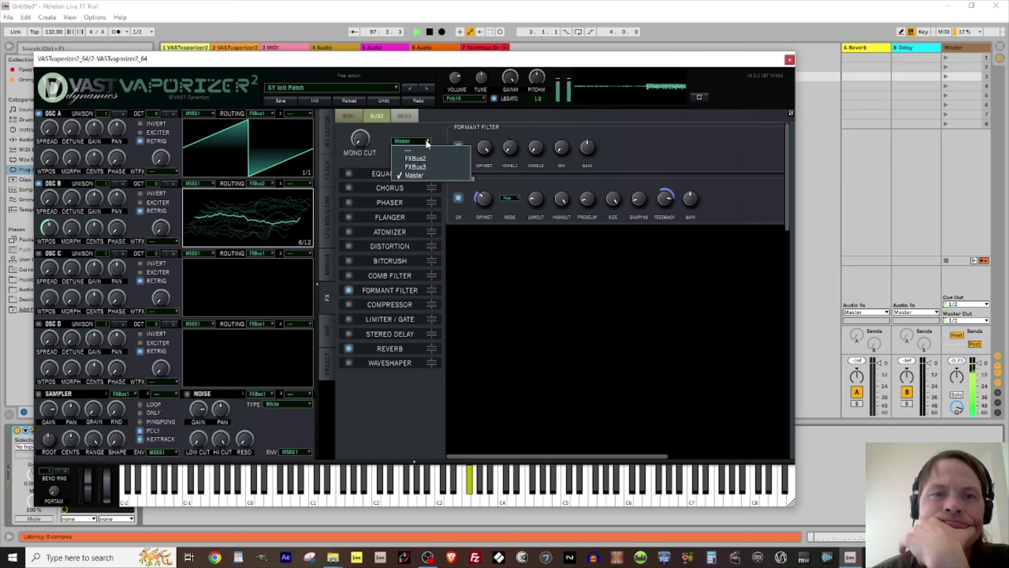
pyautogui.click(425, 168)
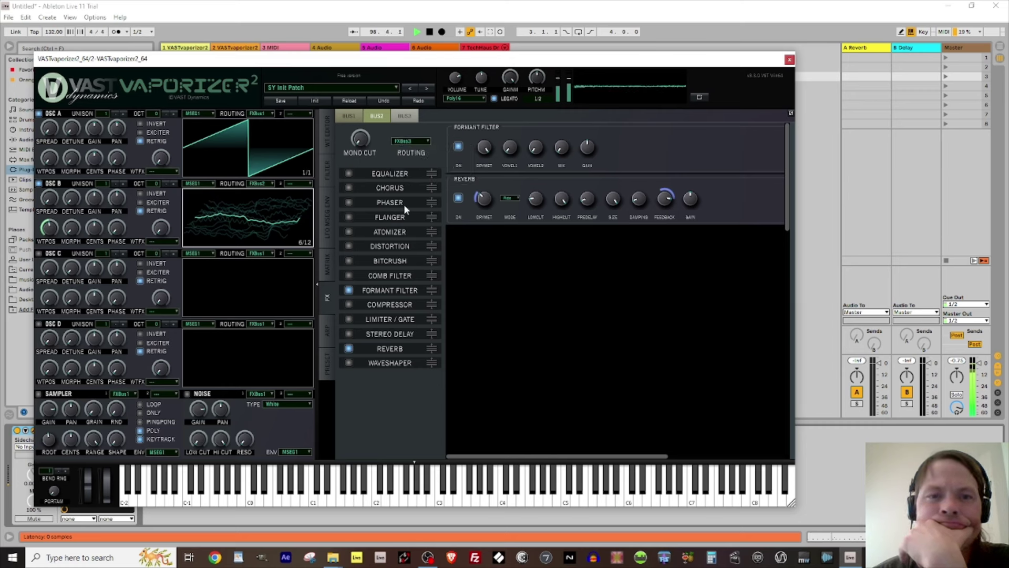
# - Enable the Comb Filter on the third effects bus, adjust its frequency, and lower oscillator B's gain to about 74.4
pyautogui.click(404, 117)
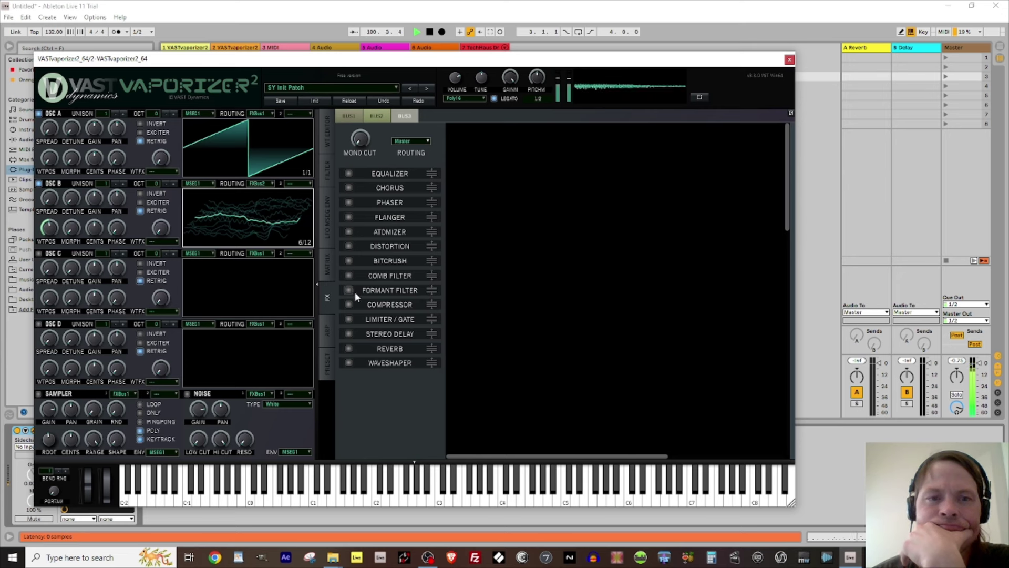
pyautogui.click(348, 276)
pyautogui.moveTo(509, 152)
pyautogui.mouseDown()
pyautogui.moveTo(509, 172)
pyautogui.moveTo(505, 165)
pyautogui.mouseUp()
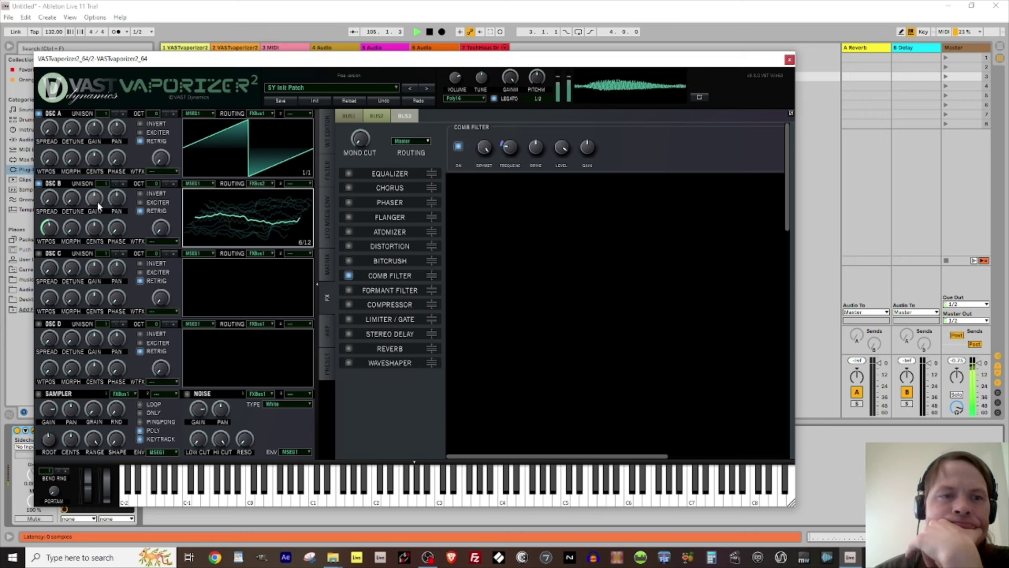
pyautogui.moveTo(98, 212); pyautogui.dragTo(100, 222)
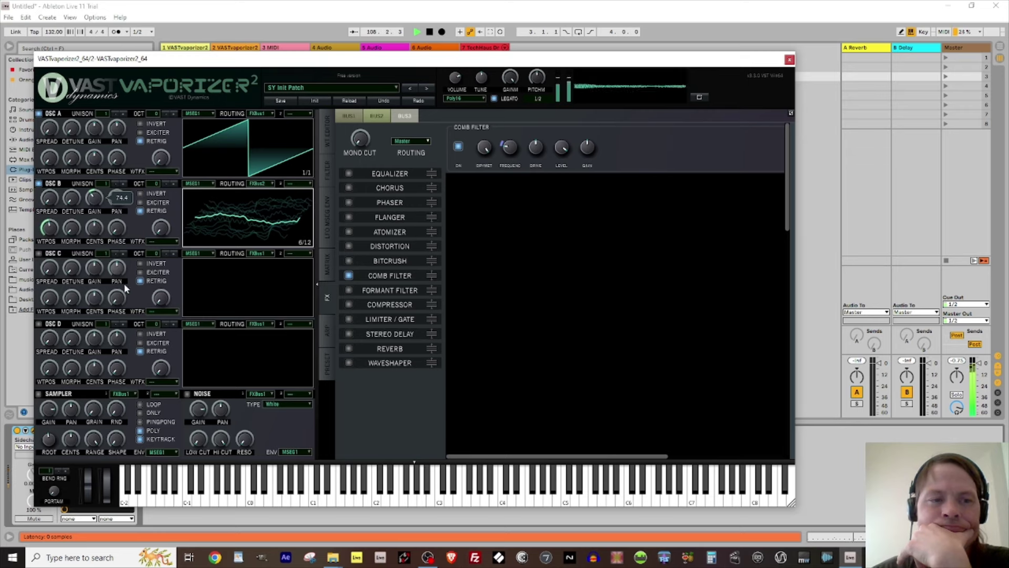
# - Load the sample Synth (679) from the All Samples folder into Vaporizer2's sampler
pyautogui.click(330, 124)
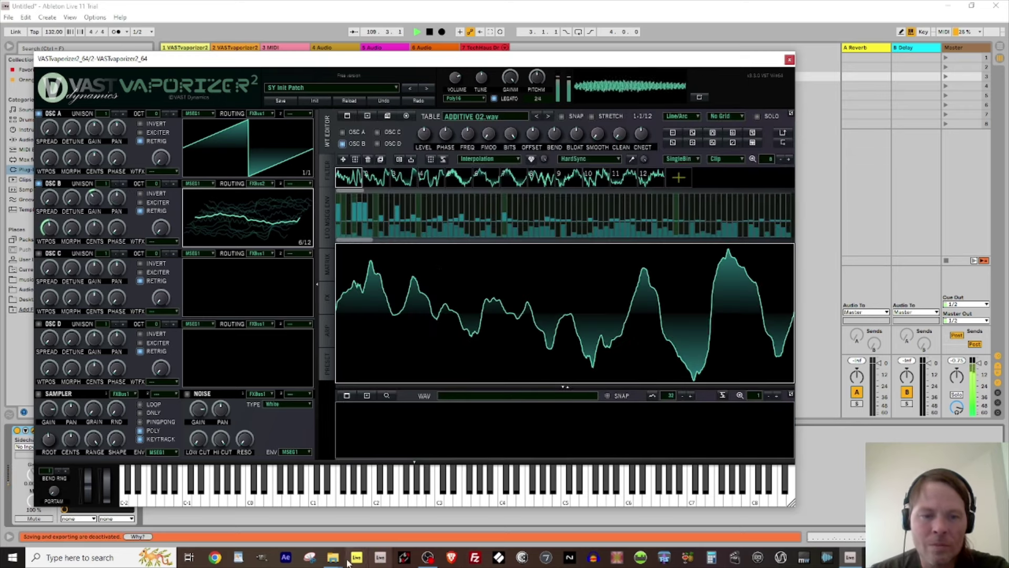
pyautogui.moveTo(333, 556)
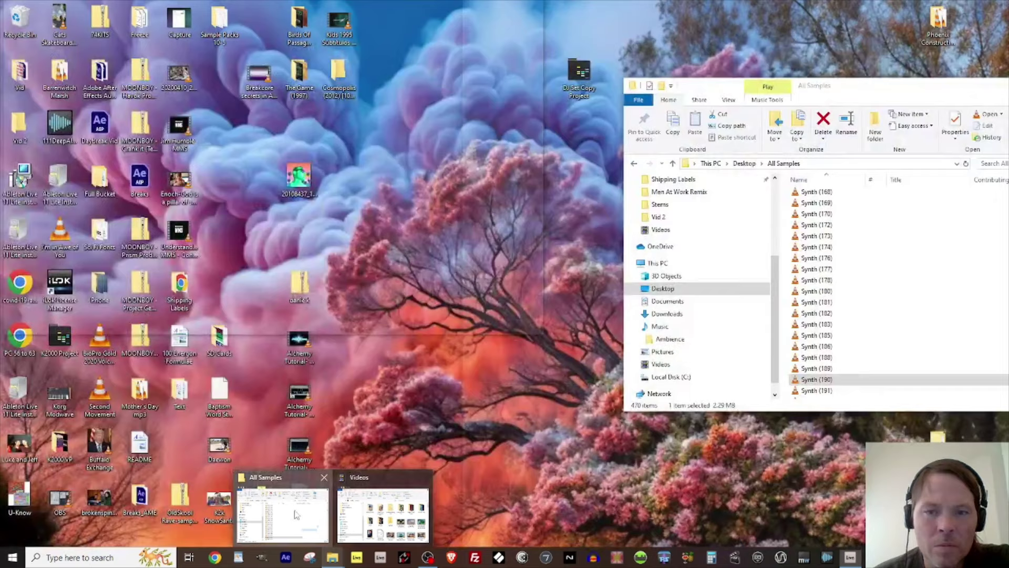
pyautogui.click(284, 514)
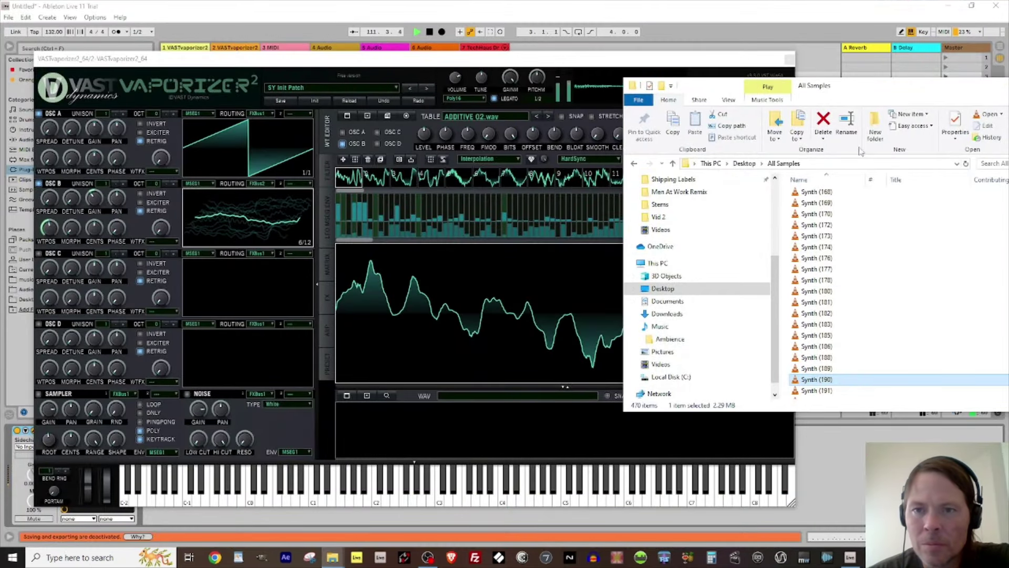
pyautogui.moveTo(832, 87); pyautogui.dragTo(544, 86)
pyautogui.moveTo(870, 209); pyautogui.dragTo(870, 341)
pyautogui.click(527, 284)
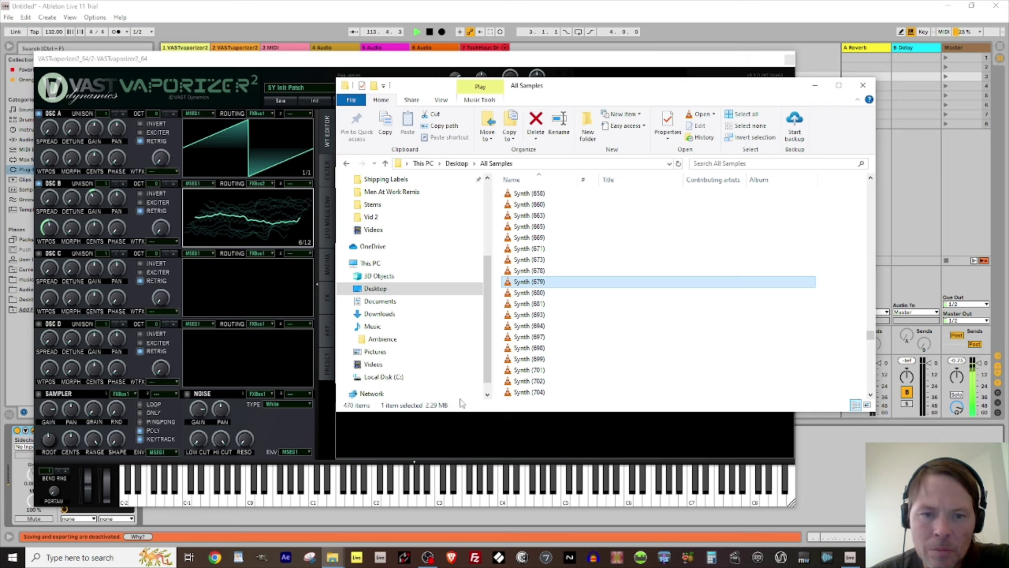
pyautogui.moveTo(462, 403); pyautogui.dragTo(459, 428)
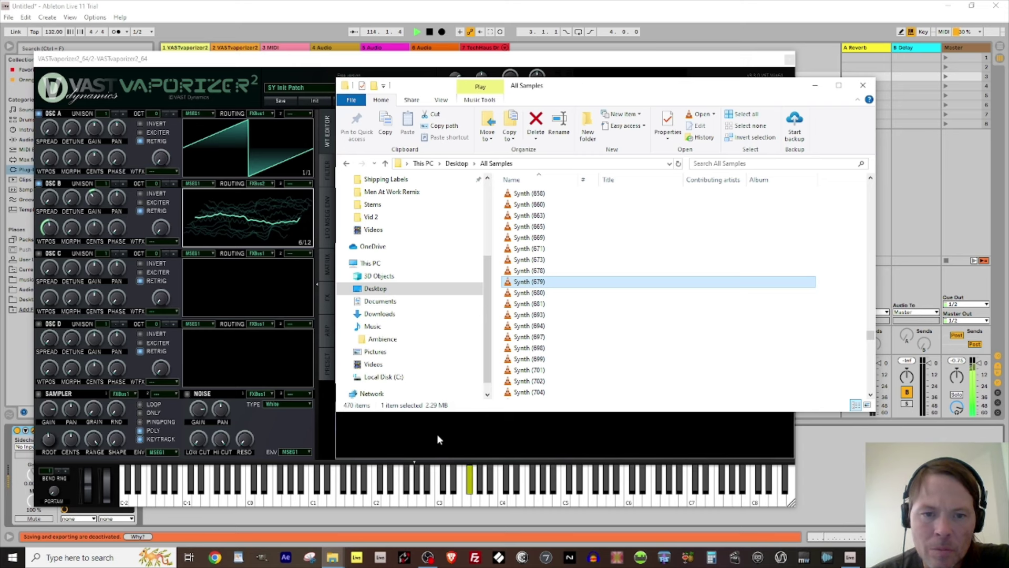
pyautogui.click(287, 9)
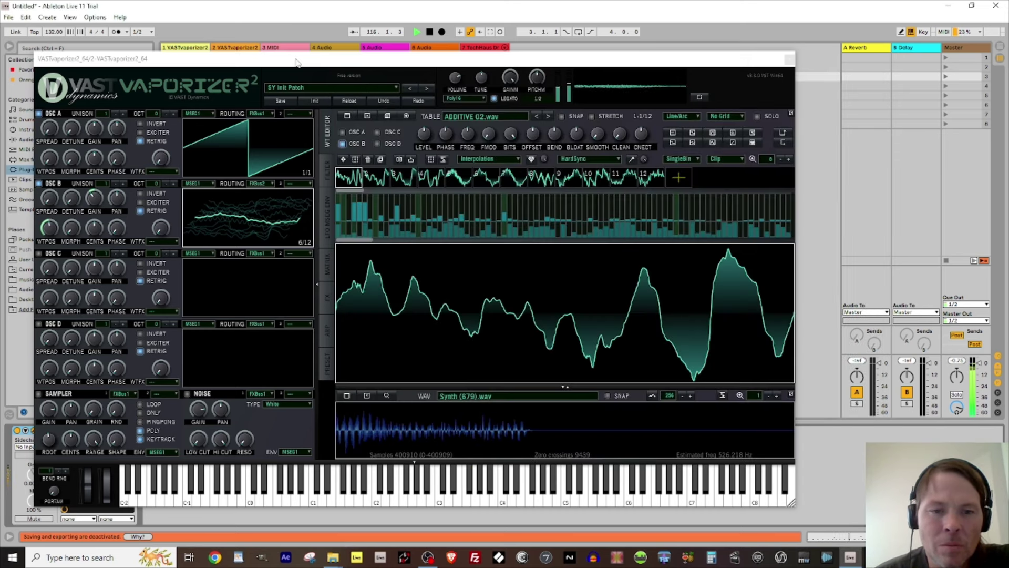
# - Set the sampler's Grain to about 74 and modulate both Grain and RND with a random drift source
pyautogui.moveTo(296, 62); pyautogui.dragTo(390, 45)
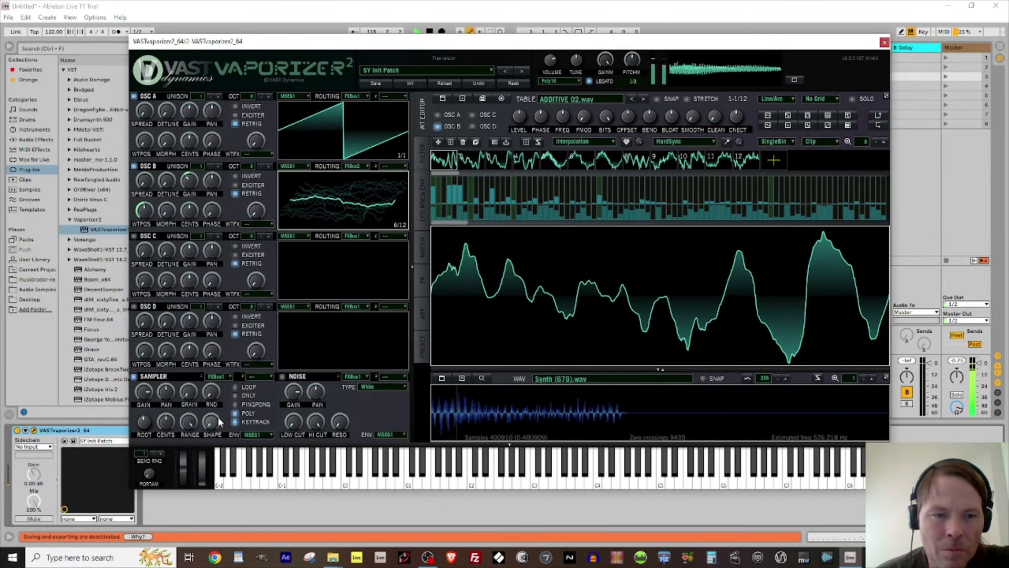
pyautogui.moveTo(194, 393); pyautogui.dragTo(233, 414)
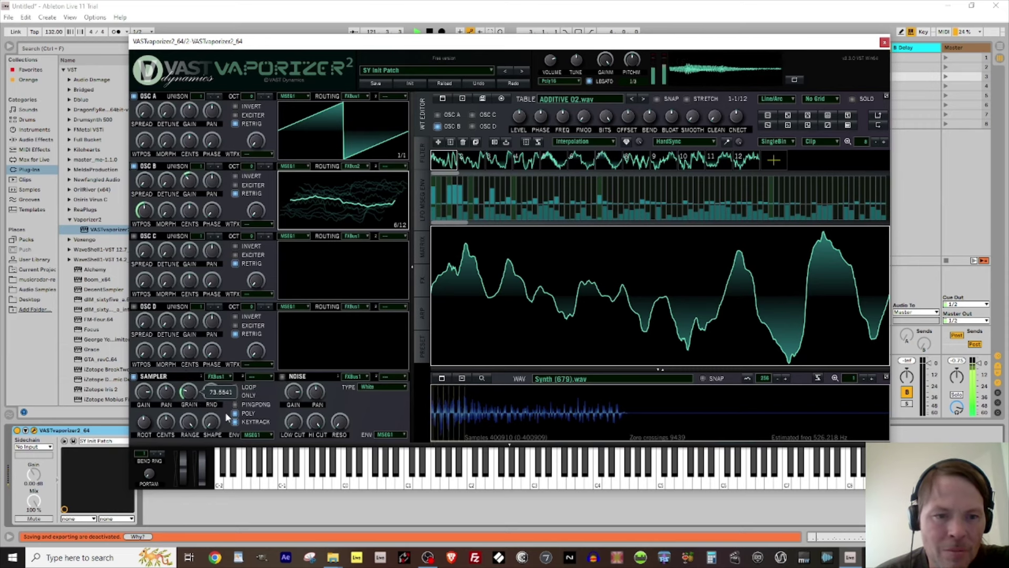
pyautogui.click(794, 80)
pyautogui.moveTo(842, 298); pyautogui.dragTo(190, 393)
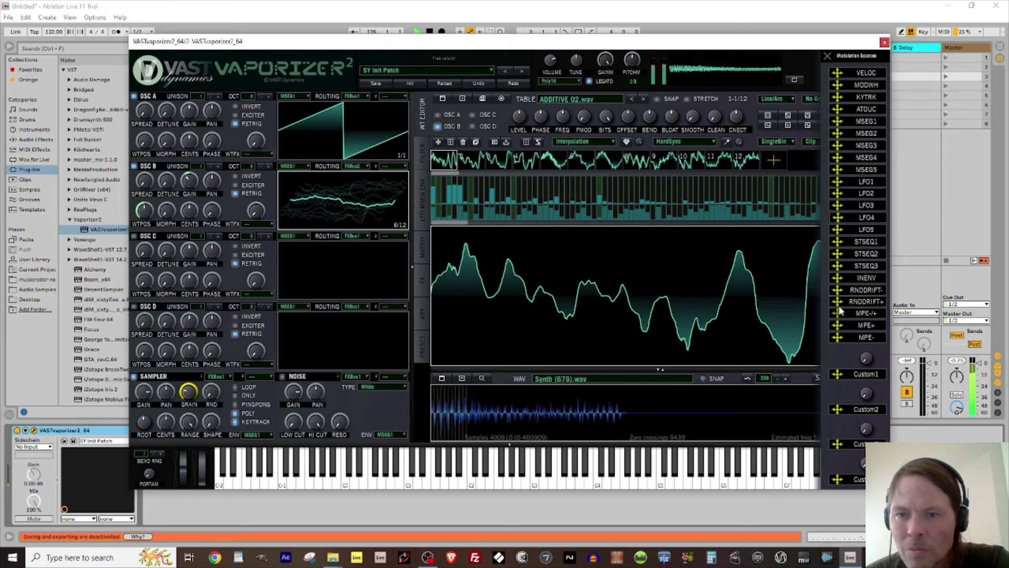
pyautogui.moveTo(837, 297); pyautogui.dragTo(210, 393)
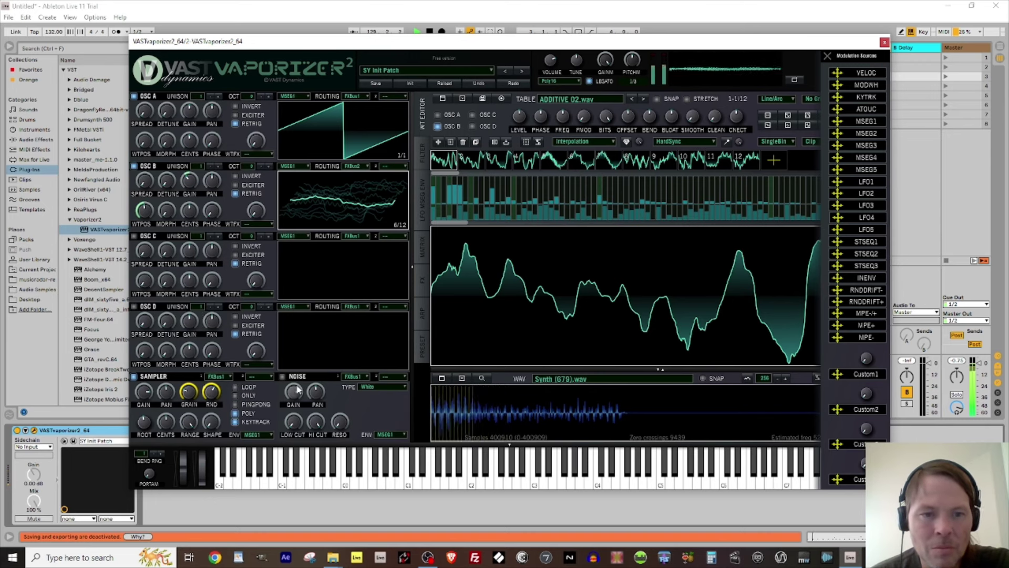
# - Route both the noise generator and the sampler to Filter3
pyautogui.click(365, 375)
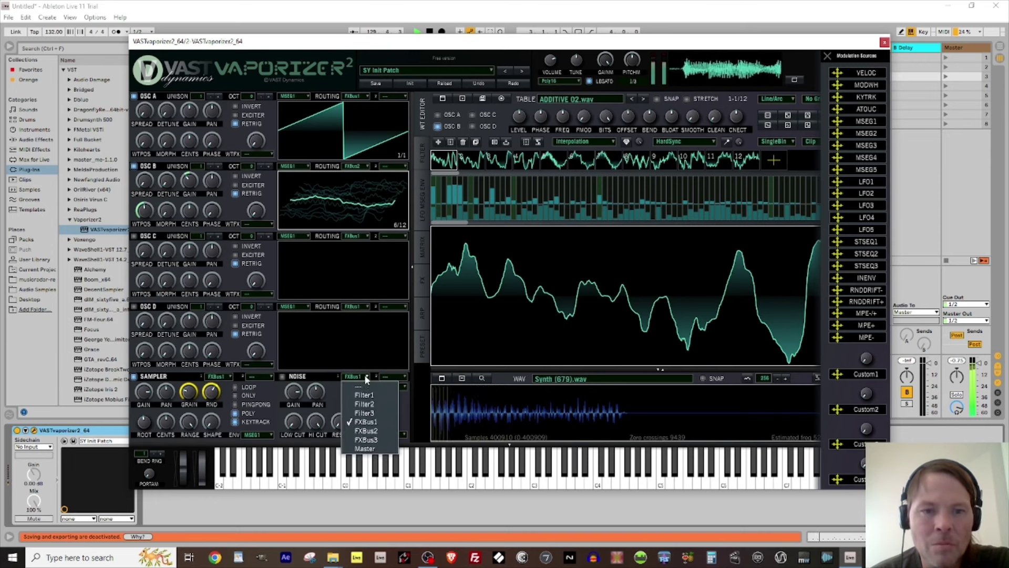
pyautogui.click(364, 412)
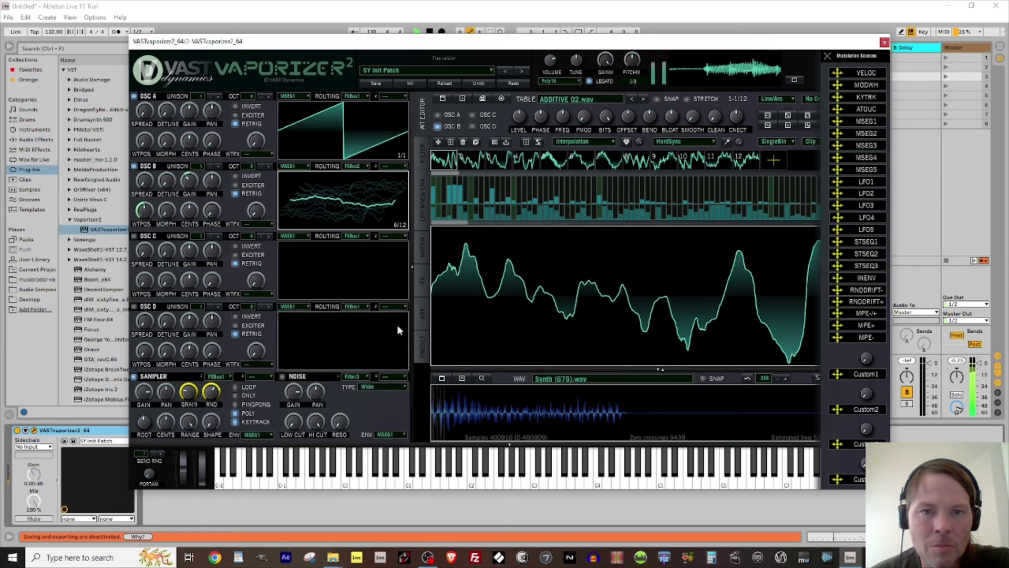
pyautogui.click(421, 156)
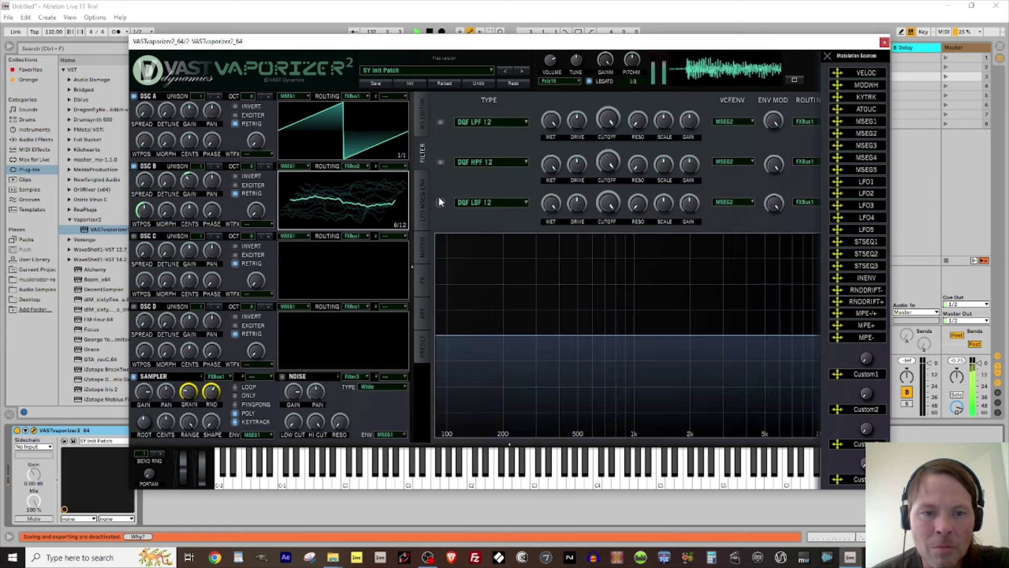
pyautogui.click(229, 376)
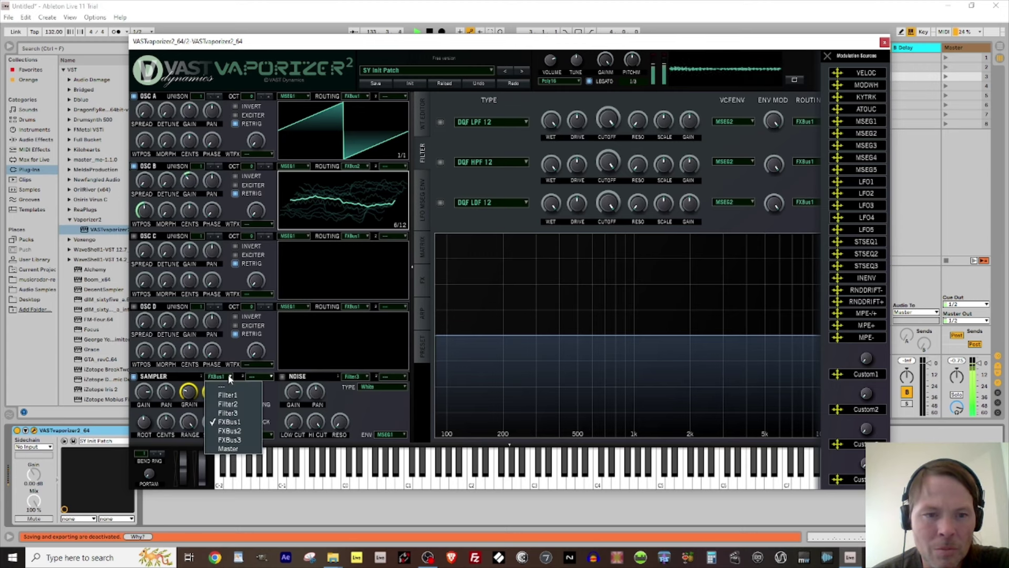
pyautogui.click(228, 413)
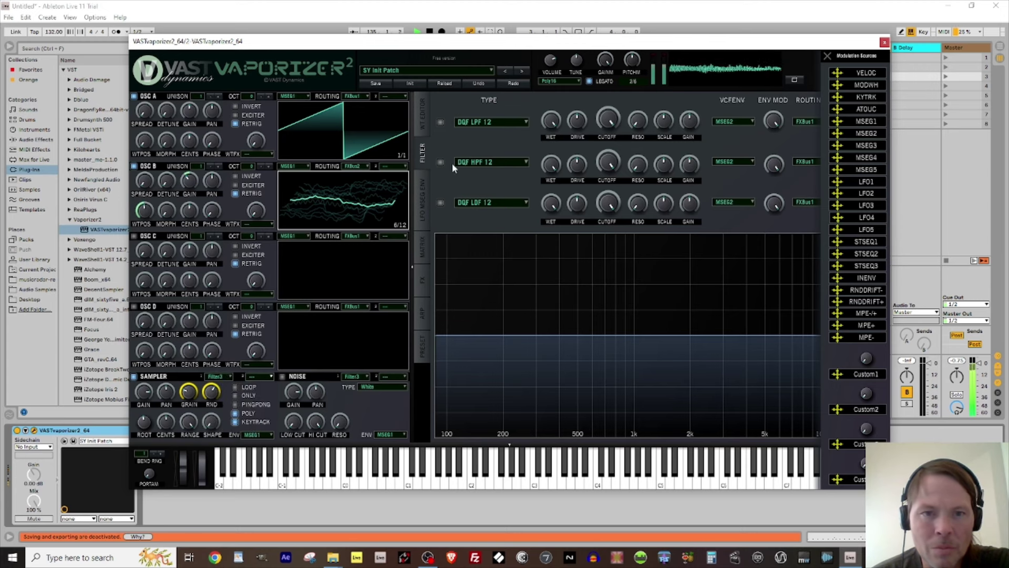
# - Enable the third filter, set its type to SVF LPF 24, raise its resonance, and lower its cutoff to about 1056
pyautogui.click(441, 202)
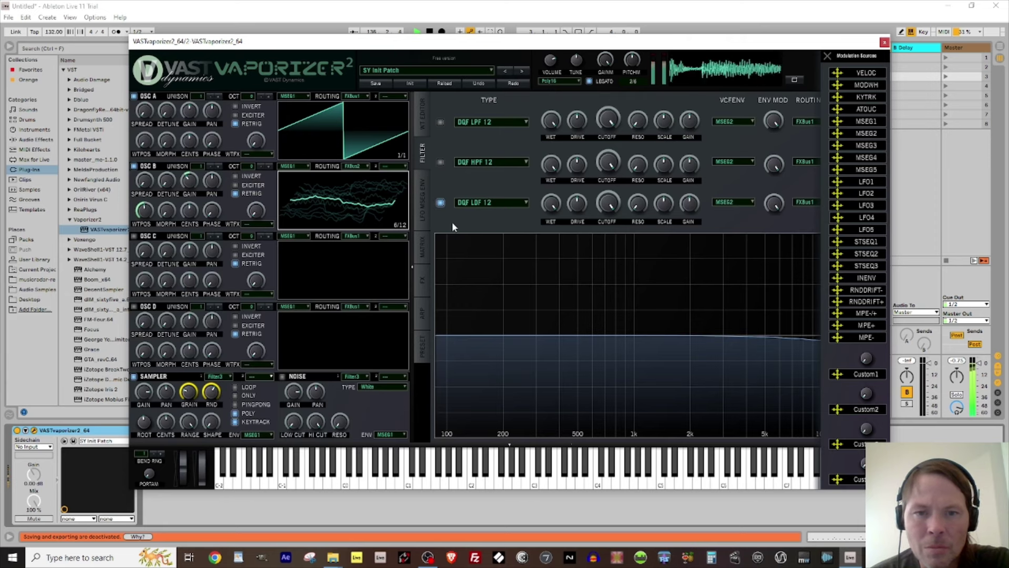
pyautogui.click(515, 202)
pyautogui.moveTo(500, 252)
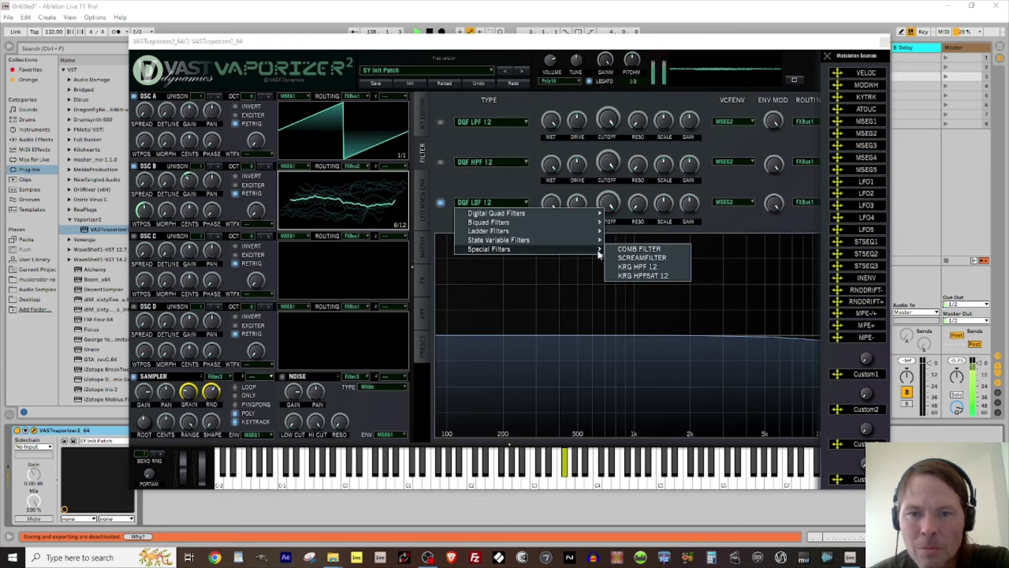
pyautogui.moveTo(577, 240)
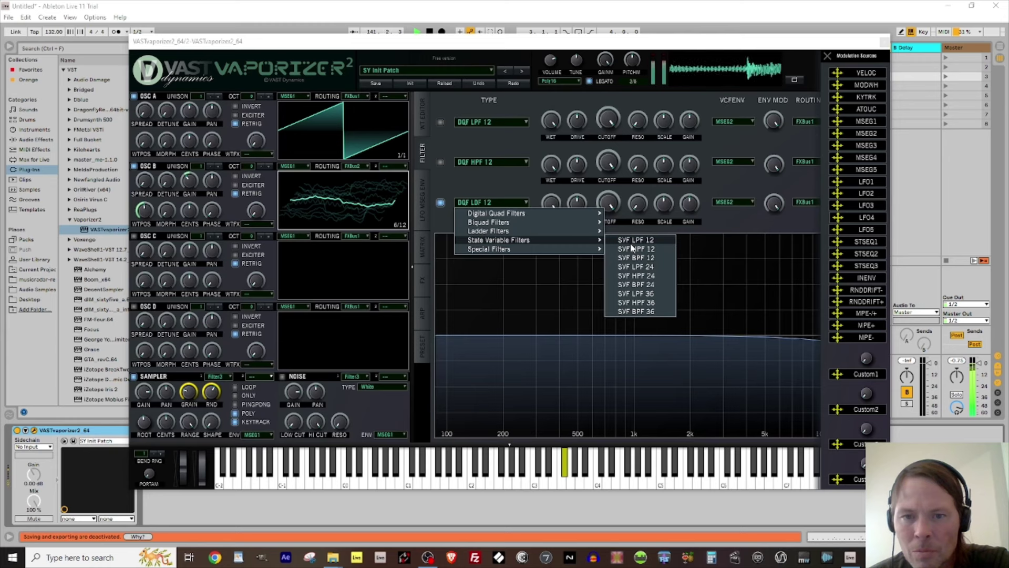
pyautogui.click(631, 269)
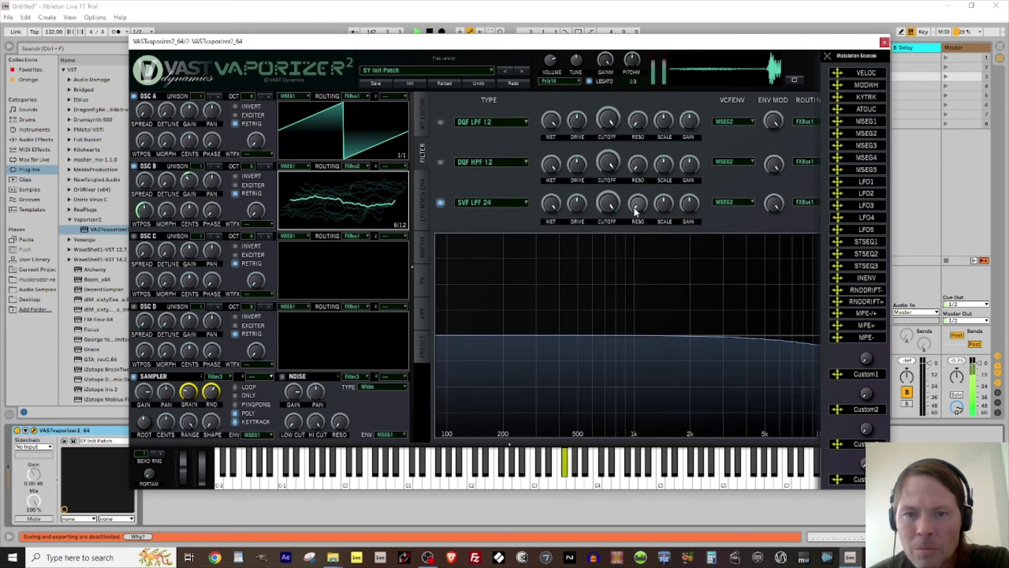
pyautogui.moveTo(634, 208); pyautogui.dragTo(653, 107)
pyautogui.moveTo(606, 202); pyautogui.dragTo(594, 277)
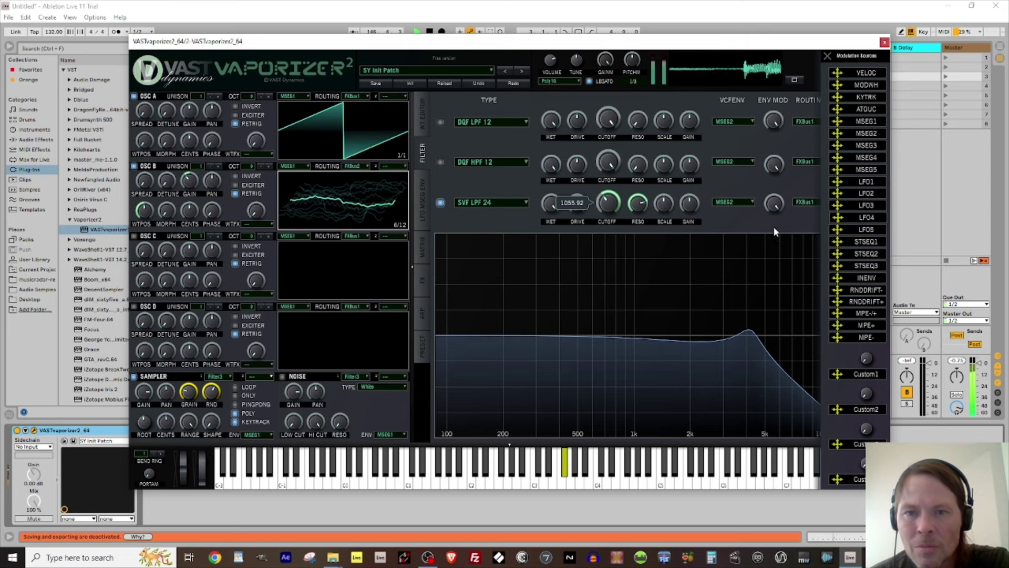
# - Hide the modulation sources, route the third filter to FXBus3, and close the synth window
pyautogui.click(827, 56)
pyautogui.click(832, 201)
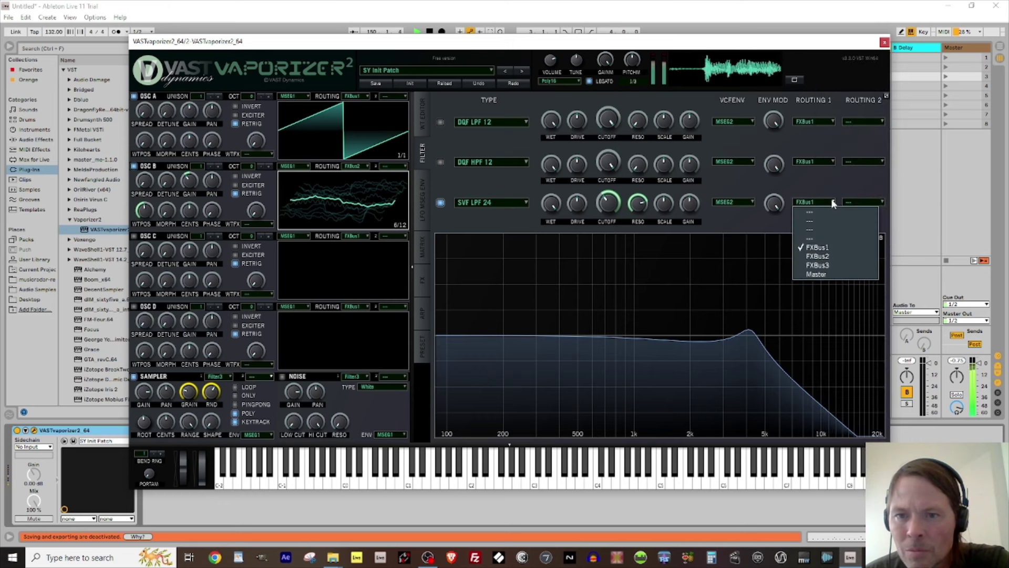
pyautogui.click(812, 256)
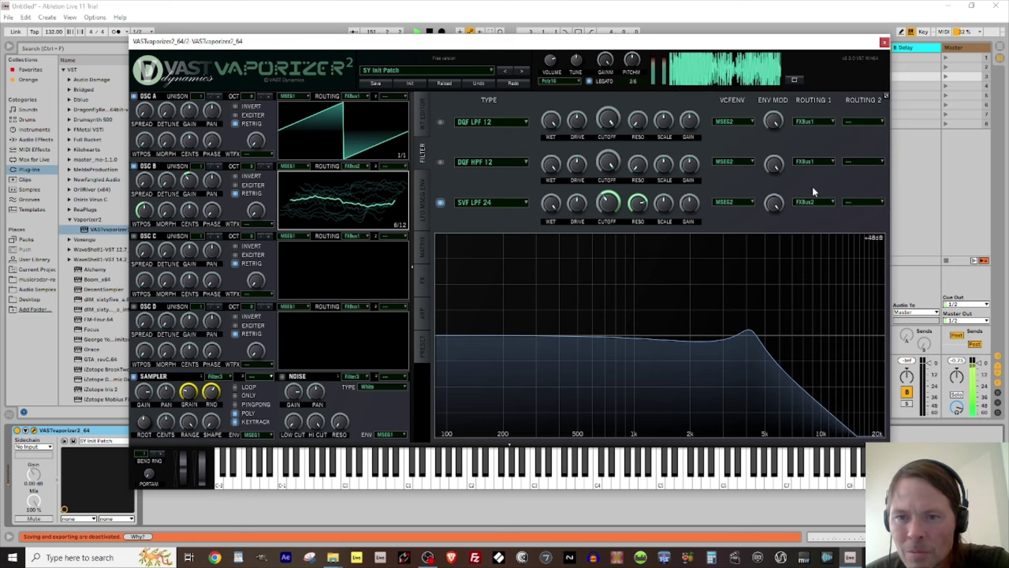
pyautogui.click(827, 202)
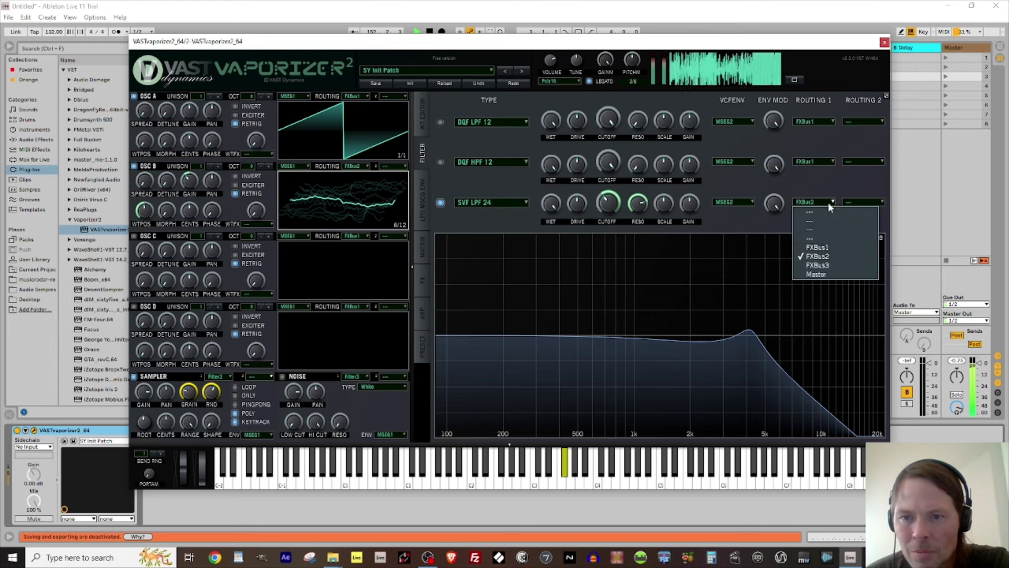
pyautogui.click(818, 264)
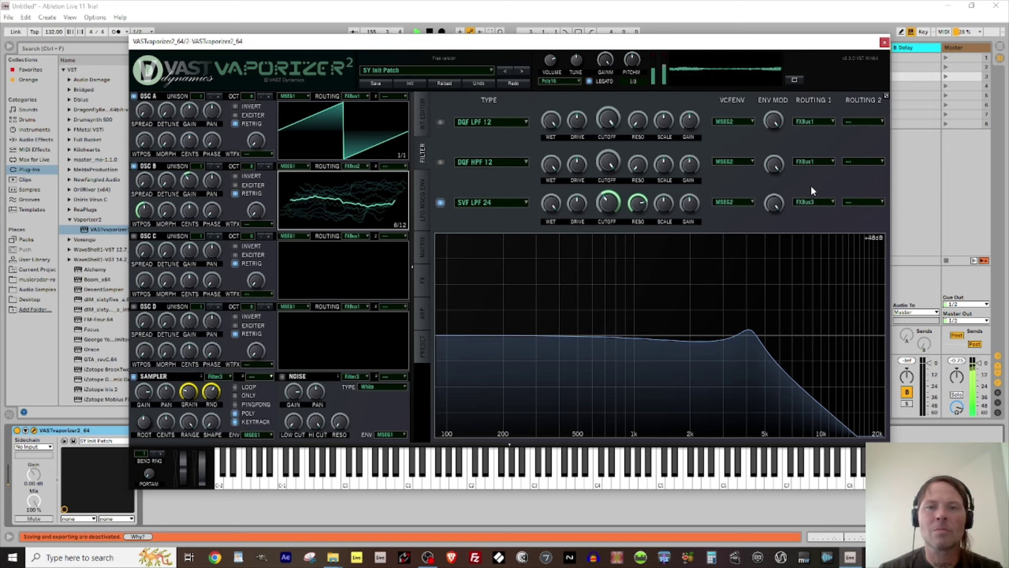
pyautogui.click(885, 42)
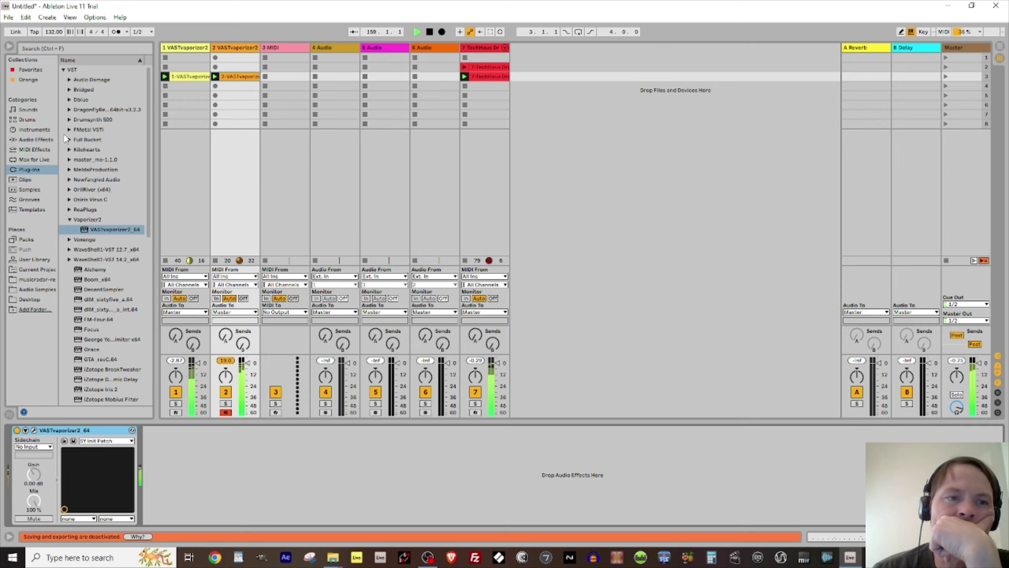
# - Add Dragonfly Plate Reverb after Vaporizer2 on track 2 and load its Dark Plate preset
pyautogui.click(70, 110)
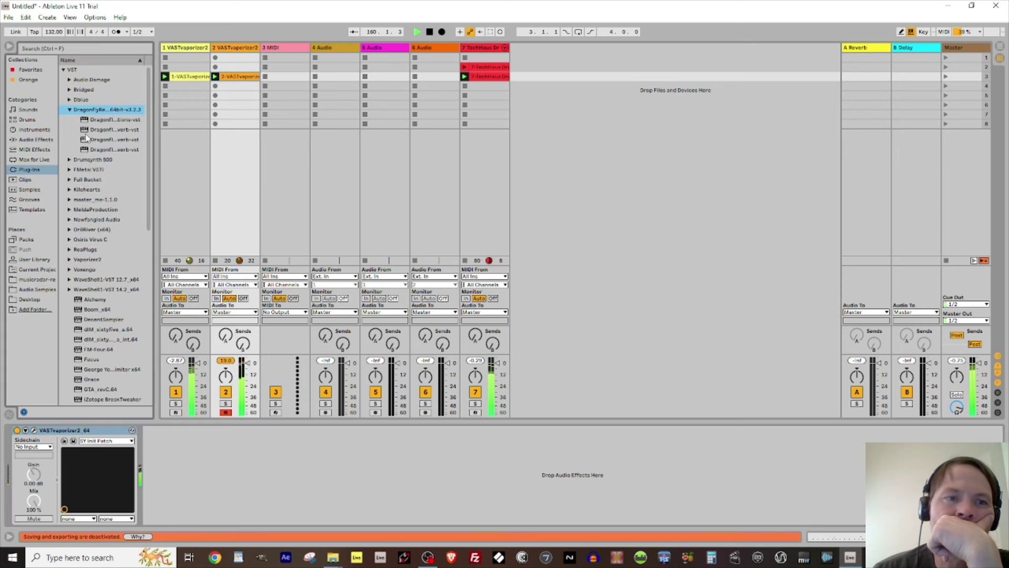
pyautogui.moveTo(87, 142); pyautogui.dragTo(180, 466)
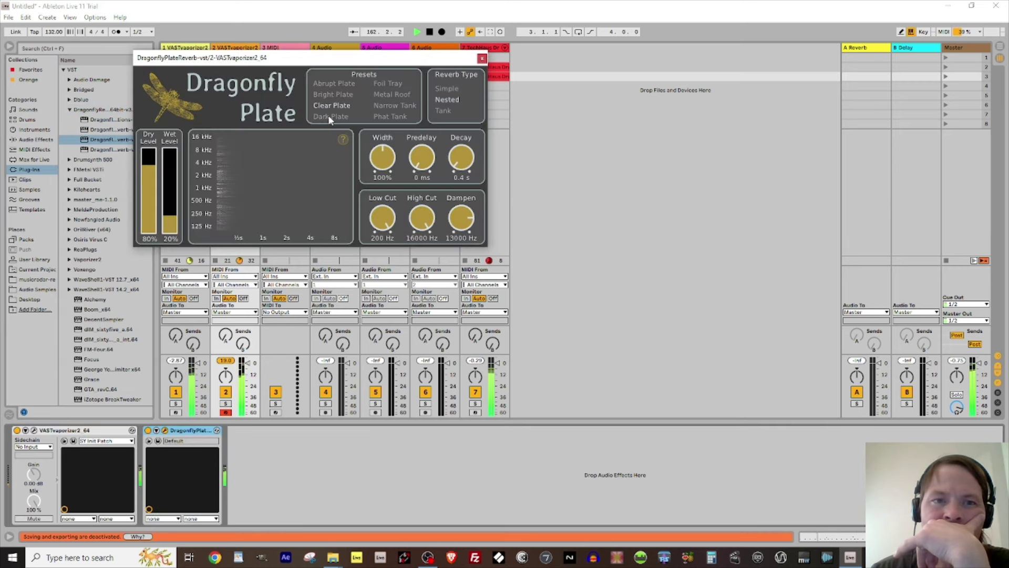
pyautogui.click(328, 115)
# - Set the plate reverb's decay to 10.0 s and its wet level to about 28%, and close the plug-in window
pyautogui.click(171, 202)
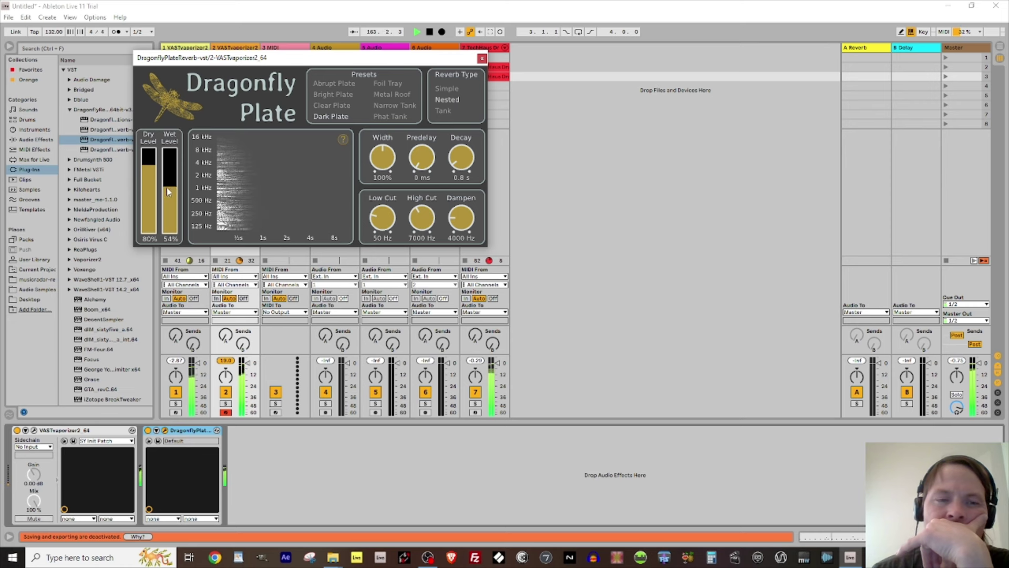
pyautogui.click(166, 187)
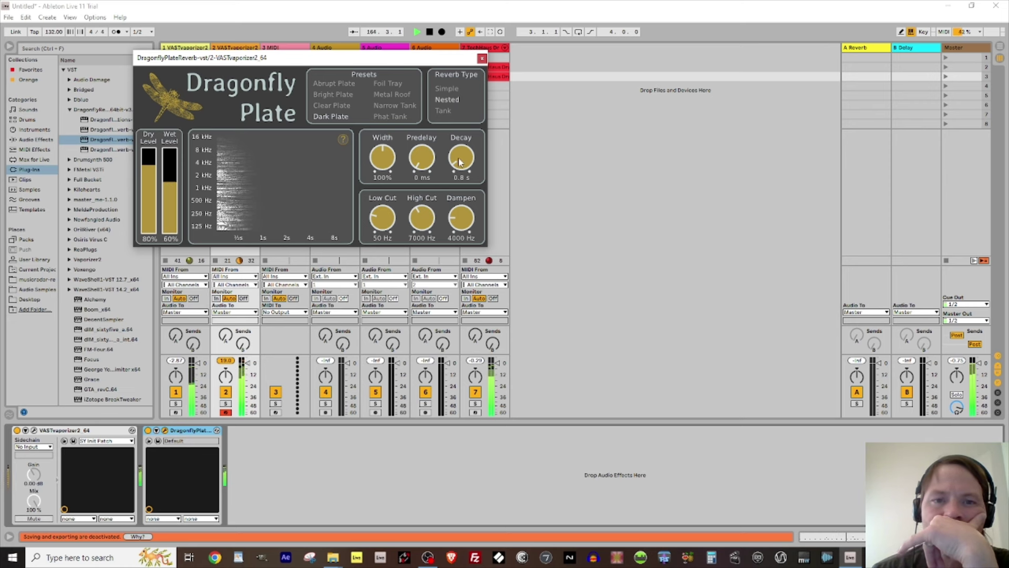
pyautogui.moveTo(460, 162); pyautogui.dragTo(500, 34)
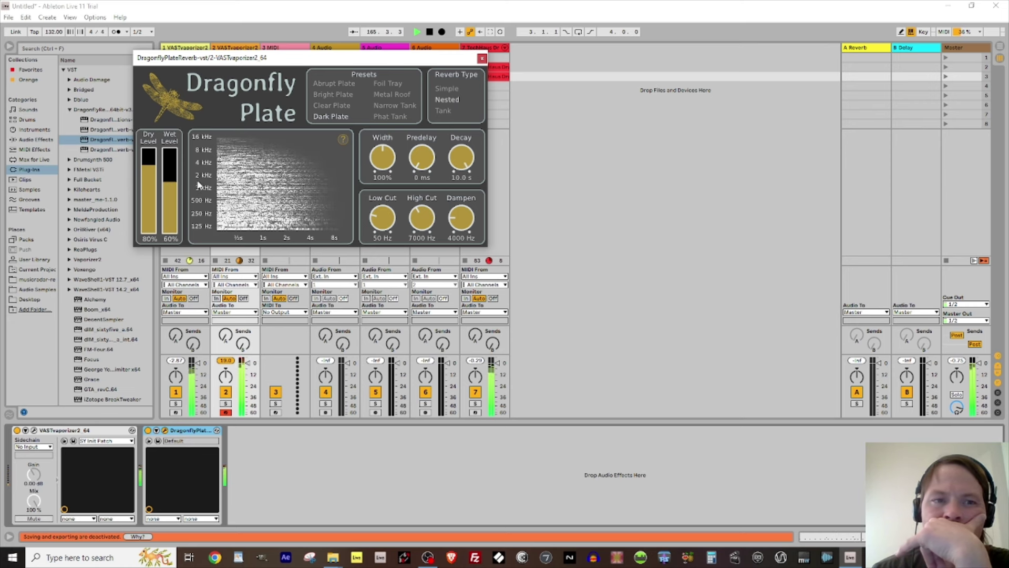
pyautogui.moveTo(167, 183); pyautogui.dragTo(167, 208)
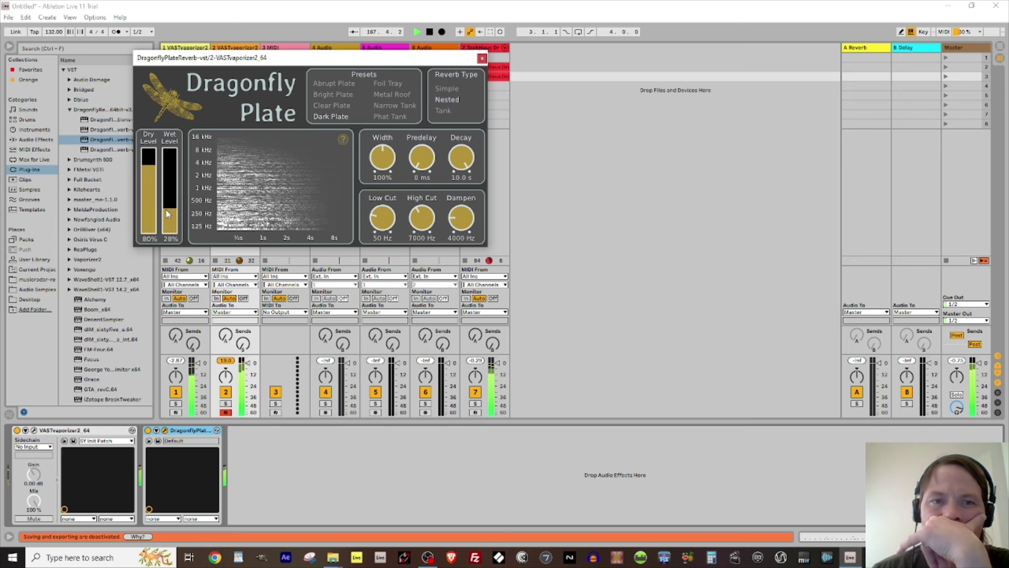
pyautogui.click(481, 59)
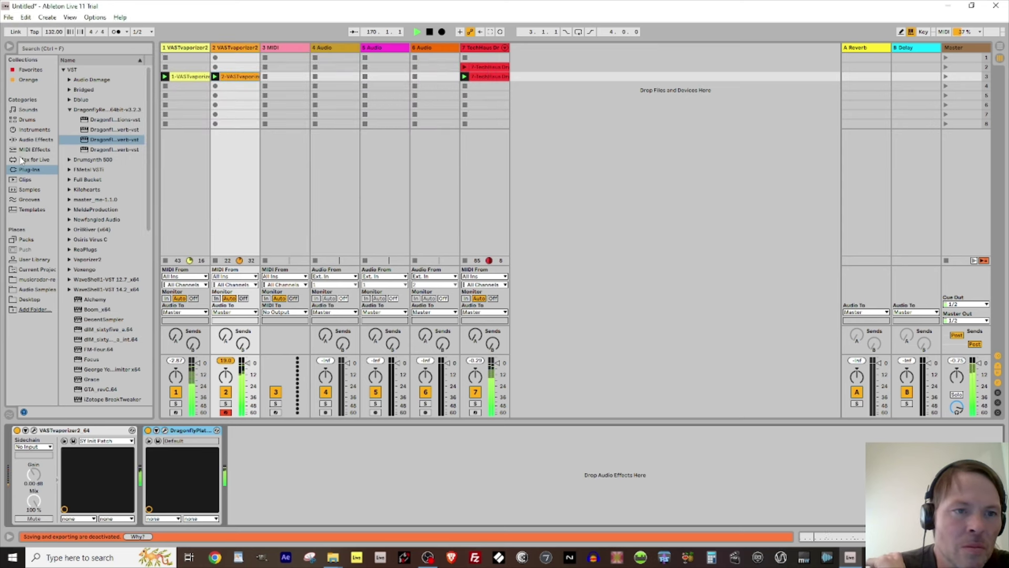
# - Add an Auto Filter after the plate reverb on track 2 and lower its cutoff frequency to about 936 Hz
pyautogui.click(28, 140)
pyautogui.moveTo(78, 112); pyautogui.dragTo(288, 461)
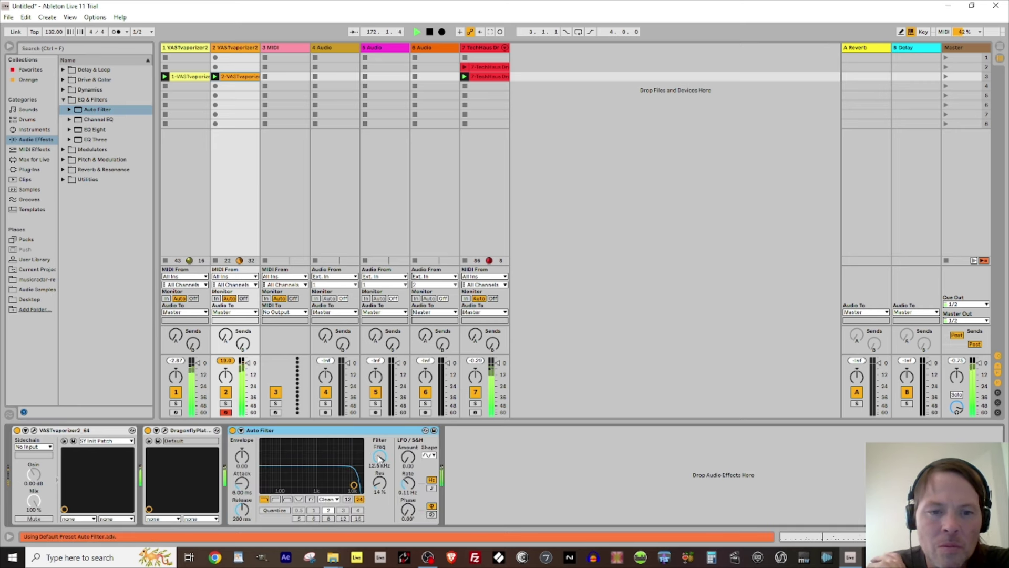
pyautogui.moveTo(381, 457); pyautogui.dragTo(380, 488)
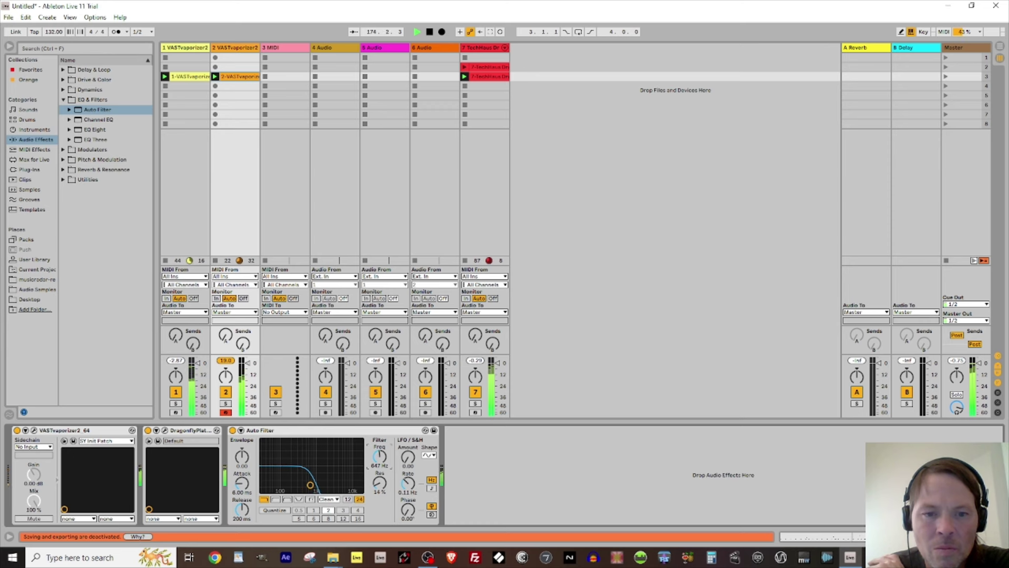
pyautogui.moveTo(380, 457); pyautogui.dragTo(380, 455)
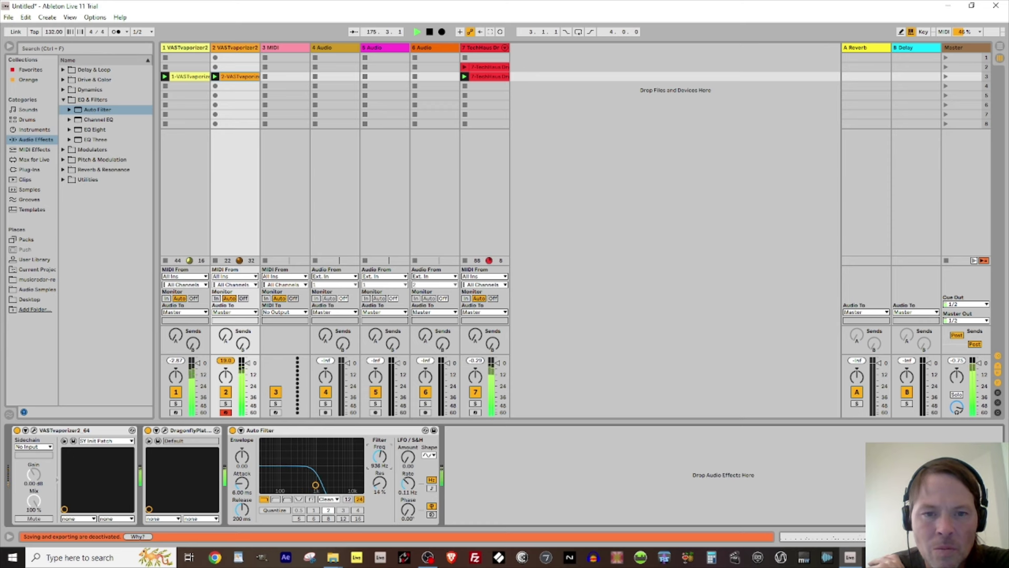
# - Duplicate the full TechHaus drum clip on track 7, delete all Kick (29) notes from the copy, and launch it
pyautogui.doubleClick(477, 66)
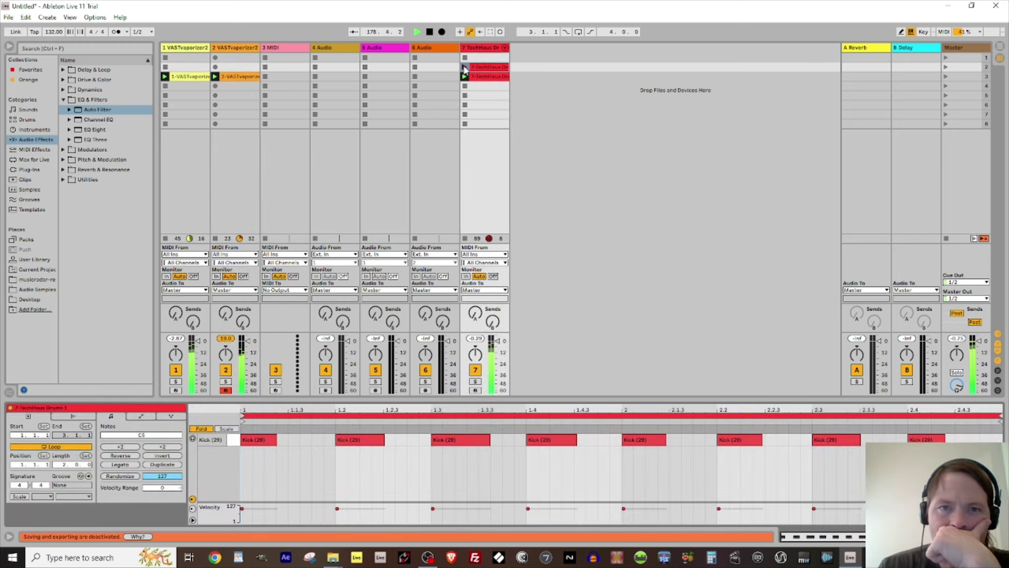
pyautogui.click(477, 78)
pyautogui.hotkey('ctrl', 'd')
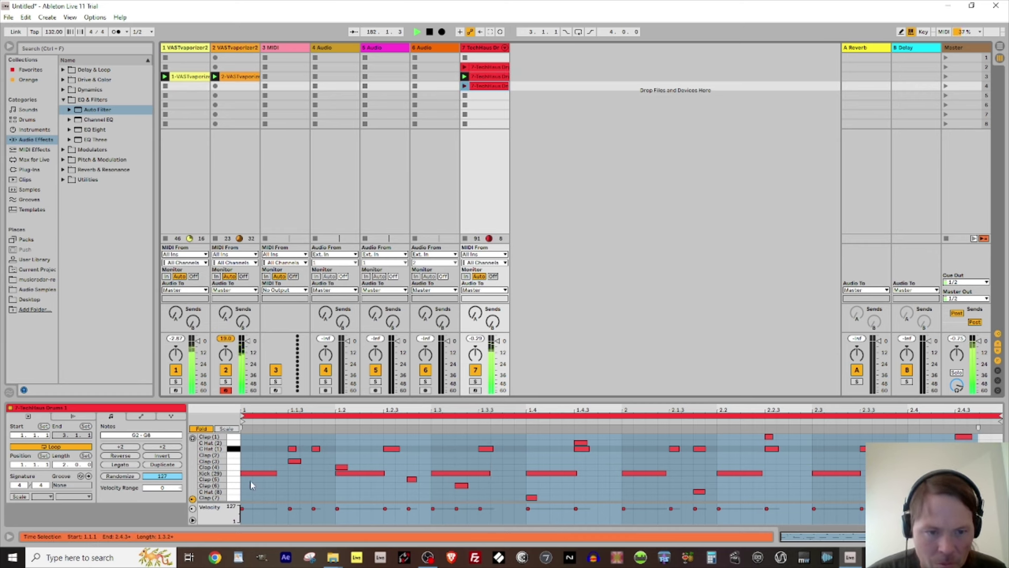
pyautogui.hotkey('ctrl', 's')
pyautogui.click(231, 481)
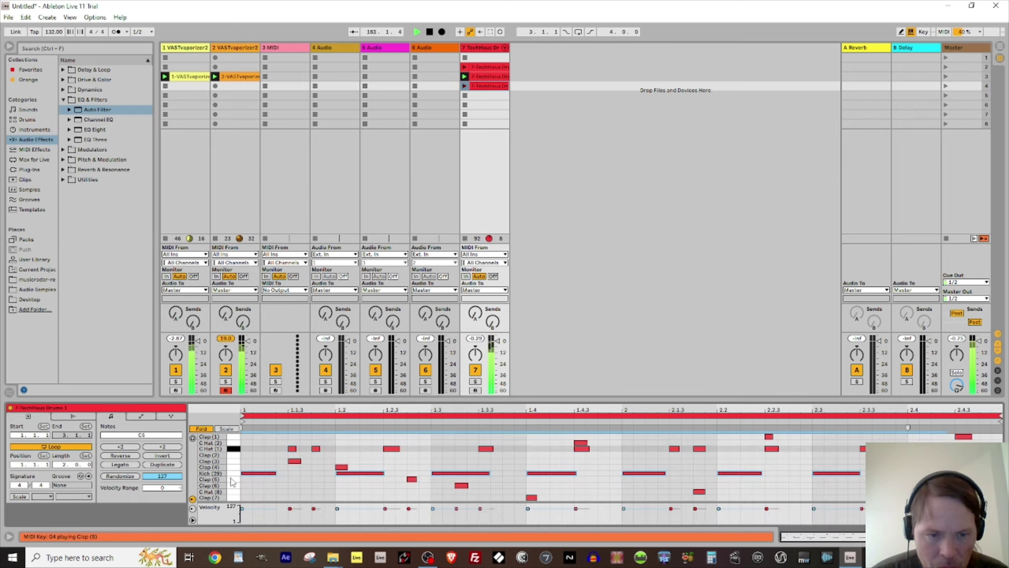
pyautogui.press('Delete')
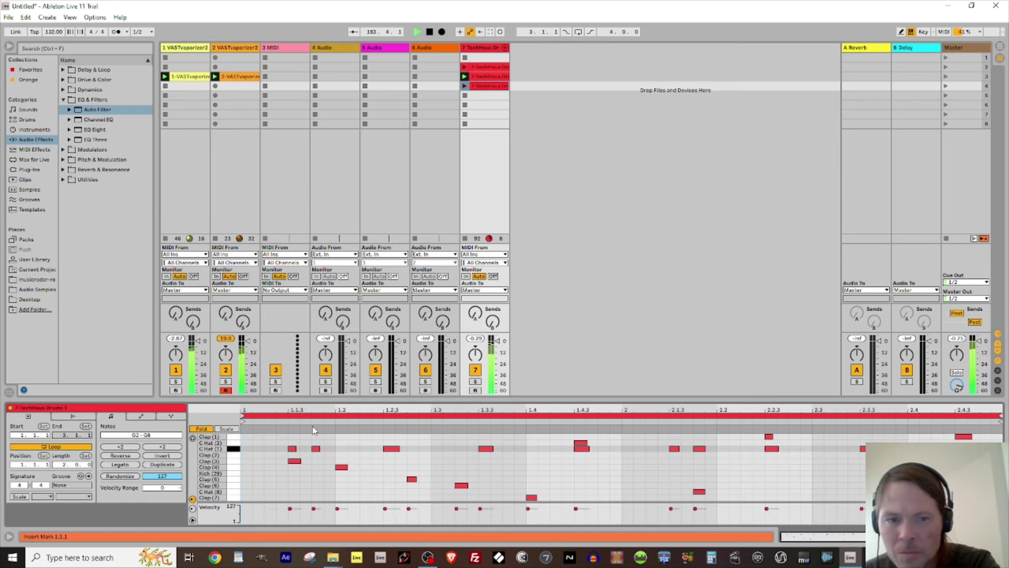
pyautogui.click(464, 86)
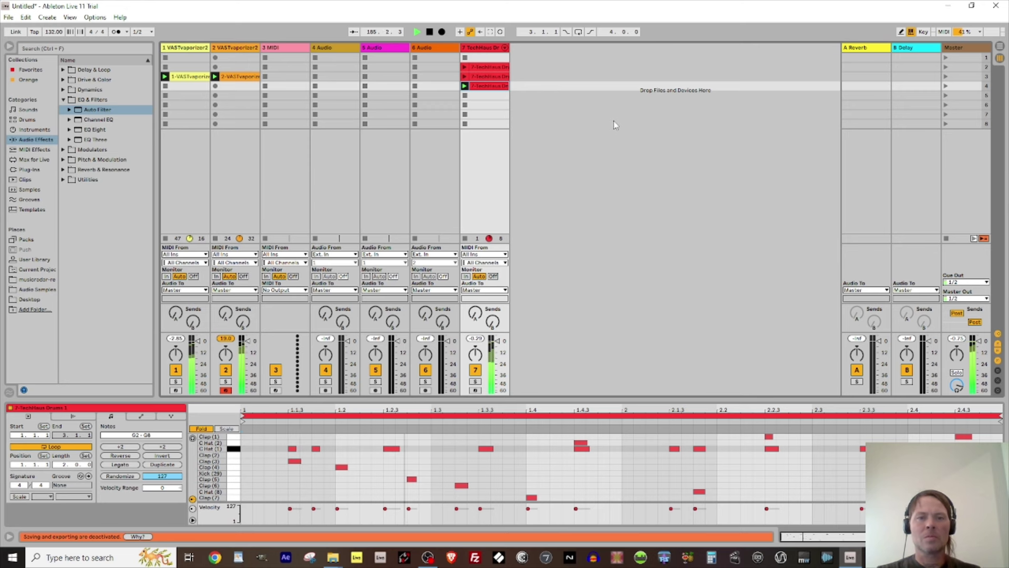
# - Turn up the drum track's sends to the Reverb and Delay returns, and launch its kick-only clip
pyautogui.moveTo(475, 313); pyautogui.dragTo(476, 257)
pyautogui.moveTo(492, 322); pyautogui.dragTo(492, 242)
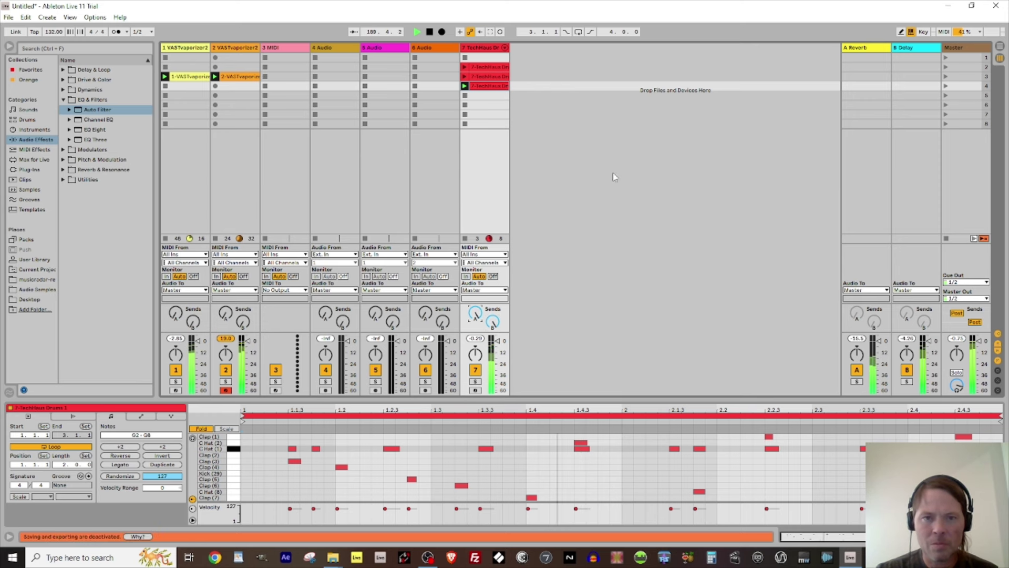
pyautogui.click(464, 67)
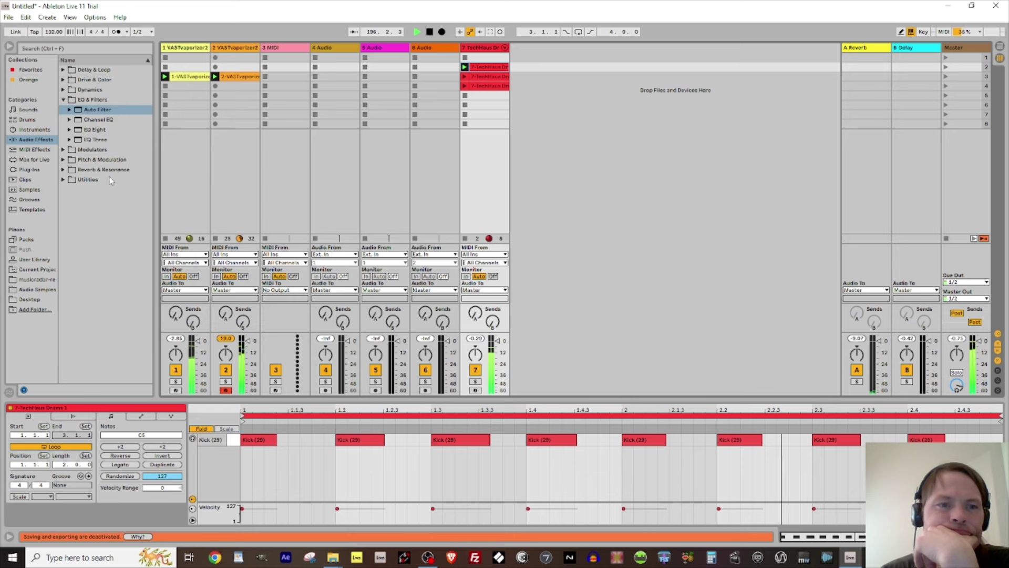
# - Load a new Vaporizer2 instance from the VST plug-ins onto the third MIDI track
pyautogui.click(29, 169)
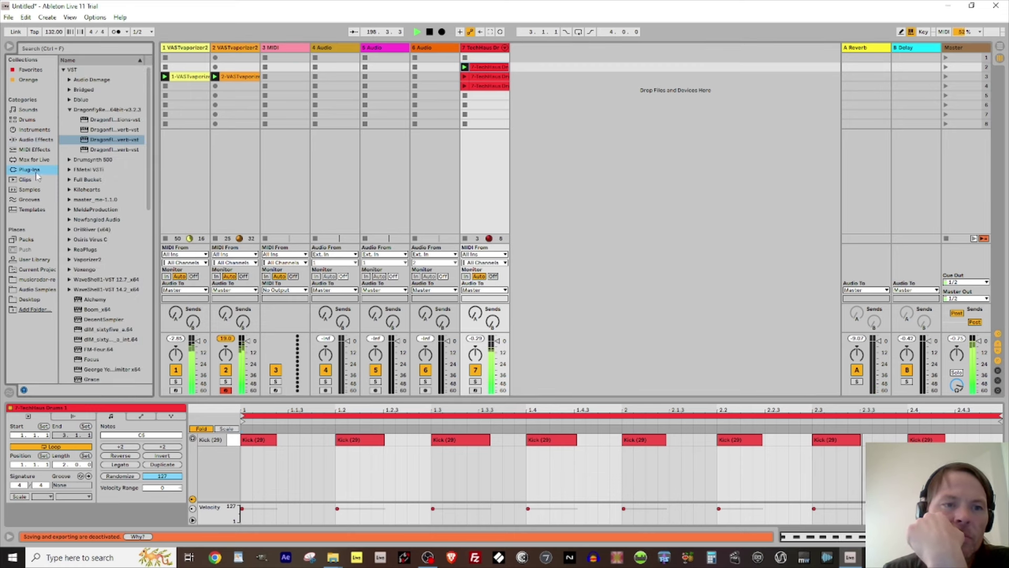
pyautogui.click(69, 260)
pyautogui.moveTo(85, 230); pyautogui.dragTo(252, 79)
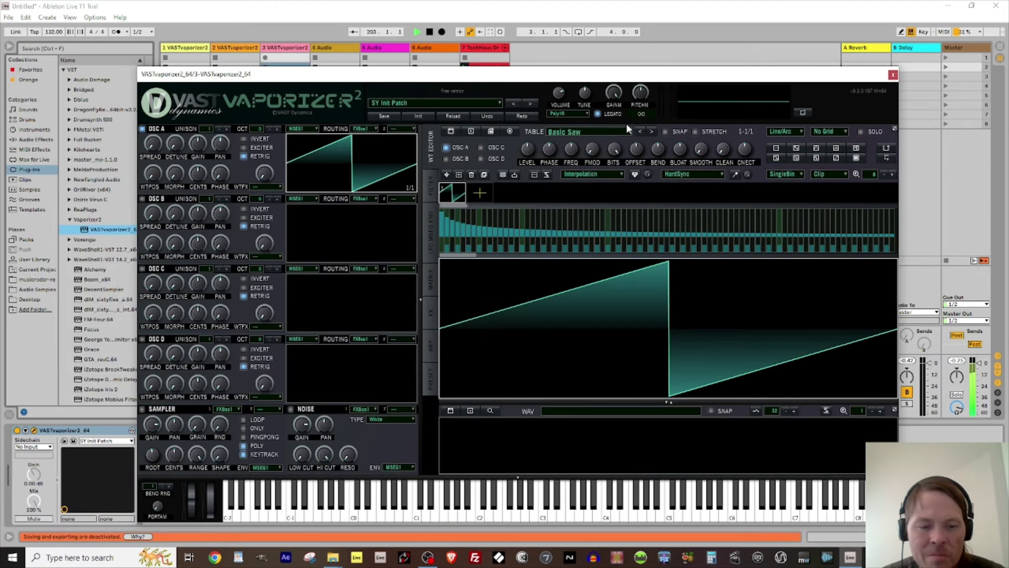
pyautogui.press('t')
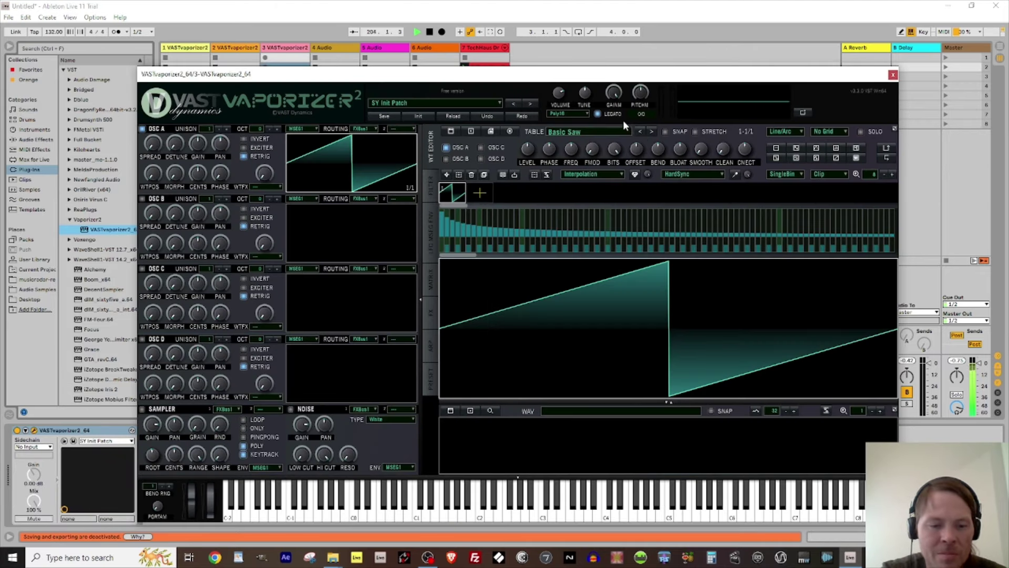
# - Shift the computer keyboard's octave down to C0 to D1 while auditioning bass notes on track 3's Vaporizer2
pyautogui.press('z')
pyautogui.press('t')
pyautogui.press('t')
pyautogui.press('z')
pyautogui.press('t')
pyautogui.press('z')
pyautogui.press('t')
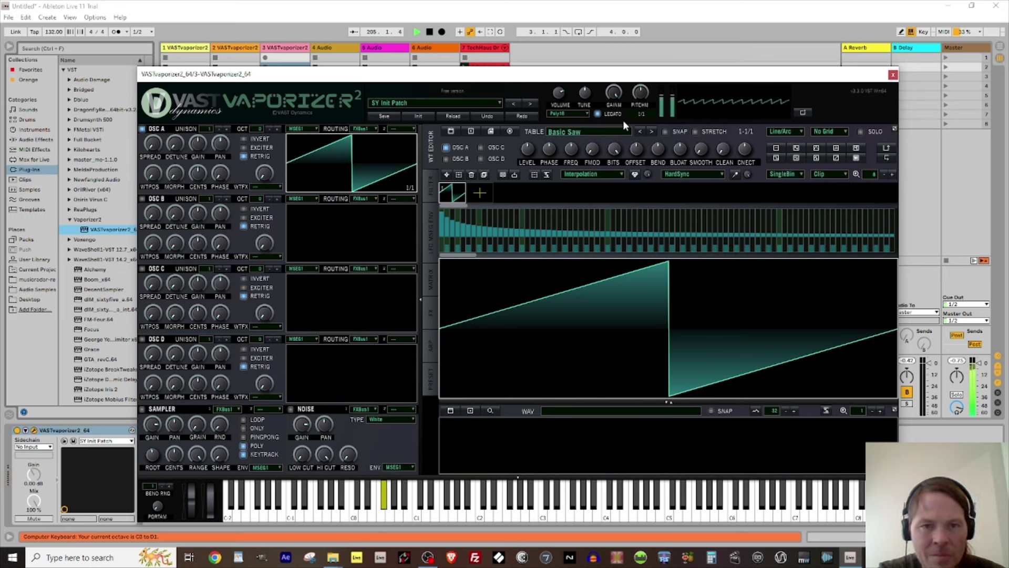
pyautogui.press('t')
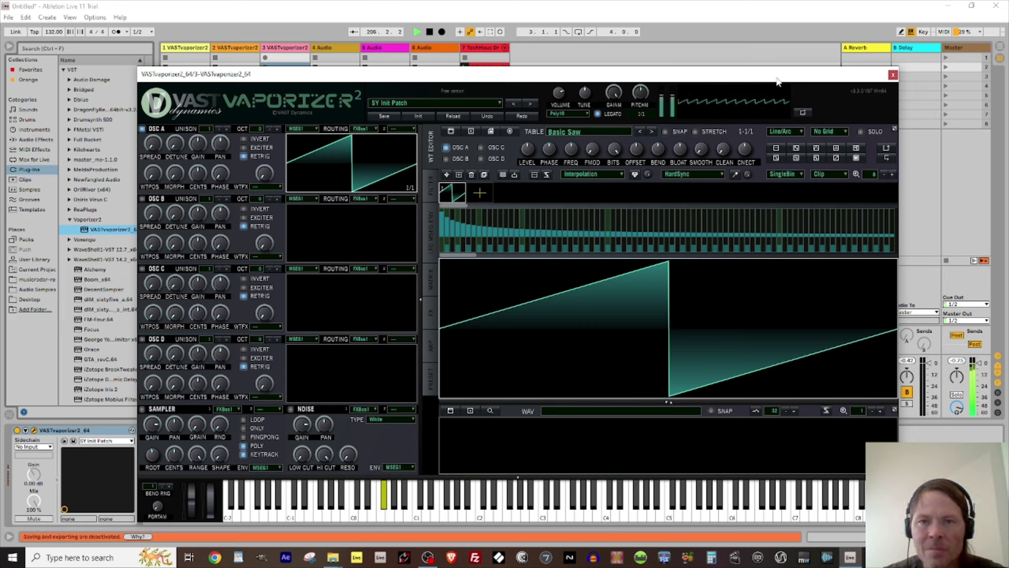
# - Close the Vaporizer2 window, record a MIDI clip into track 3's fifth slot, and restart playback from the beginning
pyautogui.click(893, 75)
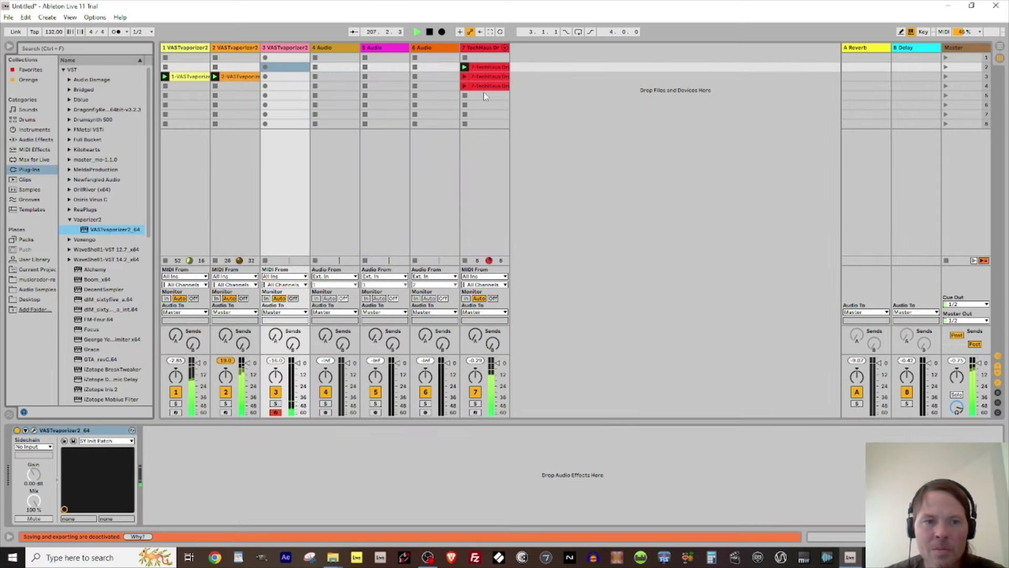
pyautogui.click(266, 96)
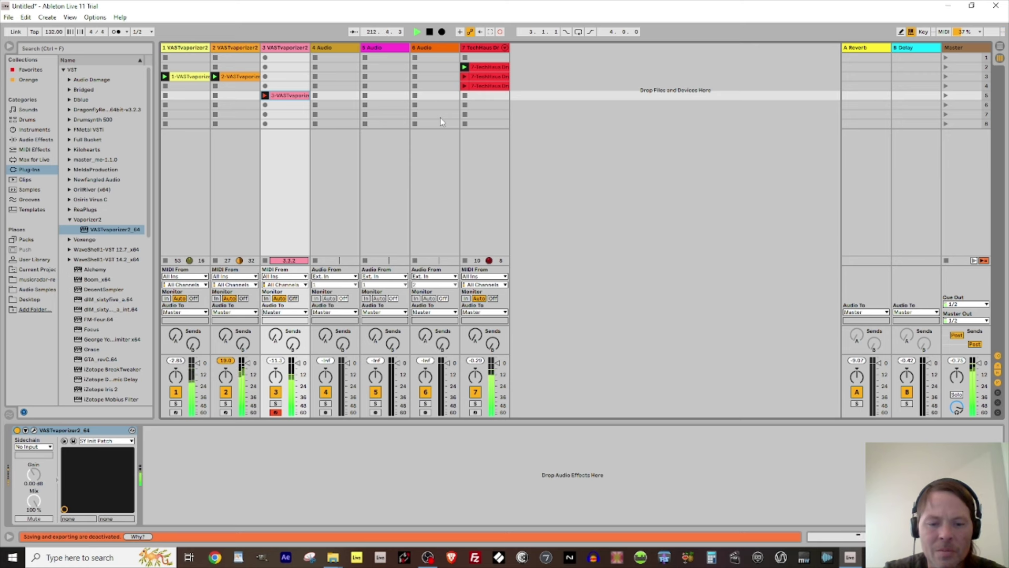
pyautogui.press('space')
pyautogui.press('space')
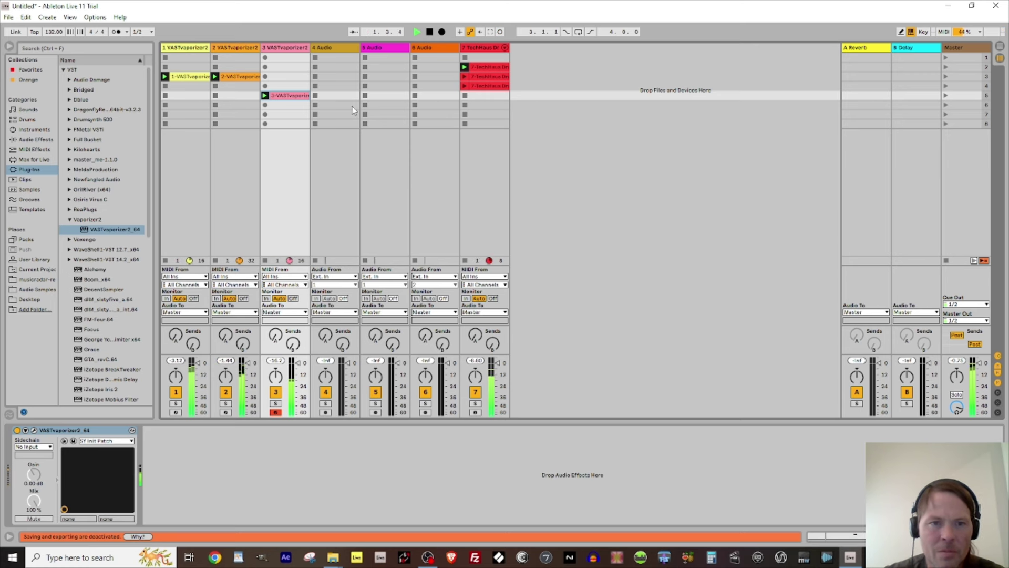
# - Stop the clips on tracks 1 and 2, and add an Arpeggiator before Vaporizer2 on track 3
pyautogui.click(215, 86)
pyautogui.click(165, 86)
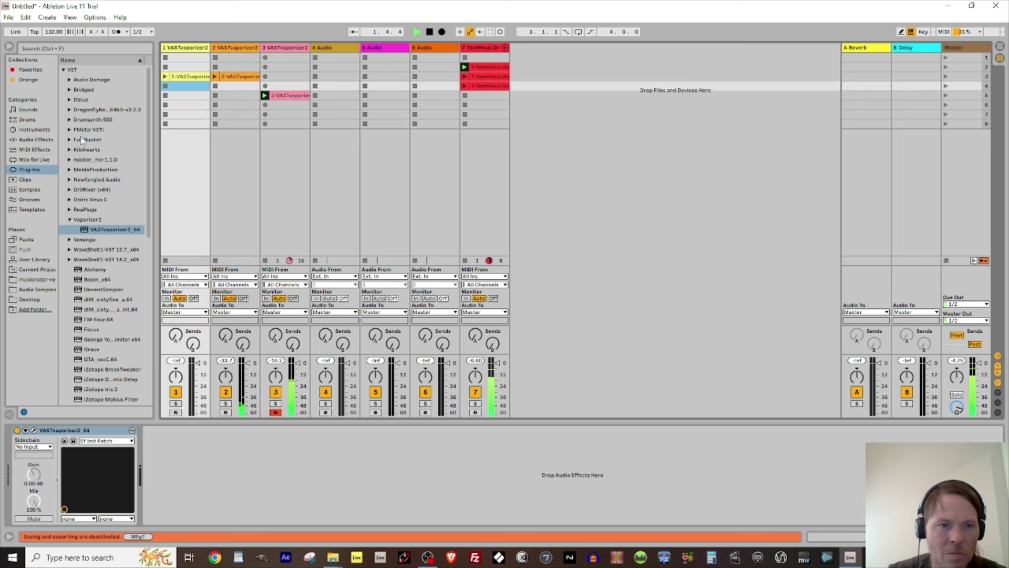
pyautogui.click(29, 150)
pyautogui.click(74, 70)
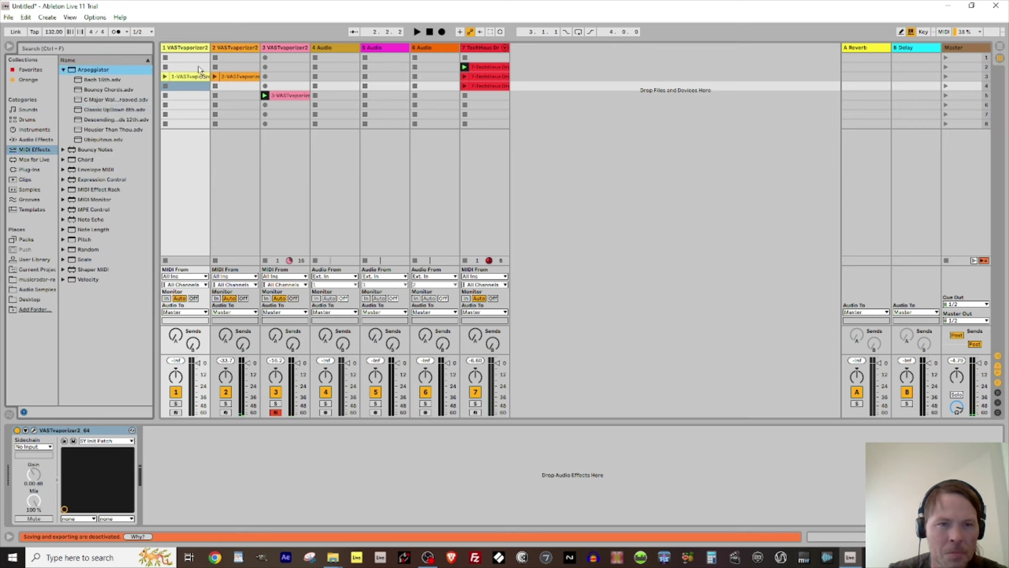
pyautogui.moveTo(303, 77); pyautogui.dragTo(302, 77)
pyautogui.press('space')
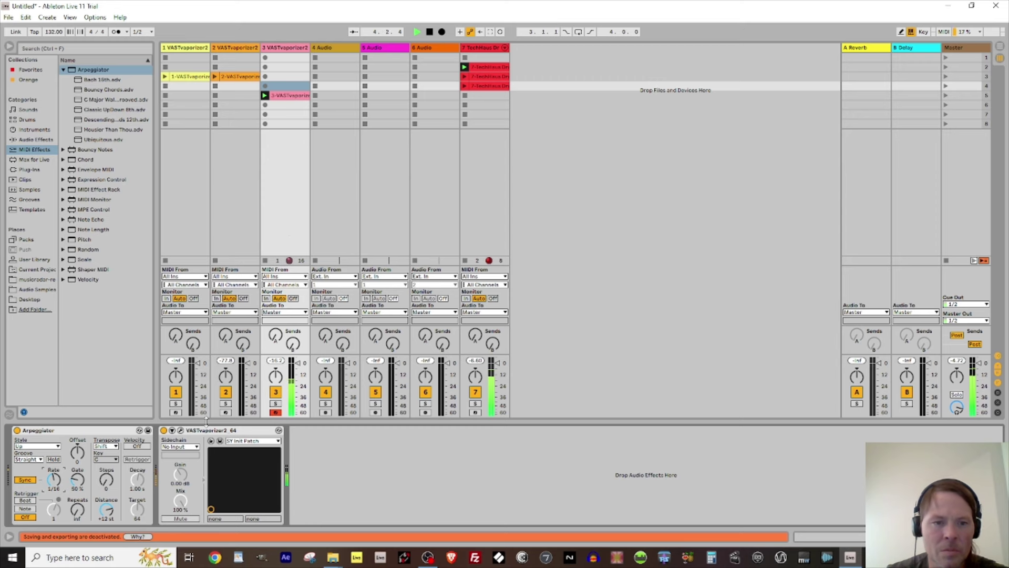
# - Open track 3's Vaporizer2 and switch its voice mode to Mono
pyautogui.click(181, 431)
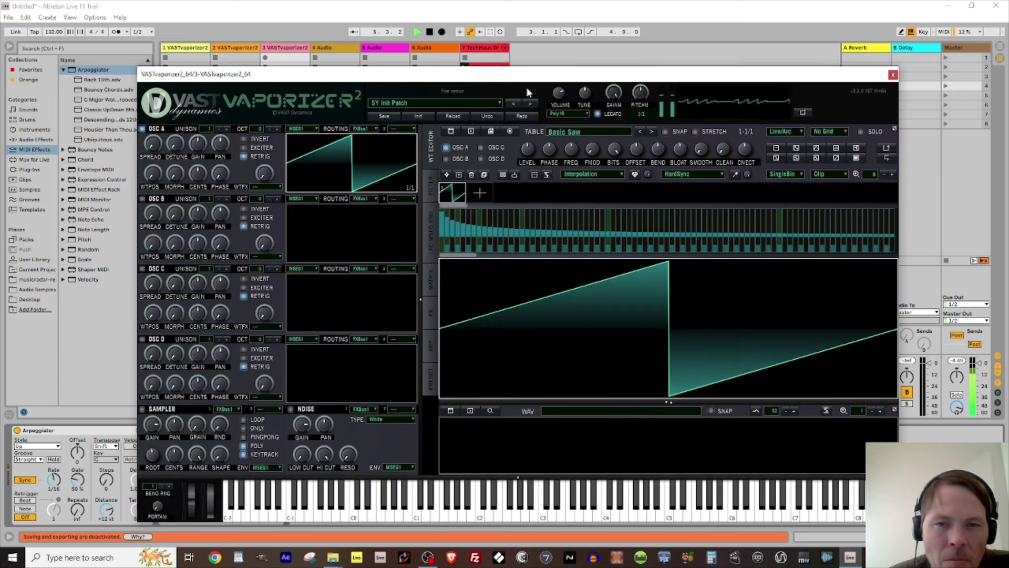
pyautogui.click(584, 114)
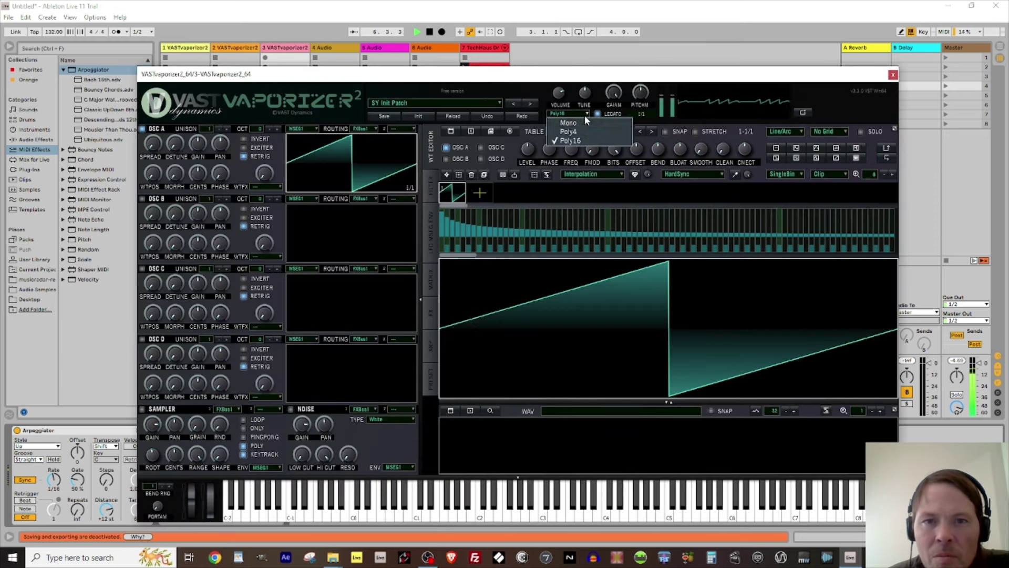
pyautogui.click(602, 121)
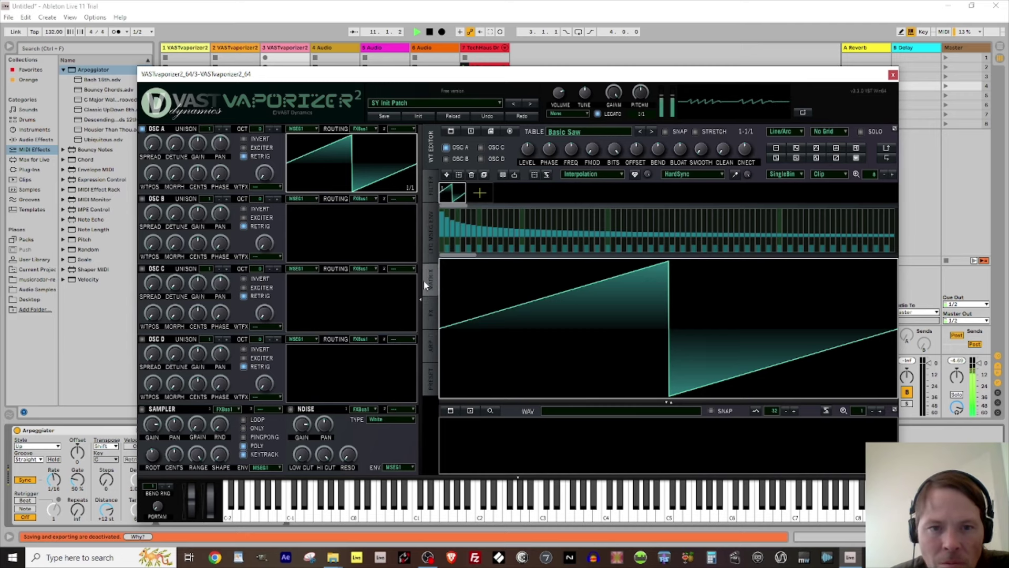
# - Shape the MSEG1 envelope with 0 ms attack, zero sustain and about 200 ms decay, and raise the decay curve slightly
pyautogui.click(430, 246)
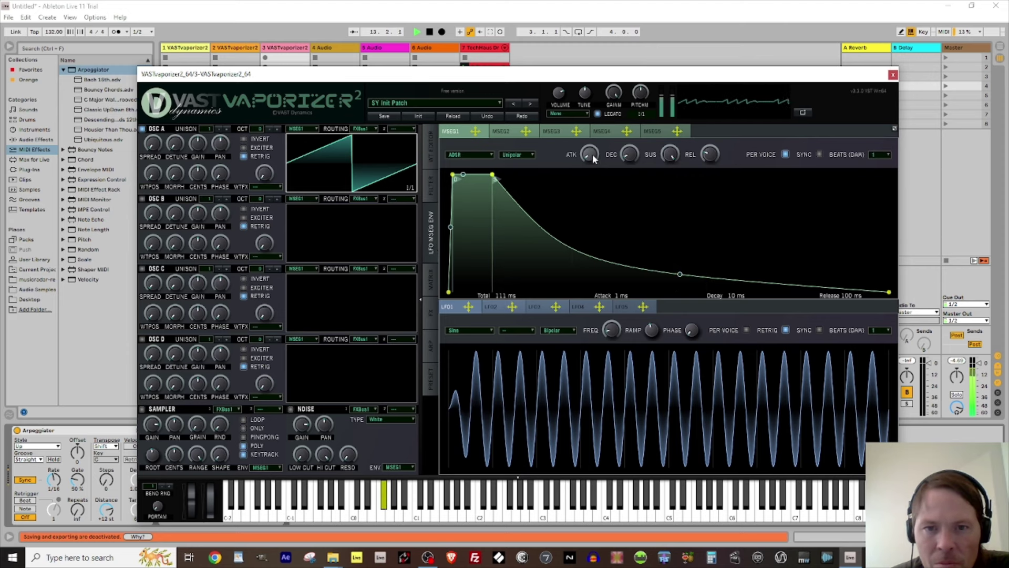
pyautogui.moveTo(591, 154); pyautogui.dragTo(604, 205)
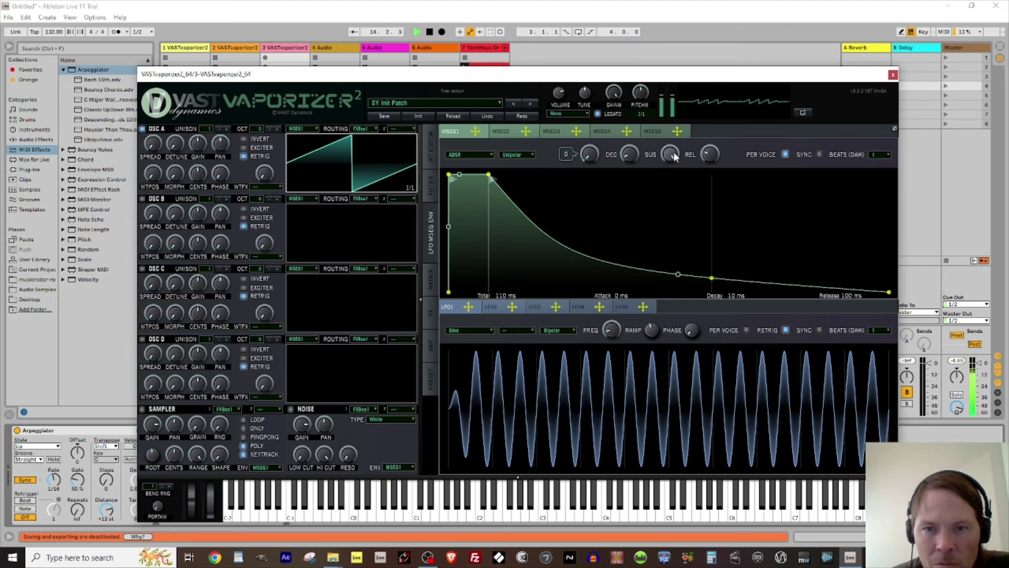
pyautogui.moveTo(670, 154); pyautogui.dragTo(647, 301)
pyautogui.moveTo(629, 155); pyautogui.dragTo(625, 136)
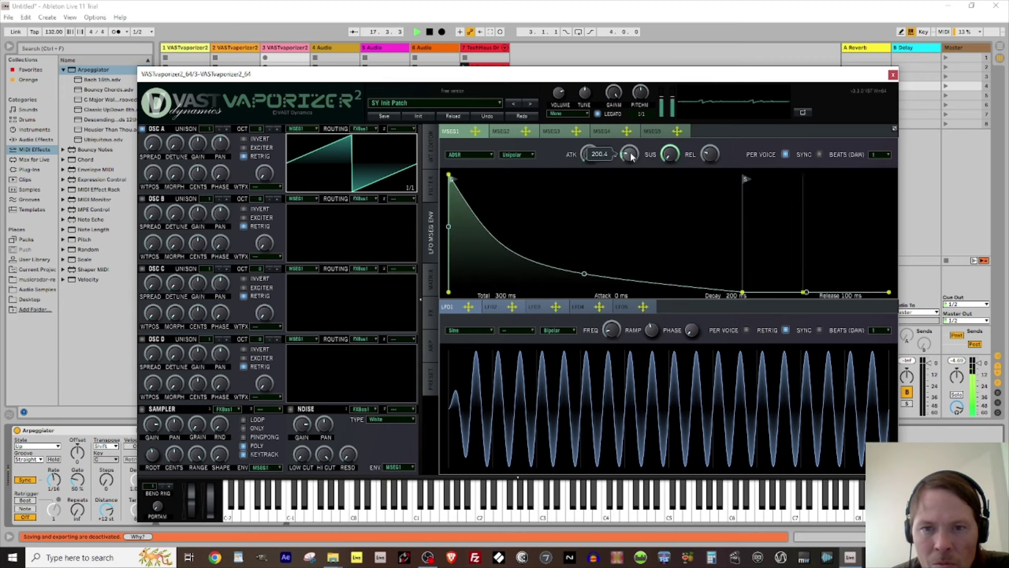
pyautogui.moveTo(584, 272)
pyautogui.mouseDown()
pyautogui.moveTo(582, 250)
pyautogui.moveTo(576, 262)
pyautogui.mouseUp()
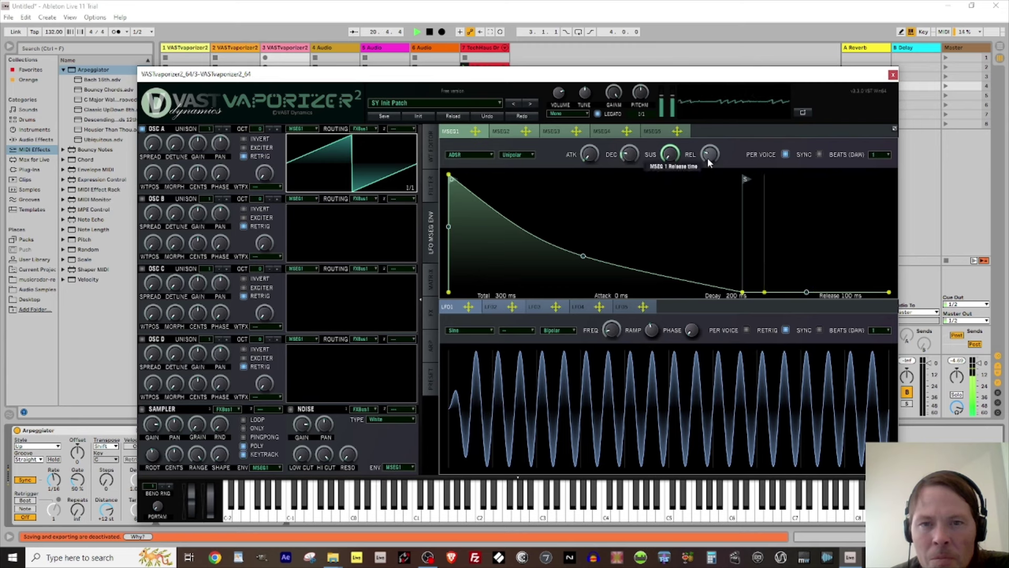
# - Route oscillator A to Filter1, enable the DQF LPF 12 filter, raise its drive and resonance, and lower its cutoff
pyautogui.click(431, 190)
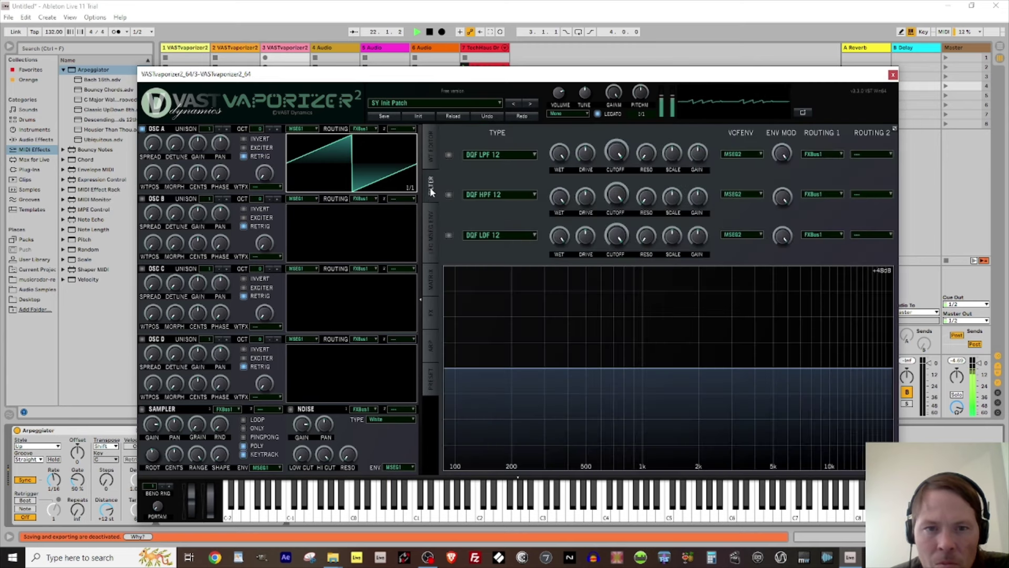
pyautogui.click(361, 132)
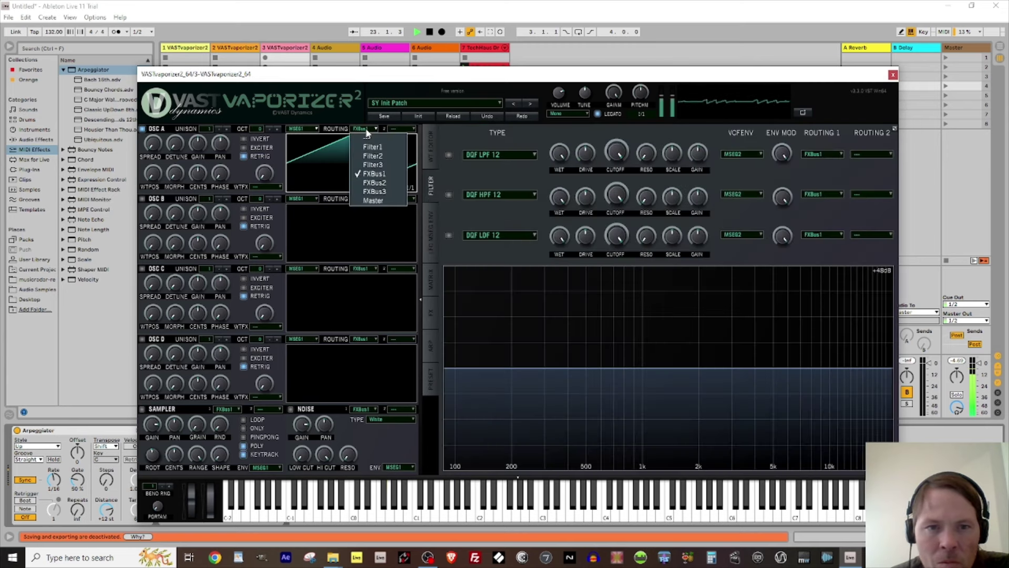
pyautogui.click(376, 155)
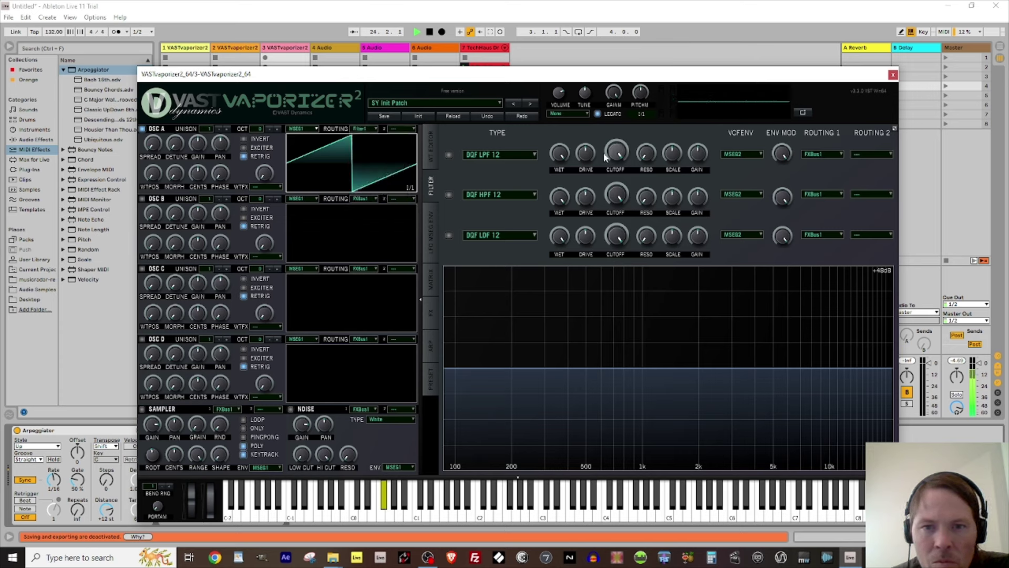
pyautogui.click(447, 155)
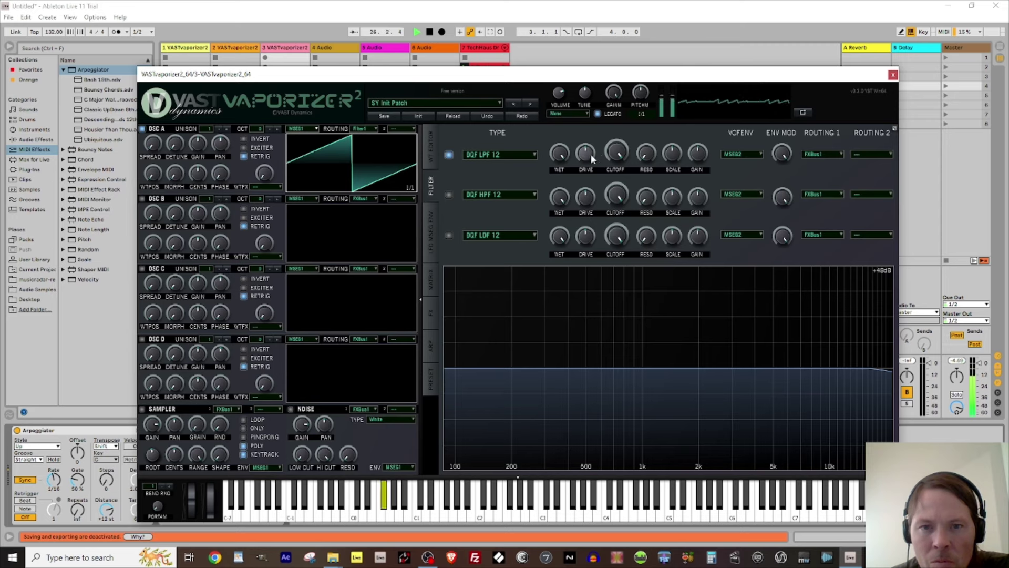
pyautogui.moveTo(589, 153); pyautogui.dragTo(712, 161)
# - Try the low-pass filter's envelope modulation at about -65.6, return it to 100, and keep MSEG2 as the filter envelope
pyautogui.moveTo(782, 158); pyautogui.dragTo(783, 138)
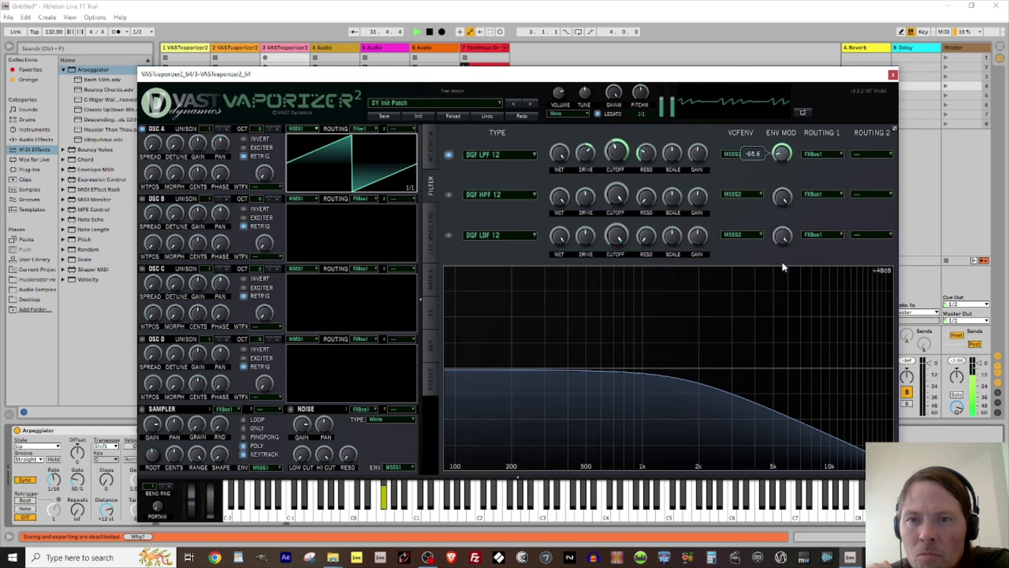
pyautogui.moveTo(782, 159); pyautogui.dragTo(780, 153)
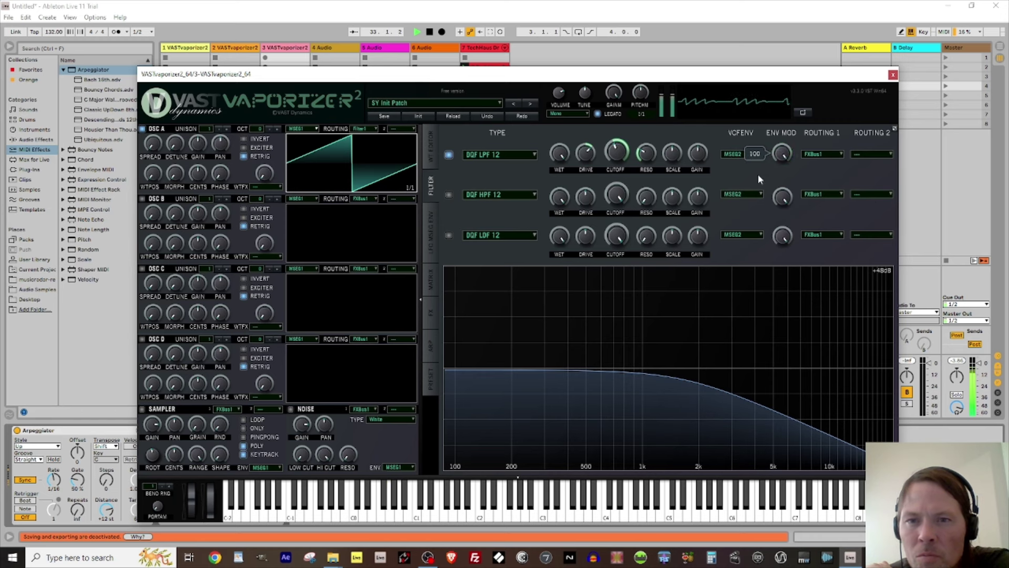
pyautogui.click(759, 156)
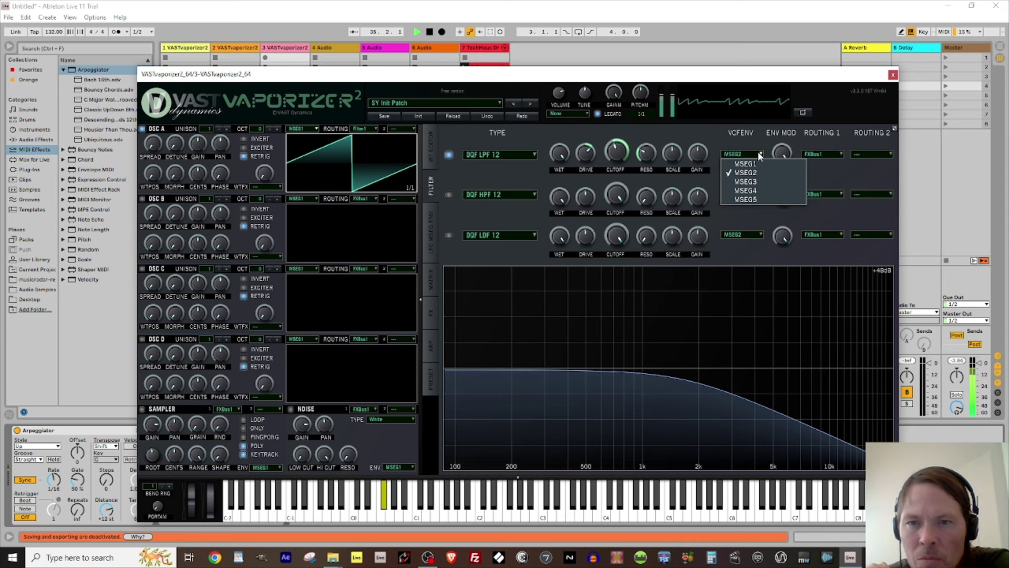
pyautogui.click(752, 169)
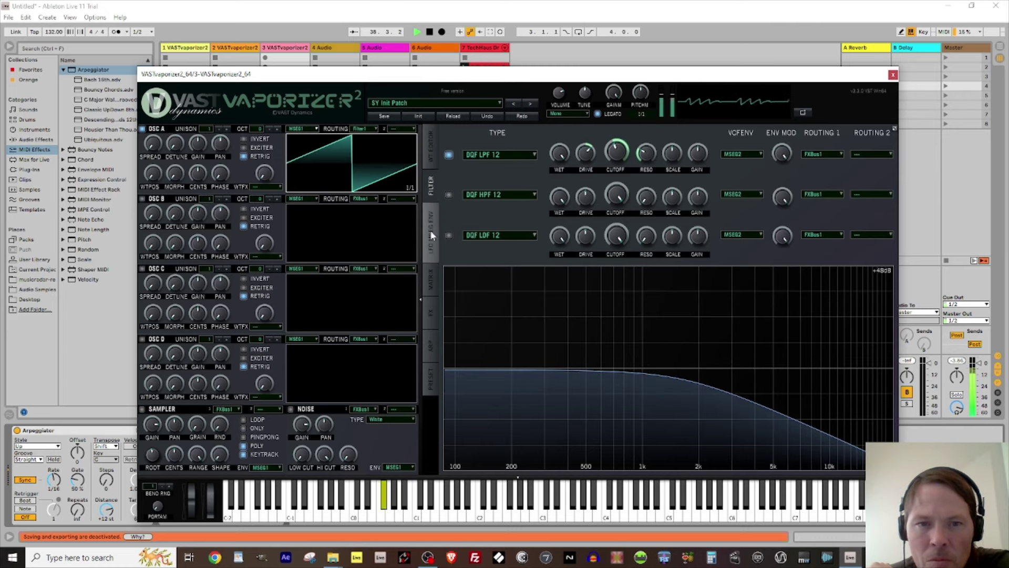
# - Shape the MSEG2 envelope with 0 ms attack, about 9 ms decay, roughly half sustain and about 368 ms release
pyautogui.click(430, 253)
pyautogui.click(513, 131)
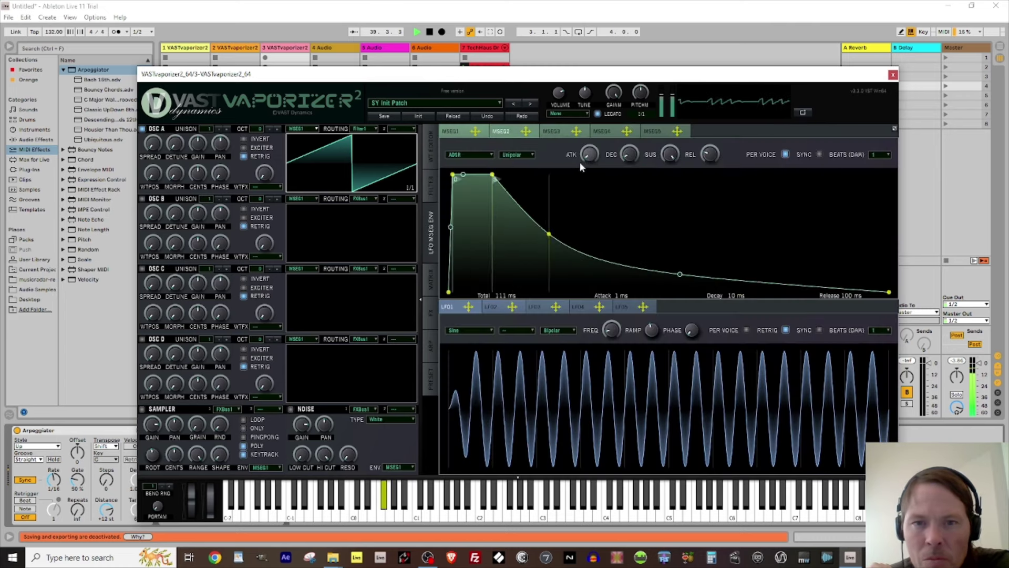
pyautogui.moveTo(595, 154); pyautogui.dragTo(673, 216)
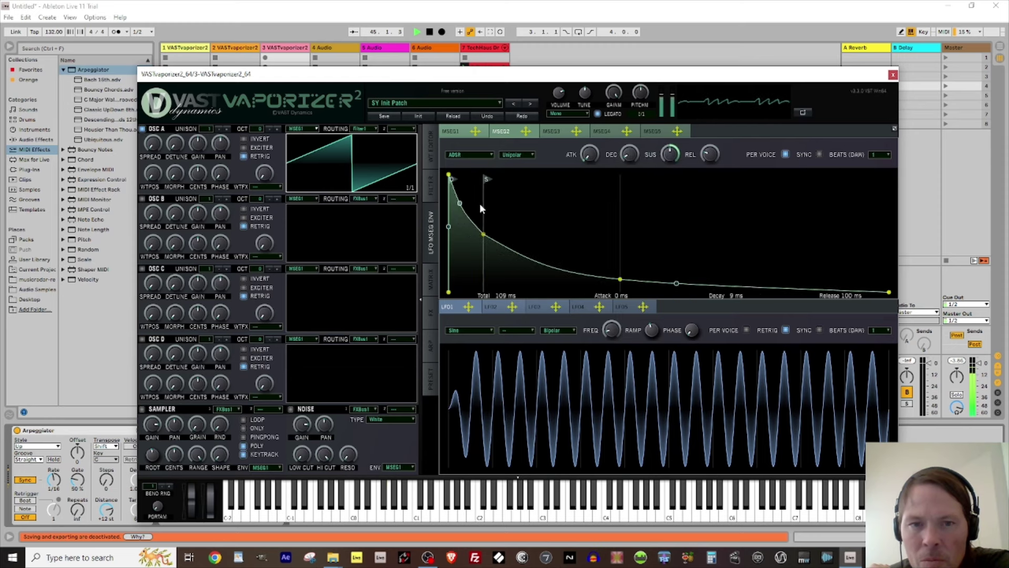
pyautogui.moveTo(697, 158); pyautogui.dragTo(715, 142)
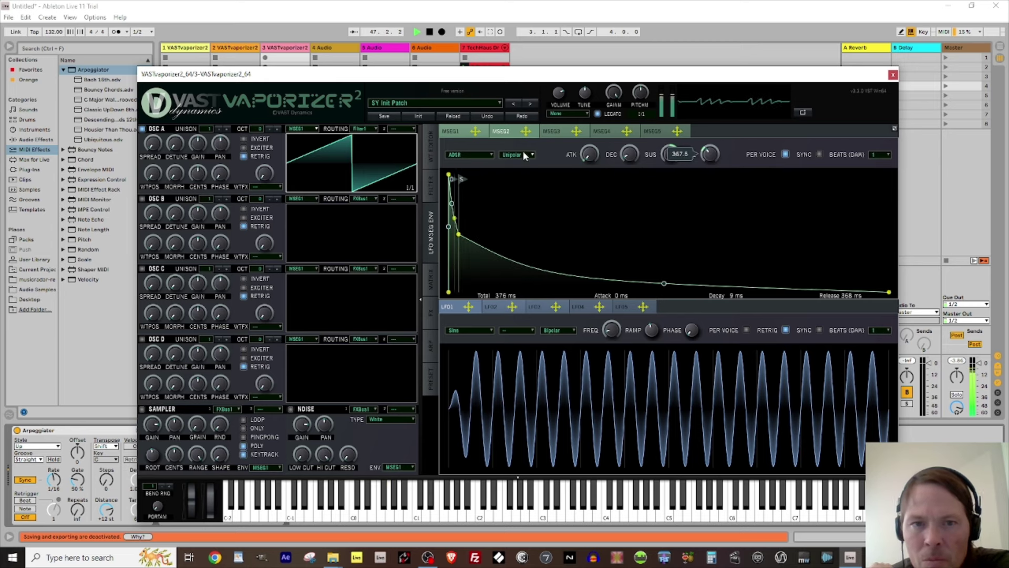
# - Steepen MSEG1's decay curve, set its release to about 517 ms, enable sync and disable per-voice operation
pyautogui.click(451, 132)
pyautogui.moveTo(584, 257); pyautogui.dragTo(549, 260)
pyautogui.moveTo(708, 159); pyautogui.dragTo(712, 140)
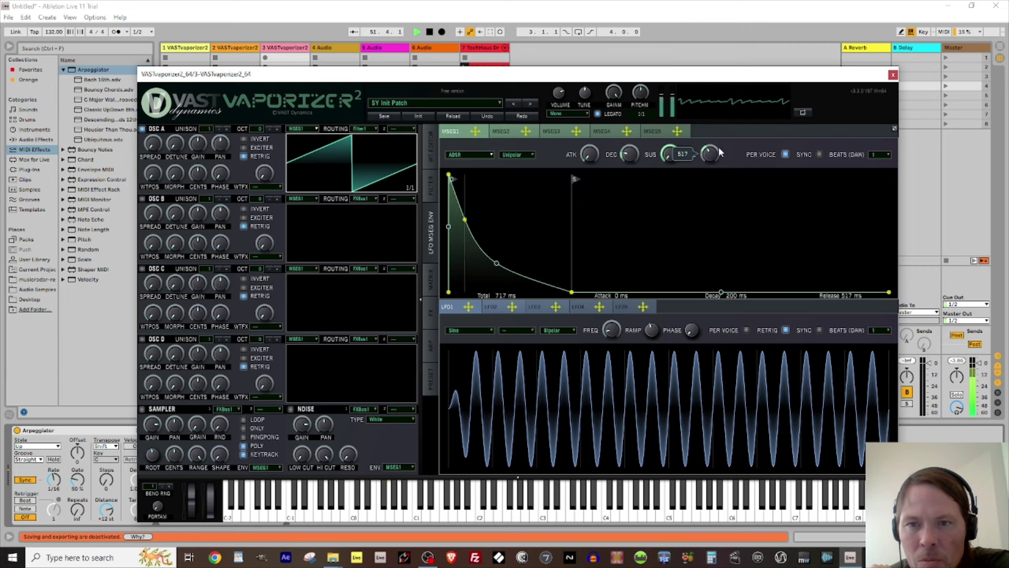
pyautogui.click(820, 154)
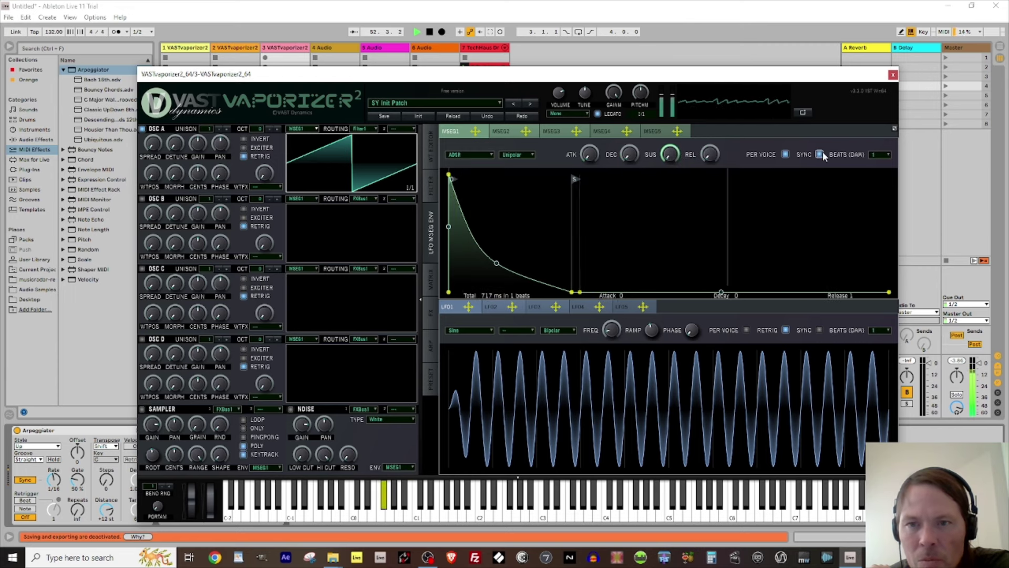
pyautogui.click(785, 154)
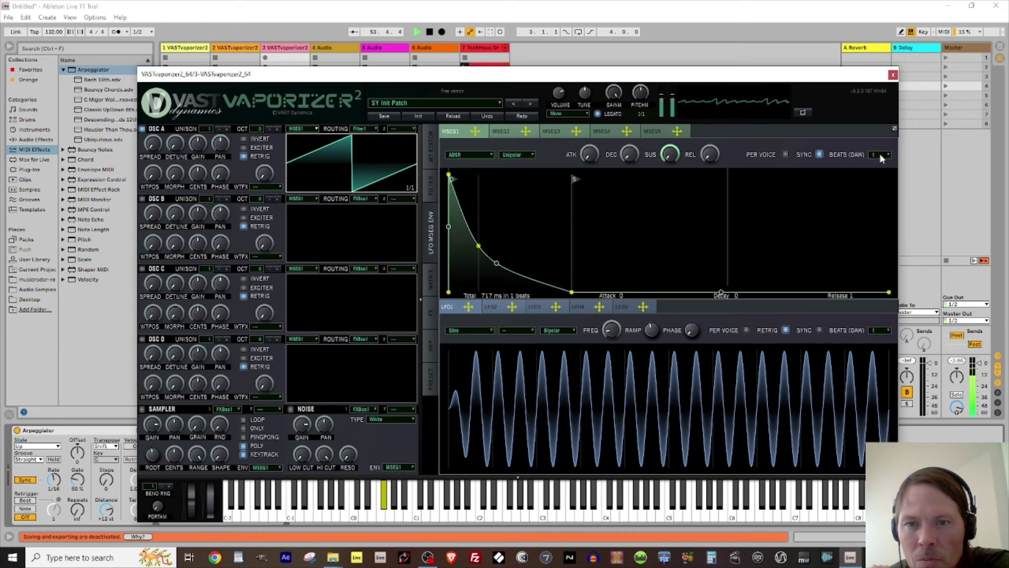
# - Enable sync and disable per-voice operation for MSEG2, and move its sustain point slightly later and higher
pyautogui.click(502, 131)
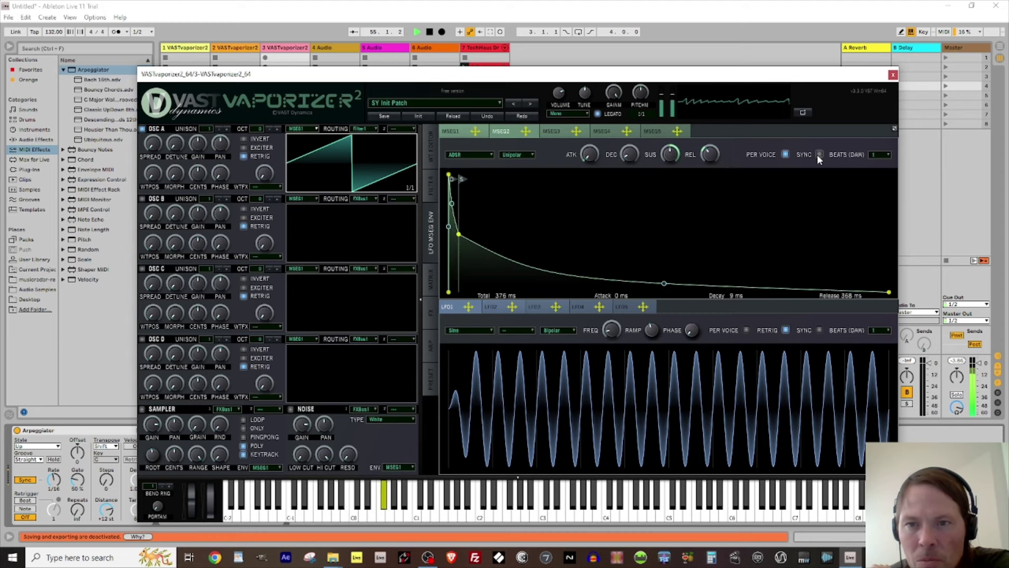
pyautogui.click(817, 154)
pyautogui.click(786, 154)
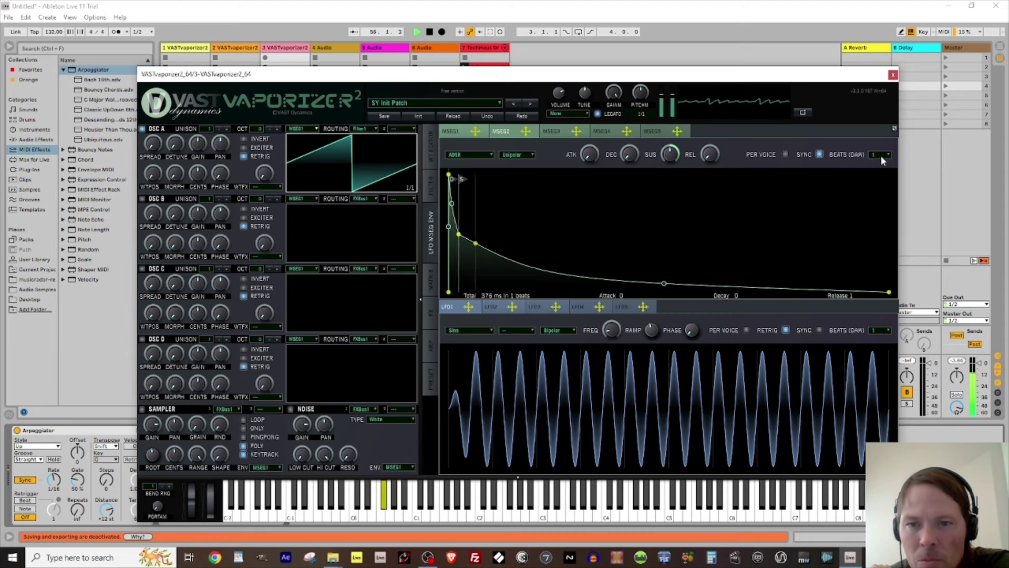
pyautogui.moveTo(461, 237); pyautogui.dragTo(476, 230)
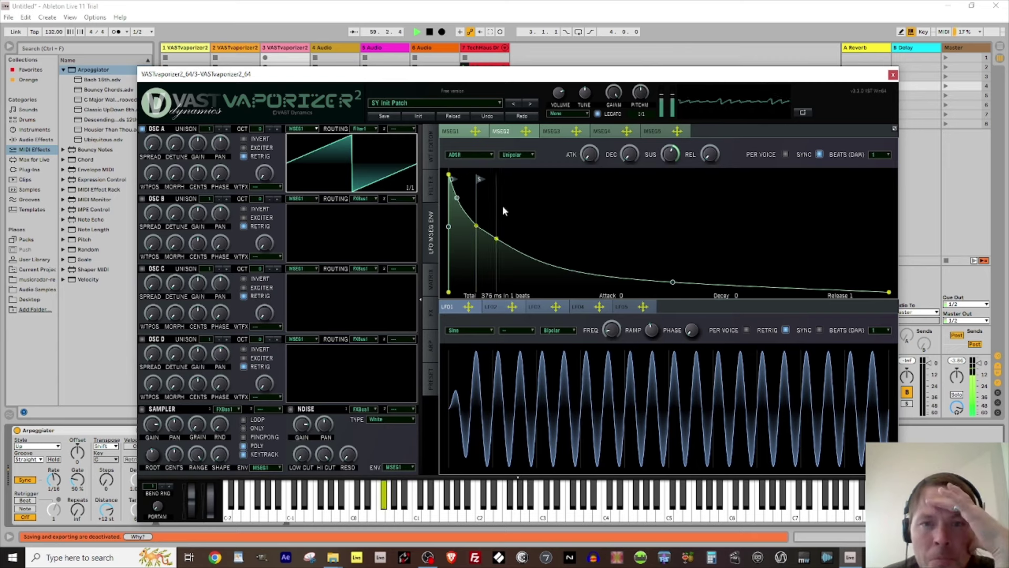
# - Try the low-pass filter's envelope modulation at about -76.8 and return it to 100
pyautogui.click(432, 185)
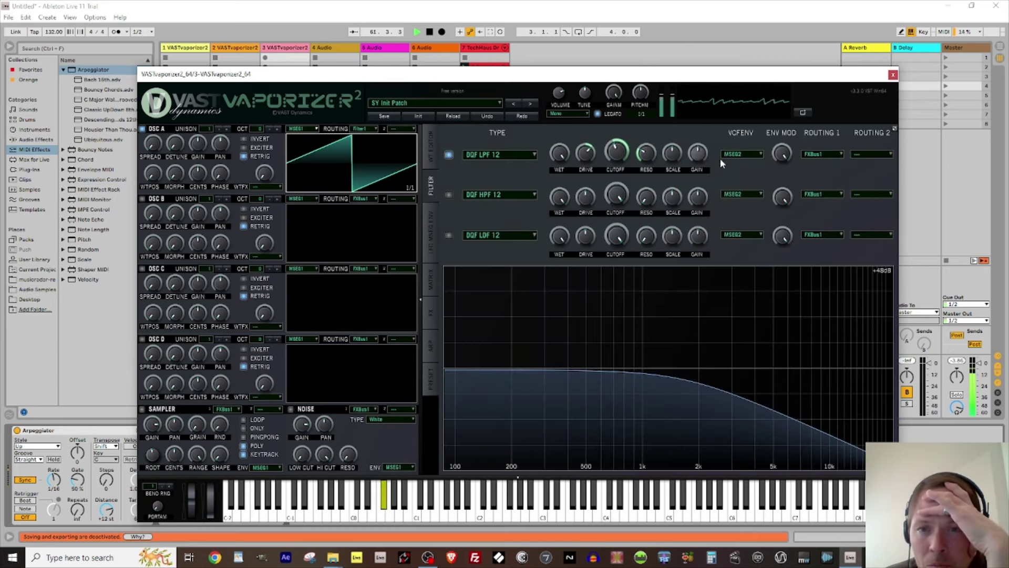
pyautogui.moveTo(779, 185); pyautogui.dragTo(787, 272)
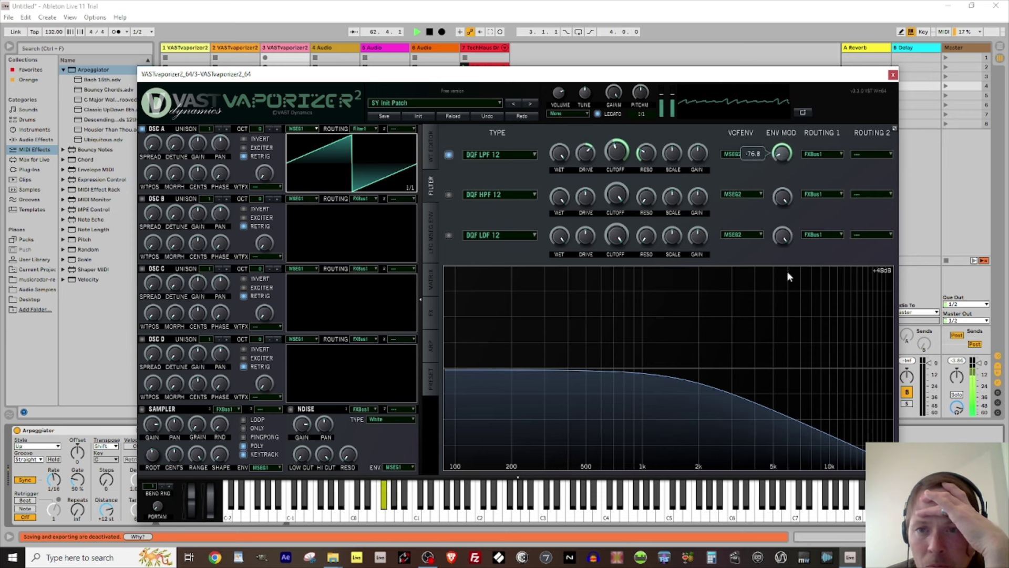
pyautogui.moveTo(789, 167); pyautogui.dragTo(787, 134)
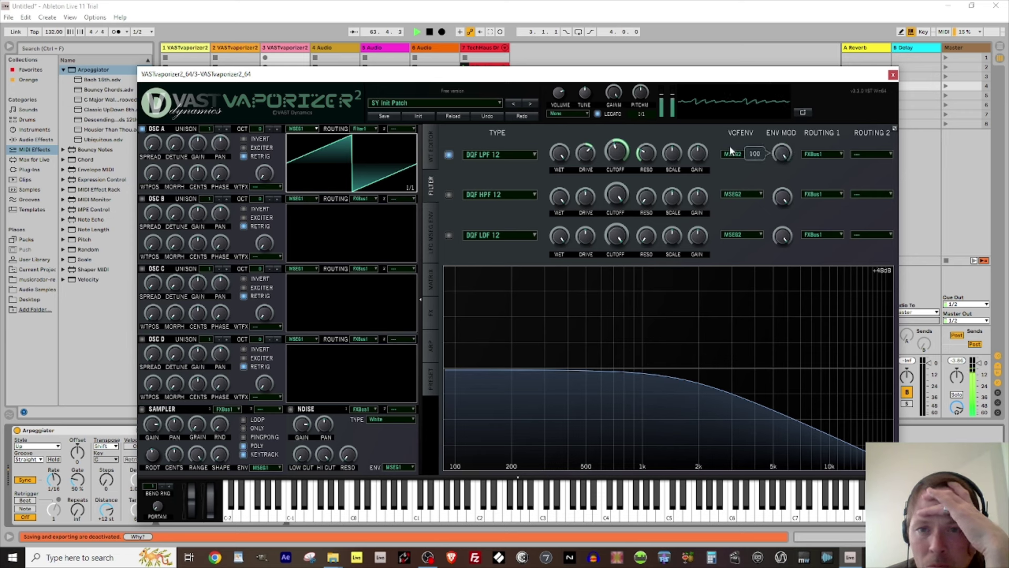
# - Raise the low-pass filter's gain and slightly increase its scale amount
pyautogui.moveTo(697, 154); pyautogui.dragTo(704, 126)
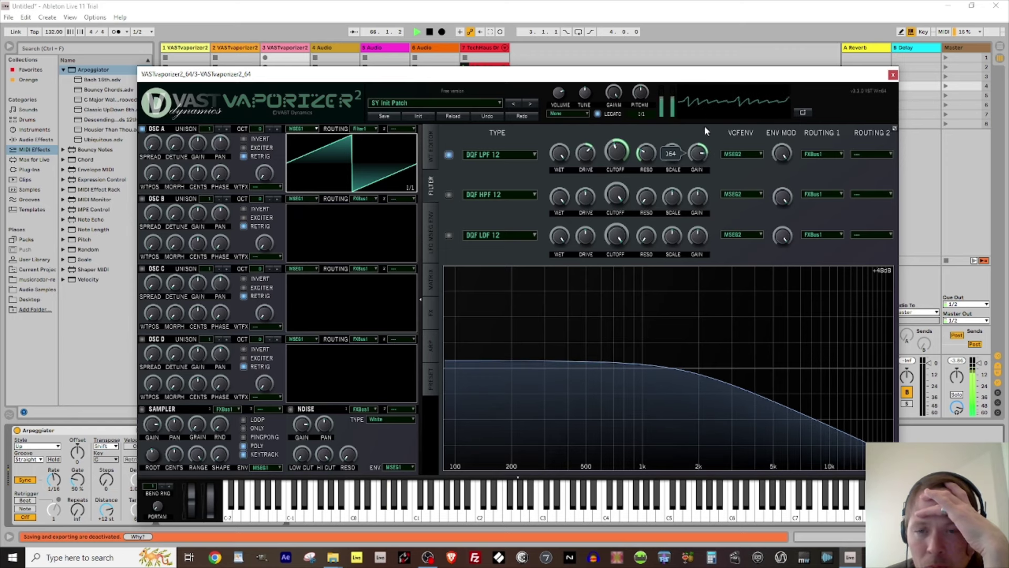
pyautogui.moveTo(673, 151)
pyautogui.mouseDown()
pyautogui.moveTo(678, 126)
pyautogui.moveTo(677, 149)
pyautogui.mouseUp()
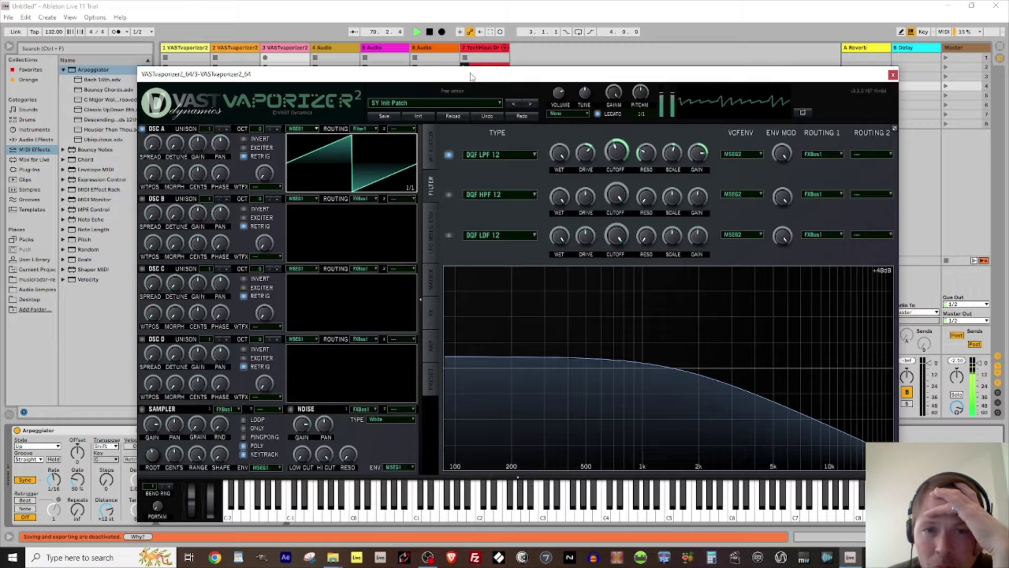
pyautogui.moveTo(471, 77); pyautogui.dragTo(717, 57)
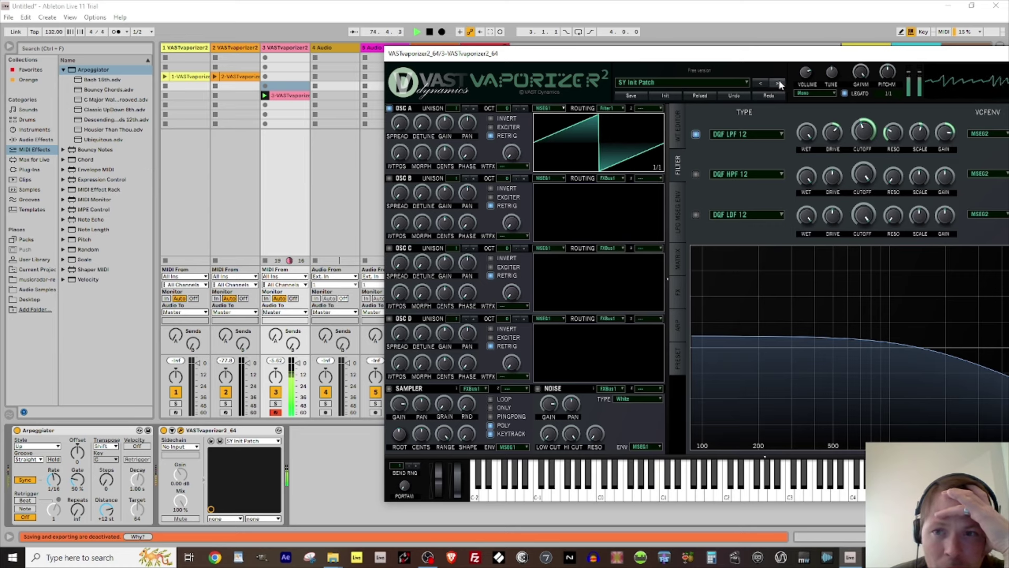
pyautogui.moveTo(791, 55); pyautogui.dragTo(502, 57)
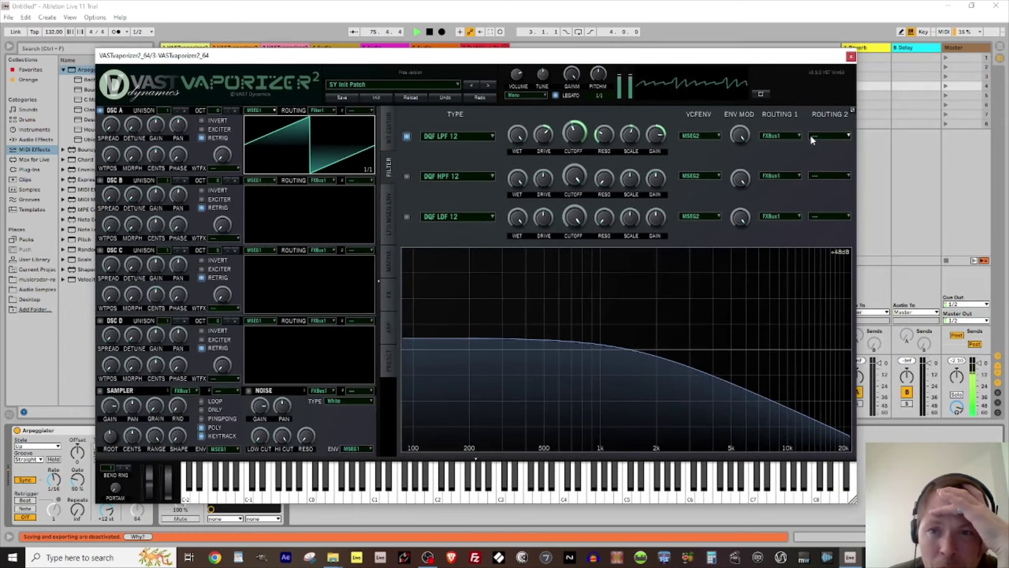
# - Enable the FX bus 1 compressor with a low-mid crossover near 729 Hz and low-band threshold of -33.28 dB, and adjust its low gain
pyautogui.click(388, 296)
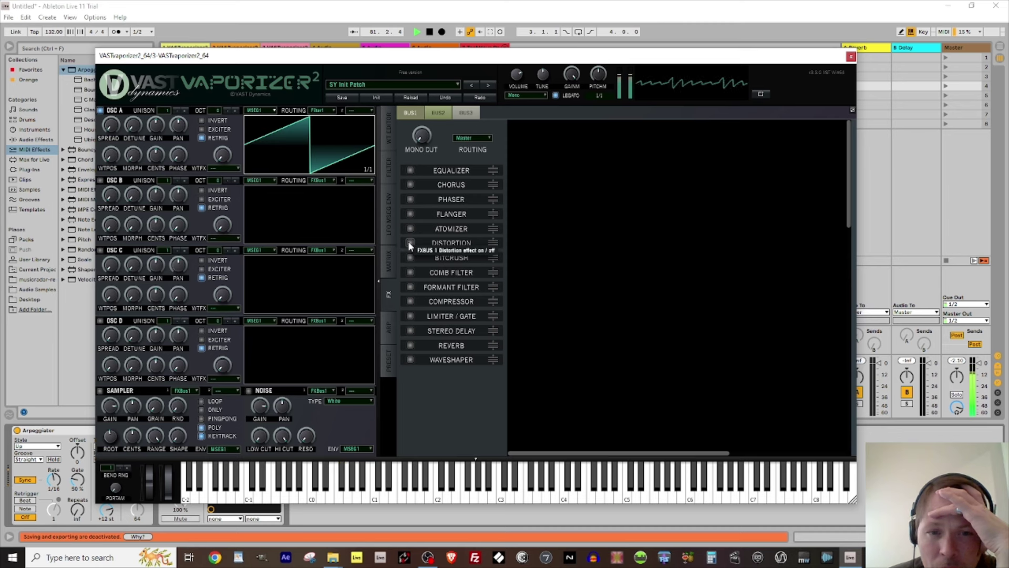
pyautogui.click(410, 302)
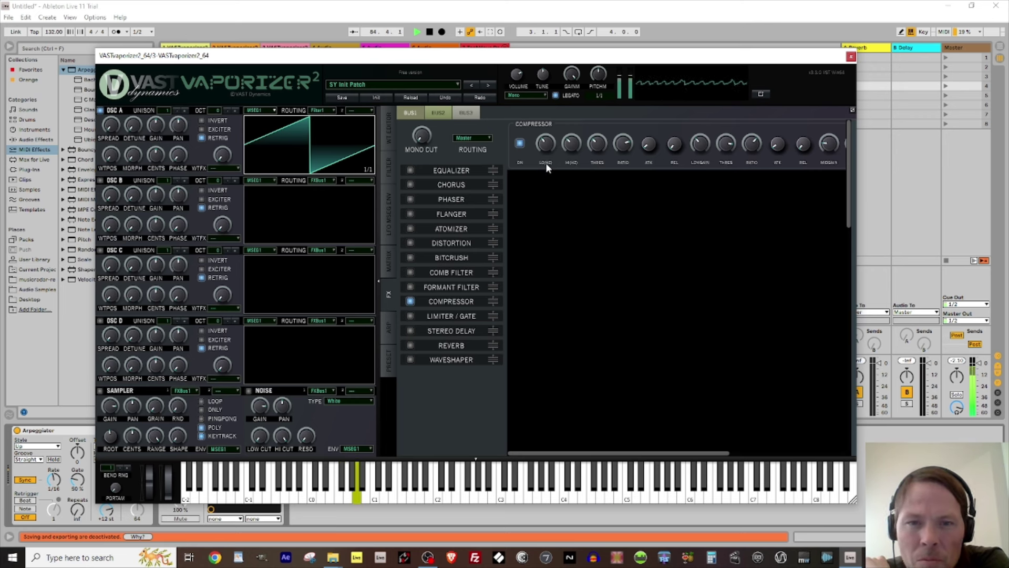
pyautogui.moveTo(548, 144); pyautogui.dragTo(546, 169)
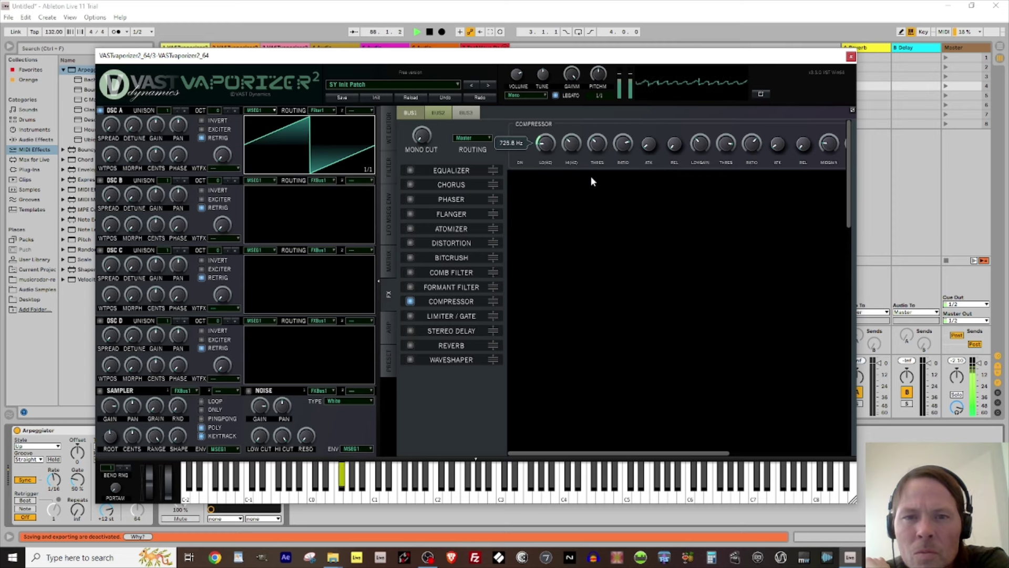
pyautogui.moveTo(599, 149); pyautogui.dragTo(600, 127)
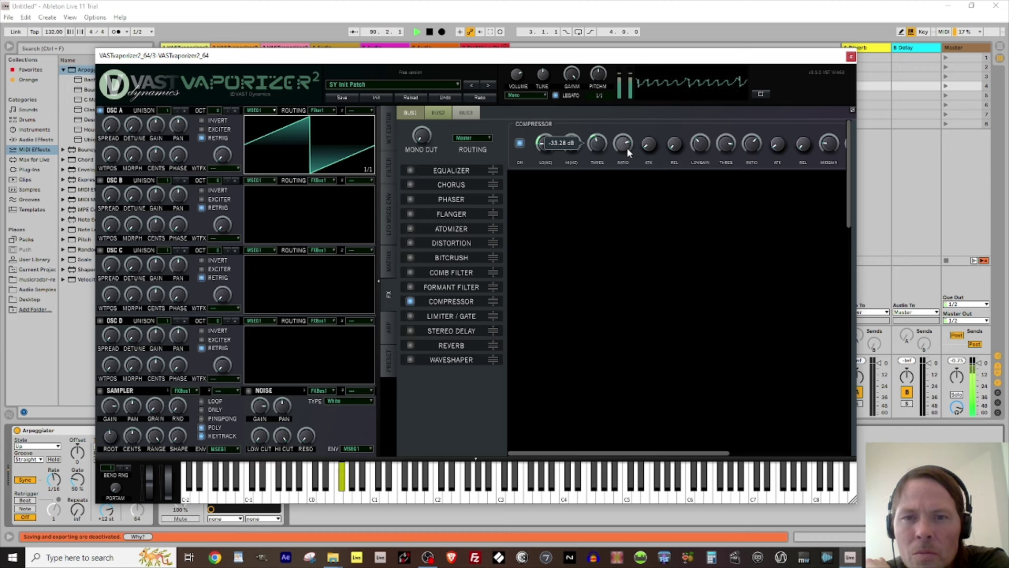
pyautogui.moveTo(705, 144); pyautogui.dragTo(705, 130)
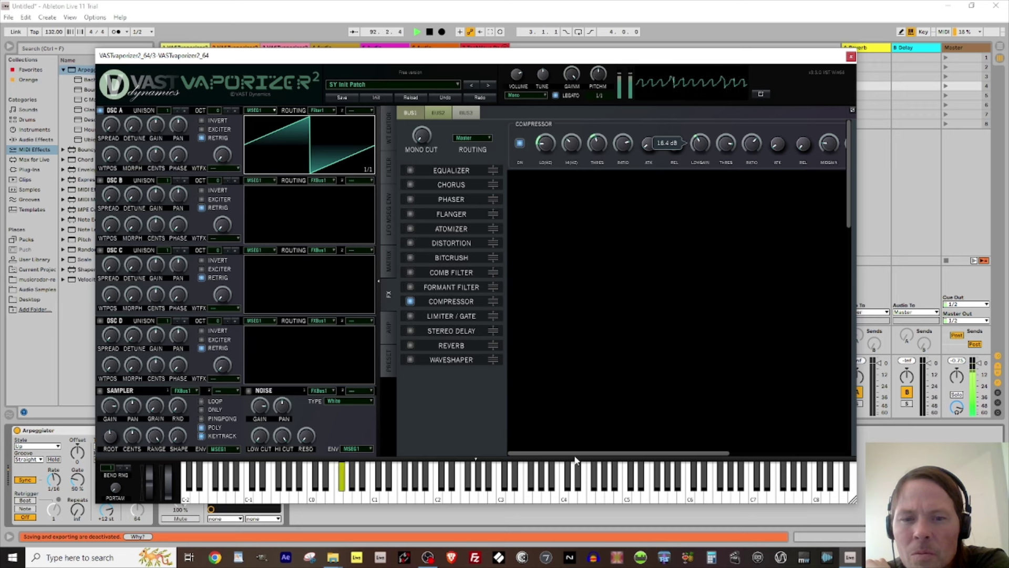
# - Adjust the compressor's next threshold, beside the low gain, and set its mid gain to about 12.16 dB
pyautogui.moveTo(574, 452); pyautogui.dragTo(662, 451)
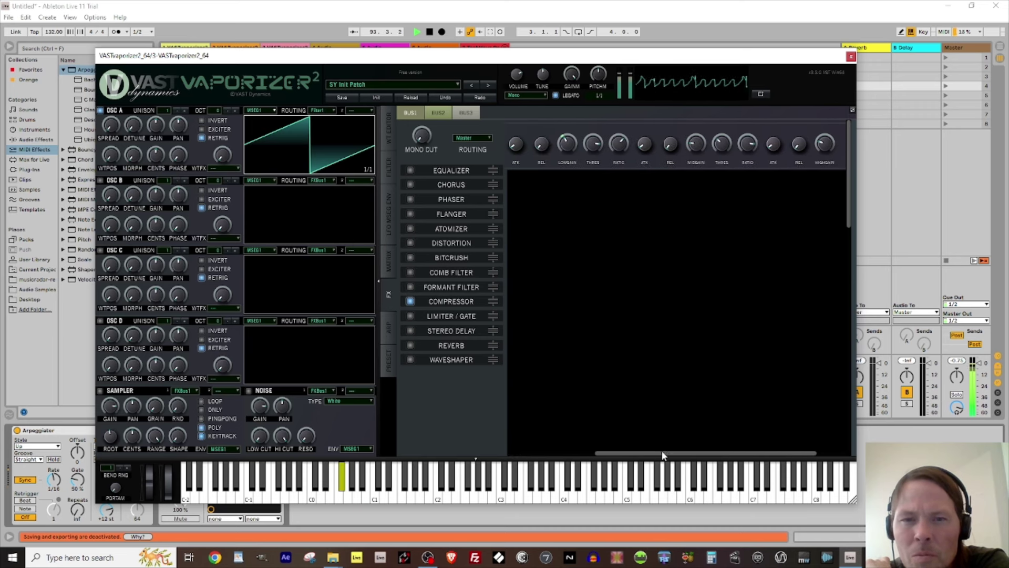
pyautogui.moveTo(596, 144); pyautogui.dragTo(630, 181)
pyautogui.moveTo(671, 146); pyautogui.dragTo(693, 131)
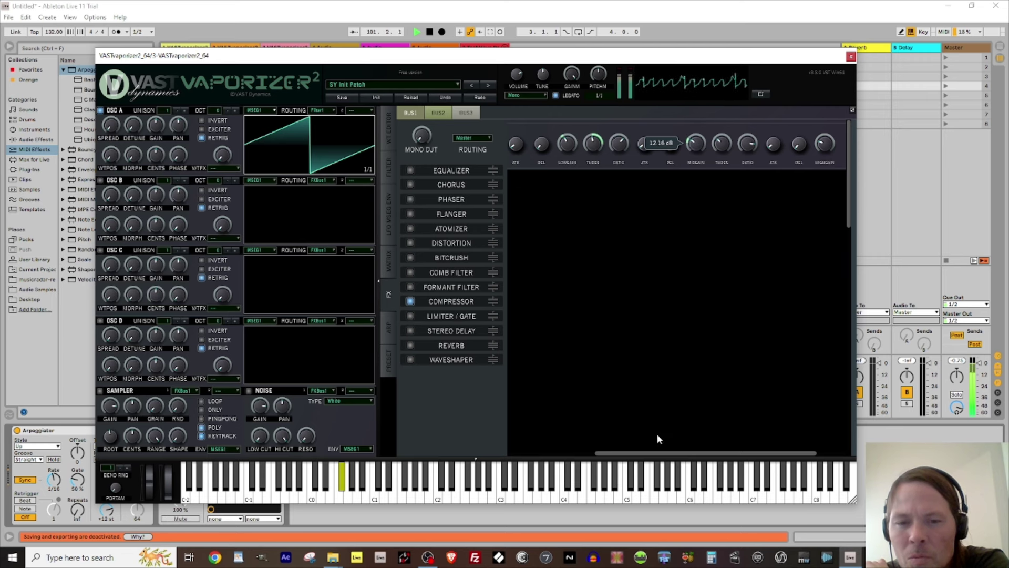
pyautogui.moveTo(646, 455); pyautogui.dragTo(675, 455)
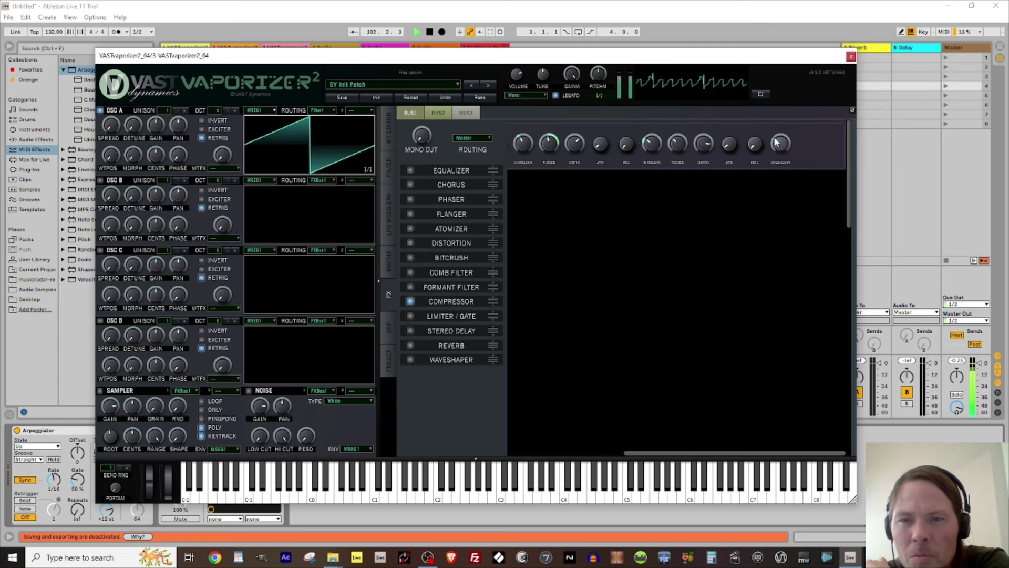
# - Raise the compressor's high gain, lower the threshold beside the mid gain, fine-tune the mid gain and close the synth window
pyautogui.moveTo(780, 138)
pyautogui.moveTo(780, 138); pyautogui.dragTo(783, 100)
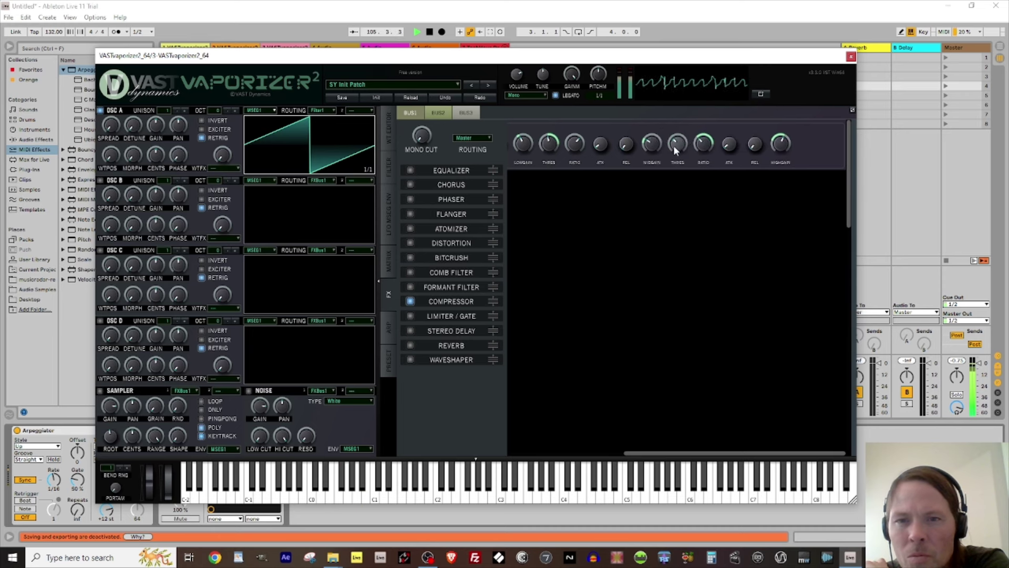
pyautogui.moveTo(677, 139); pyautogui.dragTo(670, 169)
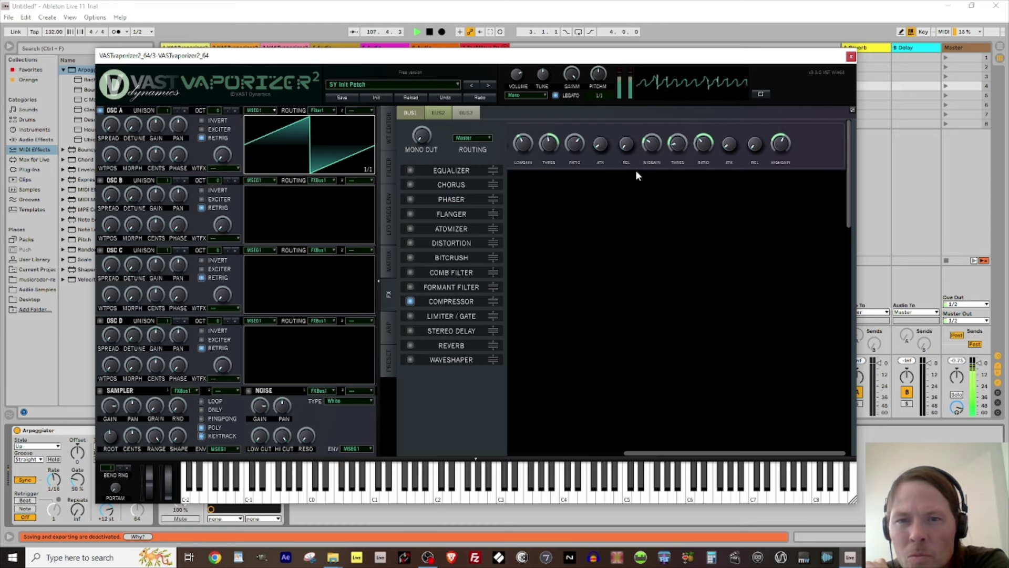
pyautogui.moveTo(651, 143)
pyautogui.mouseDown()
pyautogui.moveTo(654, 114)
pyautogui.moveTo(654, 180)
pyautogui.moveTo(654, 162)
pyautogui.mouseUp()
pyautogui.click(850, 57)
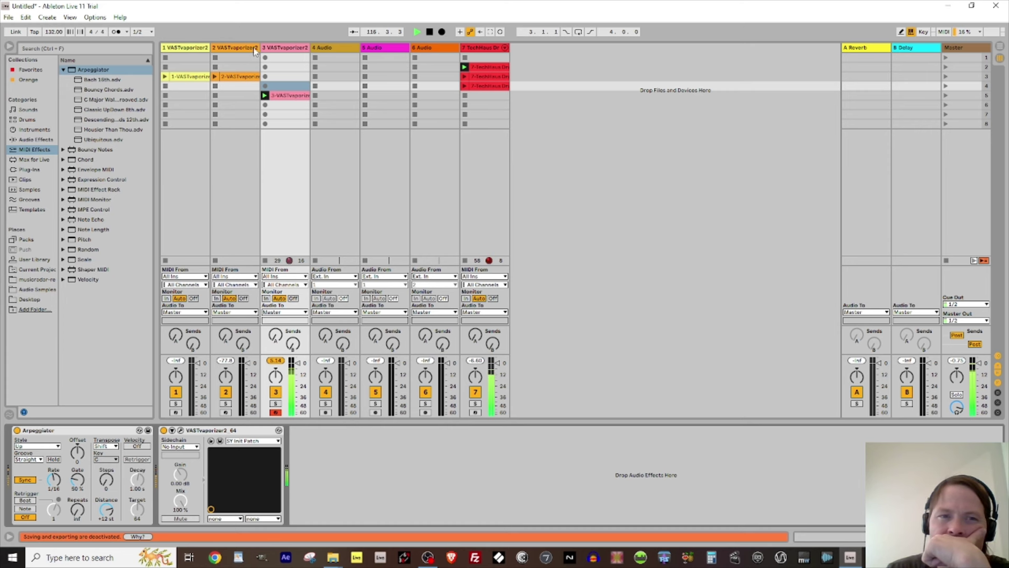
# - Add a Glue Compressor from the Dynamics audio effects after Vaporizer2 on track 3
pyautogui.click(36, 140)
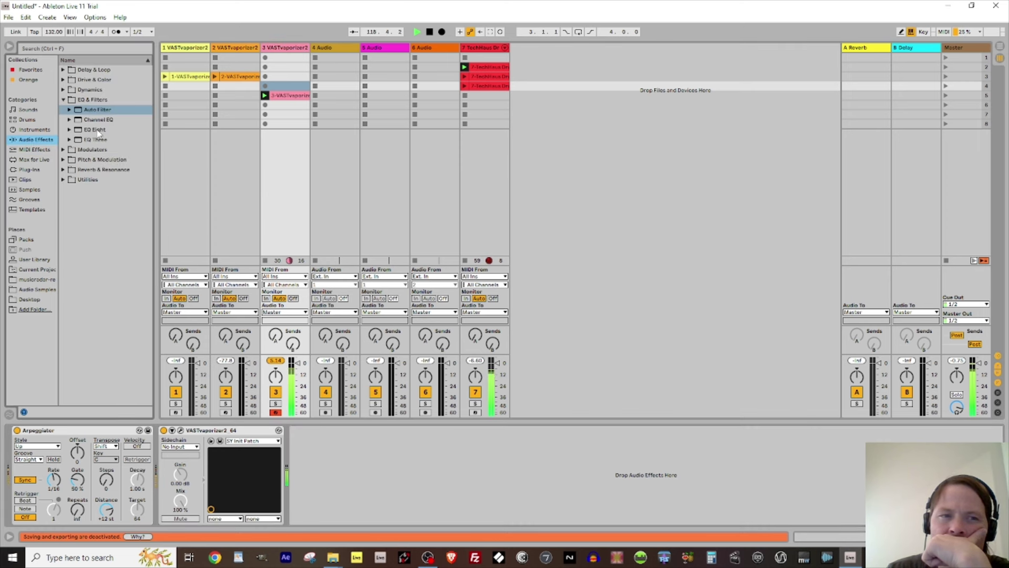
pyautogui.click(64, 99)
pyautogui.click(63, 90)
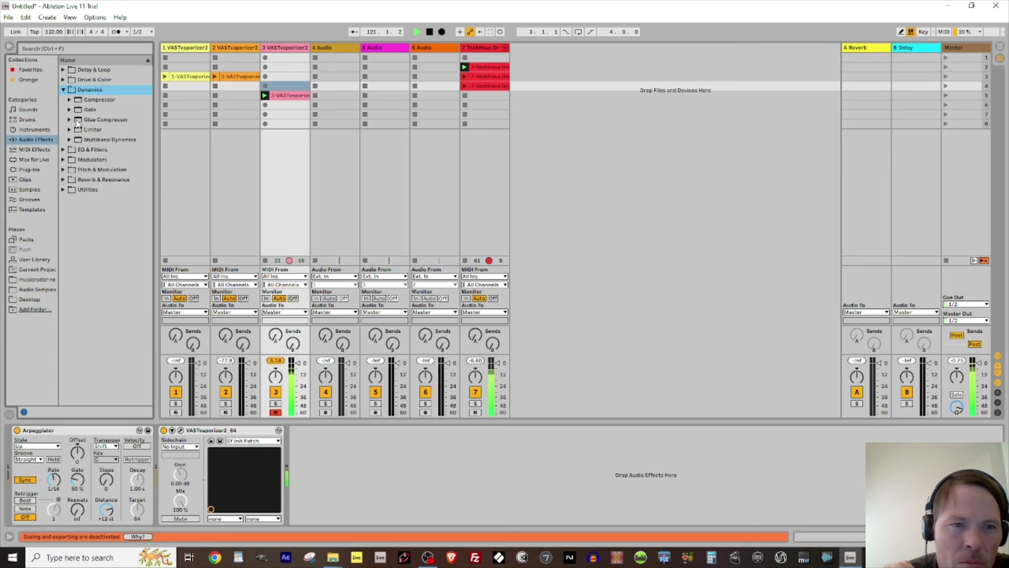
pyautogui.moveTo(78, 122); pyautogui.dragTo(150, 105)
pyautogui.moveTo(344, 215); pyautogui.dragTo(390, 459)
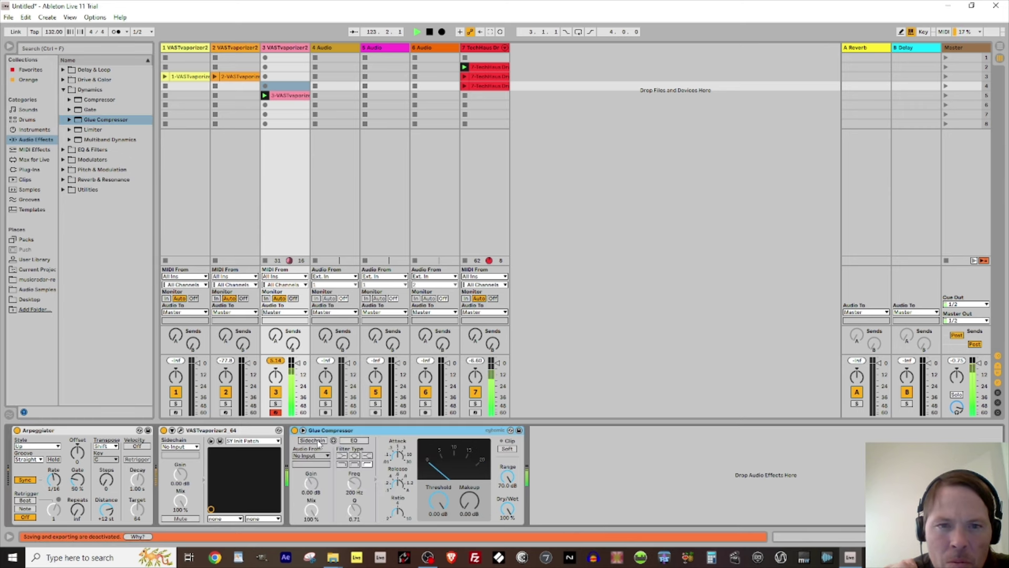
# - Sidechain the Glue Compressor from 7-TechHaus Drums and set its threshold to -21.0 dB
pyautogui.click(317, 440)
pyautogui.click(321, 456)
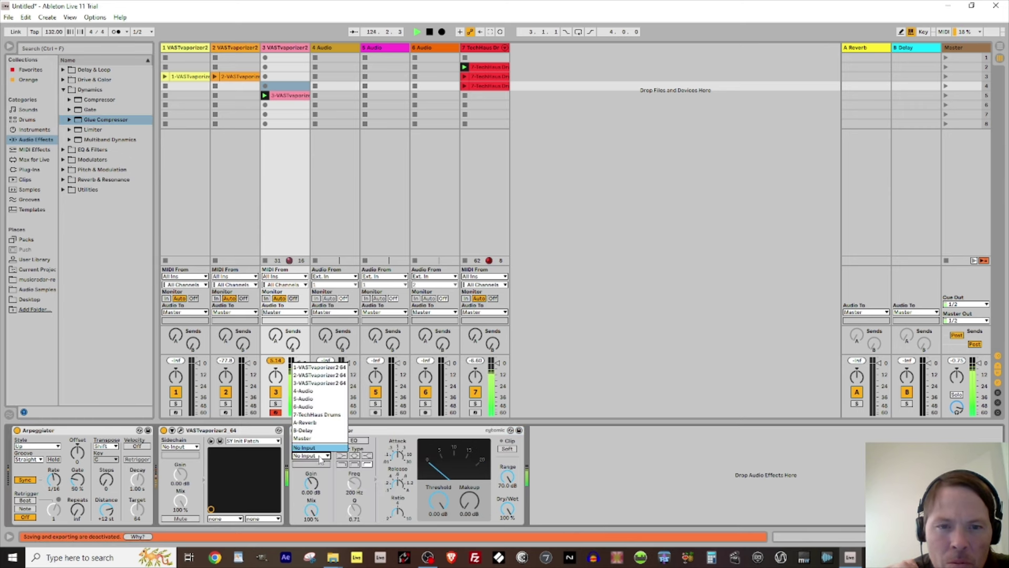
pyautogui.click(320, 415)
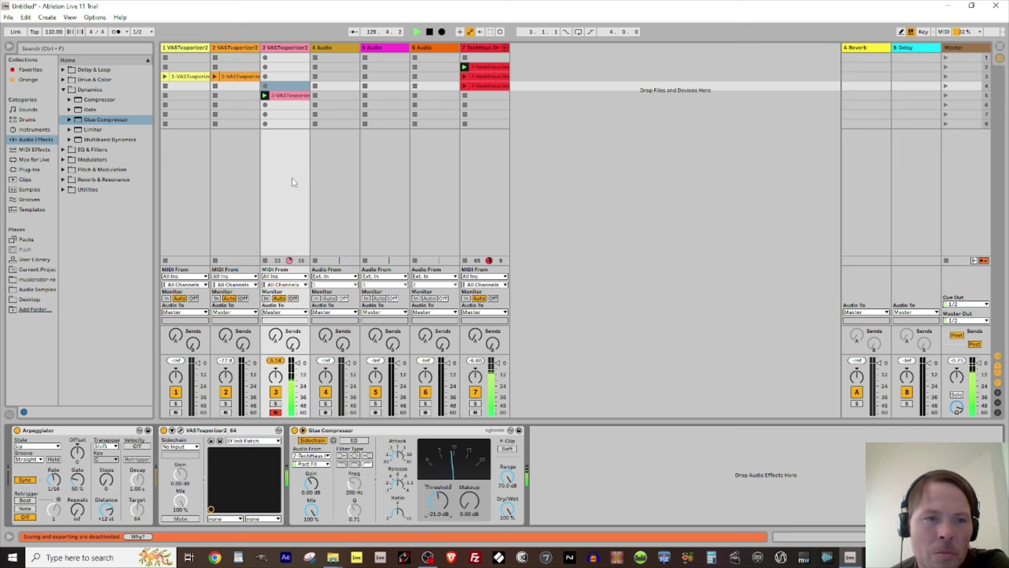
# - Add the OTT Multiband Dynamics preset after the Glue Compressor and swap it for the Flatline preset
pyautogui.click(70, 140)
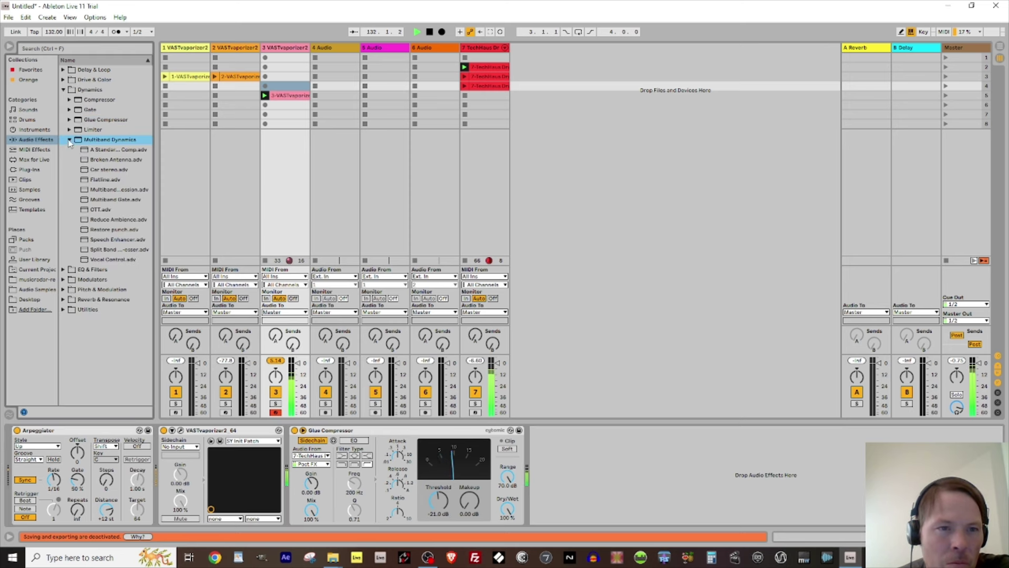
pyautogui.click(85, 210)
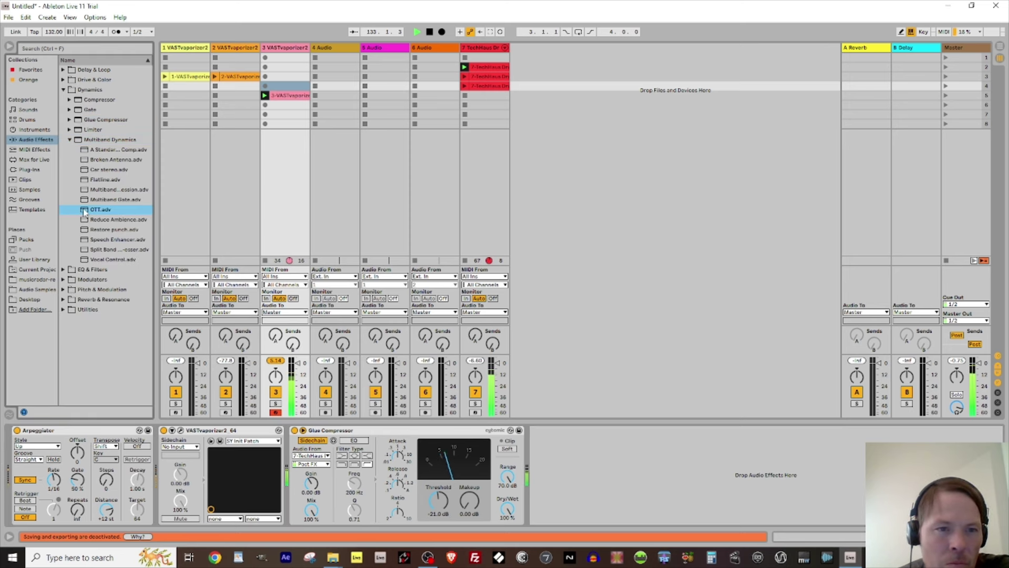
pyautogui.moveTo(560, 436); pyautogui.dragTo(588, 451)
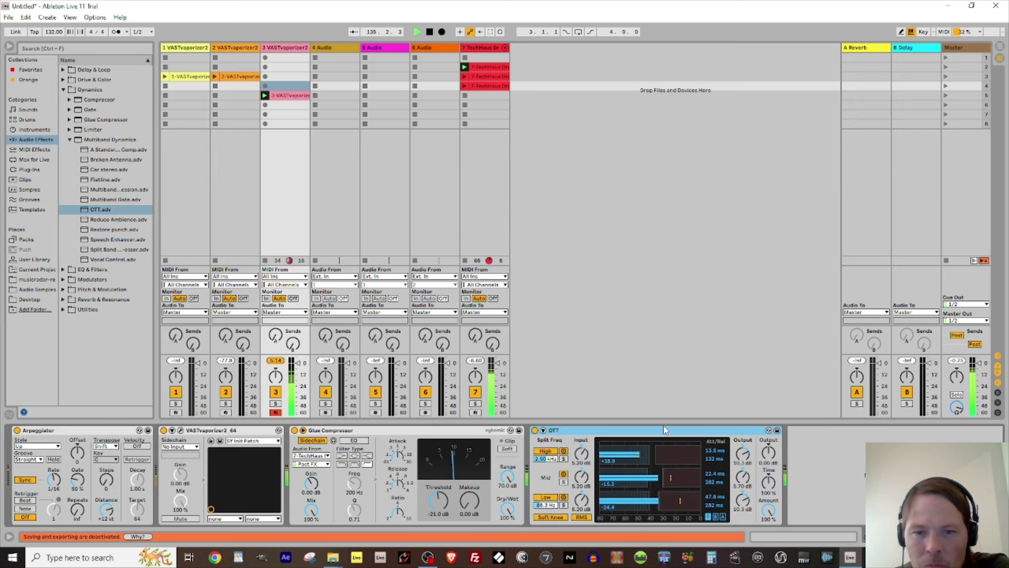
pyautogui.click(769, 431)
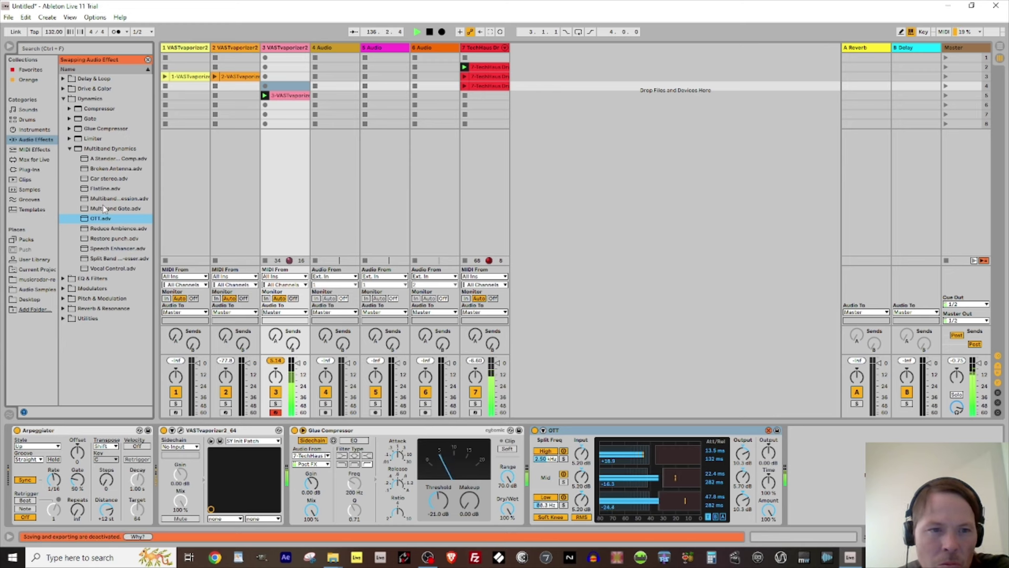
pyautogui.click(102, 189)
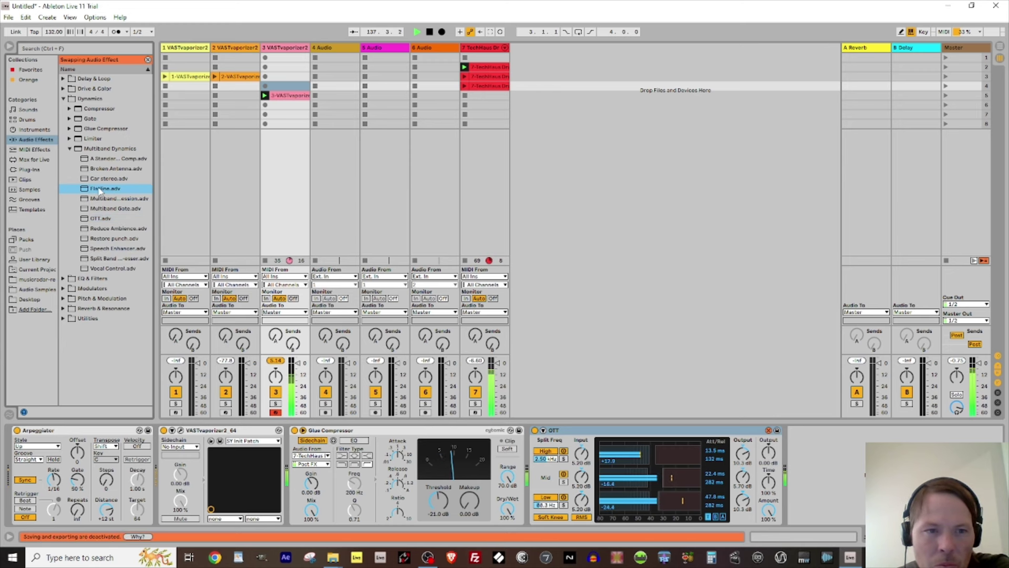
pyautogui.doubleClick(100, 189)
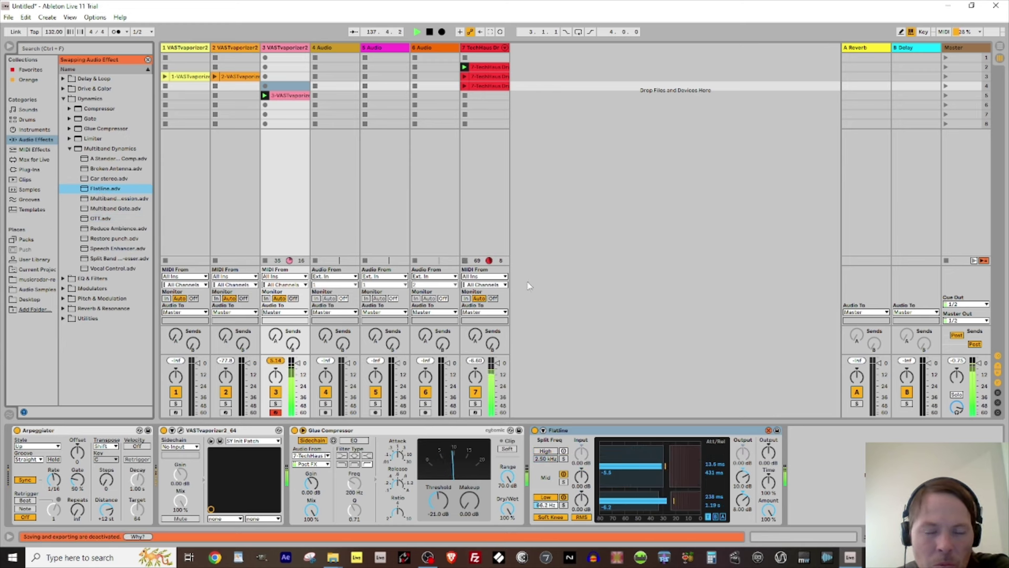
pyautogui.click(769, 430)
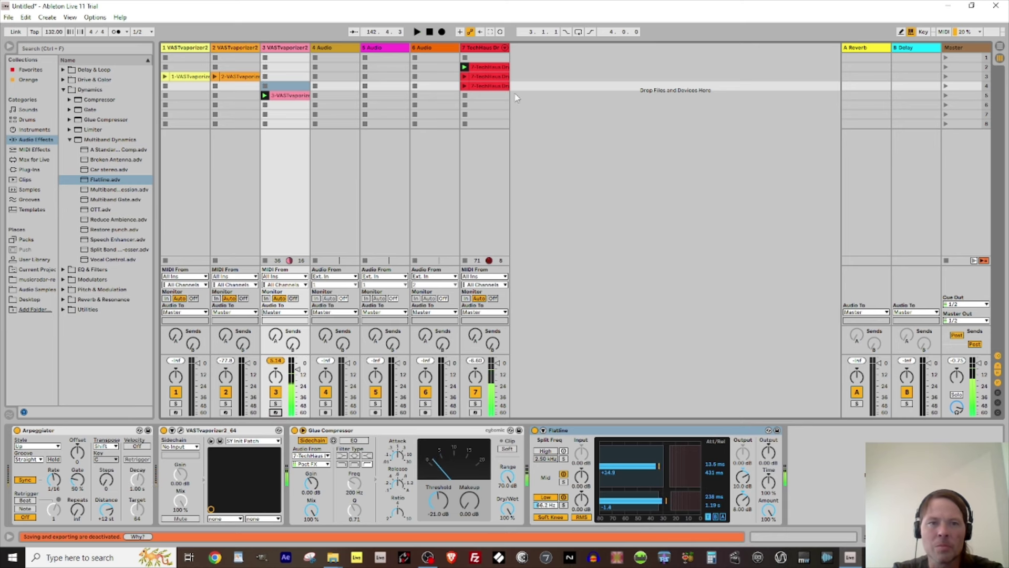
# - Move track 3's clip to scene 3 and track 2's clip to scene 2, and launch scene 3
pyautogui.moveTo(289, 95); pyautogui.dragTo(290, 78)
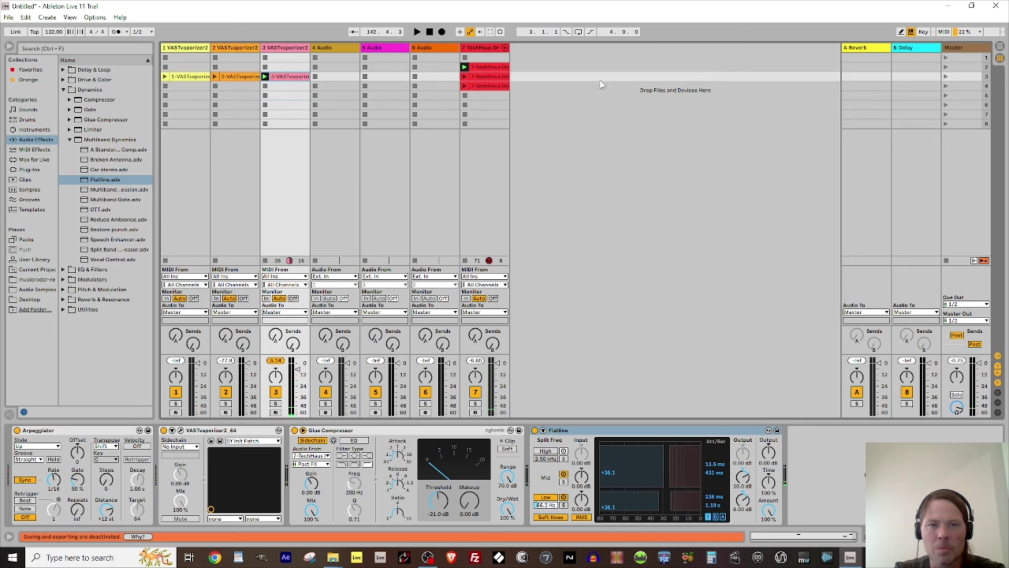
pyautogui.moveTo(215, 78); pyautogui.dragTo(216, 67)
pyautogui.click(947, 77)
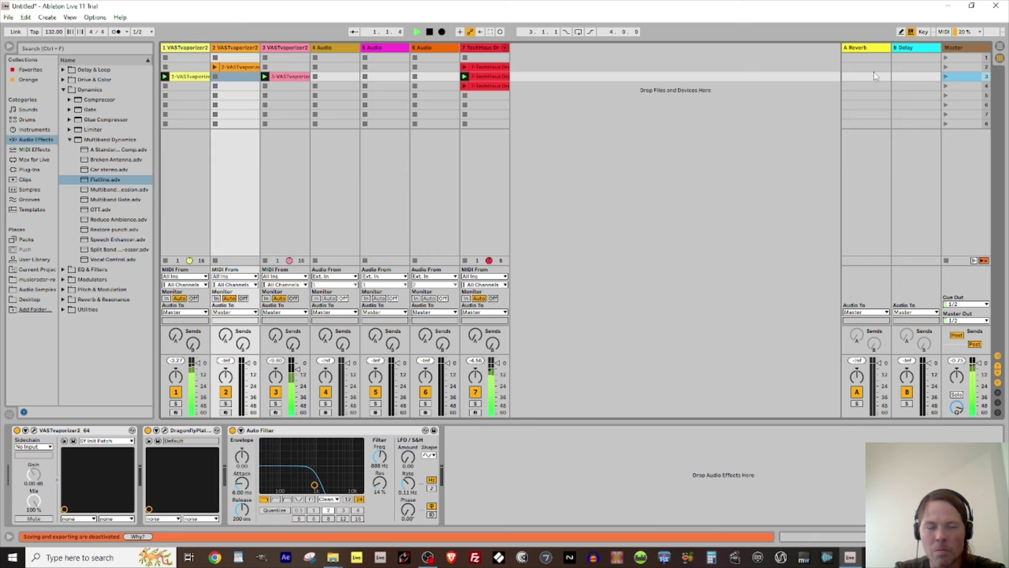
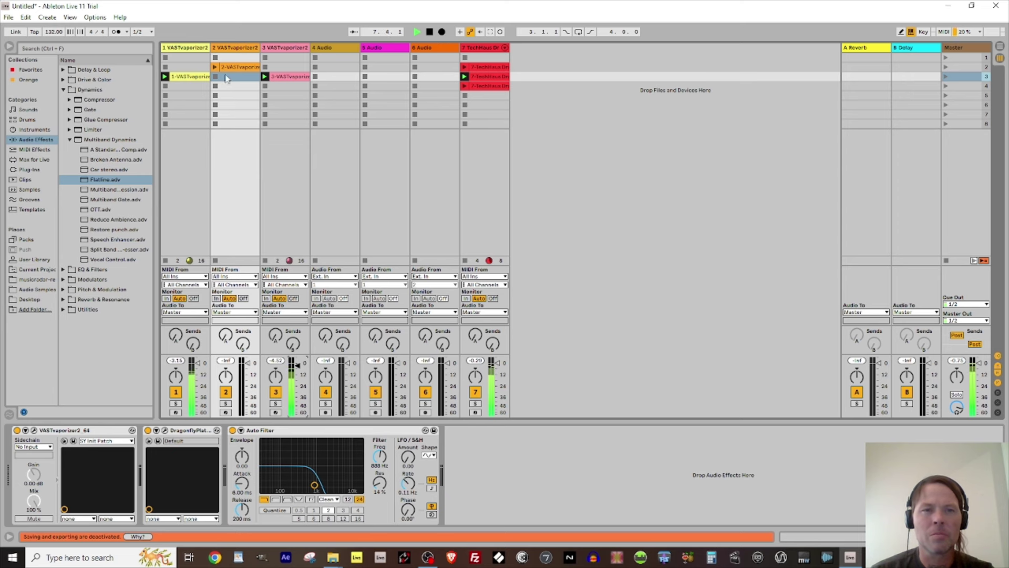
# - Launch the scene 4 drum clip and track 2's Vaporizer2 clip, and move the Vaporizer2 clip back to scene 3
pyautogui.click(465, 88)
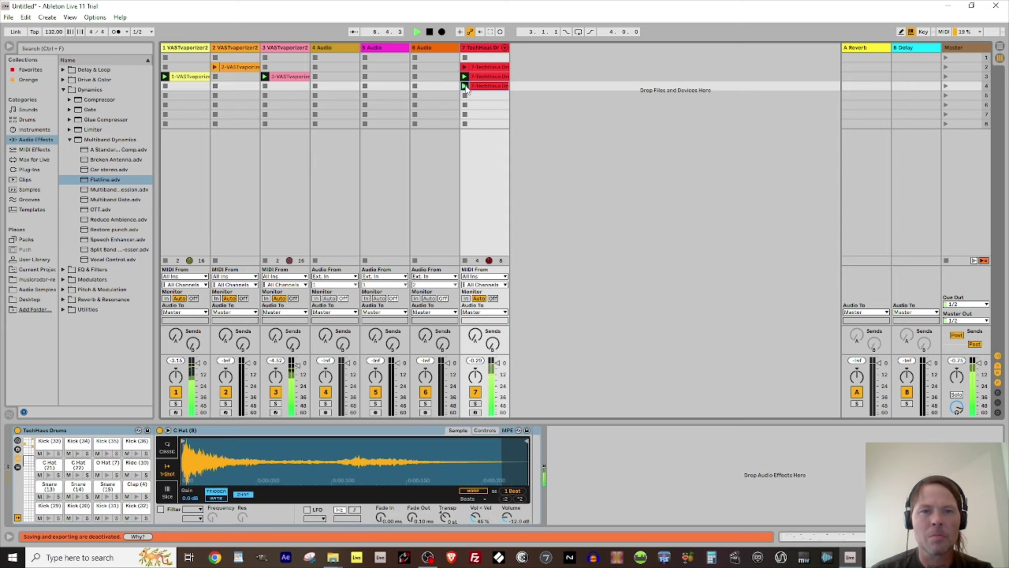
pyautogui.click(215, 67)
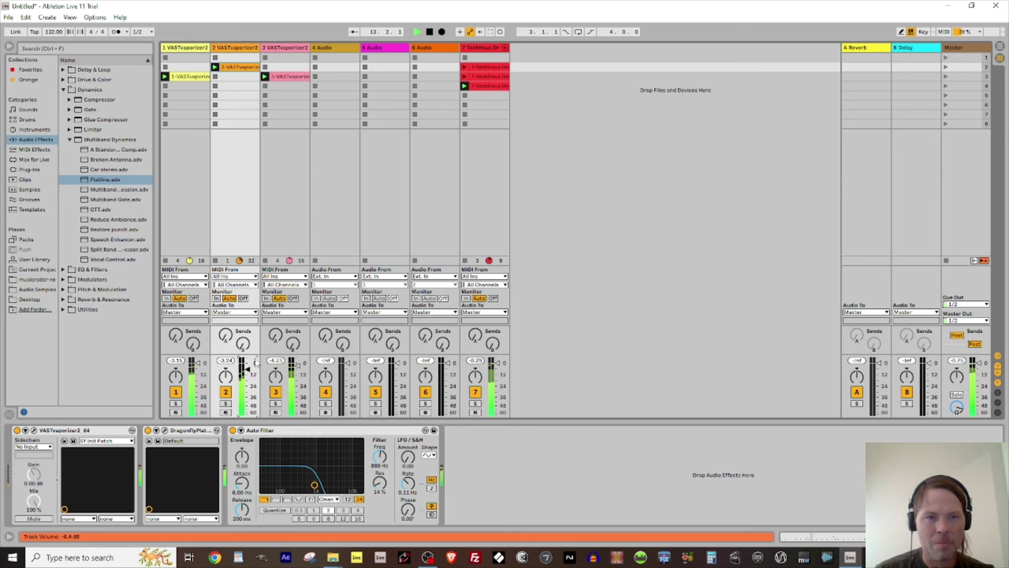
pyautogui.moveTo(240, 67); pyautogui.dragTo(241, 76)
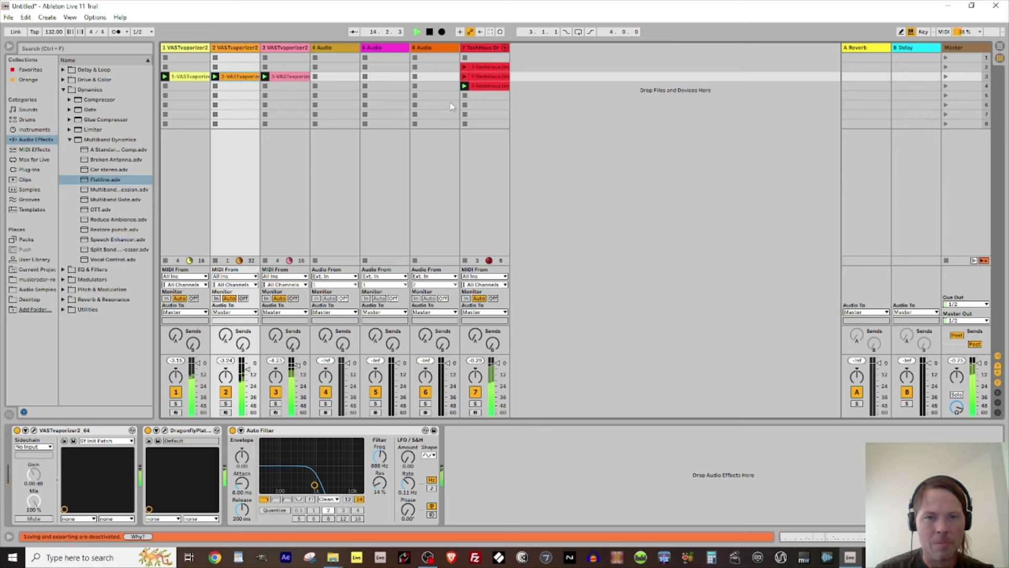
# - Stop the playing clips on the TechHaus Drums track and on the third Vaporizer2 track
pyautogui.click(465, 95)
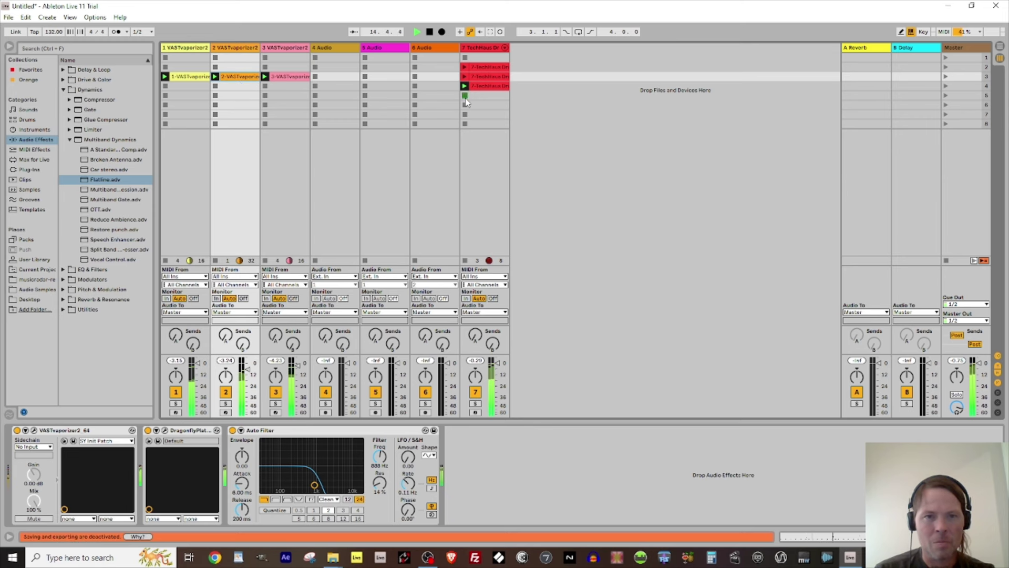
pyautogui.click(265, 86)
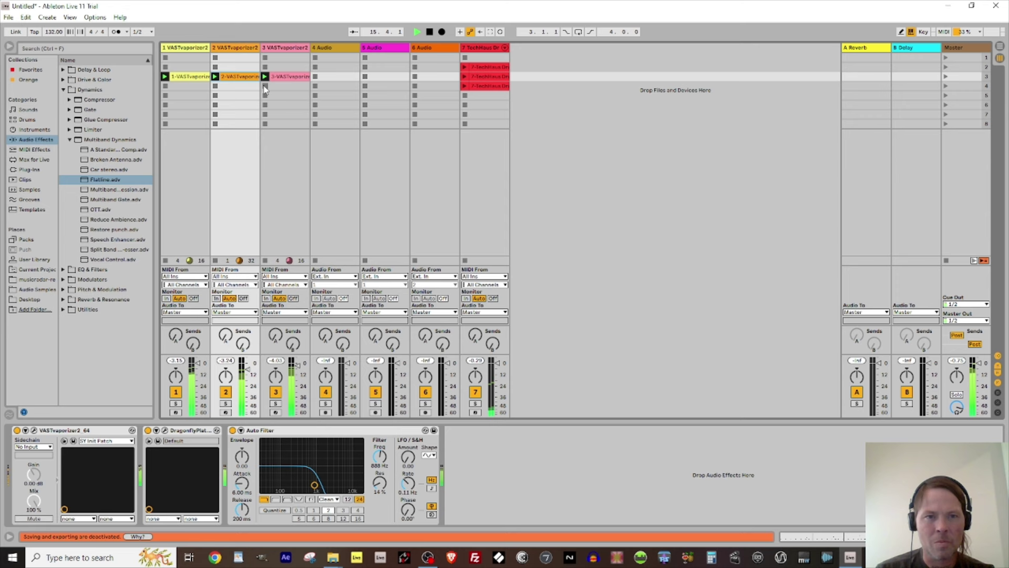
# - Stop the first Vaporizer2 track's clip and relaunch scene 3 so all three synth parts and the drums play
pyautogui.click(166, 87)
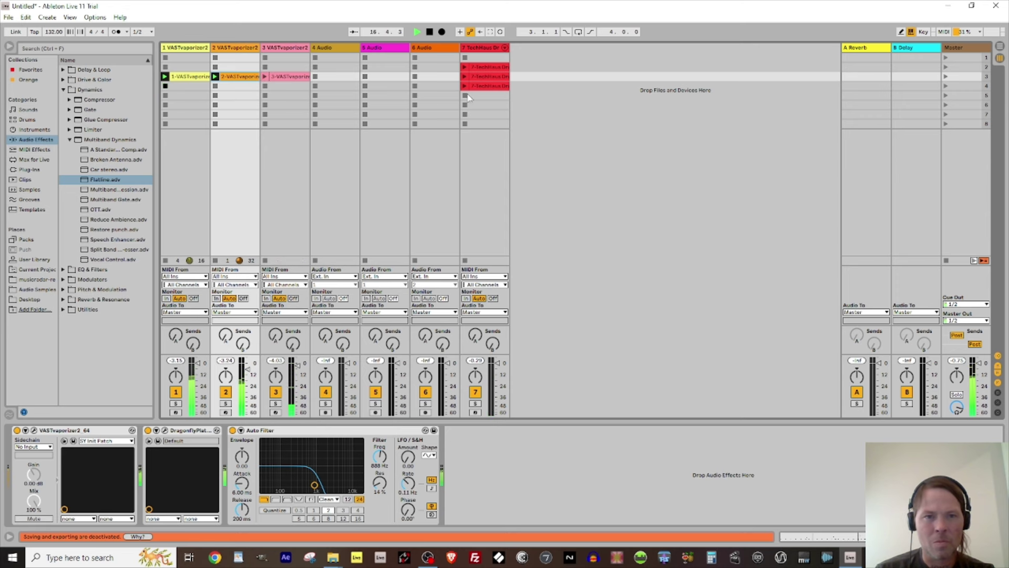
pyautogui.click(946, 76)
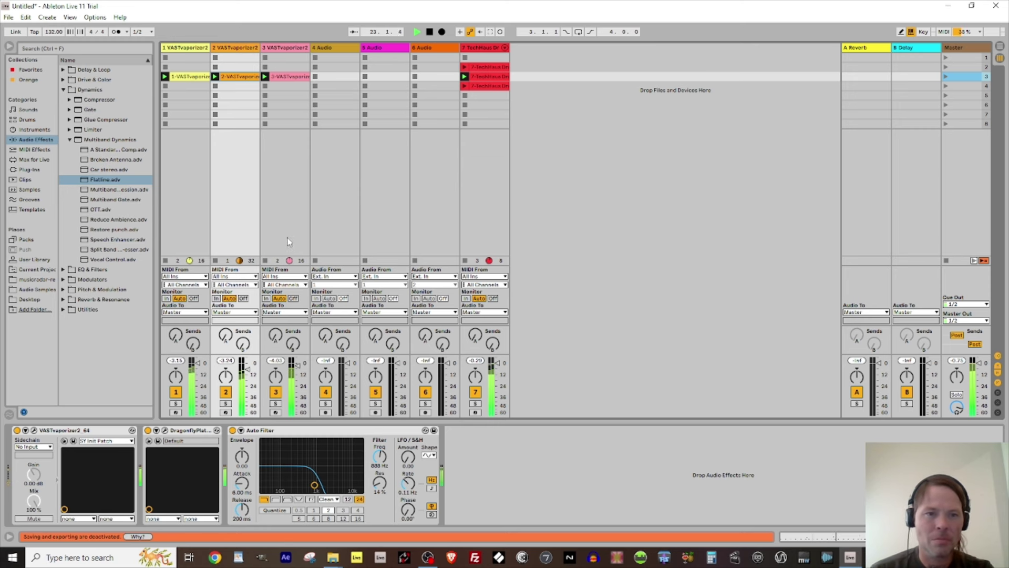
# - Group track 1's Vaporizer2 into an Instrument Rack, show its chain list and duplicate the Vaporizer2 chain
pyautogui.click(177, 48)
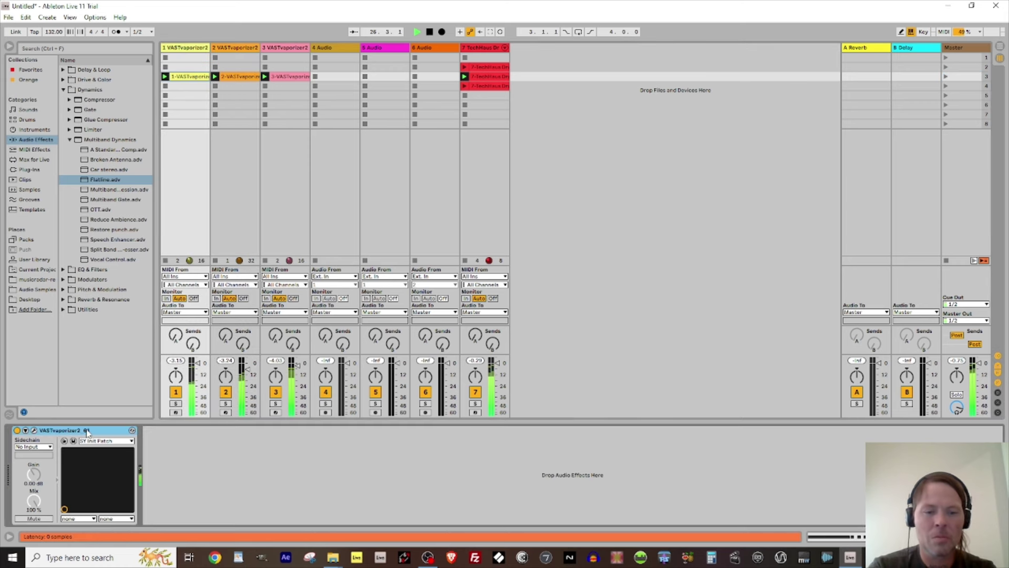
pyautogui.hotkey('ctrl', 'g')
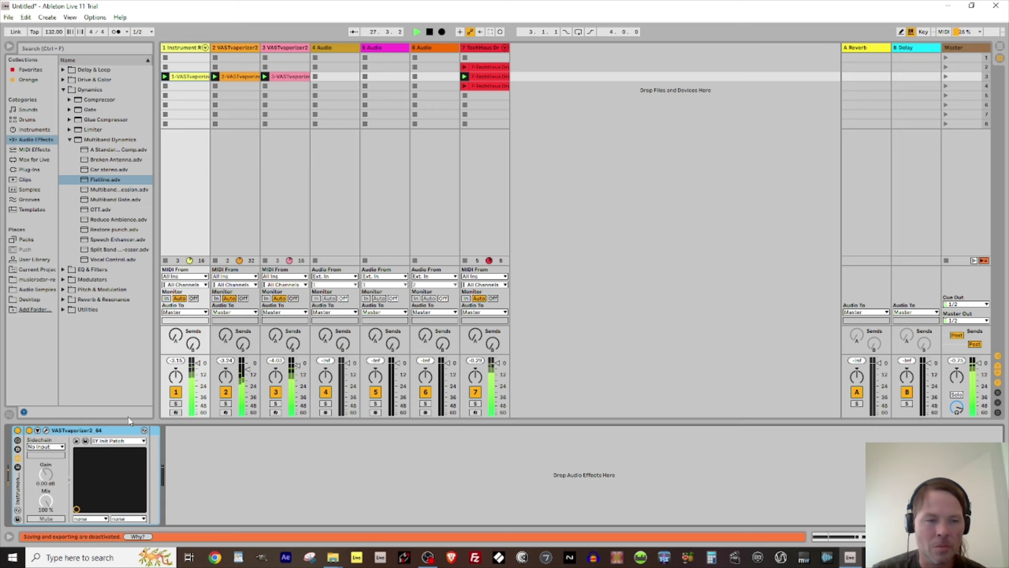
pyautogui.click(17, 467)
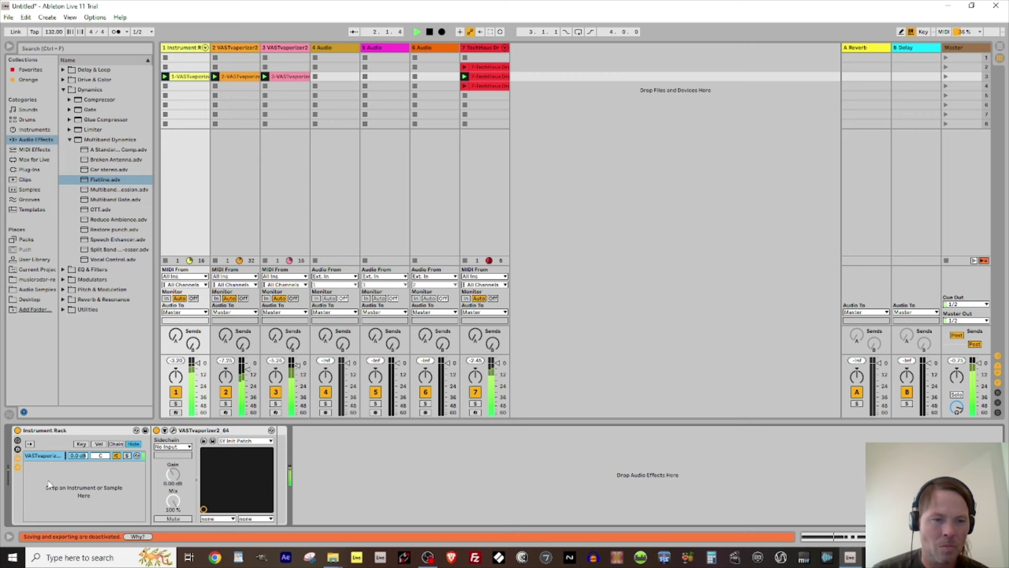
pyautogui.hotkey('ctrl', 'd')
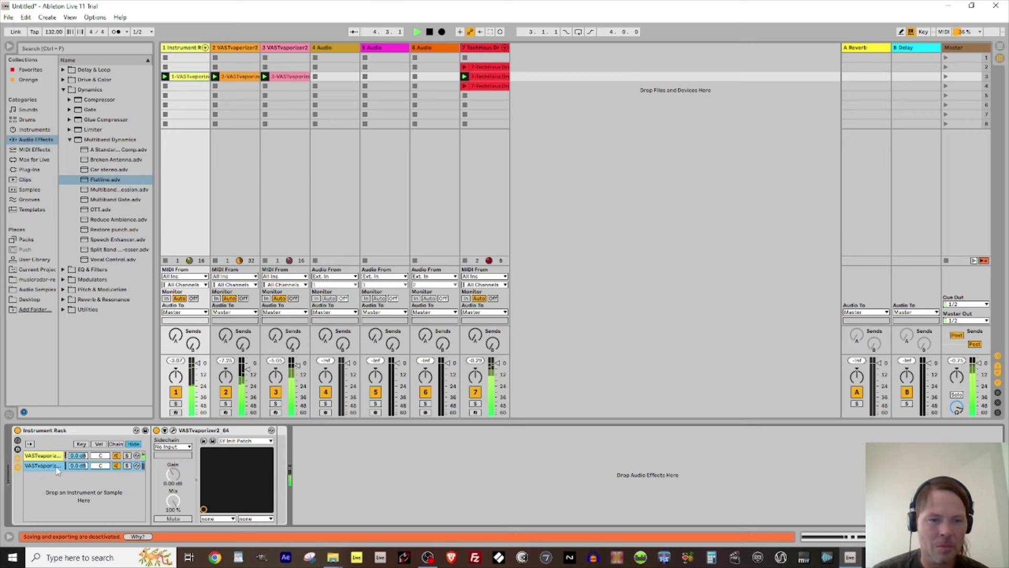
# - Load the RI Pitch-Up preset in the duplicated Vaporizer2 chain of track 1's rack
pyautogui.click(248, 441)
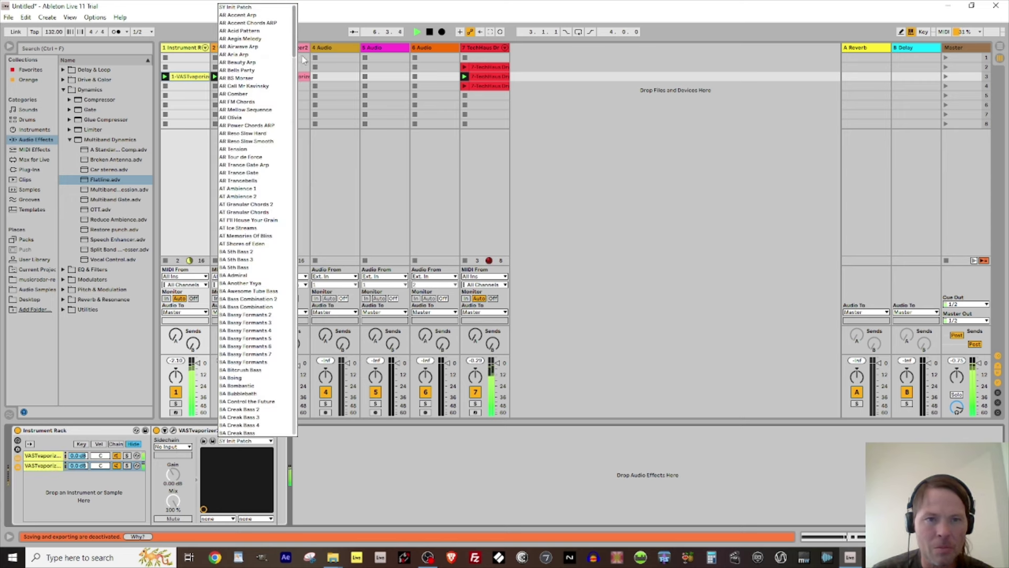
pyautogui.moveTo(295, 50); pyautogui.dragTo(283, 306)
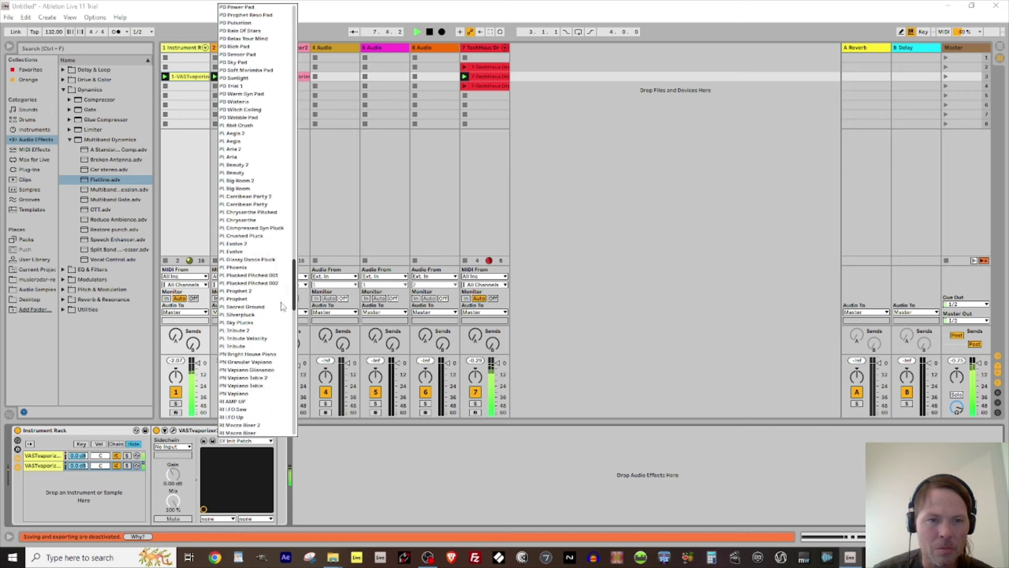
pyautogui.scroll(-3, 282, 310)
pyautogui.click(235, 216)
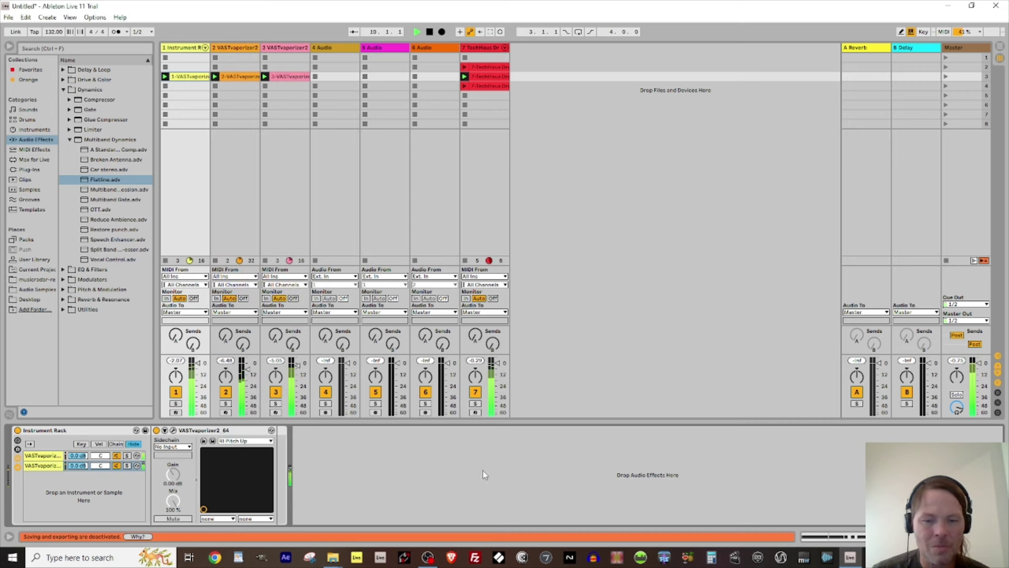
# - Audition the presets preceding RI Pitch-Up one after another and settle on the PD Marimba Lift MPE preset
pyautogui.press('Up')
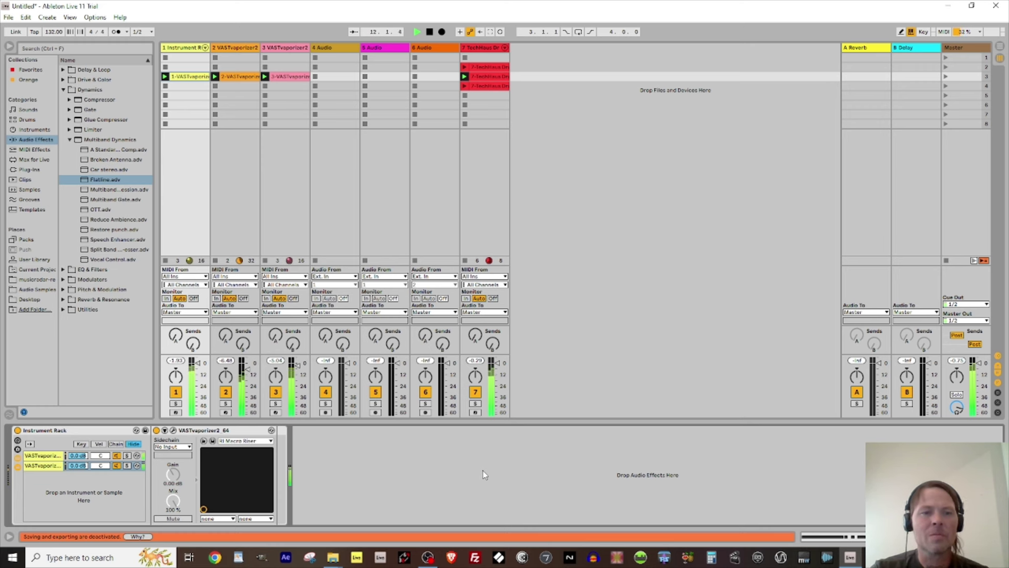
pyautogui.press('Up')
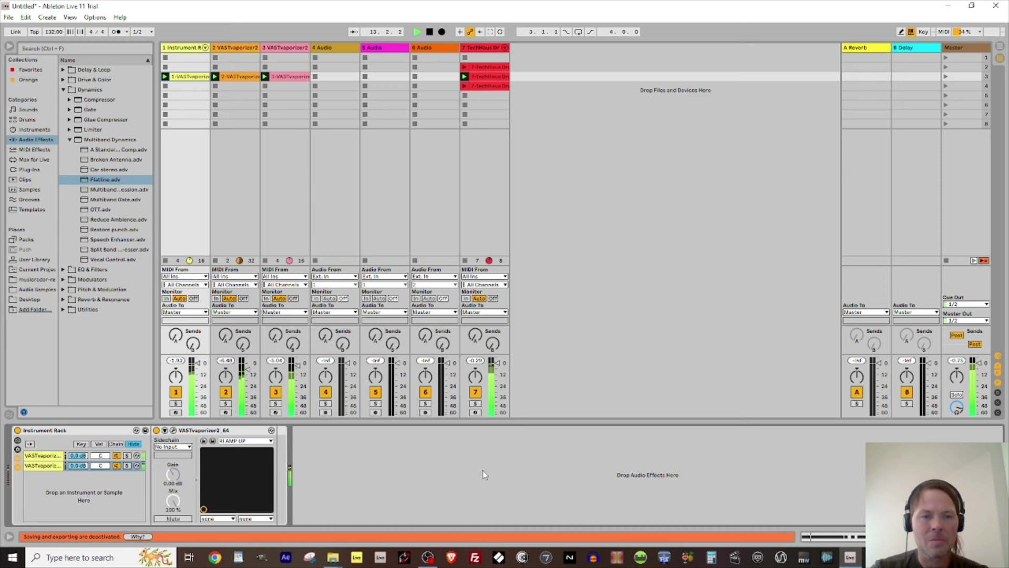
pyautogui.press('Up')
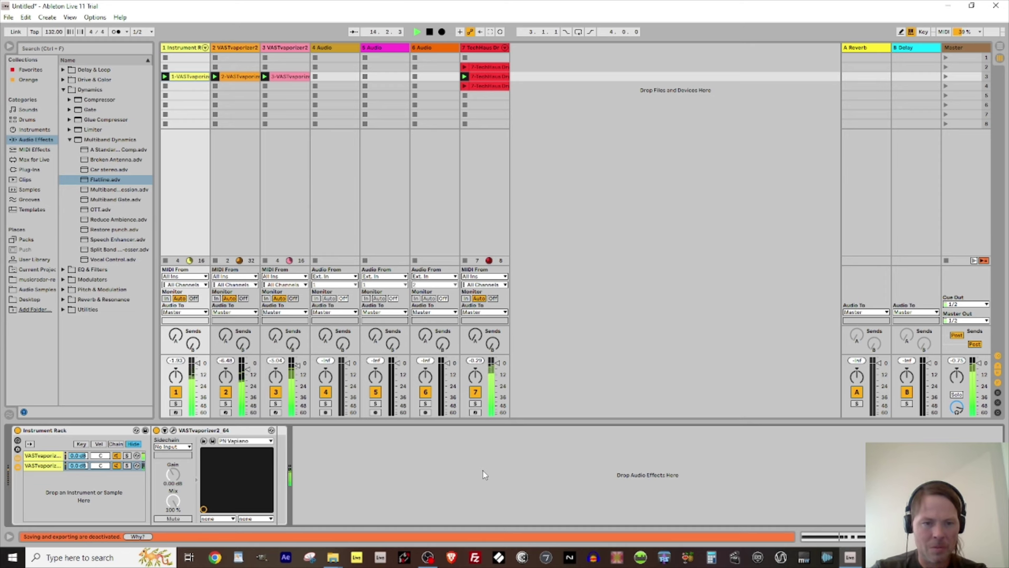
pyautogui.press('Up')
pyautogui.press('Up')
pyautogui.press('Up')
pyautogui.press('Up')
pyautogui.press('Up')
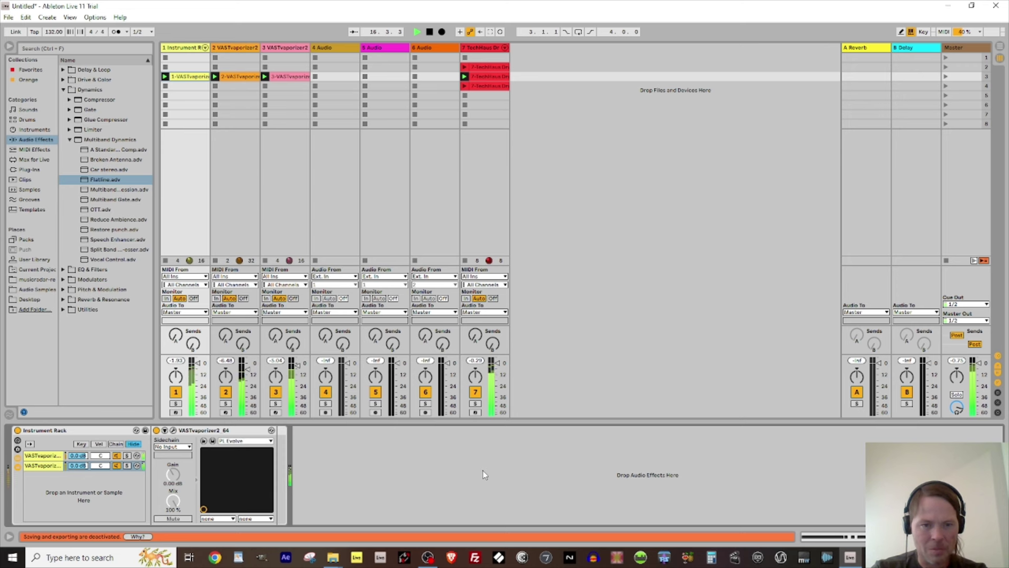
pyautogui.press('Up')
pyautogui.press('Up')
pyautogui.press('Up')
pyautogui.press('Up')
pyautogui.press('Up')
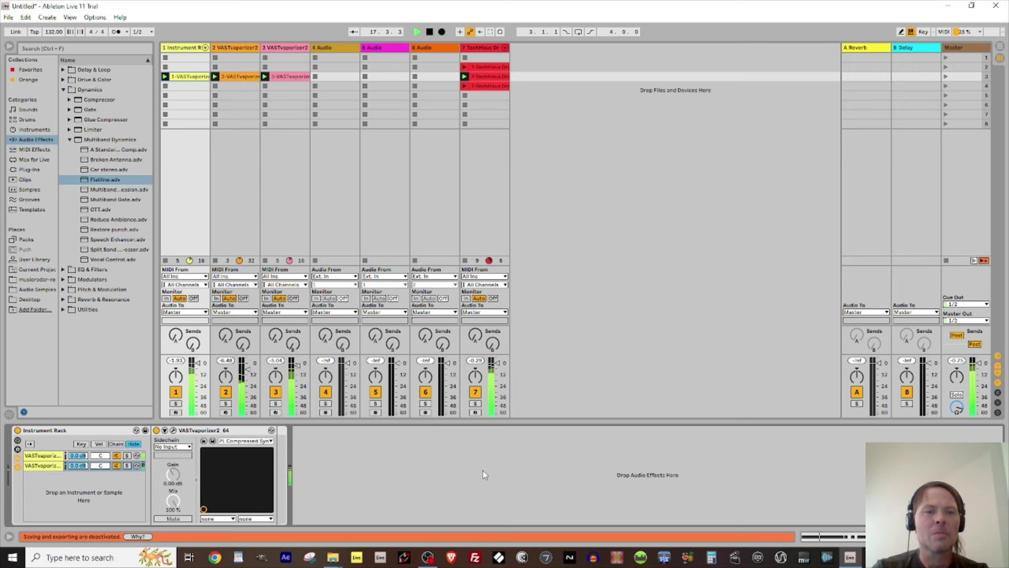
pyautogui.press('Up')
pyautogui.press('Up')
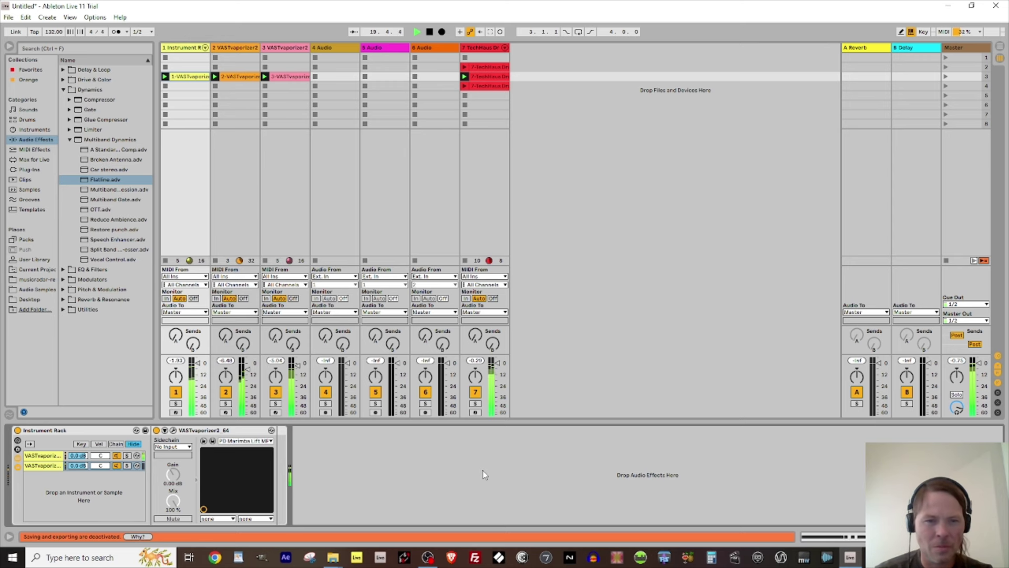
pyautogui.click(265, 441)
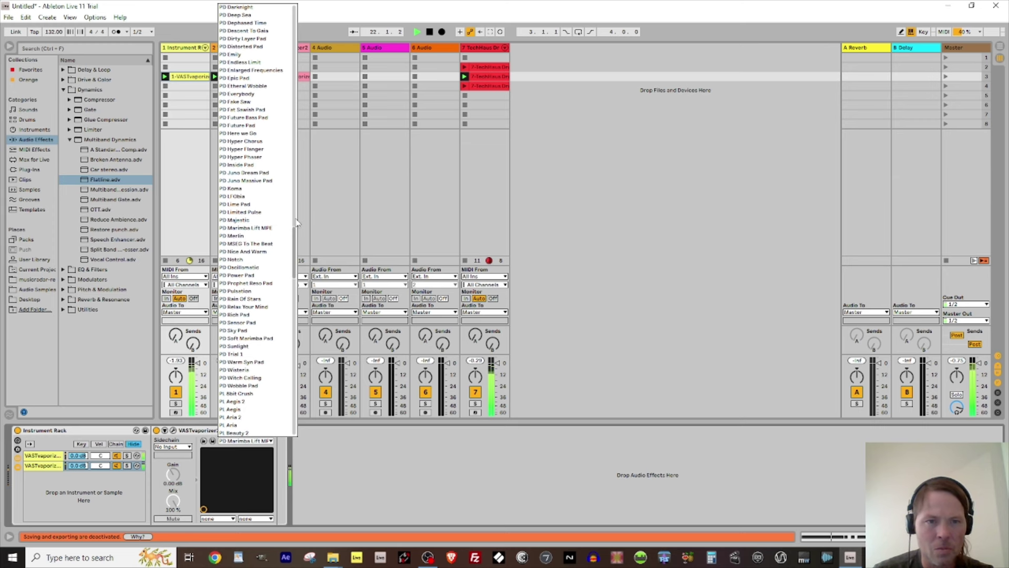
pyautogui.click(730, 187)
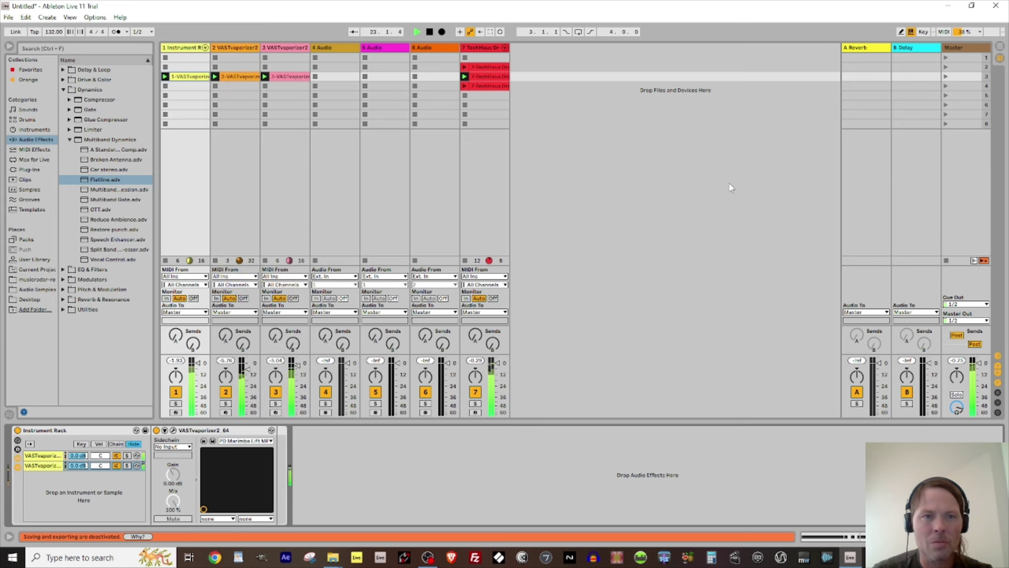
# - Group track 2's Vaporizer2, Dragonfly Plate reverb and Auto Filter together into an Instrument Rack
pyautogui.click(240, 50)
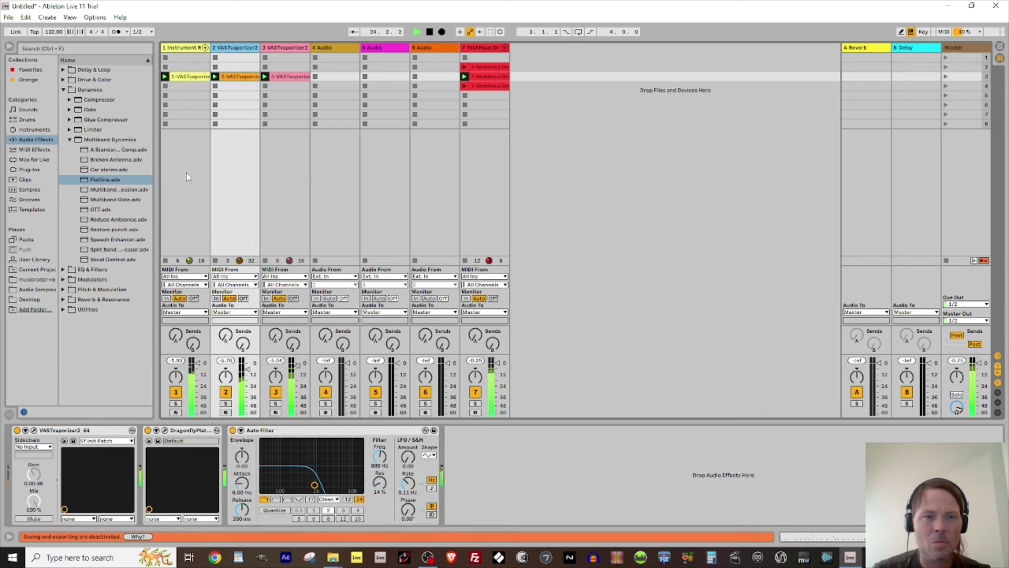
pyautogui.click(96, 432)
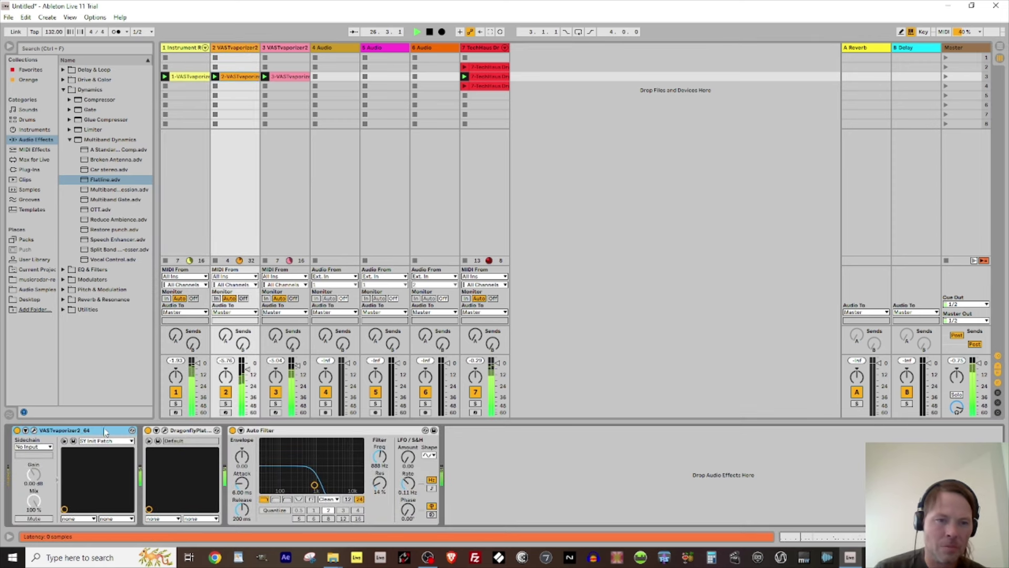
pyautogui.click(287, 433)
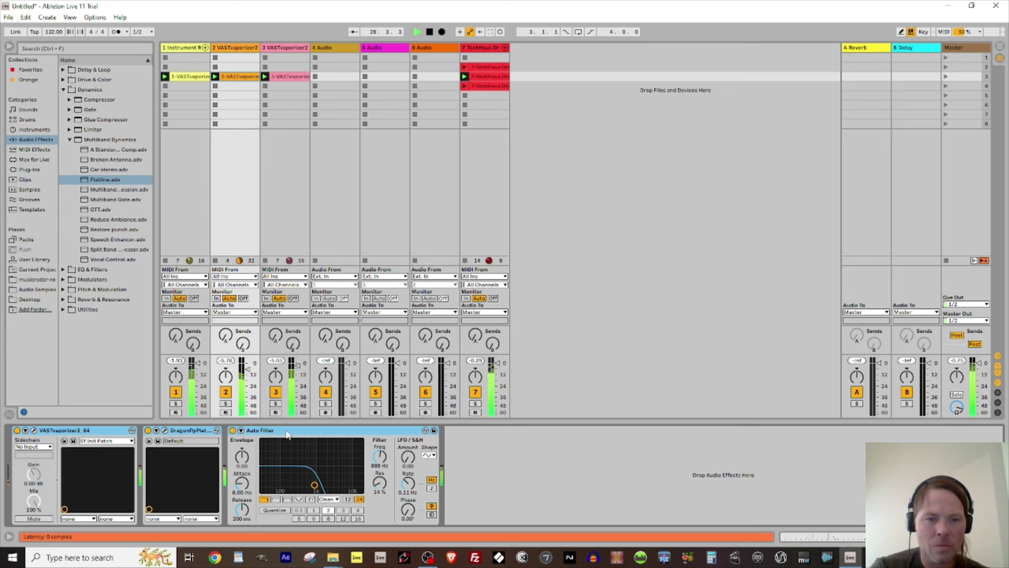
pyautogui.hotkey('ctrl', 'g')
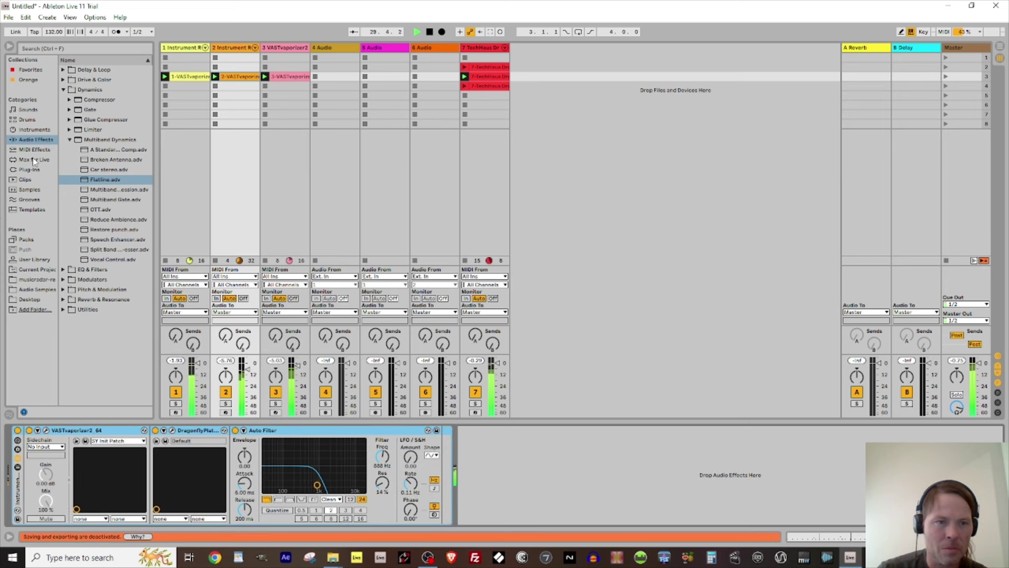
# - Add another Vaporizer2 as a second chain in track 2's Instrument Rack and load its AT Granular Chords preset
pyautogui.click(33, 169)
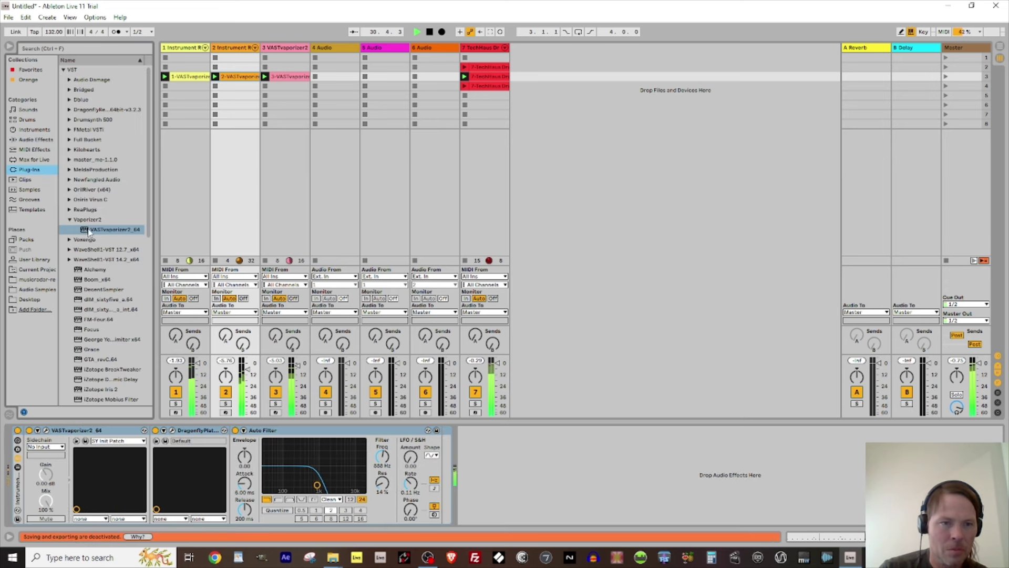
pyautogui.click(17, 467)
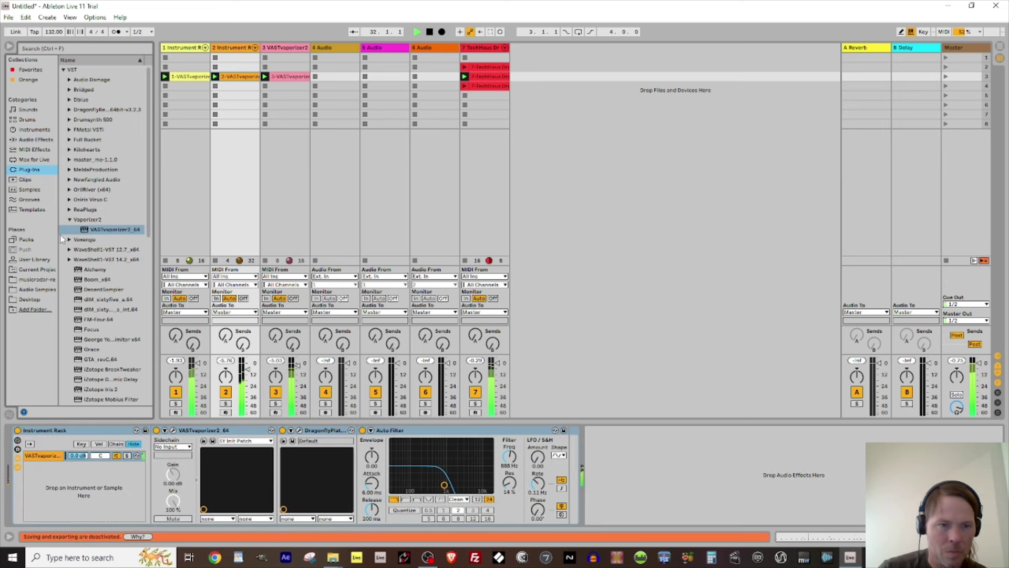
pyautogui.moveTo(85, 232); pyautogui.dragTo(47, 495)
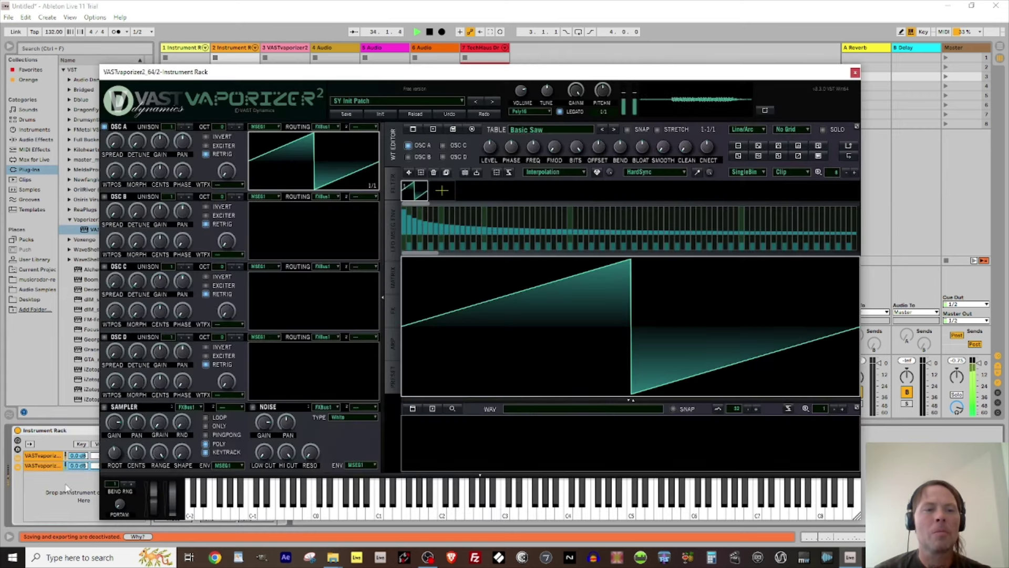
pyautogui.click(855, 73)
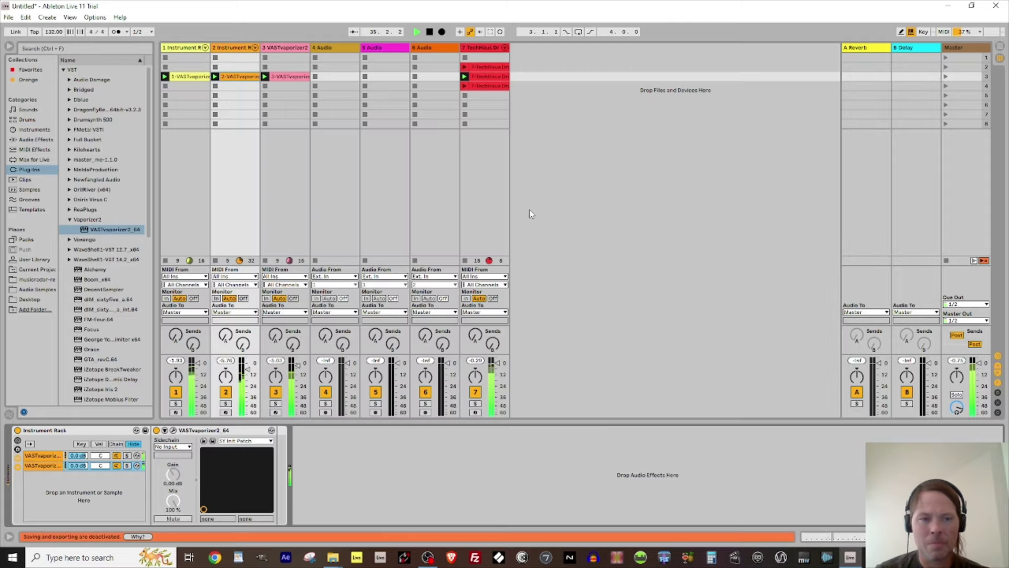
pyautogui.click(246, 442)
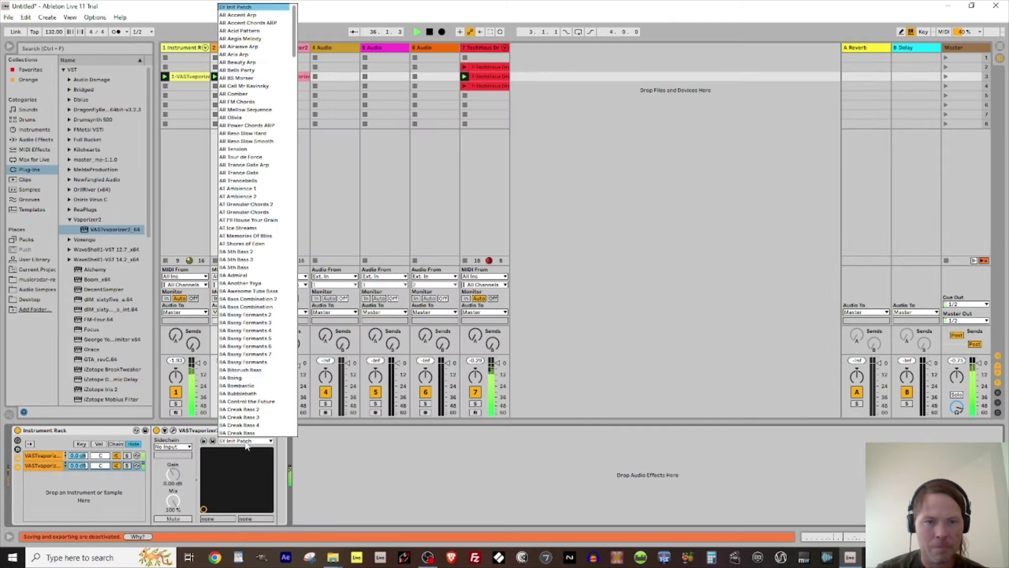
pyautogui.click(244, 208)
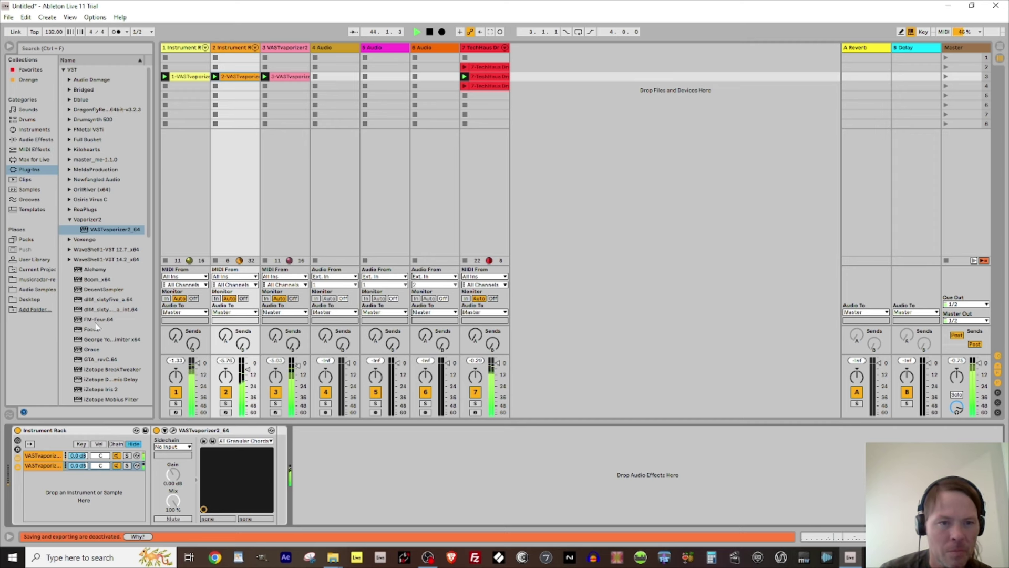
# - Add the dlM_sixtyfive_a_int.64 compressor to the TechHaus Drums track, set Compression to 5.15 and adjust the output gain
pyautogui.click(81, 310)
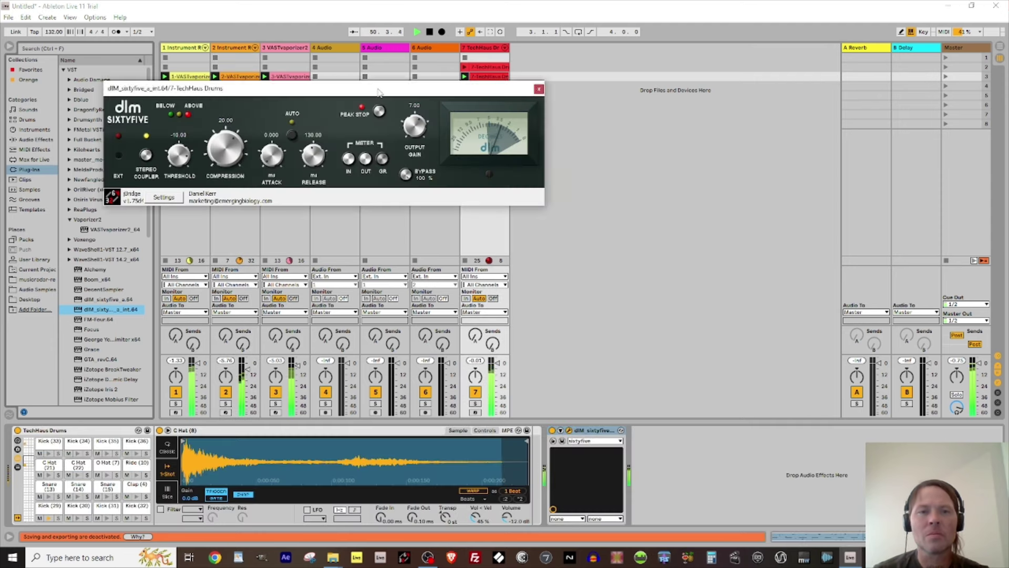
pyautogui.moveTo(380, 92); pyautogui.dragTo(721, 161)
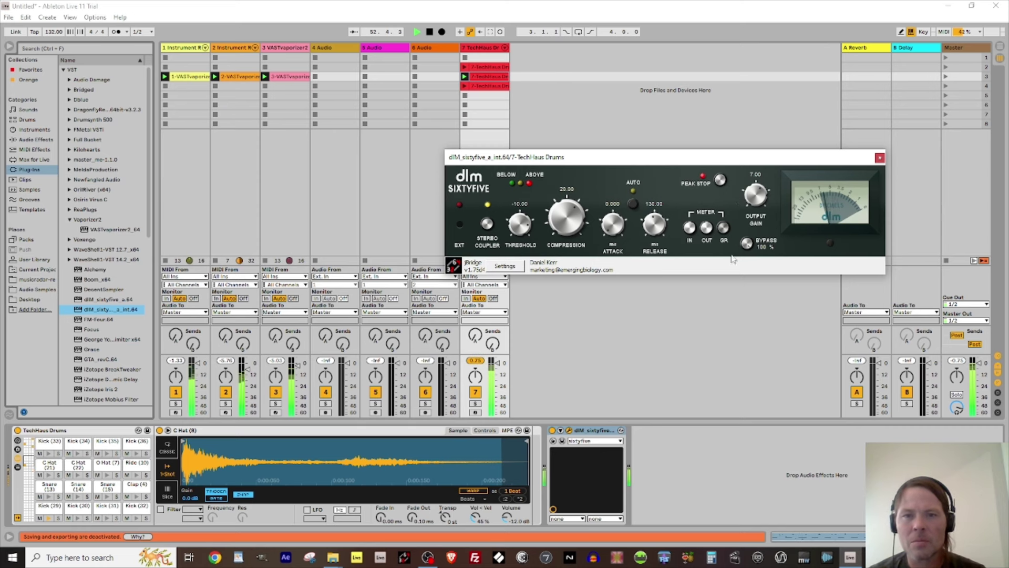
pyautogui.moveTo(572, 220); pyautogui.dragTo(567, 245)
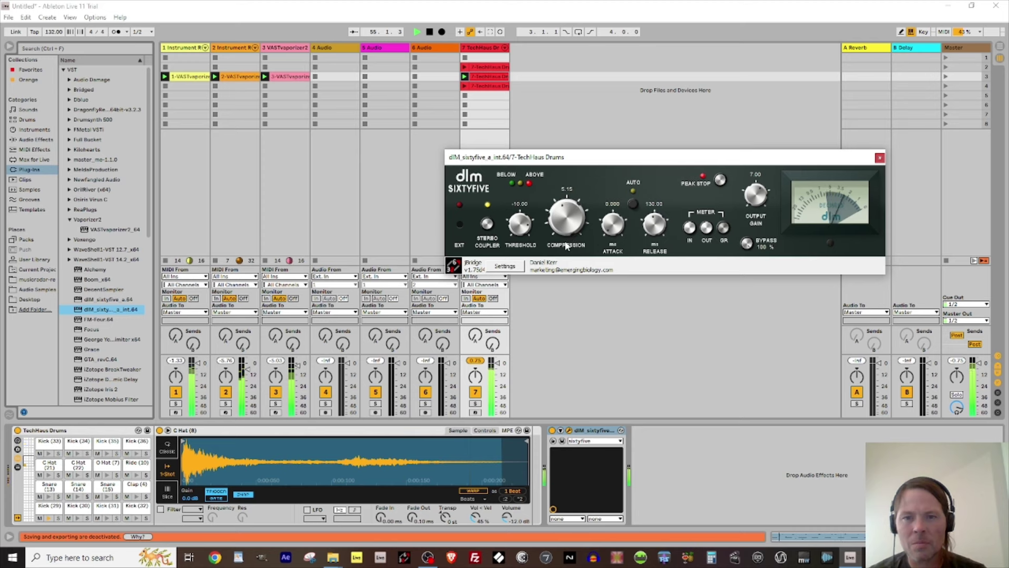
pyautogui.moveTo(761, 195); pyautogui.dragTo(761, 187)
pyautogui.click(879, 158)
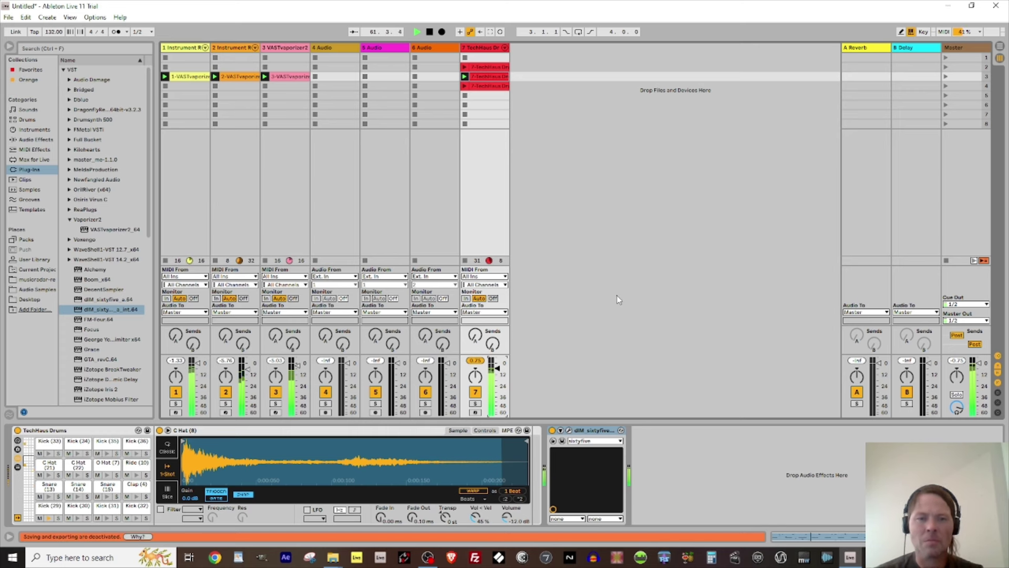
# - Relaunch track 3's Vaporizer2 clip and add Newfangled Audio's Pendulate synth on a new MIDI track after the TechHaus Drums
pyautogui.click(265, 77)
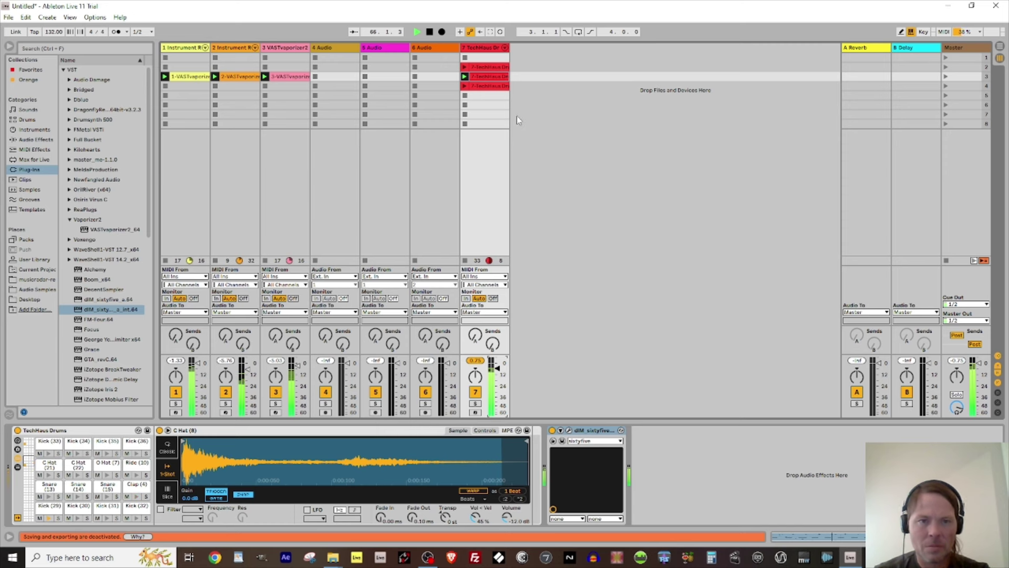
pyautogui.click(70, 179)
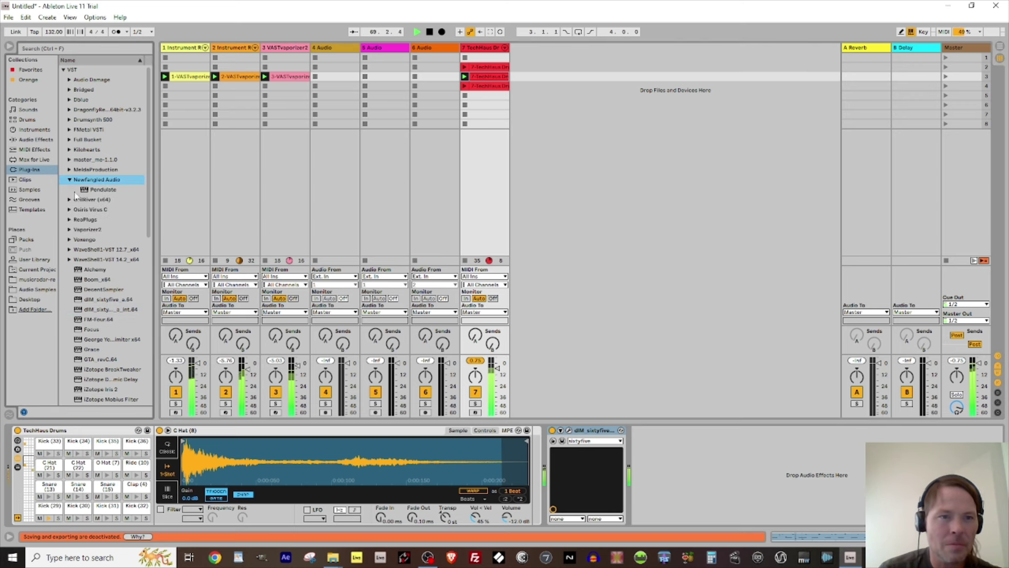
pyautogui.moveTo(86, 190); pyautogui.dragTo(537, 131)
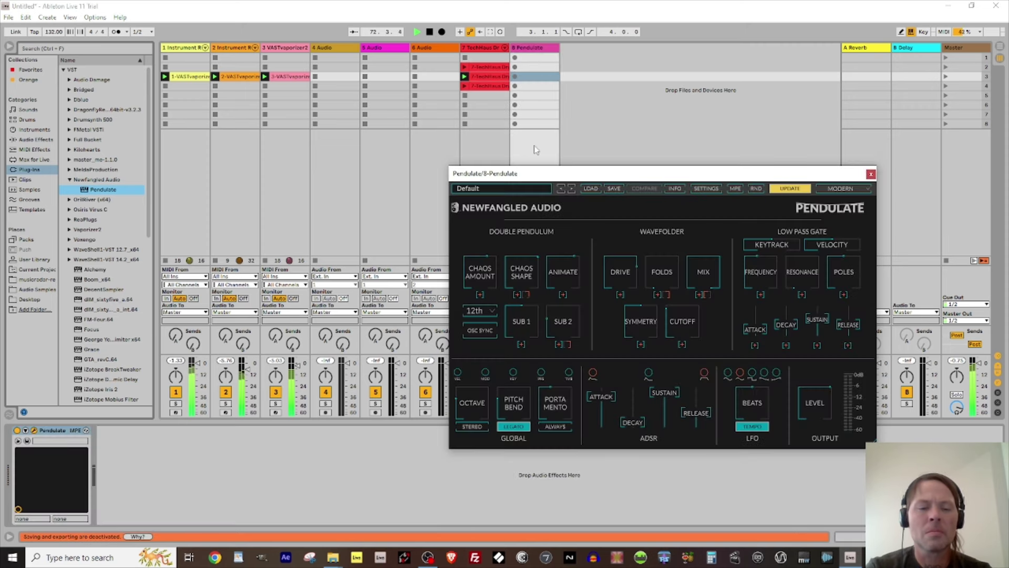
# - Lower the computer MIDI keyboard's octave range to C1 to D2 and play a test note on Pendulate
pyautogui.press('z')
pyautogui.press('z')
pyautogui.press('a')
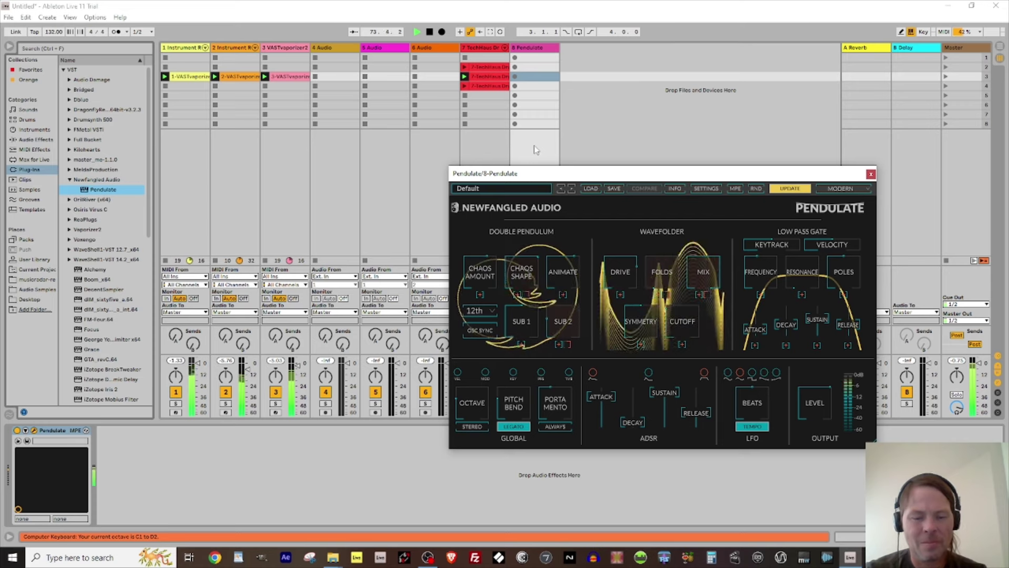
# - Raise the computer MIDI keyboard's octave range past C3 to D4 and load Pendulate's 01 Agile Texture preset, moving its window off the mixer
pyautogui.press('x')
pyautogui.press('x')
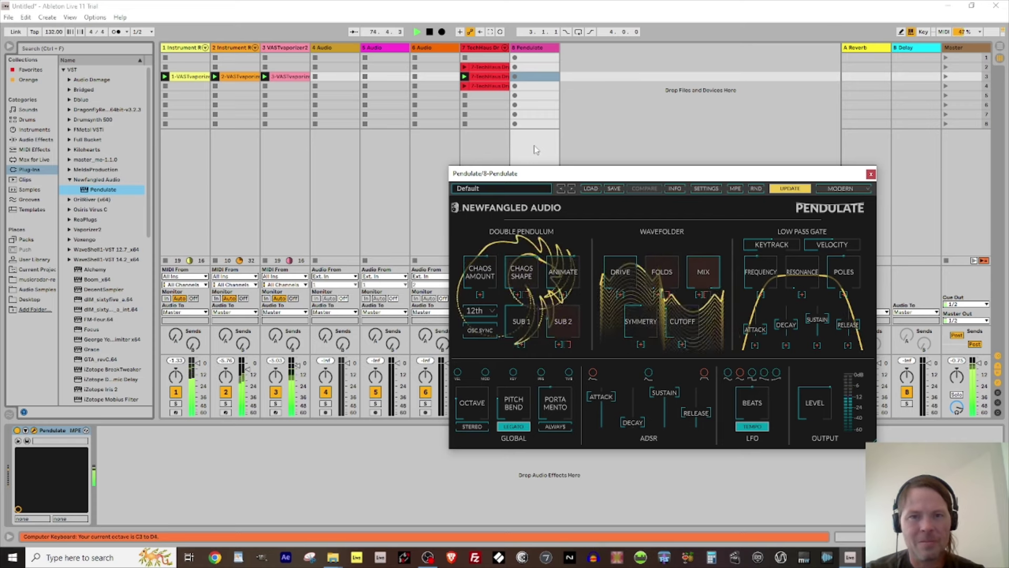
pyautogui.press('x')
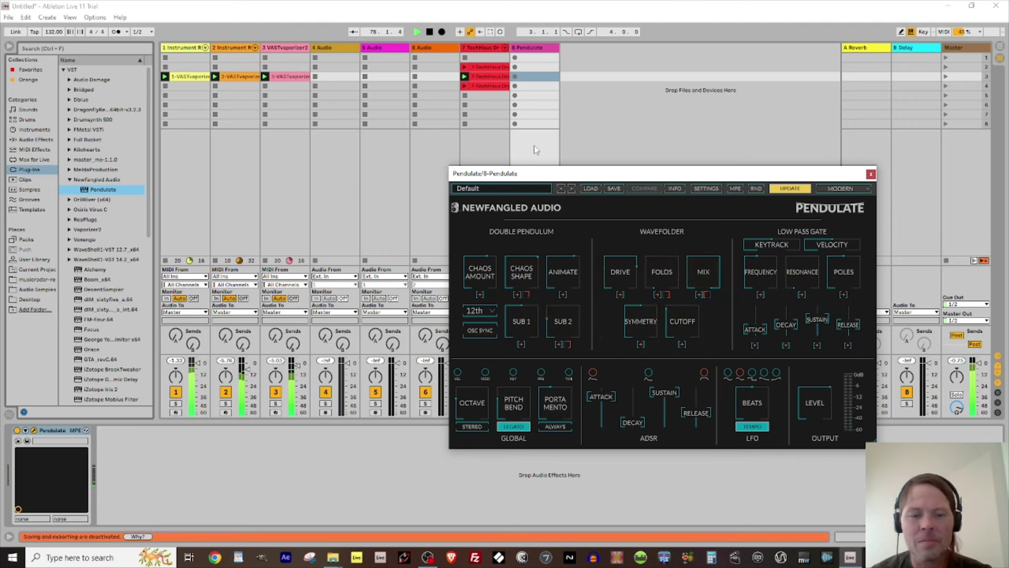
pyautogui.click(572, 188)
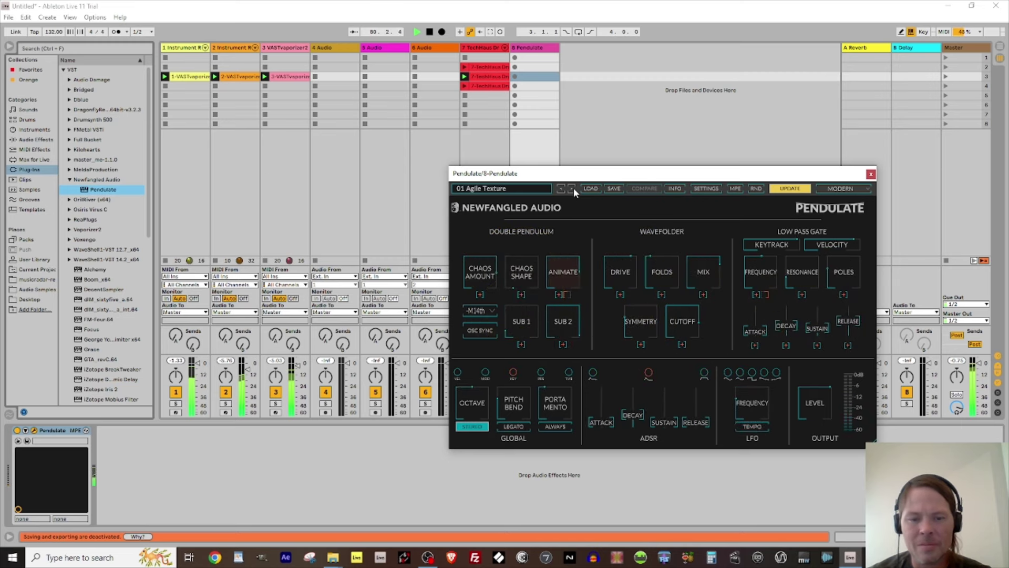
pyautogui.moveTo(586, 179); pyautogui.dragTo(797, 198)
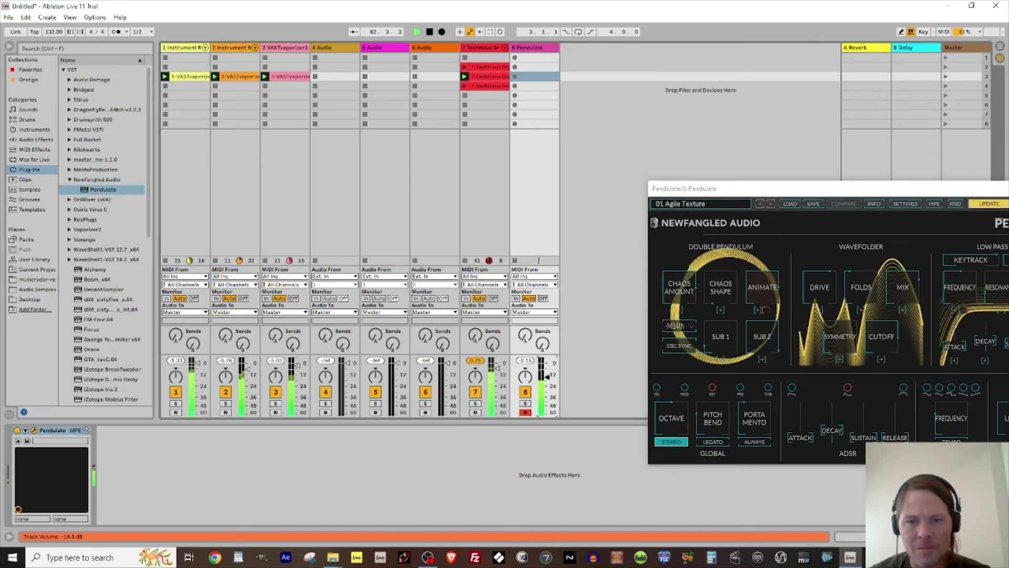
# - Raise the Pendulate track's volume to about -12 dB and switch its record arm off and back on
pyautogui.moveTo(547, 376); pyautogui.dragTo(547, 372)
pyautogui.click(525, 413)
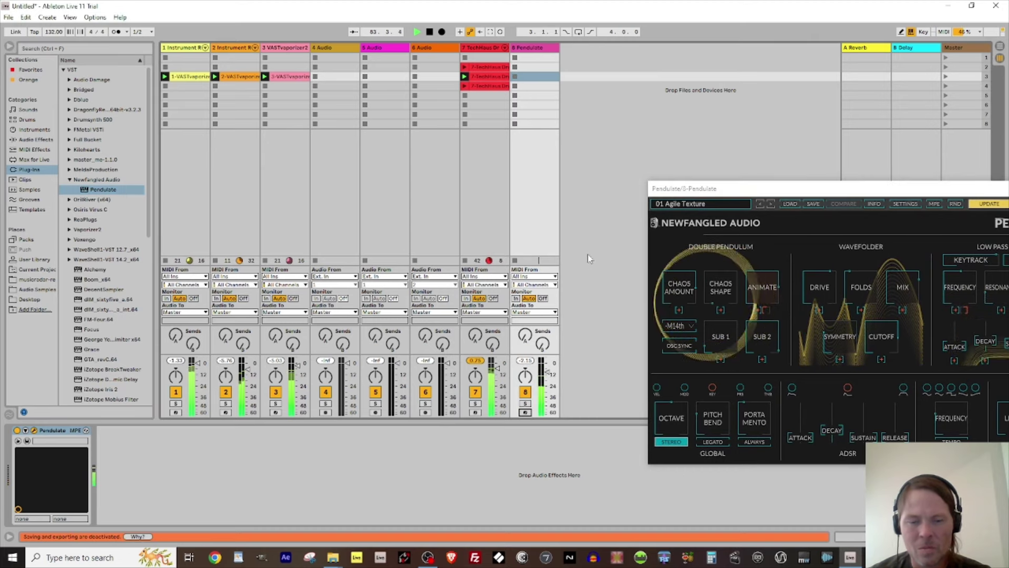
pyautogui.click(525, 413)
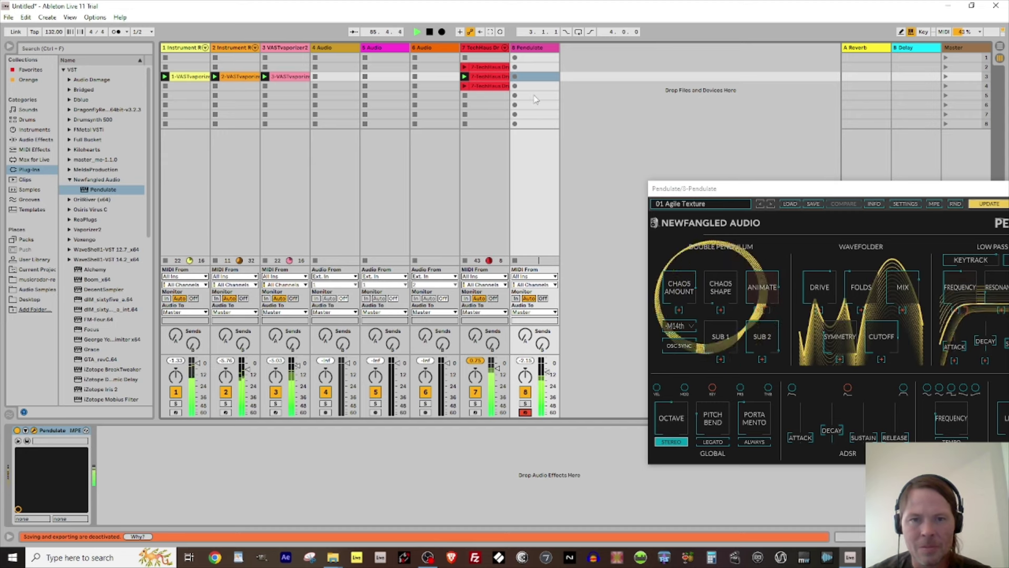
# - Stop playback, record a new MIDI clip in the Pendulate track's fifth slot and loop it with the other clips
pyautogui.press('space')
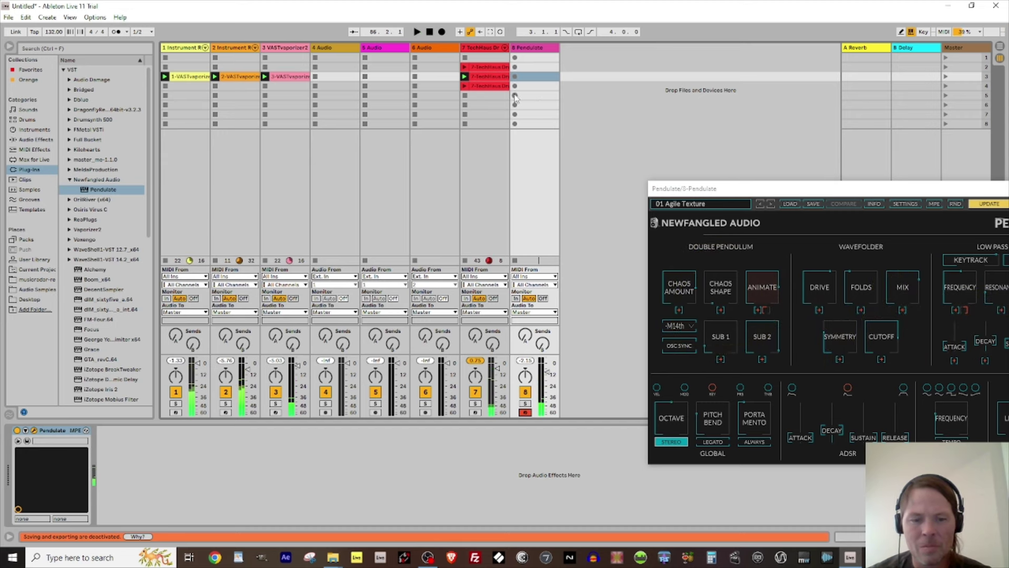
pyautogui.click(515, 95)
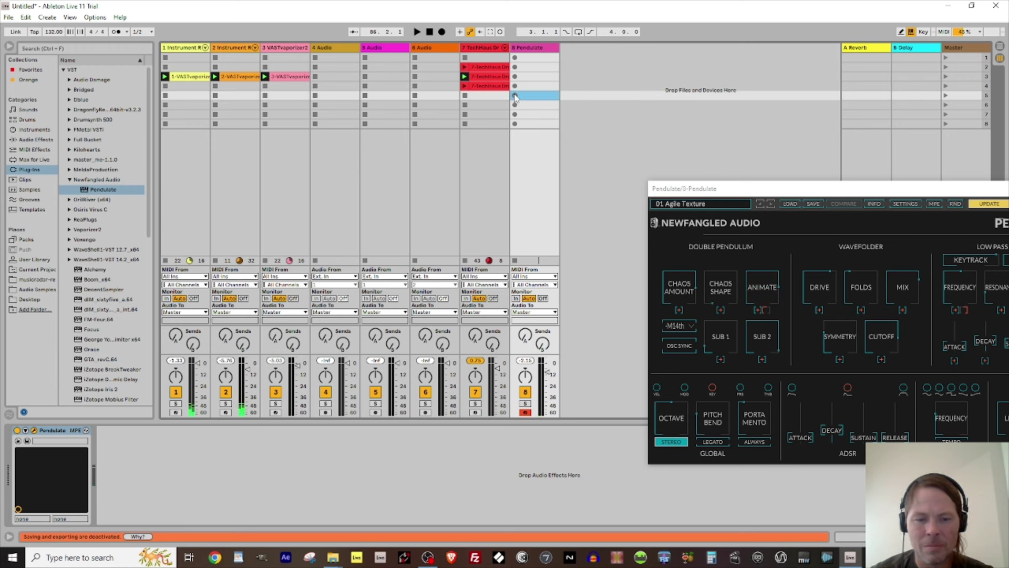
pyautogui.click(515, 96)
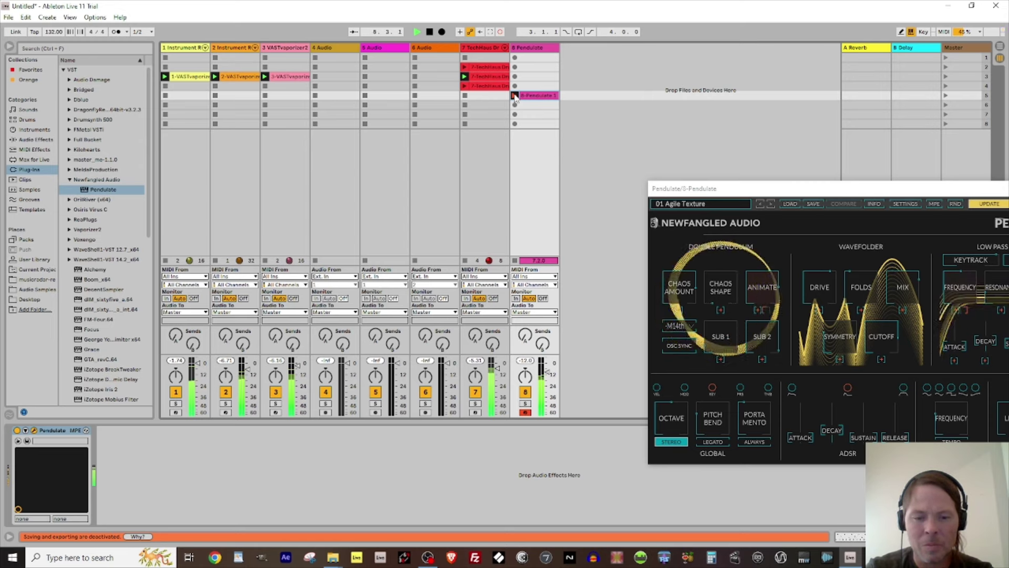
pyautogui.click(515, 96)
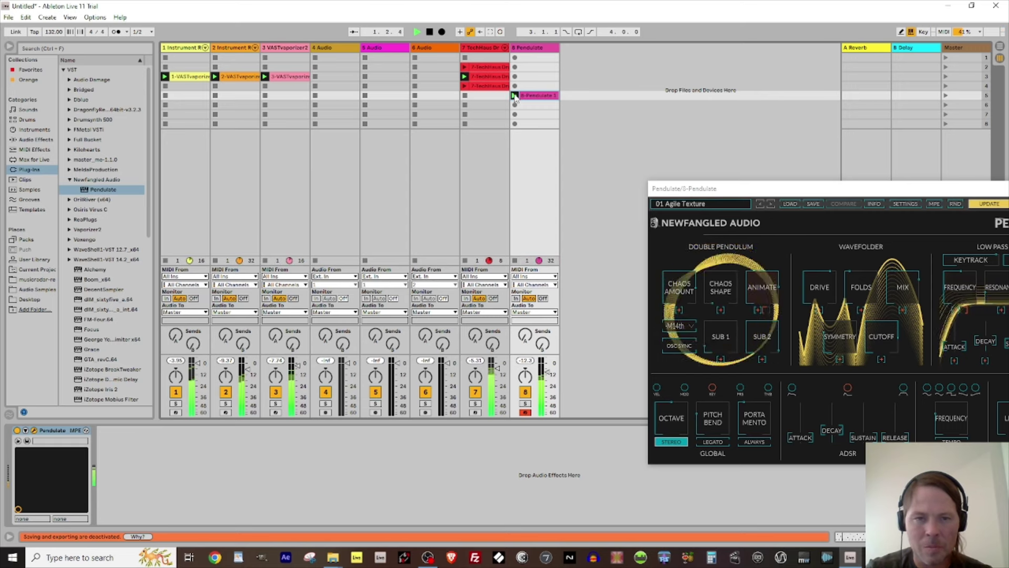
# - Raise the computer keyboard's octave range, rehearse over the loop and overdub a higher held-note part into the Pendulate clip
pyautogui.press('x')
pyautogui.press('x')
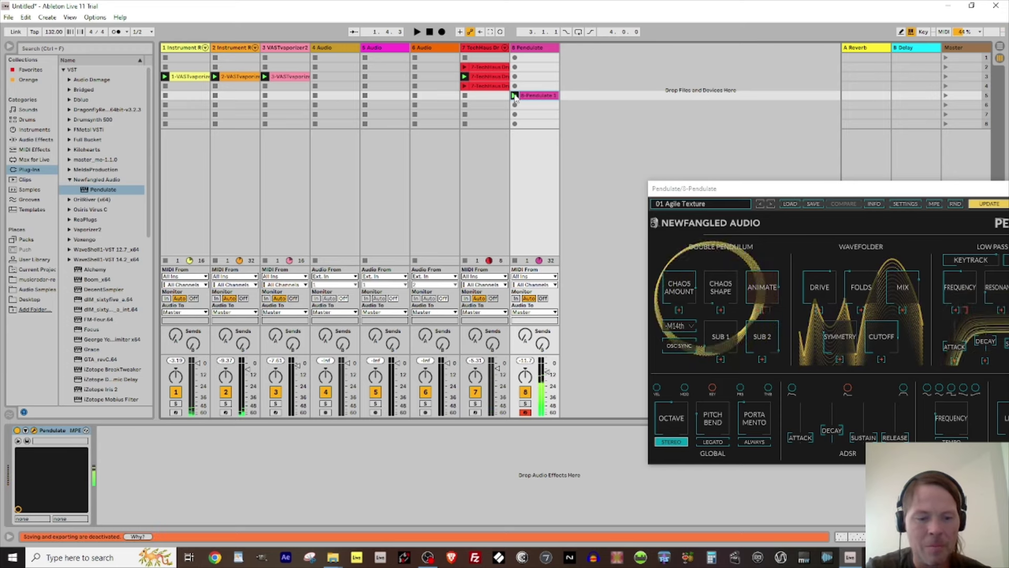
pyautogui.press('space')
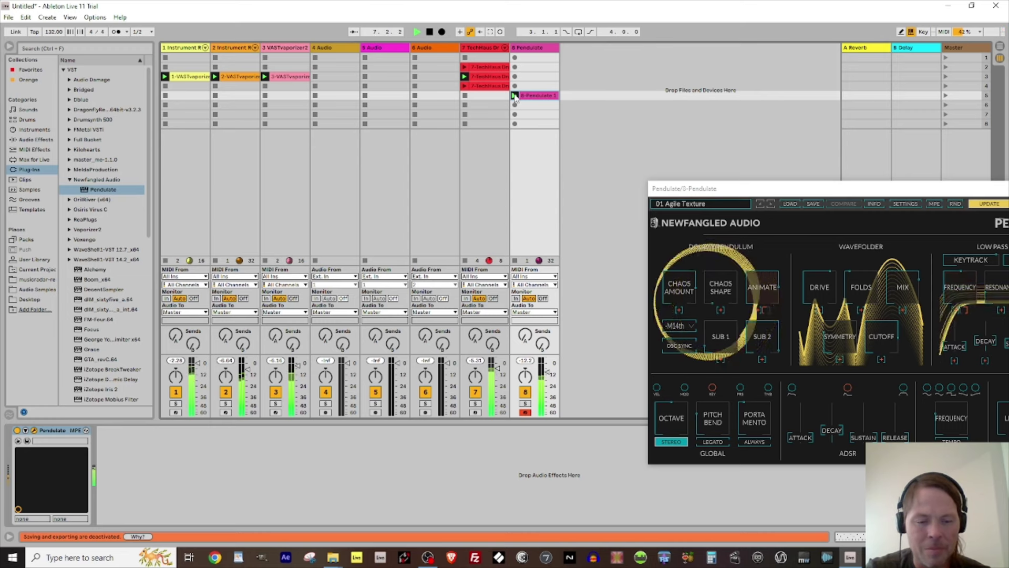
pyautogui.press('space')
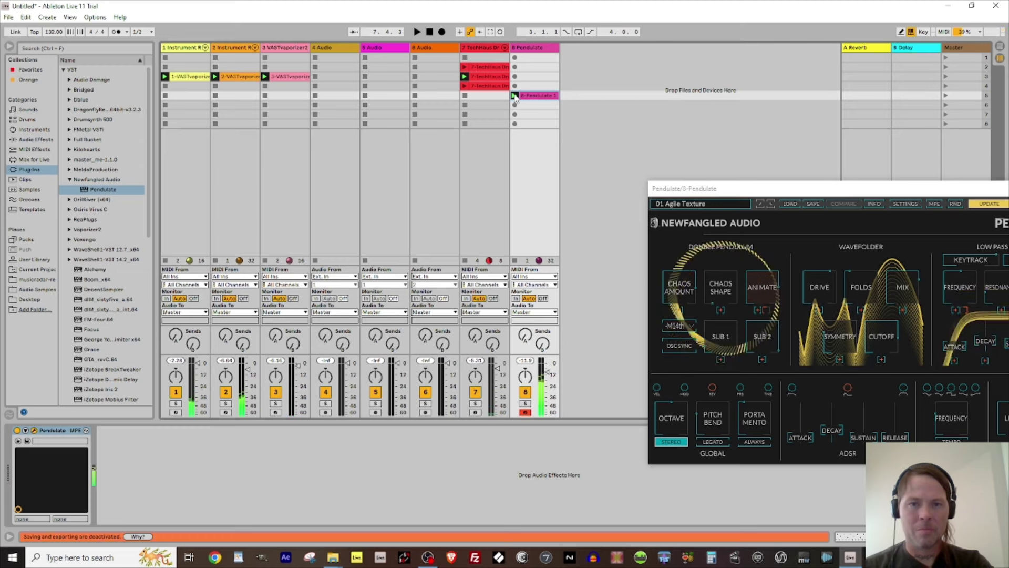
pyautogui.click(500, 32)
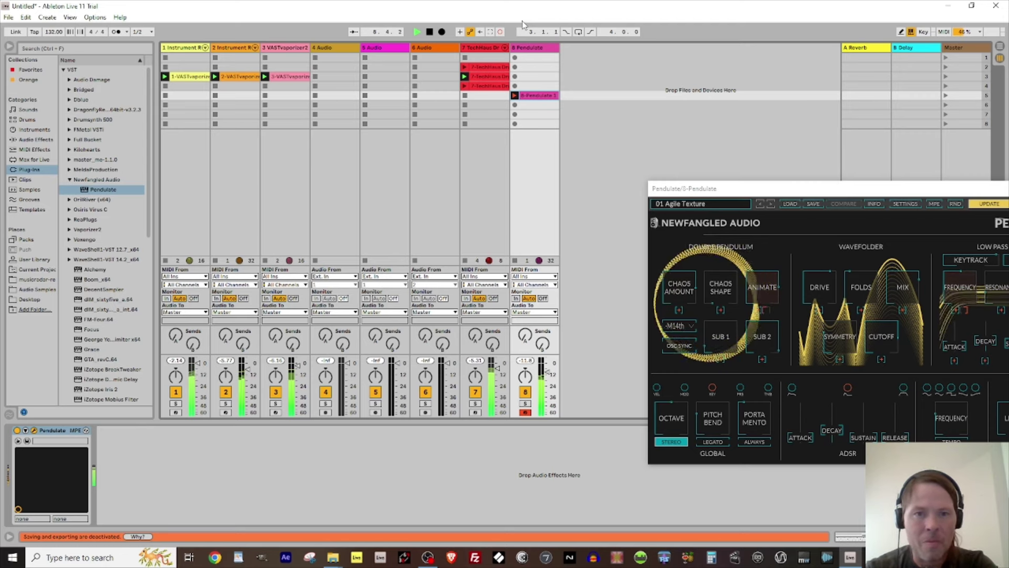
pyautogui.click(417, 32)
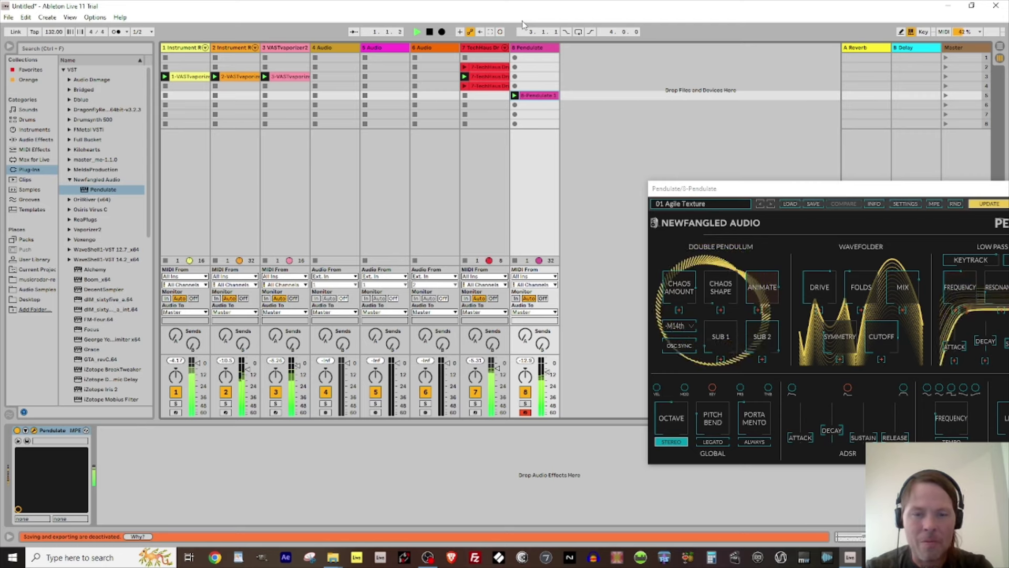
# - Open the Pendulate clip's notes in the MIDI editor and close the Pendulate plug-in window
pyautogui.doubleClick(540, 96)
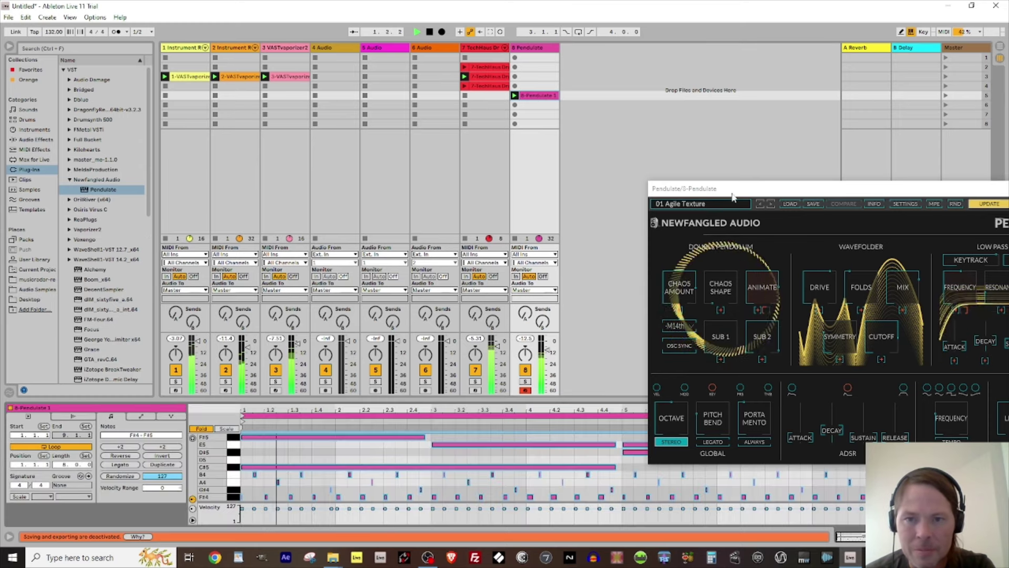
pyautogui.moveTo(733, 197); pyautogui.dragTo(364, 69)
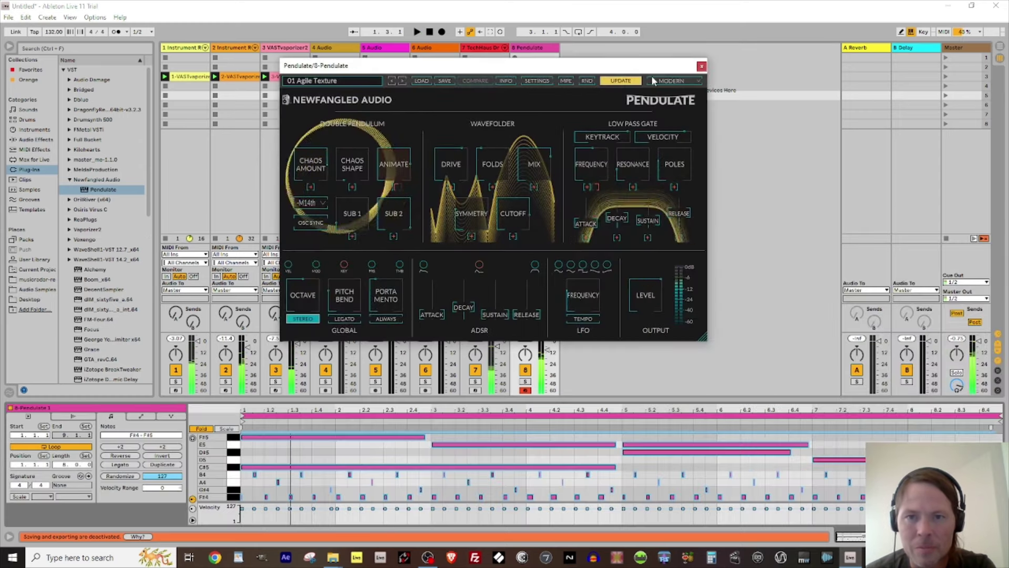
pyautogui.click(701, 65)
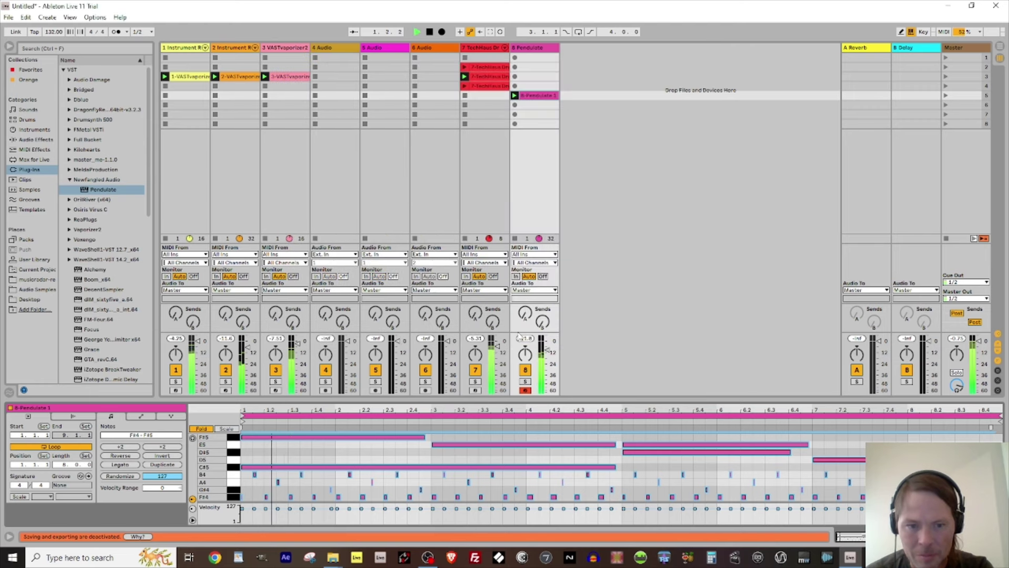
# - Stop playback, add the Arpeggiator MIDI effect before Pendulate on its track and play the set again
pyautogui.press('space')
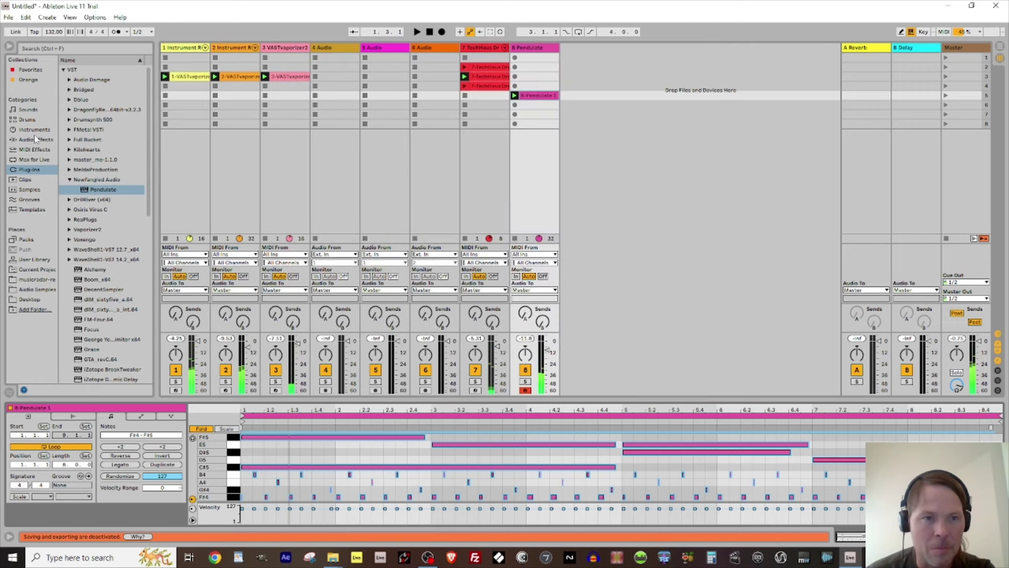
pyautogui.click(33, 149)
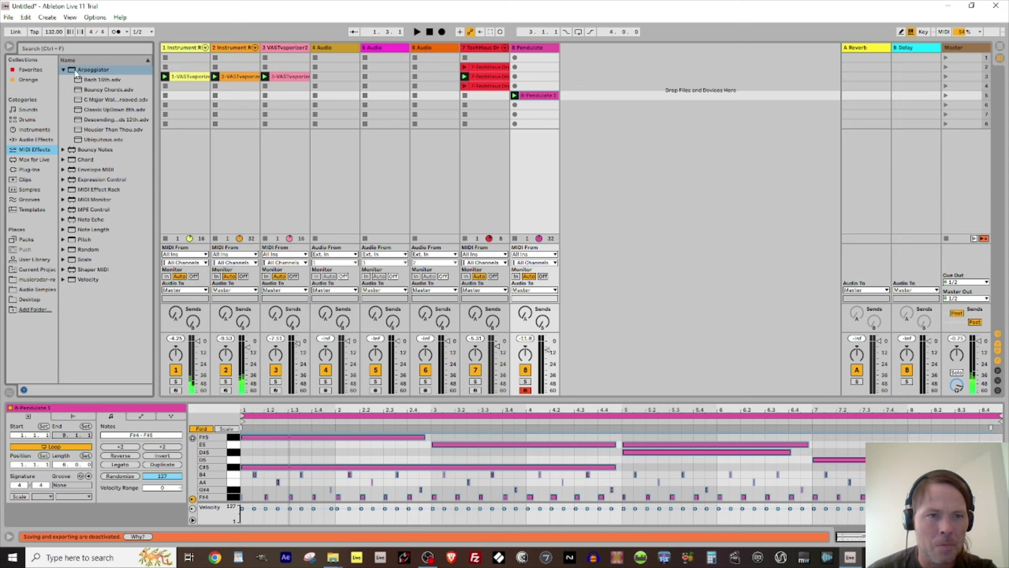
pyautogui.moveTo(87, 70); pyautogui.dragTo(517, 74)
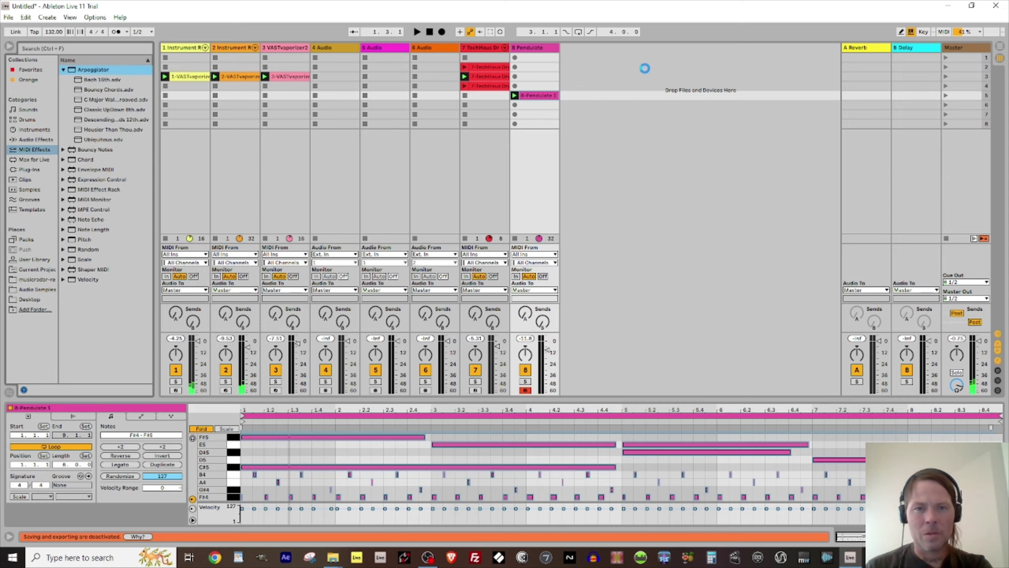
pyautogui.press('space')
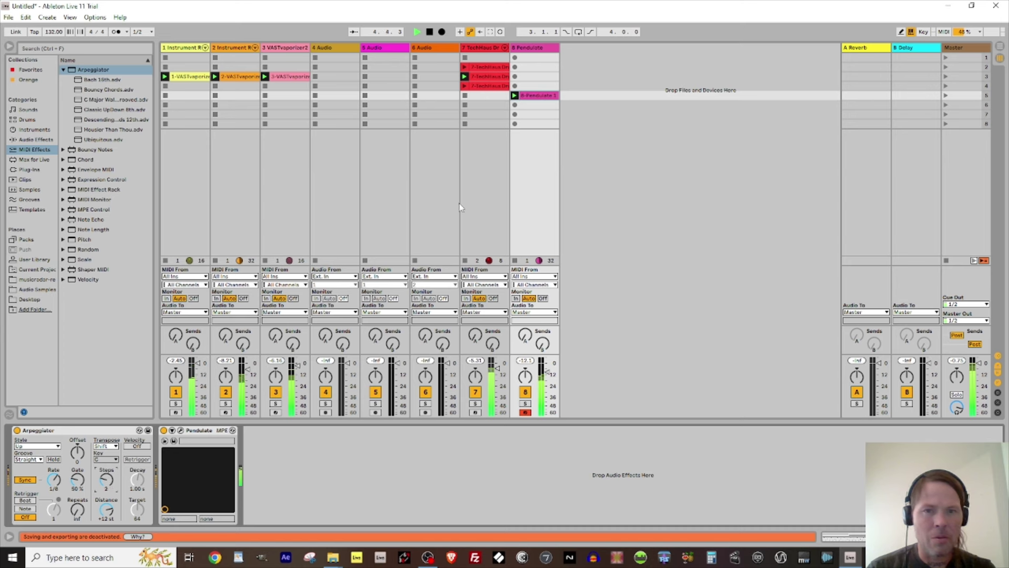
# - Transpose all notes of the Pendulate clip down one octave and restart playback
pyautogui.click(536, 95)
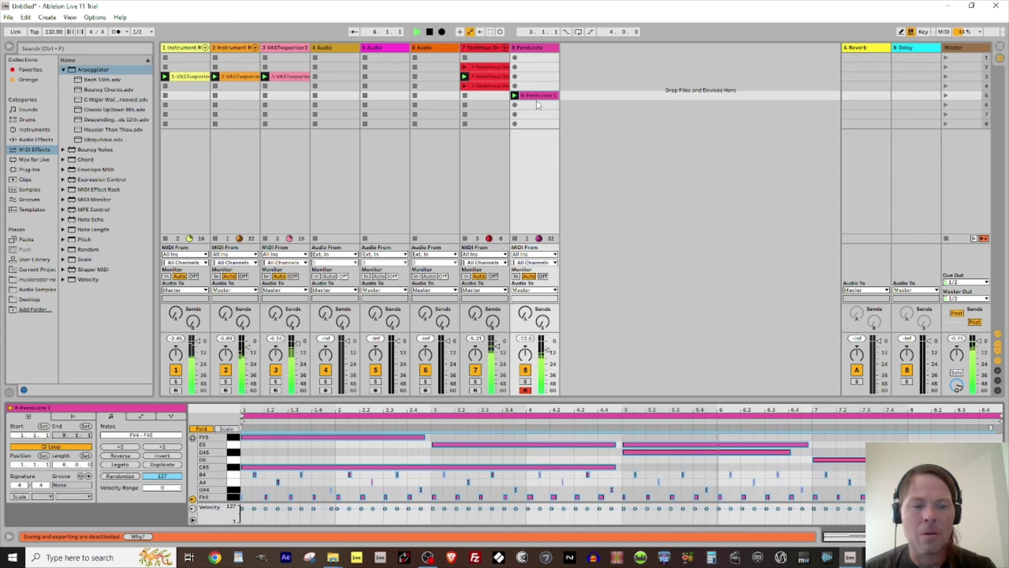
pyautogui.hotkey('shift', 'Down')
pyautogui.press('space')
pyautogui.press('space')
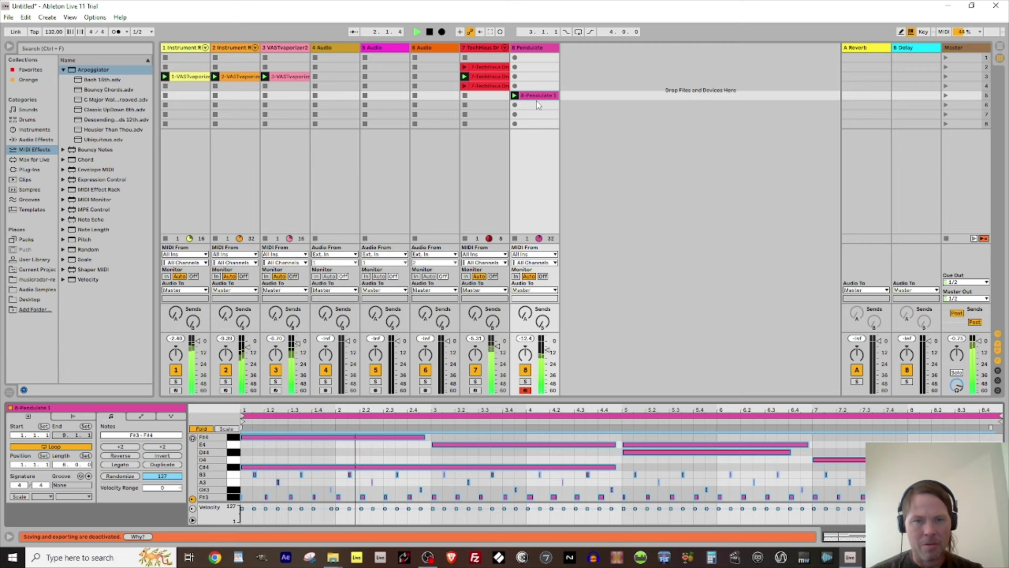
# - Stop the playing Vaporizer2 clips on tracks 1 and 2
pyautogui.click(216, 86)
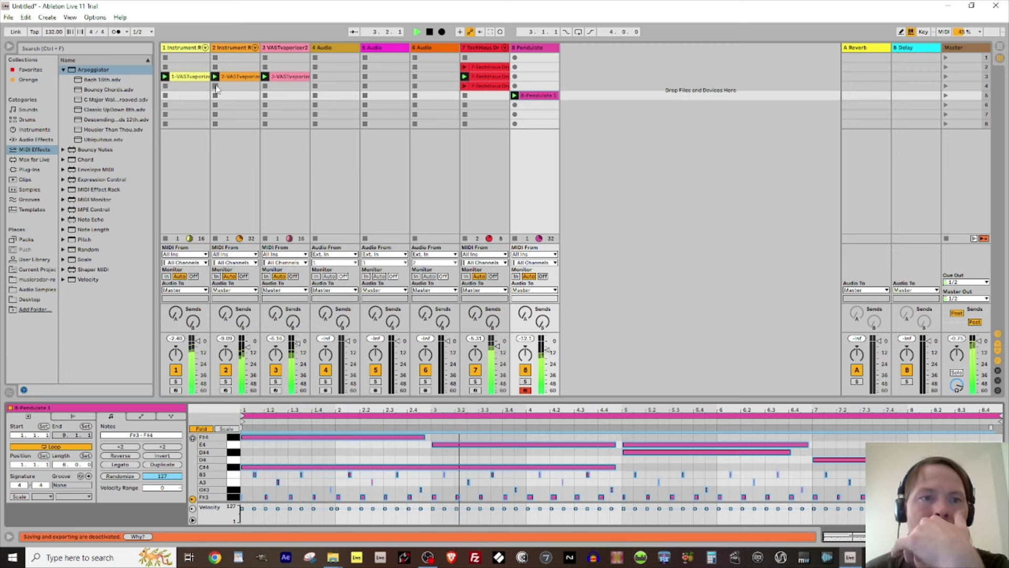
pyautogui.click(164, 86)
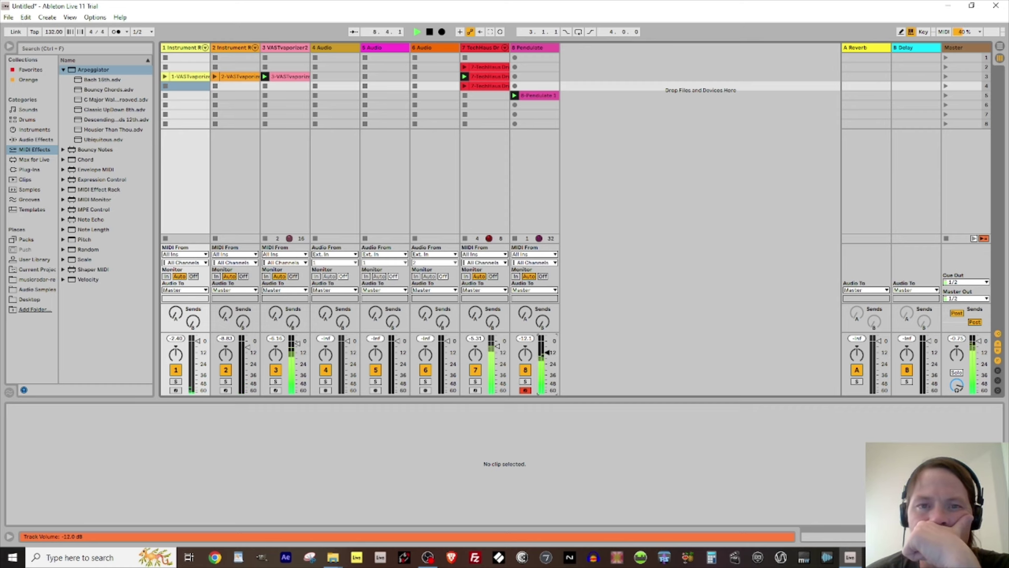
# - Transpose the Pendulate clip's notes back up one octave and raise the track's send to the A Reverb return
pyautogui.click(537, 96)
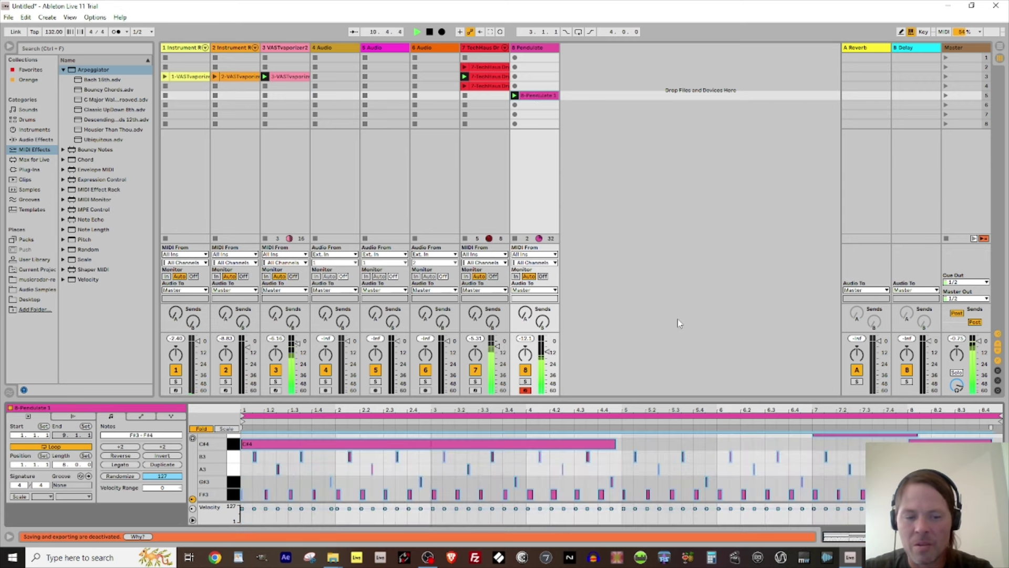
pyautogui.hotkey('shift', 'Up')
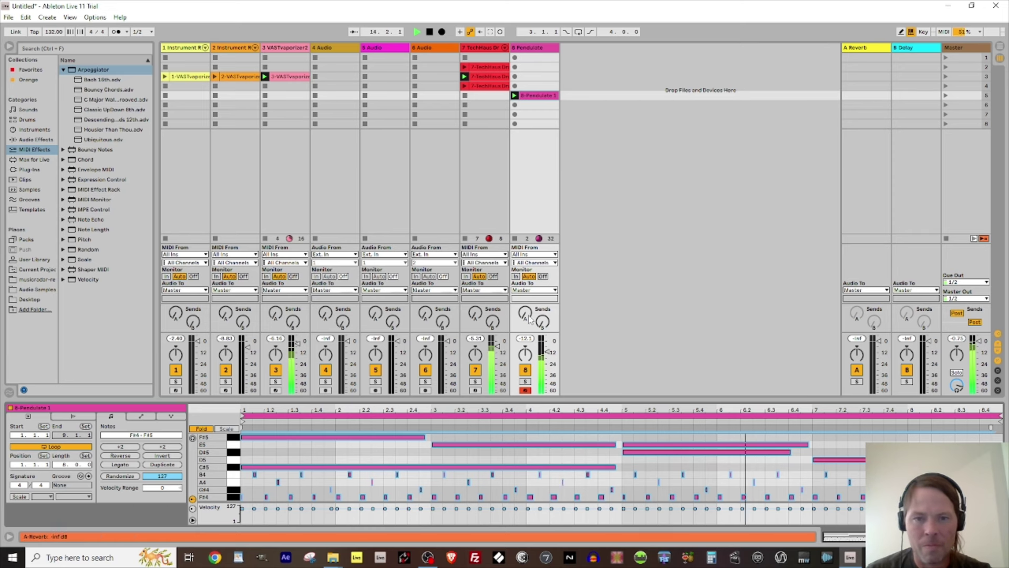
pyautogui.moveTo(525, 313); pyautogui.dragTo(525, 297)
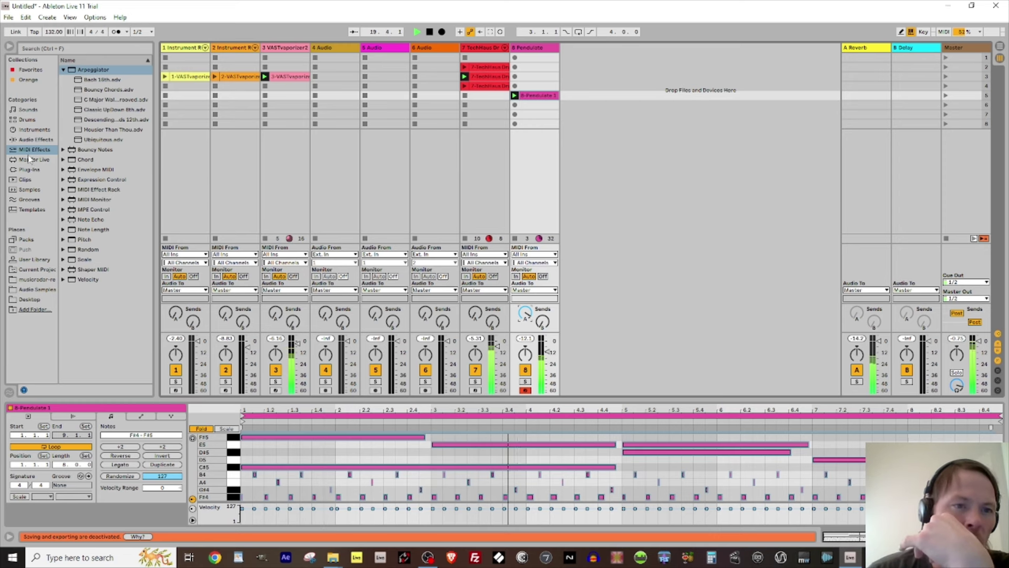
# - Find grainstrain64 among the Full Bucket VST plug-ins and add it after Pendulate on the Pendulate track
pyautogui.click(28, 169)
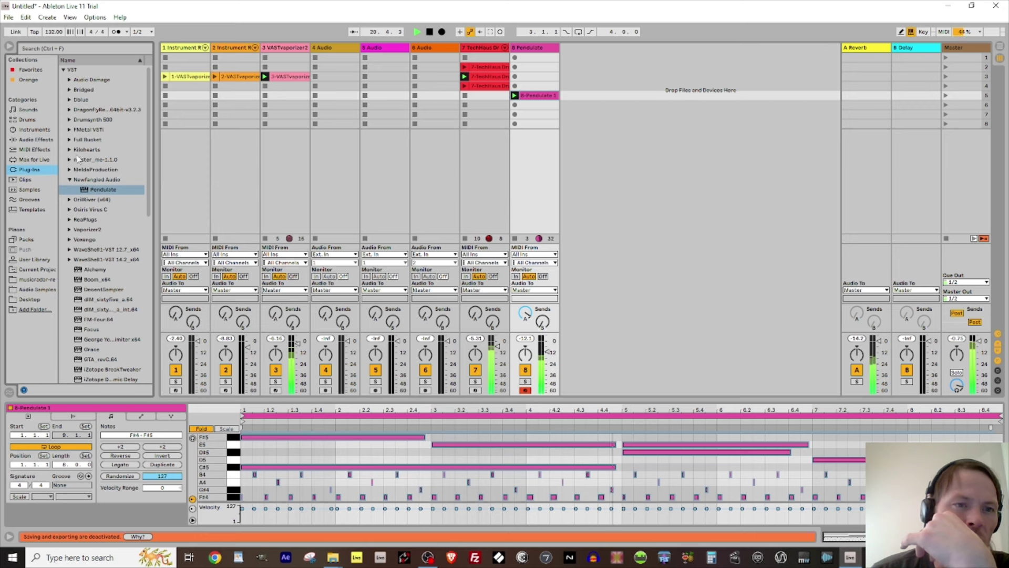
pyautogui.click(70, 140)
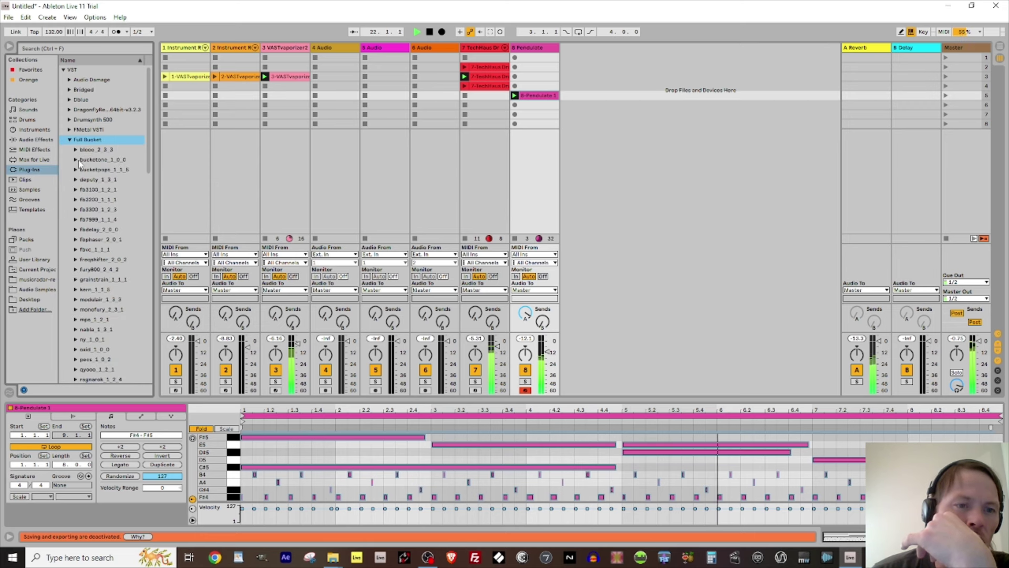
pyautogui.scroll(-1, 83, 161)
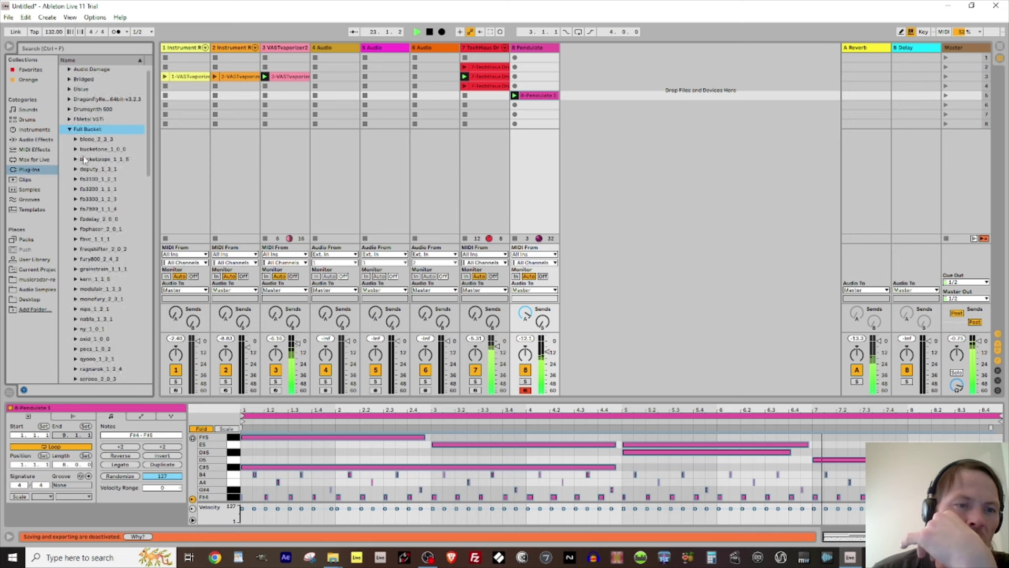
pyautogui.scroll(-5, 85, 161)
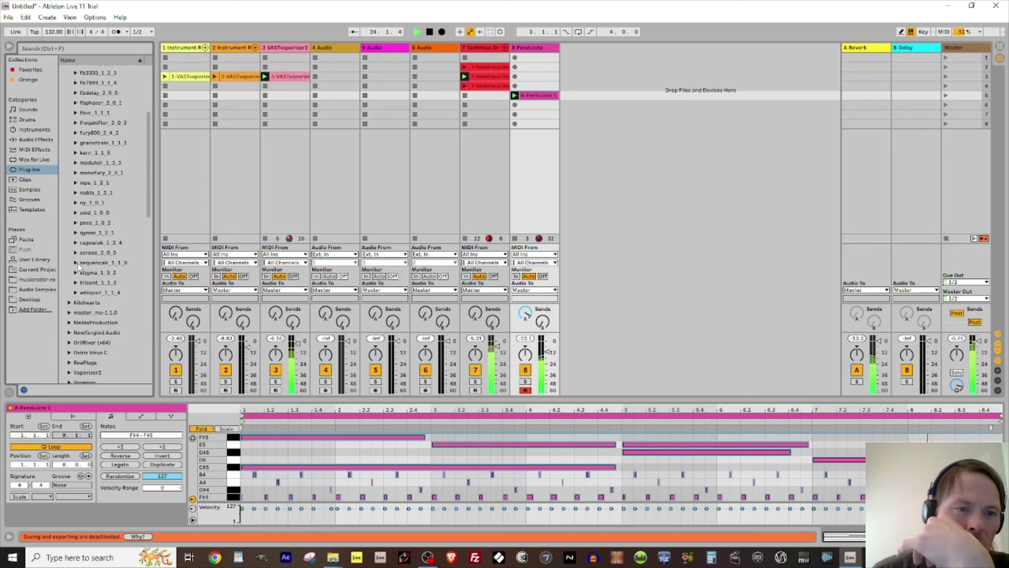
pyautogui.click(76, 263)
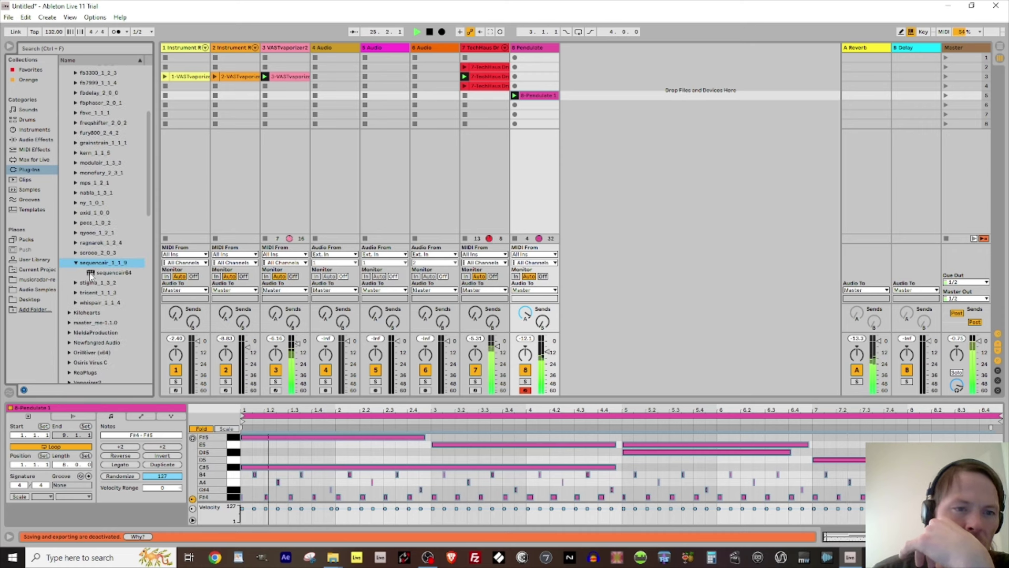
pyautogui.click(76, 253)
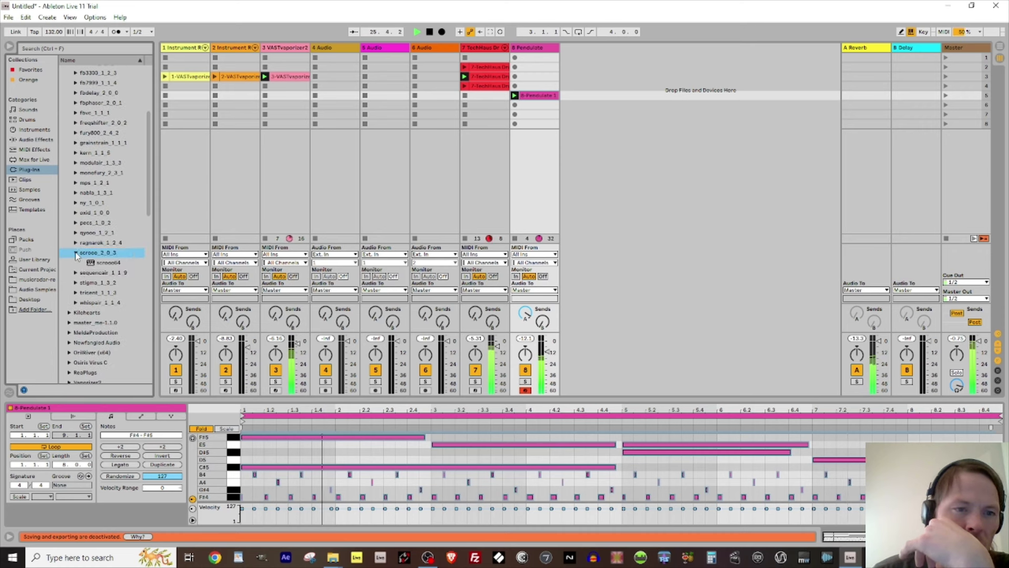
pyautogui.click(75, 302)
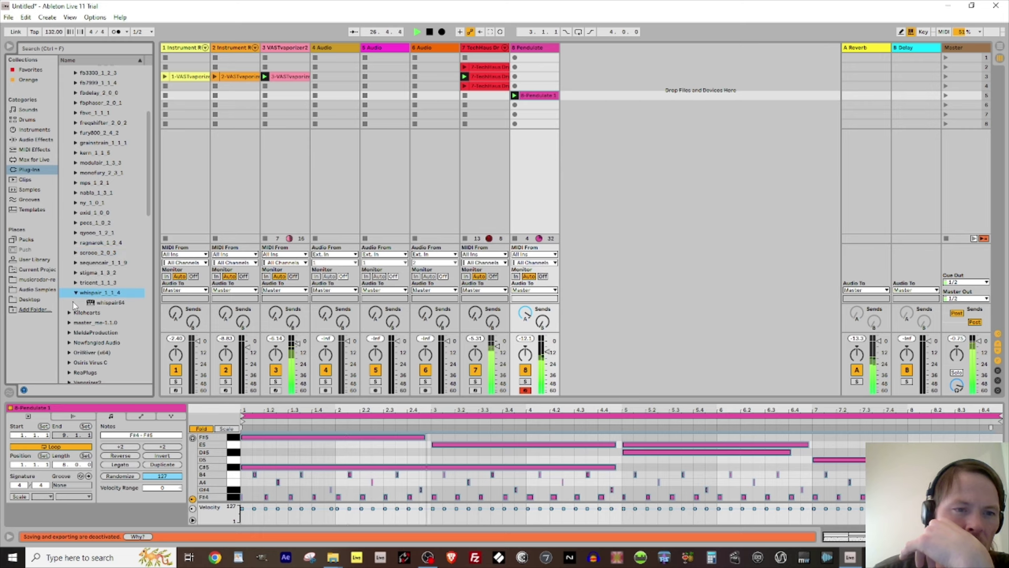
pyautogui.click(76, 253)
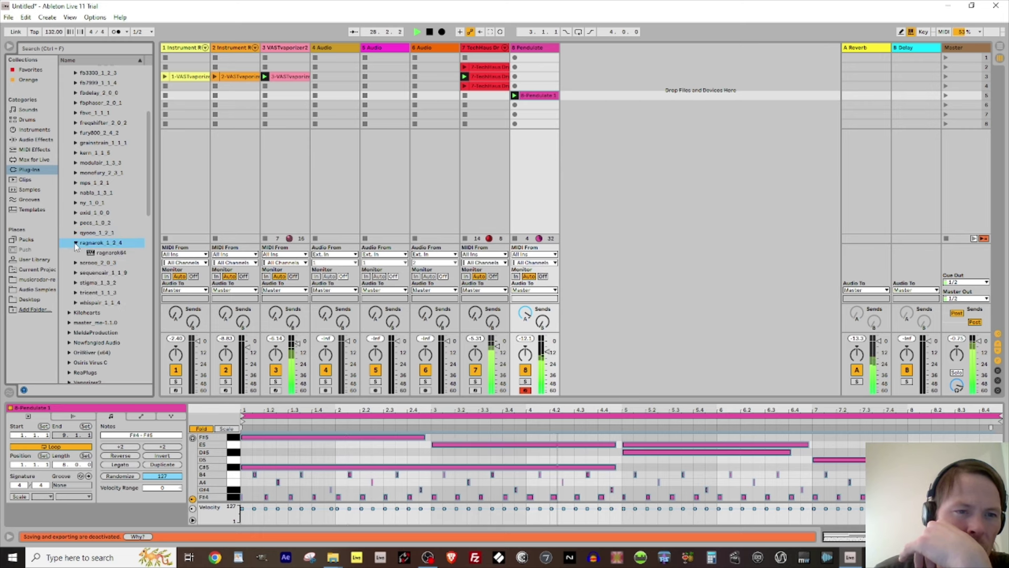
pyautogui.click(75, 273)
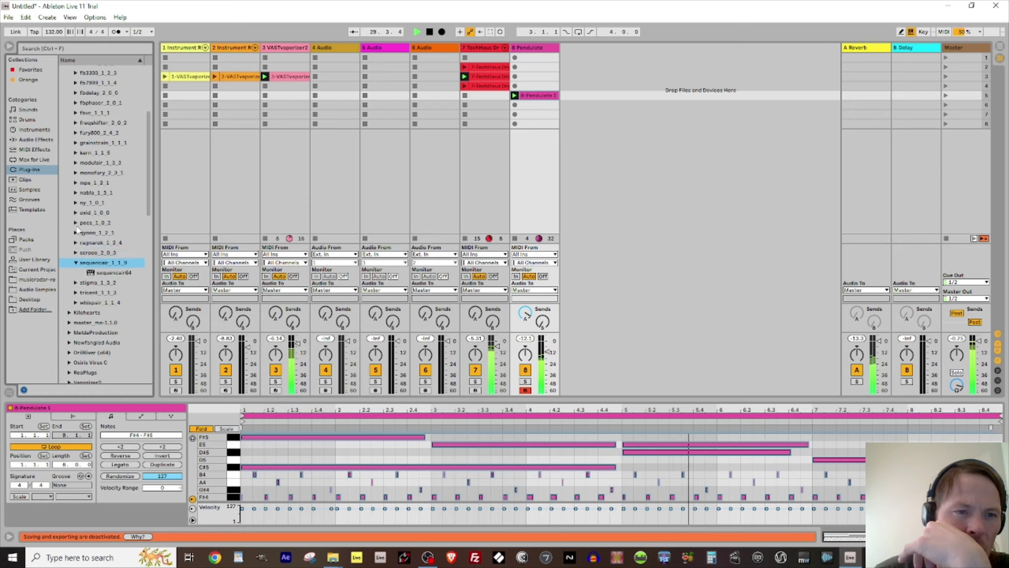
pyautogui.click(76, 143)
pyautogui.doubleClick(92, 153)
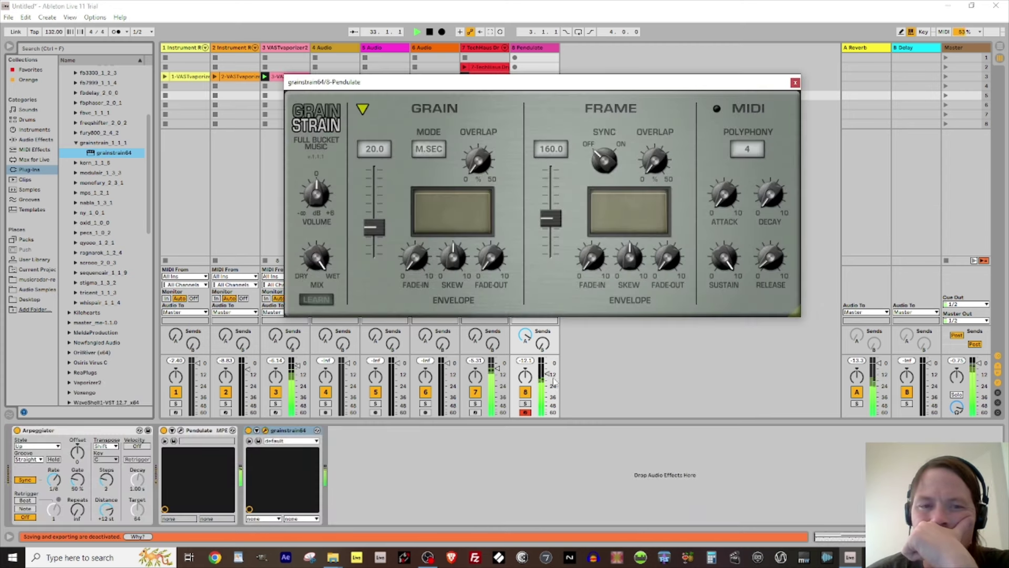
# - Try grainstrain64's presets, load Synced Reversals and close the plug-in window
pyautogui.click(289, 441)
pyautogui.click(288, 515)
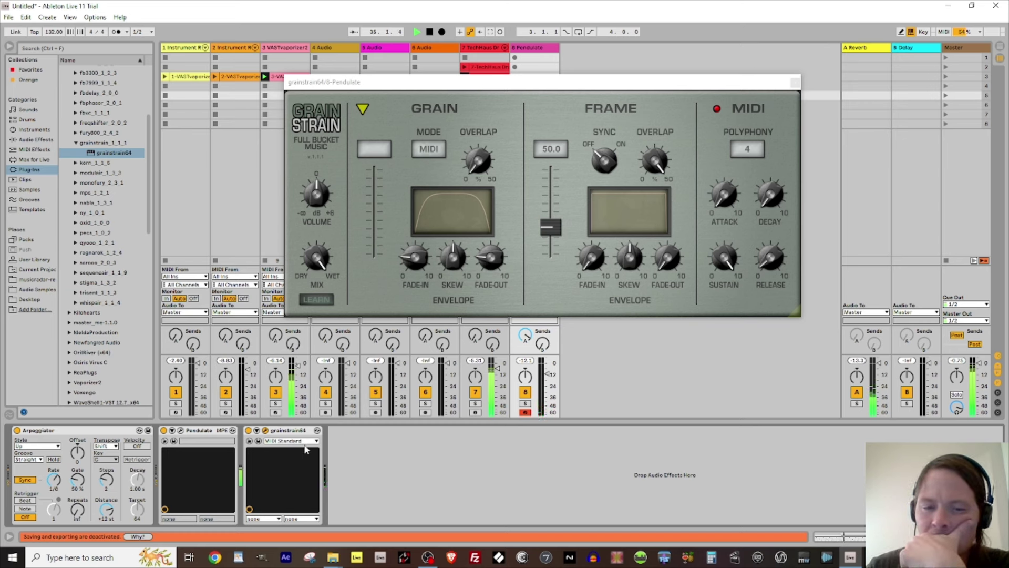
pyautogui.press('Down')
pyautogui.press('Down')
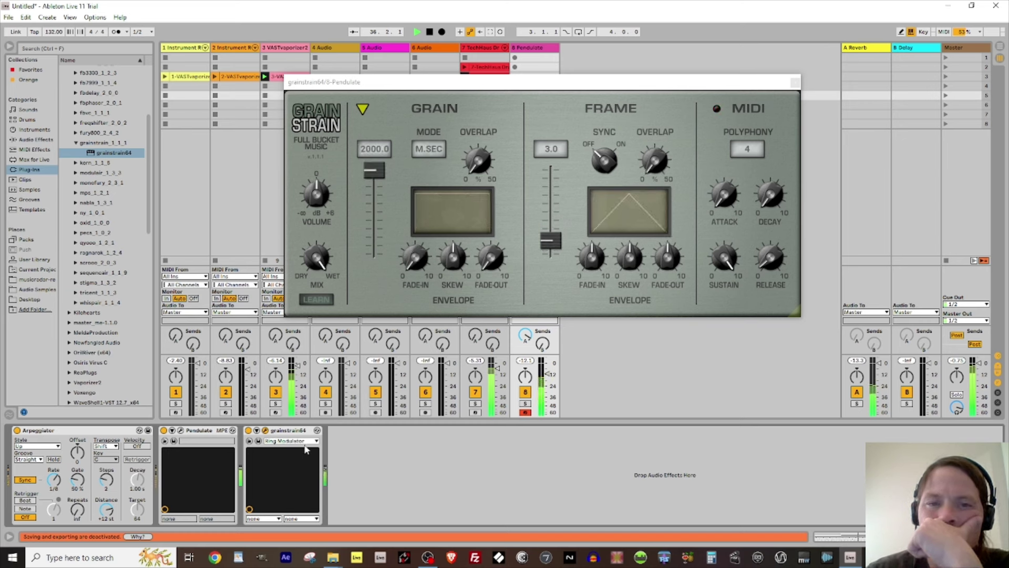
pyautogui.press('Down')
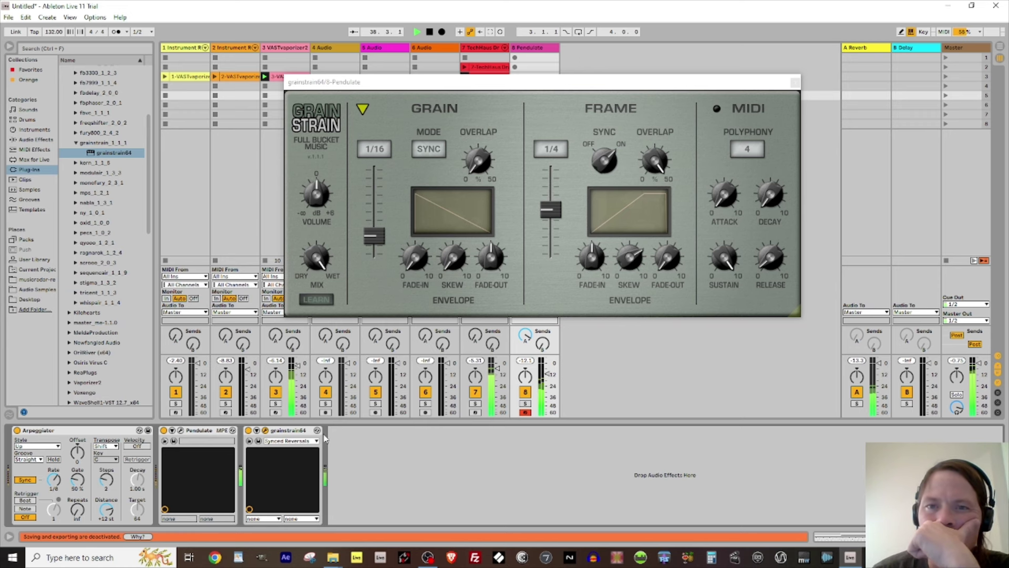
pyautogui.click(794, 83)
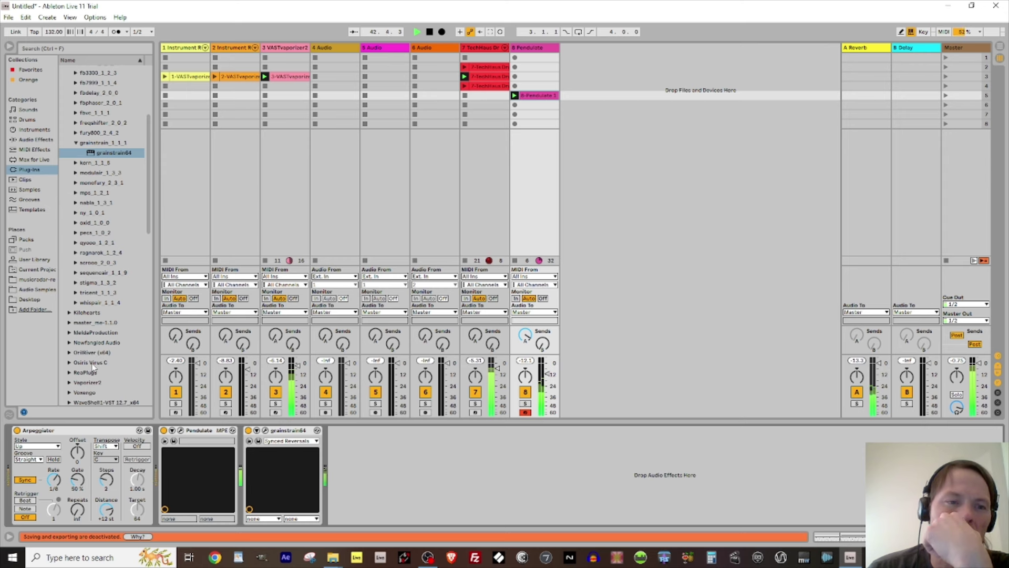
# - Add the Grain Delay audio effect after grainstrain64 on the Pendulate track
pyautogui.click(33, 141)
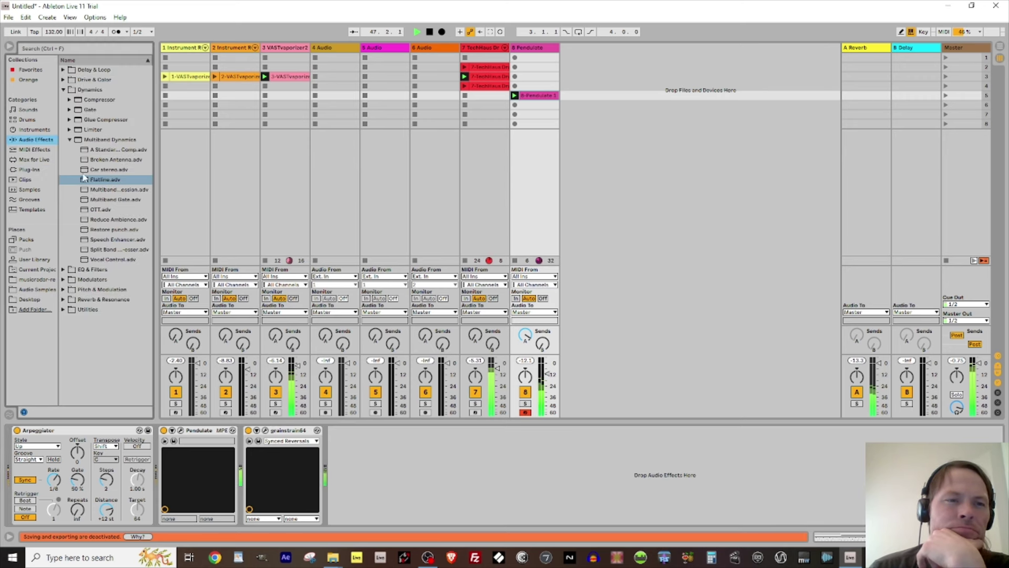
pyautogui.click(69, 134)
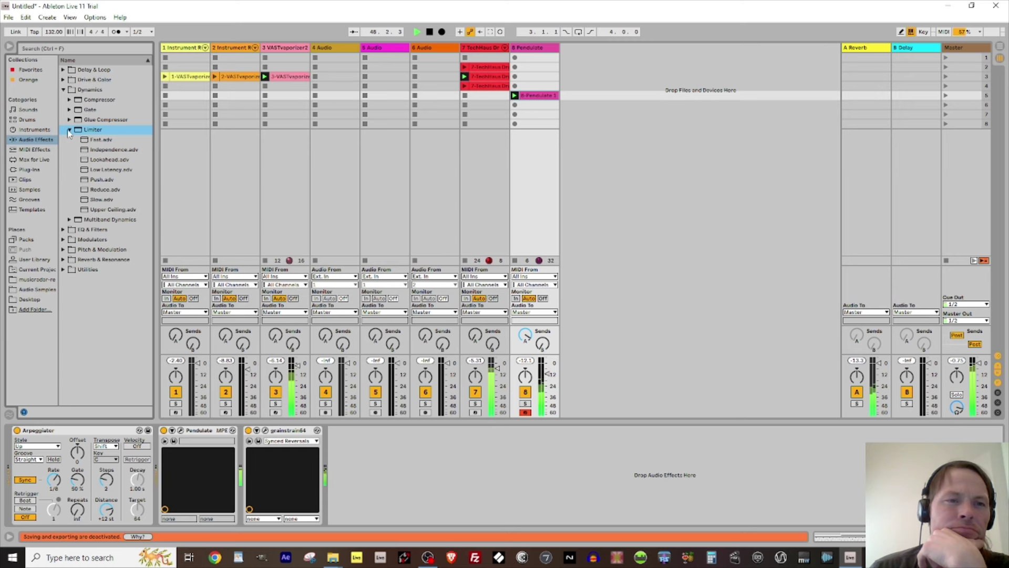
pyautogui.click(63, 90)
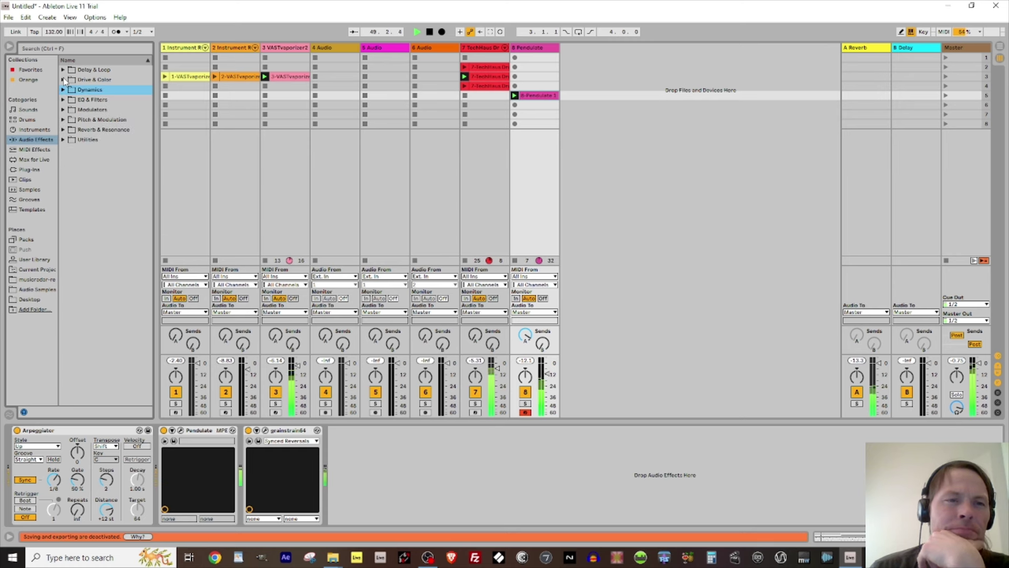
pyautogui.click(64, 69)
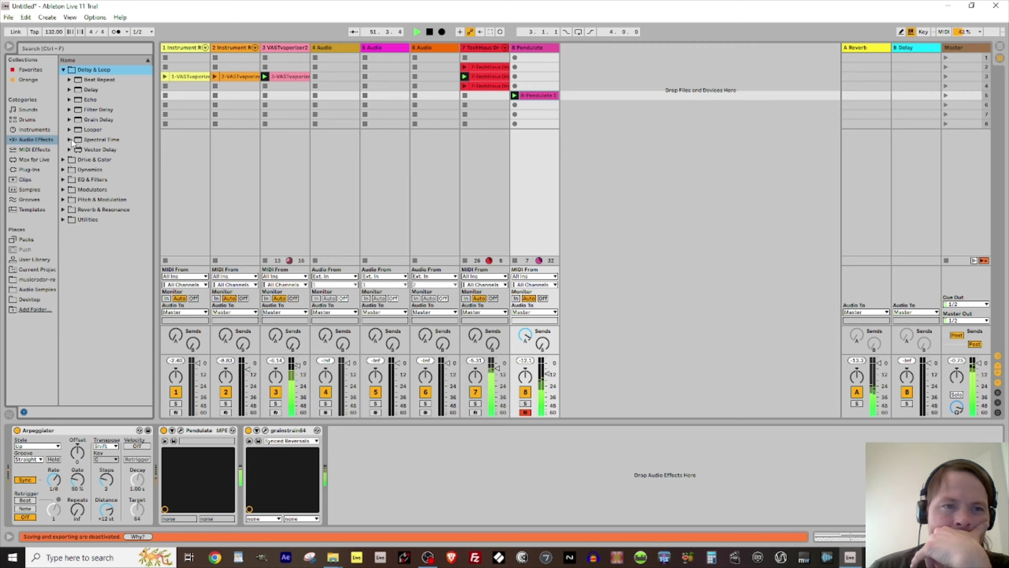
pyautogui.moveTo(77, 121)
pyautogui.mouseDown()
pyautogui.moveTo(337, 478)
pyautogui.moveTo(366, 476)
pyautogui.moveTo(365, 467)
pyautogui.mouseUp()
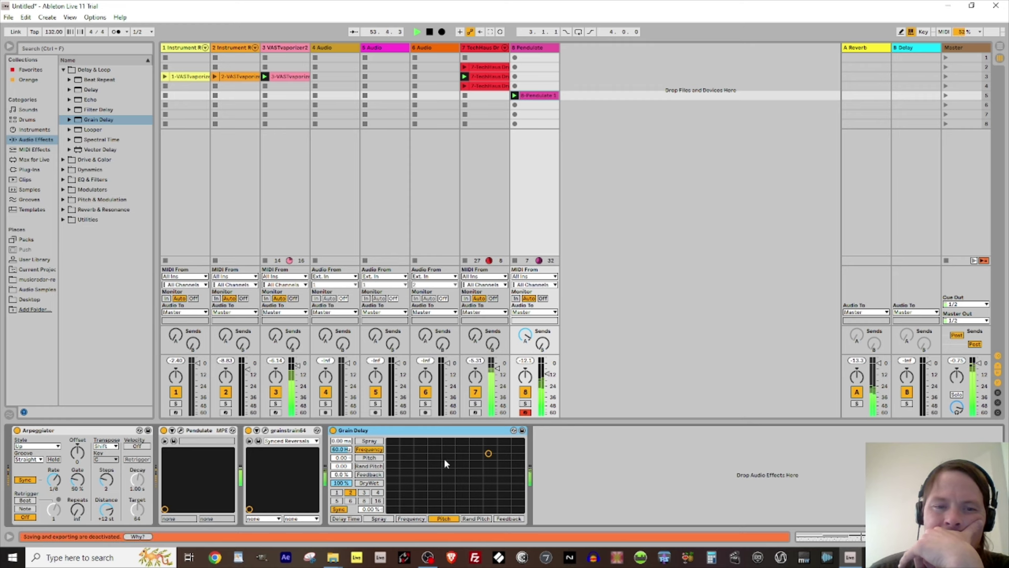
# - Try a lower frequency and pitch in Grain Delay and reload the effect with its default settings
pyautogui.moveTo(444, 458); pyautogui.dragTo(481, 478)
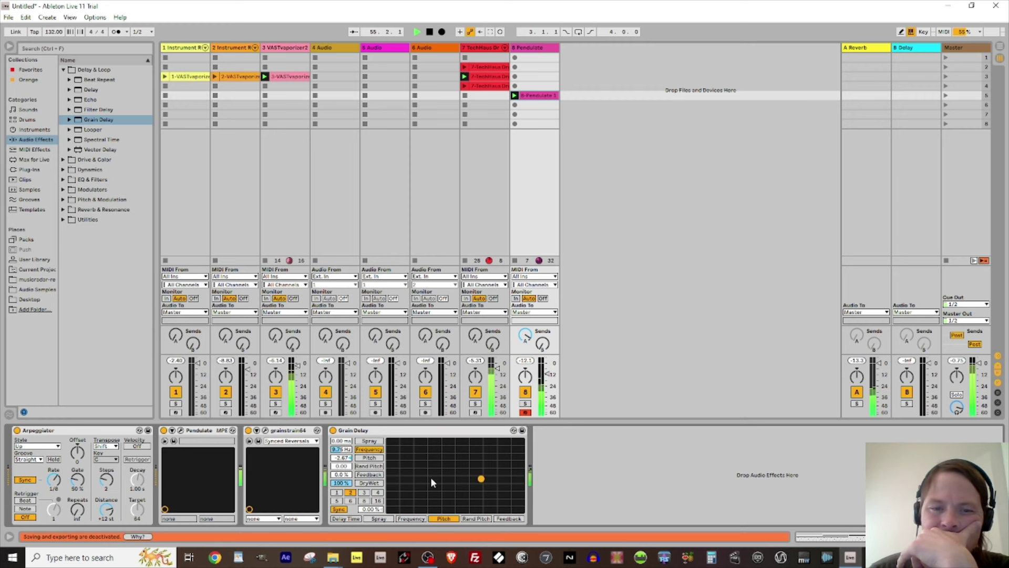
pyautogui.click(514, 431)
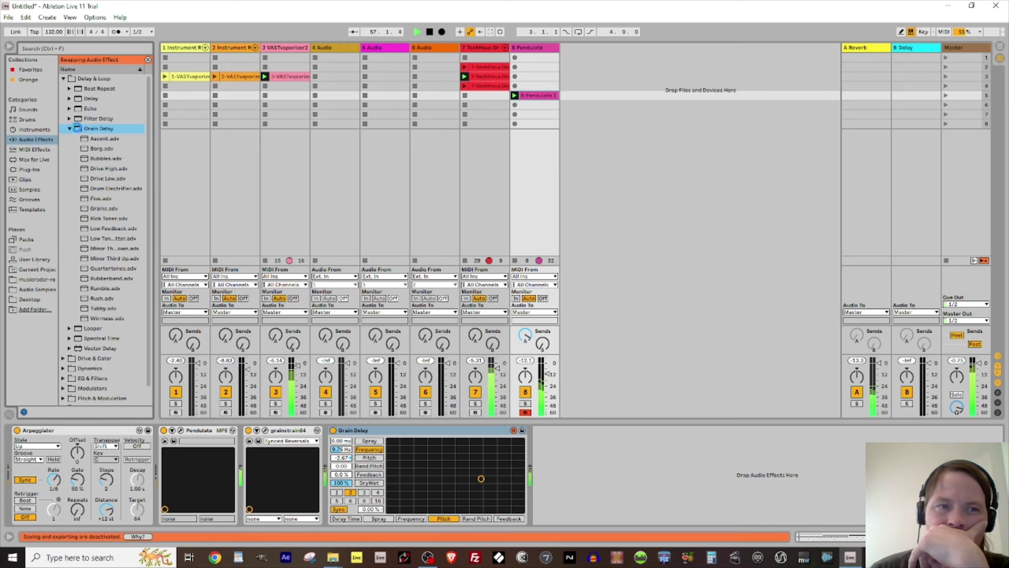
pyautogui.doubleClick(78, 129)
pyautogui.click(514, 431)
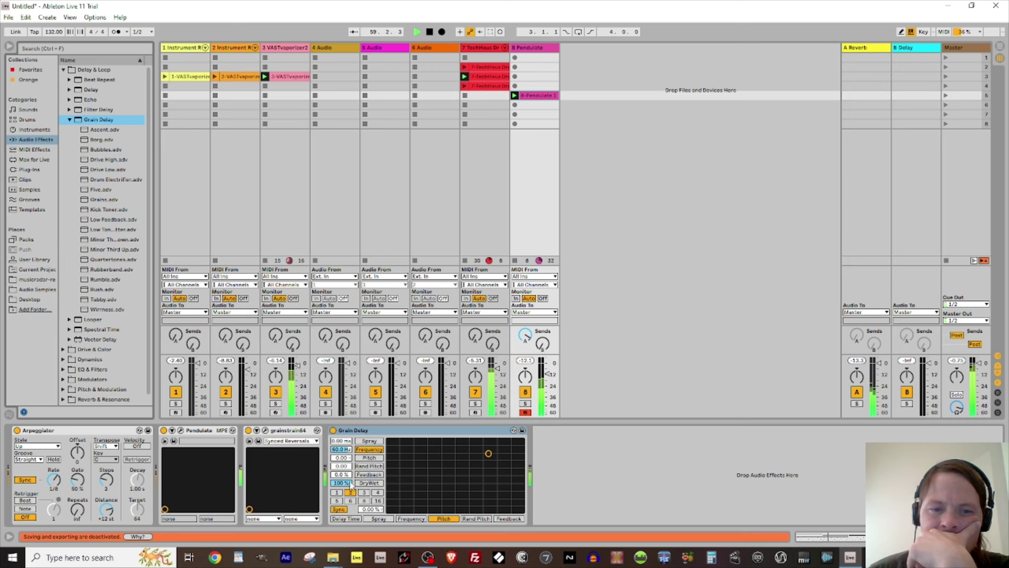
# - Raise the Spray and Feedback values of Grain Delay on the Pendulate track
pyautogui.moveTo(342, 441); pyautogui.dragTo(341, 418)
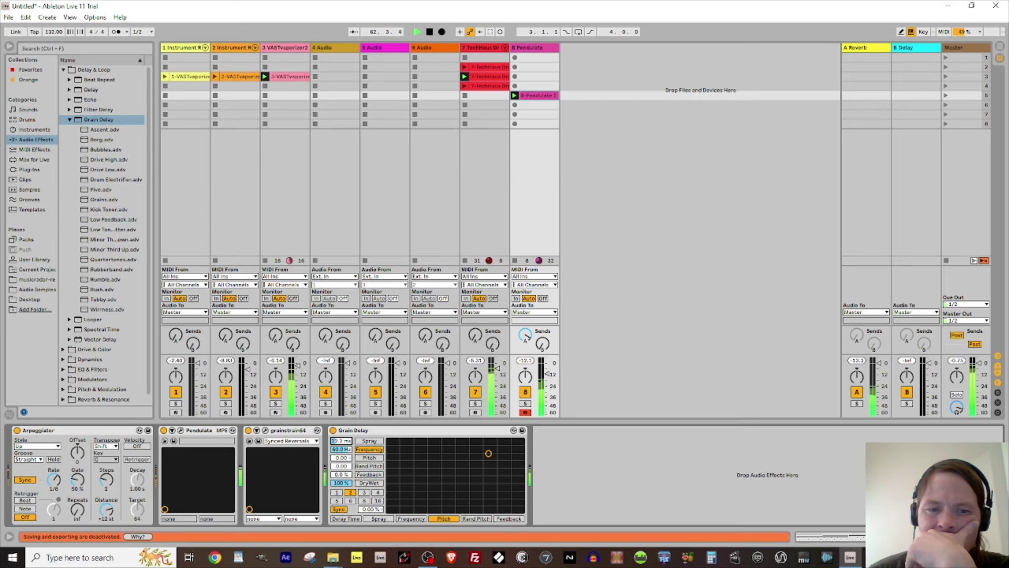
pyautogui.moveTo(340, 474); pyautogui.dragTo(340, 470)
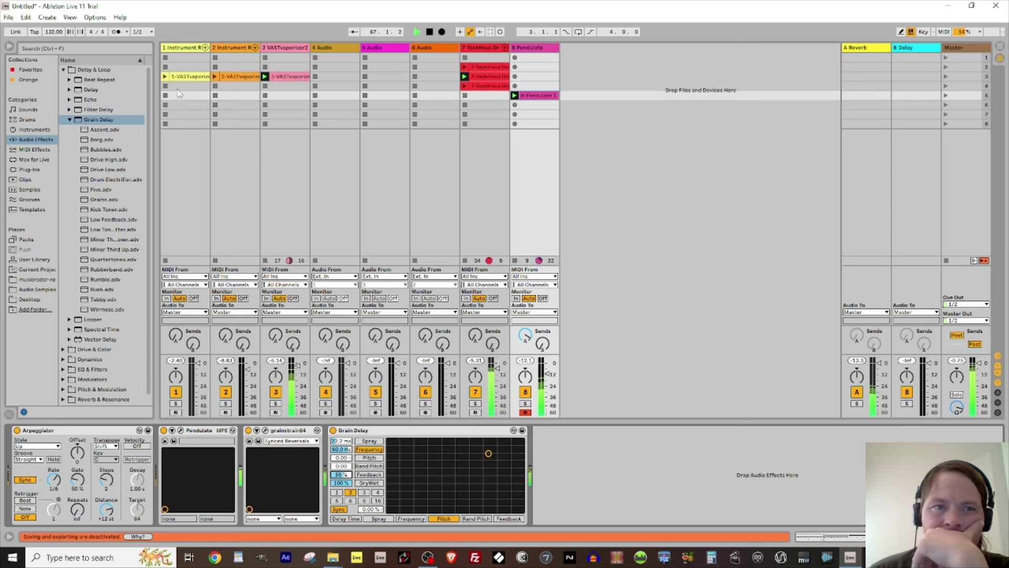
# - Audition and stop the Vaporizer2 clip on track 1, and launch the Vaporizer2 clip on track 2
pyautogui.click(164, 77)
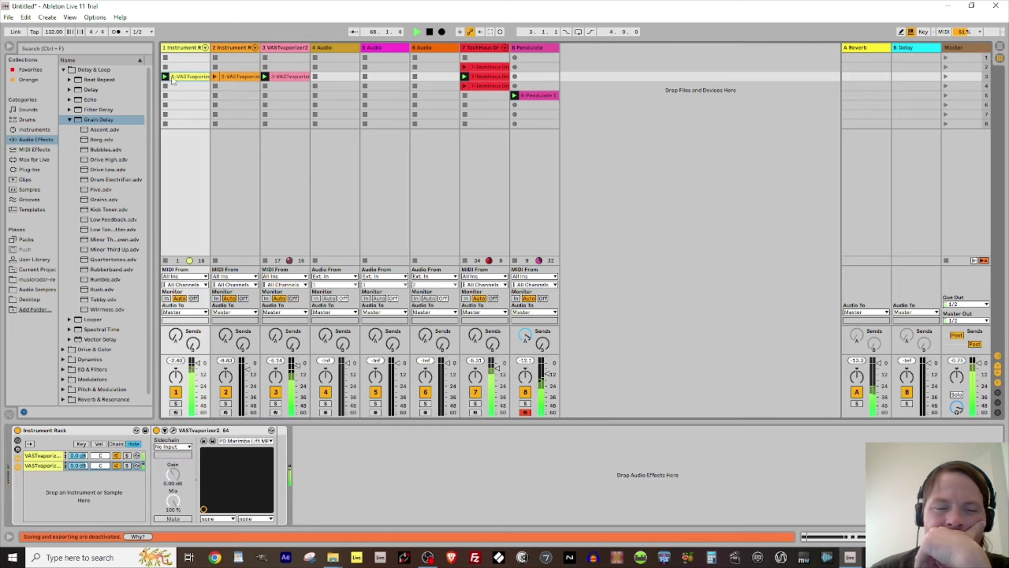
pyautogui.click(165, 261)
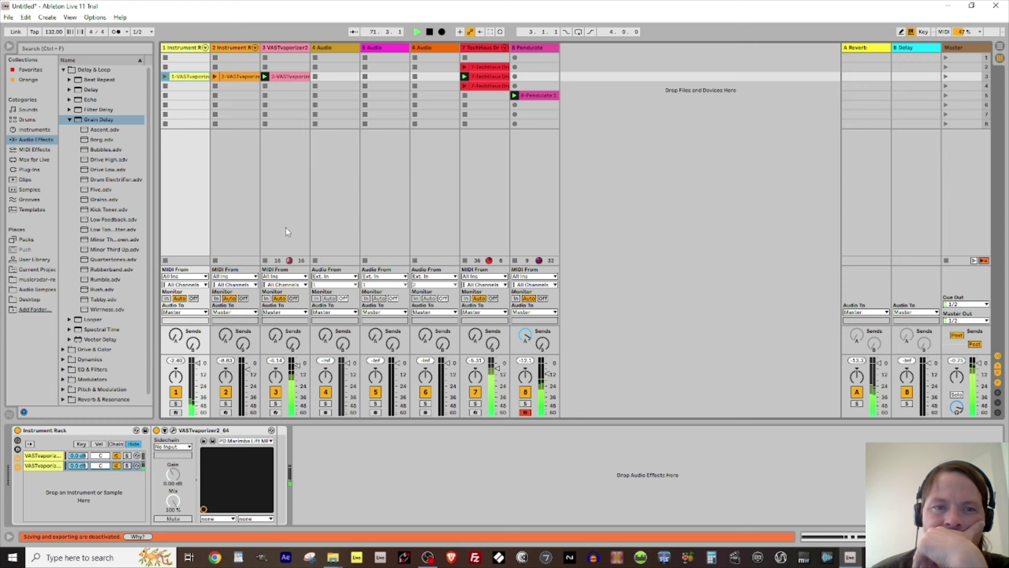
pyautogui.click(215, 77)
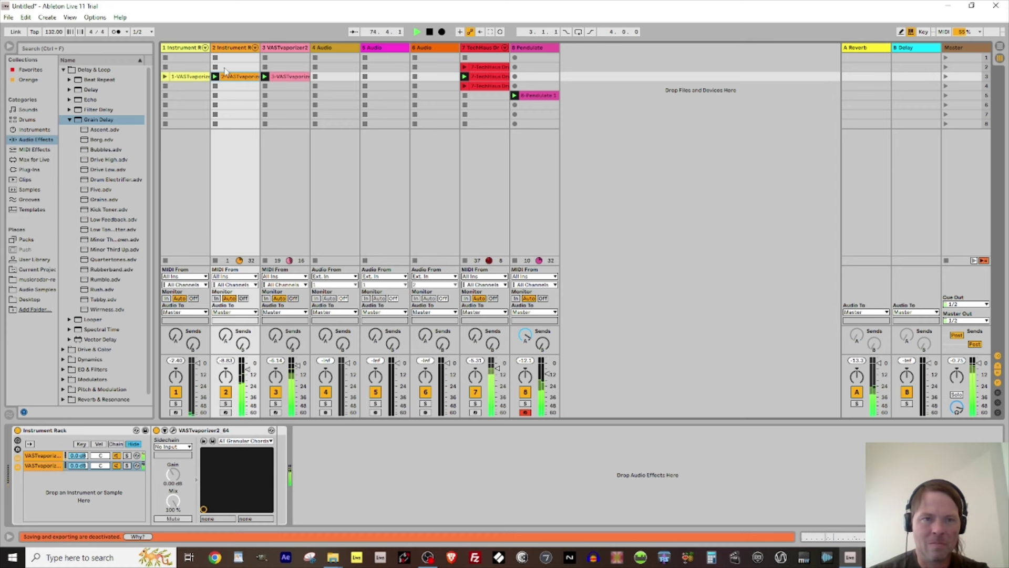
pyautogui.click(228, 49)
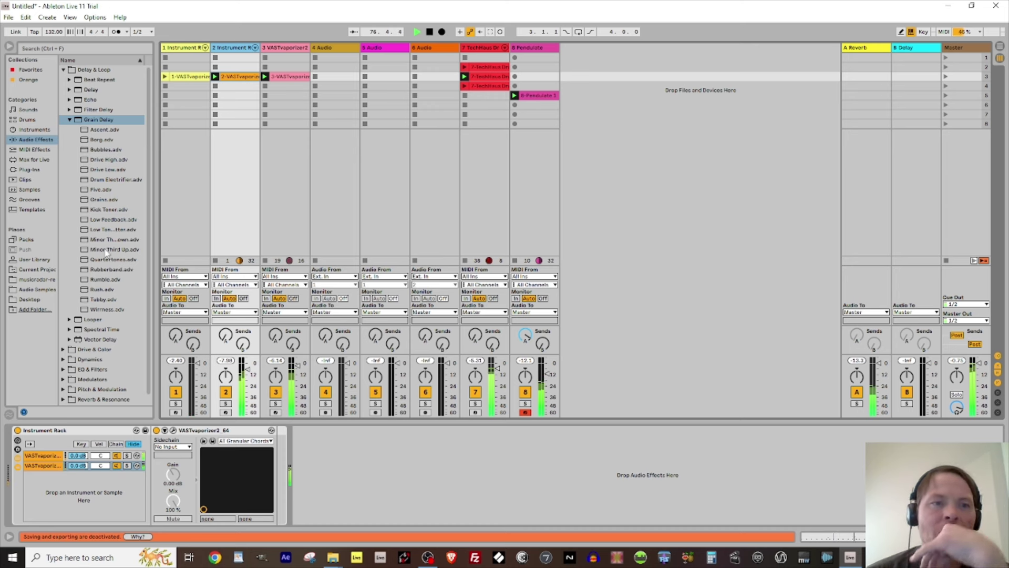
# - Add the Auto Filter audio effect from EQ & Filters after Grain Delay on the Pendulate track
pyautogui.click(69, 120)
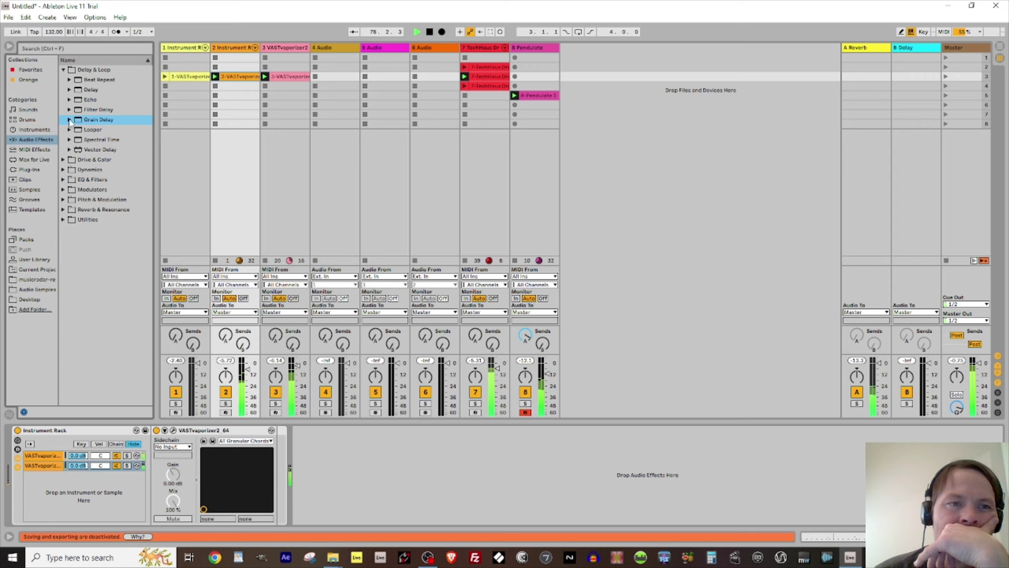
pyautogui.click(63, 70)
pyautogui.click(63, 99)
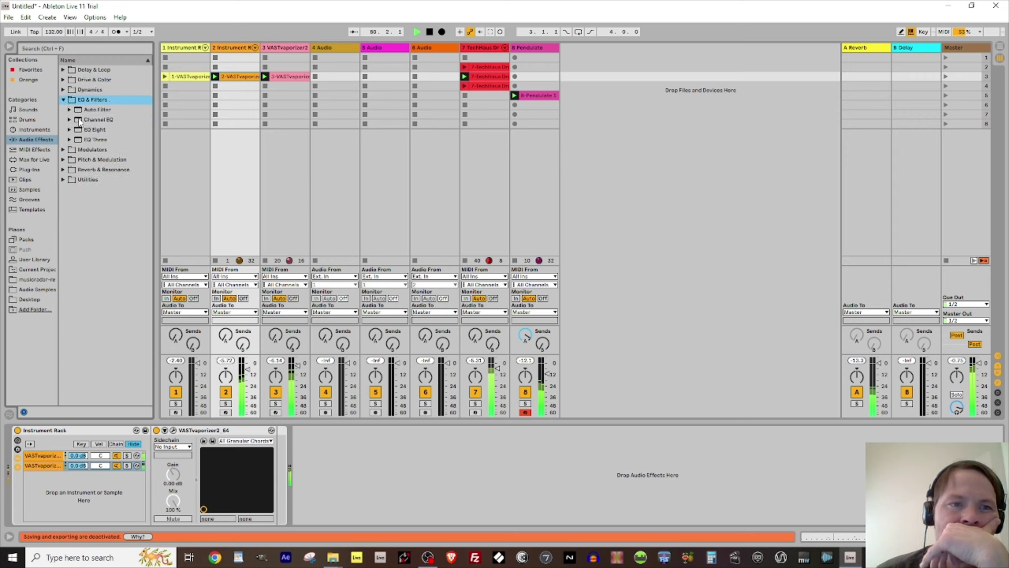
pyautogui.click(81, 110)
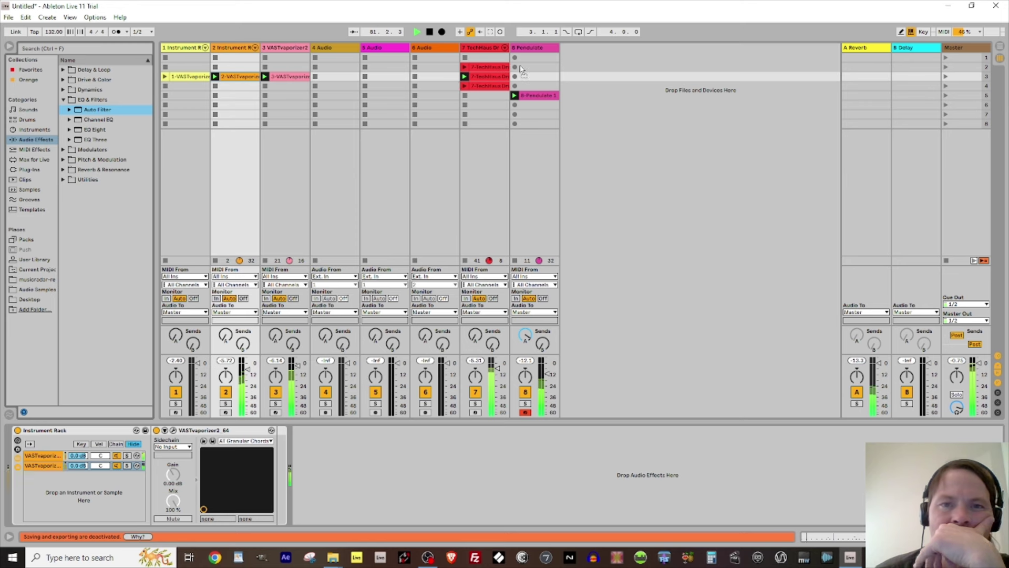
pyautogui.click(533, 77)
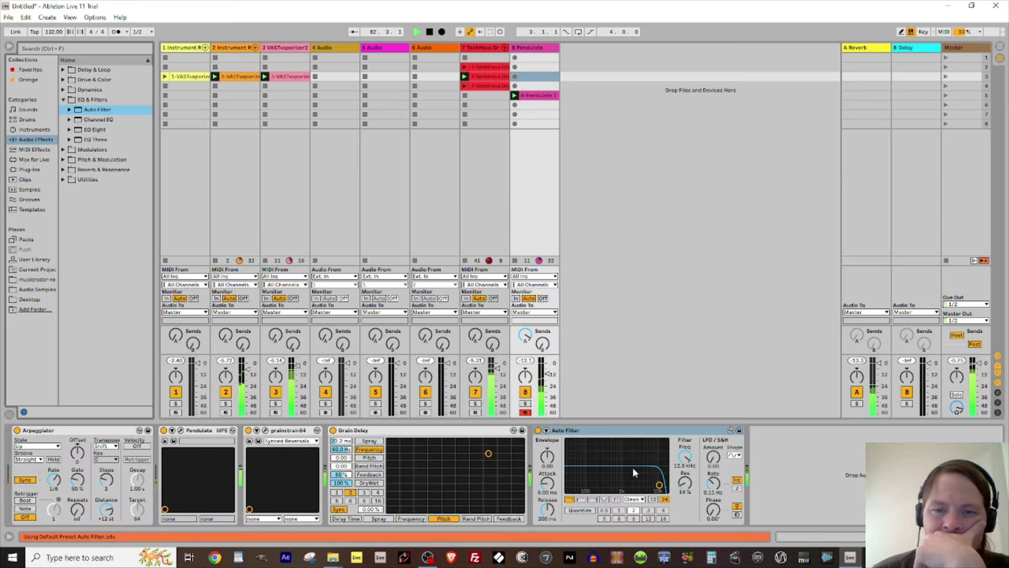
# - Set the Auto Filter's frequency to about 1.60 kHz with about 61 % resonance, and stop the clip on track 2
pyautogui.moveTo(659, 485); pyautogui.dragTo(622, 472)
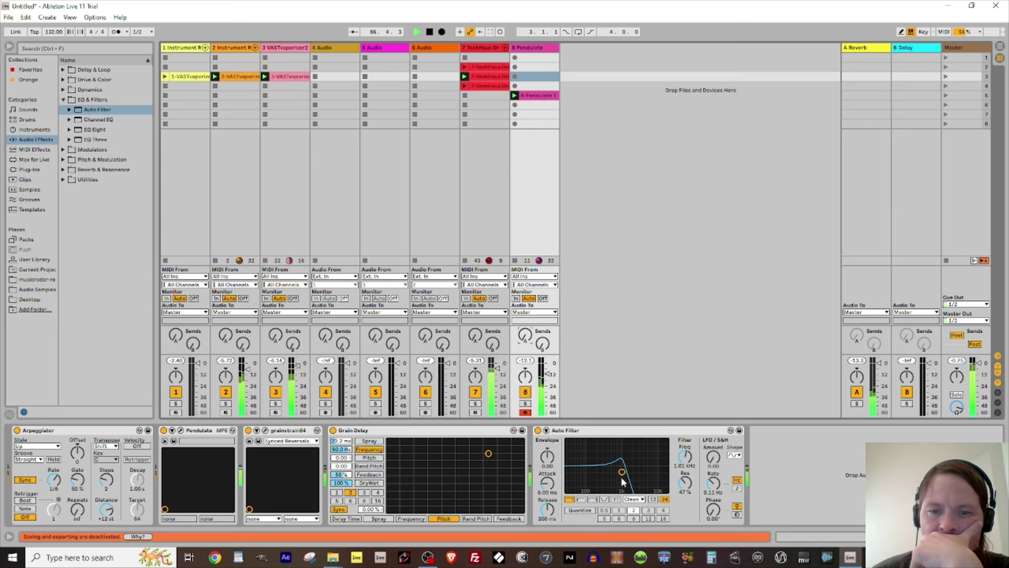
pyautogui.moveTo(622, 471); pyautogui.dragTo(629, 466)
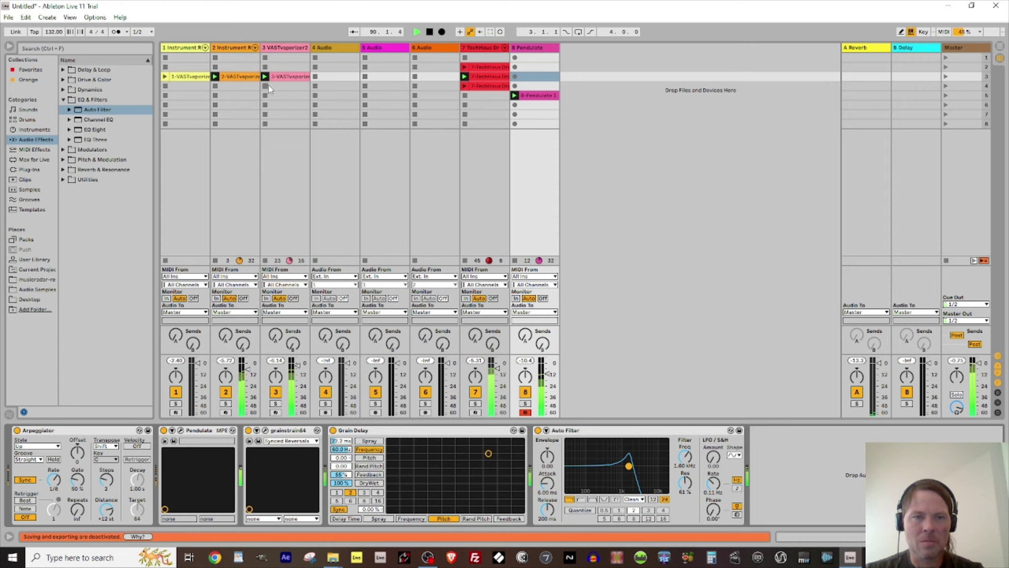
pyautogui.click(216, 86)
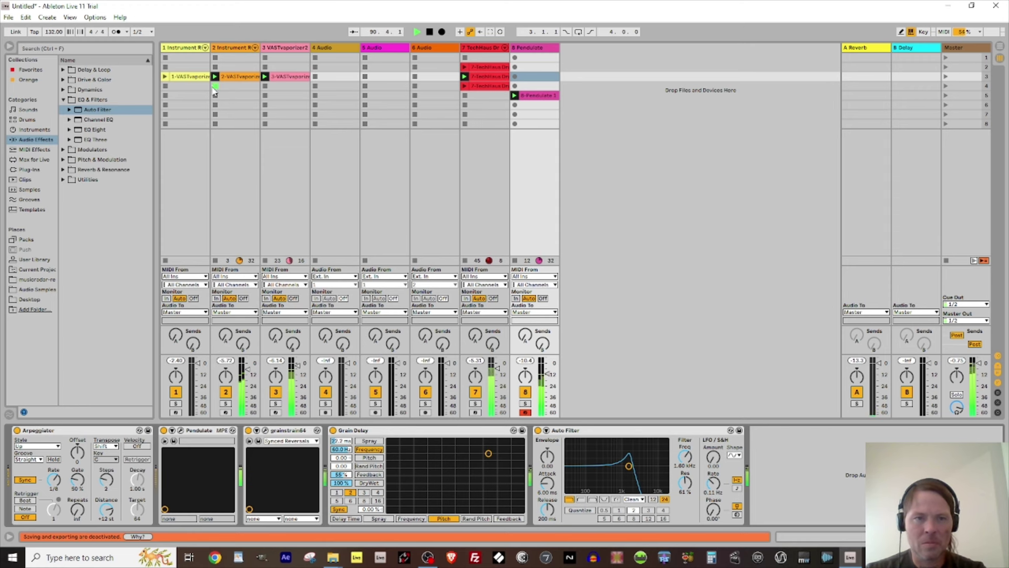
# - Stop the clips on track 3 and the TechHaus Drums track, and restart playback with only the Pendulate clip running
pyautogui.click(265, 86)
pyautogui.click(464, 95)
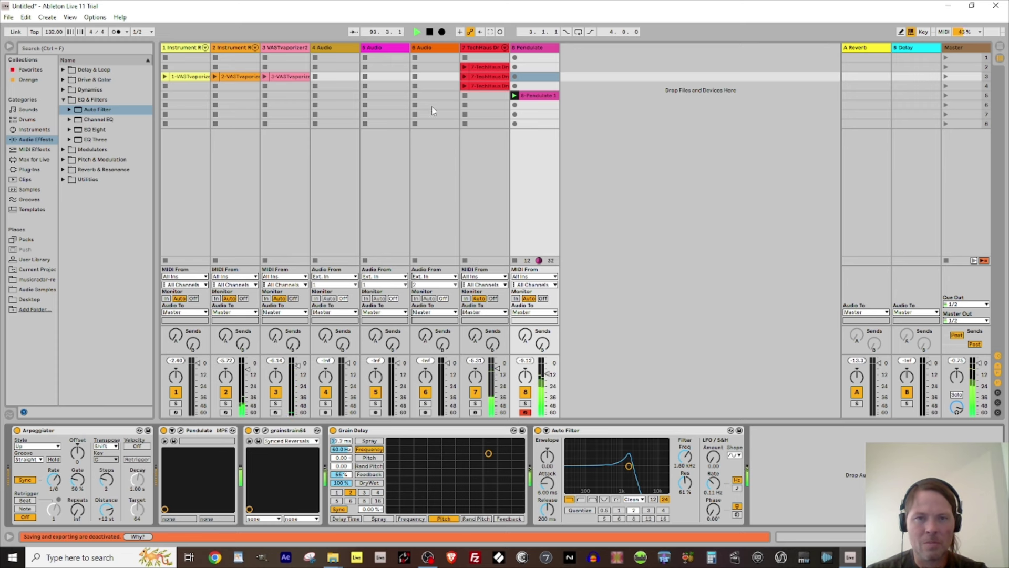
pyautogui.press('space')
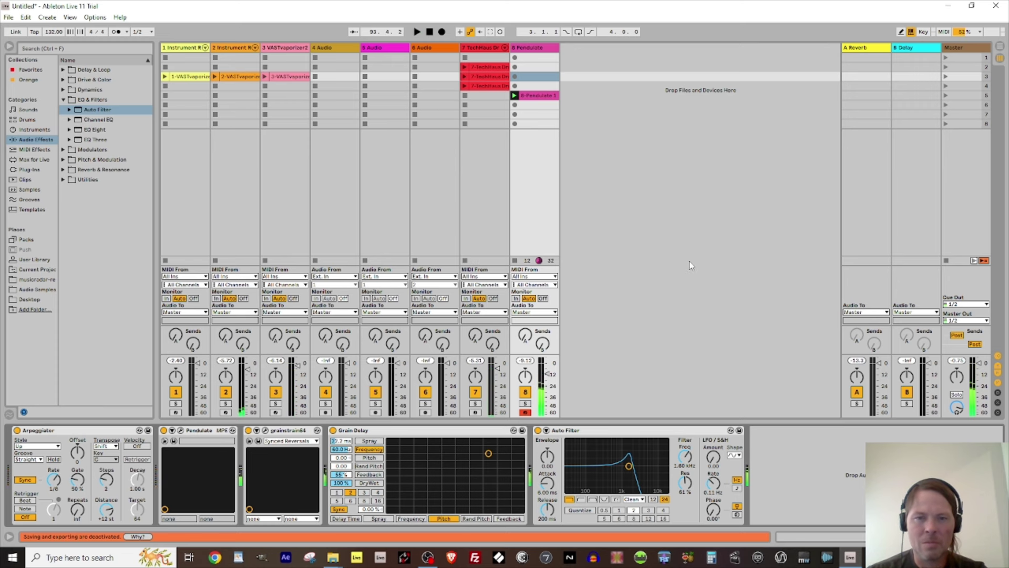
pyautogui.press('space')
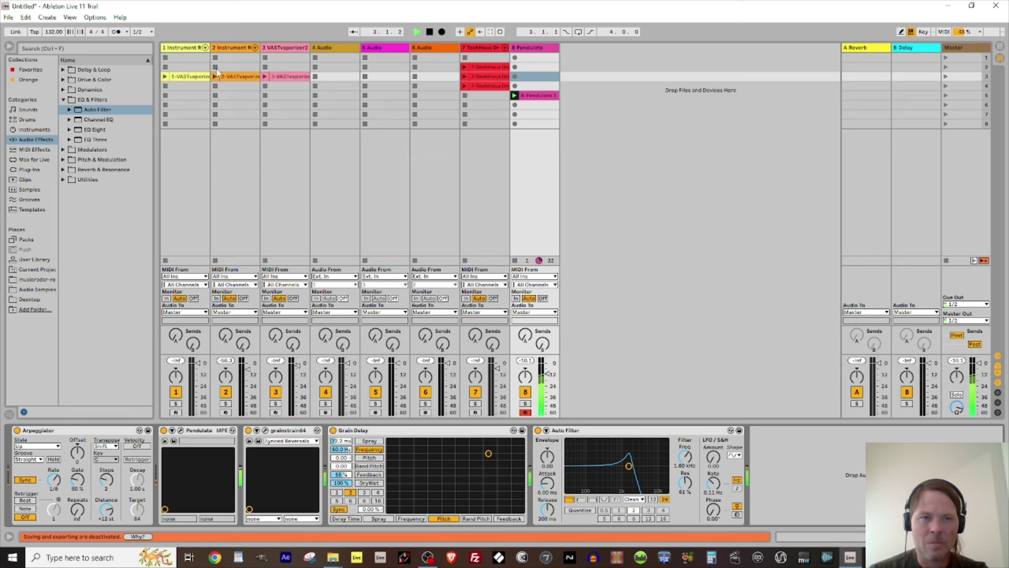
# - Layer in the Vaporizer2 clips on tracks 1 and 2 and the scene 4 drum clip, and raise the drum track's Delay send
pyautogui.click(165, 76)
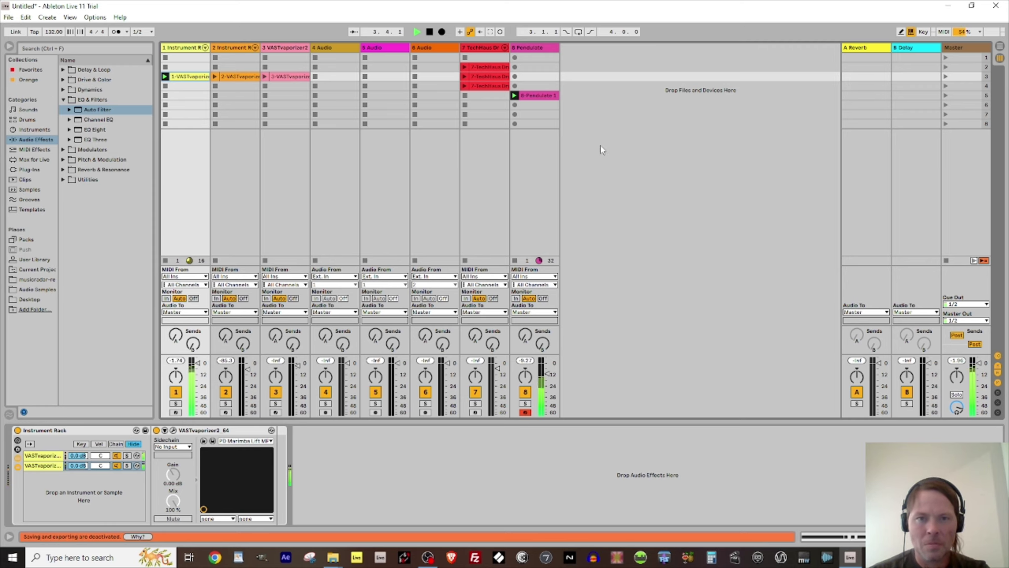
pyautogui.click(214, 77)
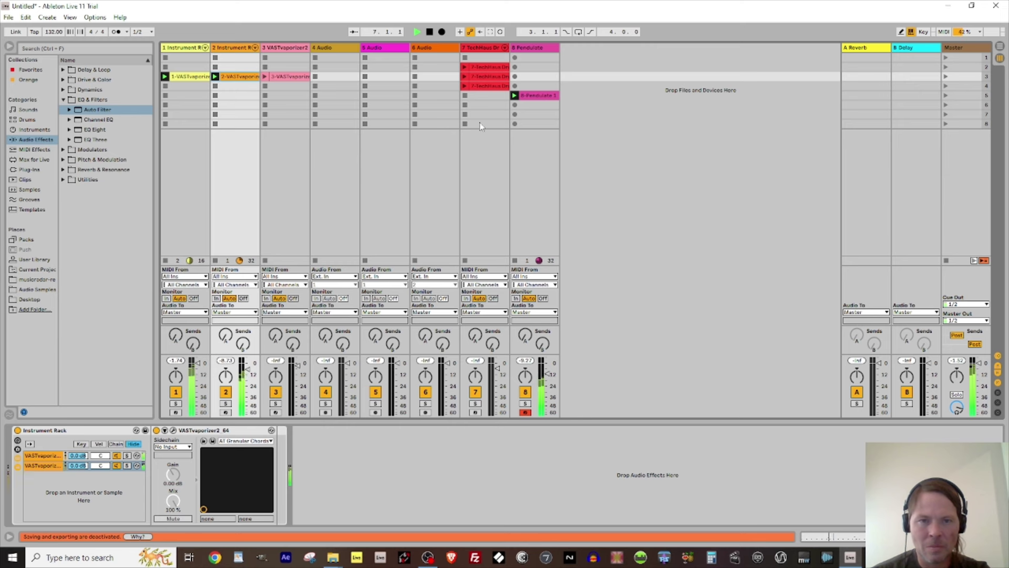
pyautogui.click(464, 86)
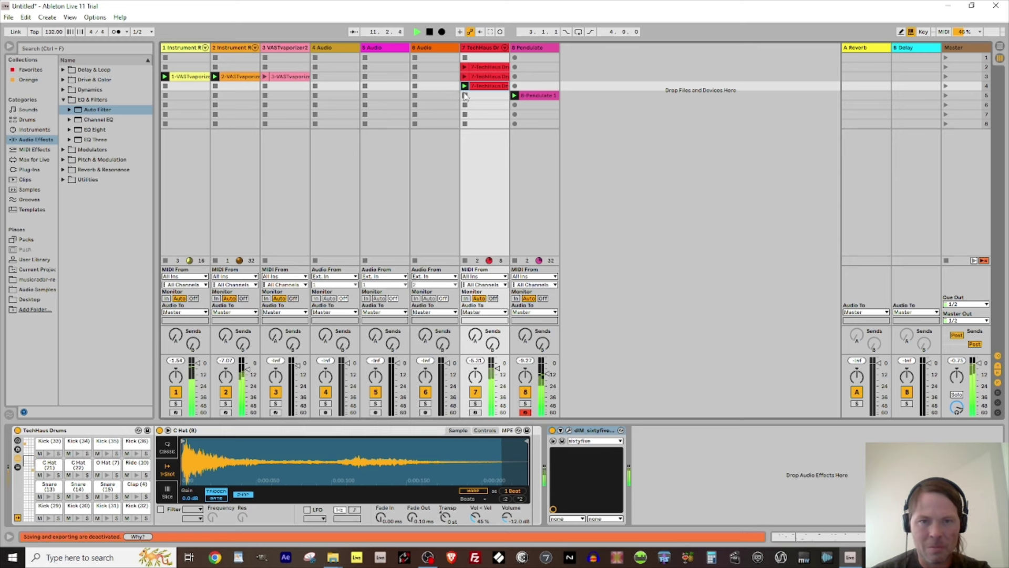
pyautogui.moveTo(492, 344); pyautogui.dragTo(493, 308)
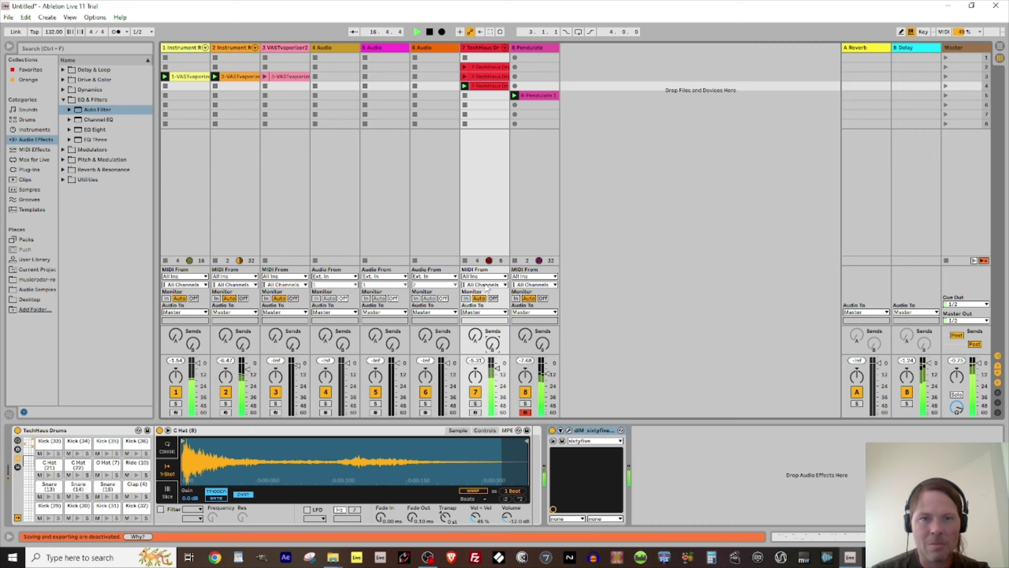
# - Rearrange the drum and Pendulate clips so both parts have a clip in scene 3, and launch that scene
pyautogui.moveTo(494, 87); pyautogui.dragTo(530, 77)
pyautogui.click(946, 77)
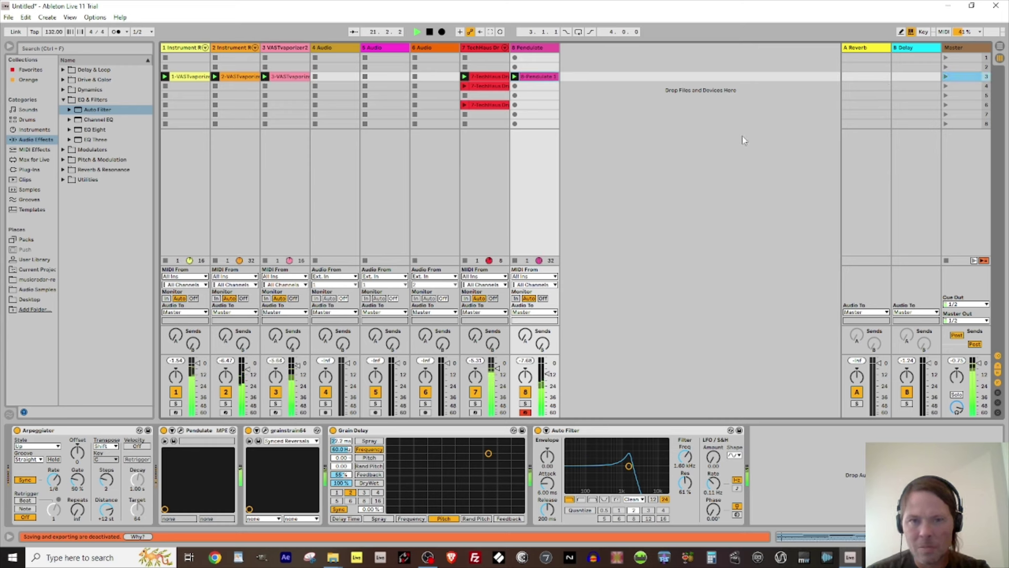